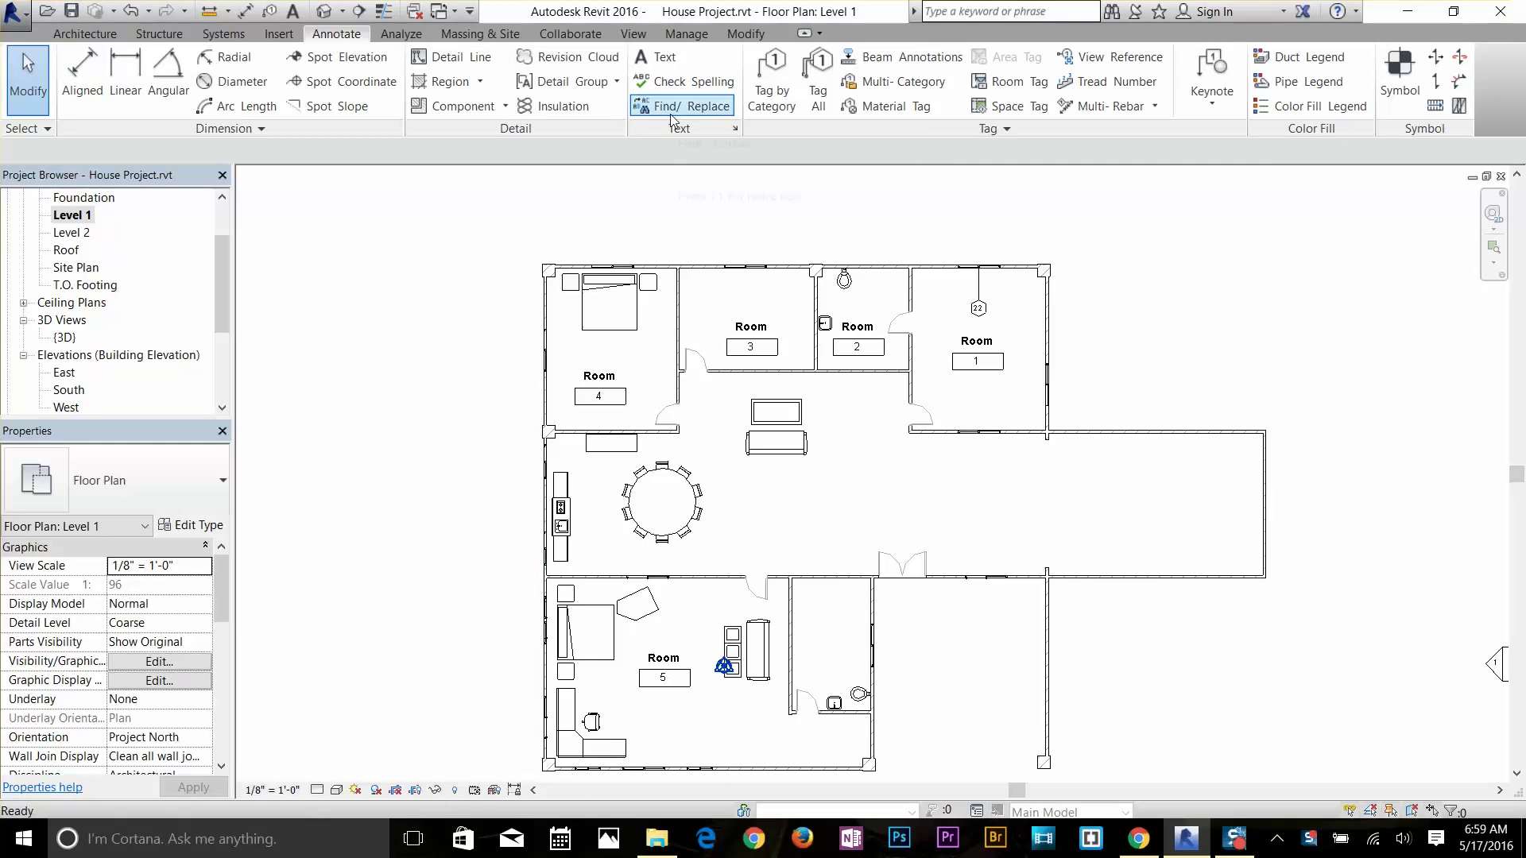
Place a 'Ground Floor plan' text note to the upper left of the Level 1 plan
{"action": "left_click", "coordinate": [664, 61]}
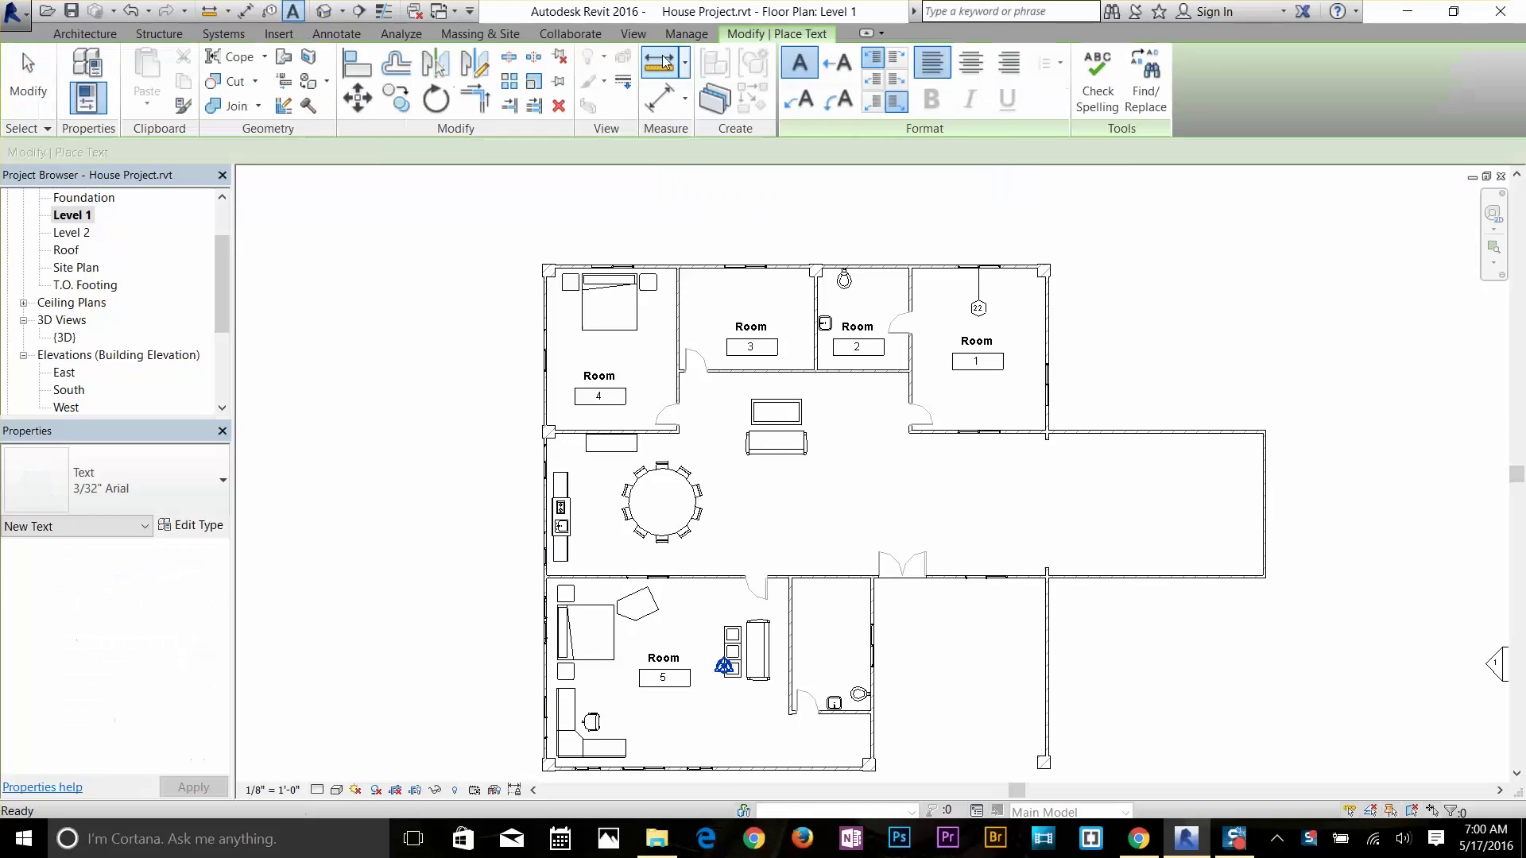
{"action": "left_click", "coordinate": [363, 253]}
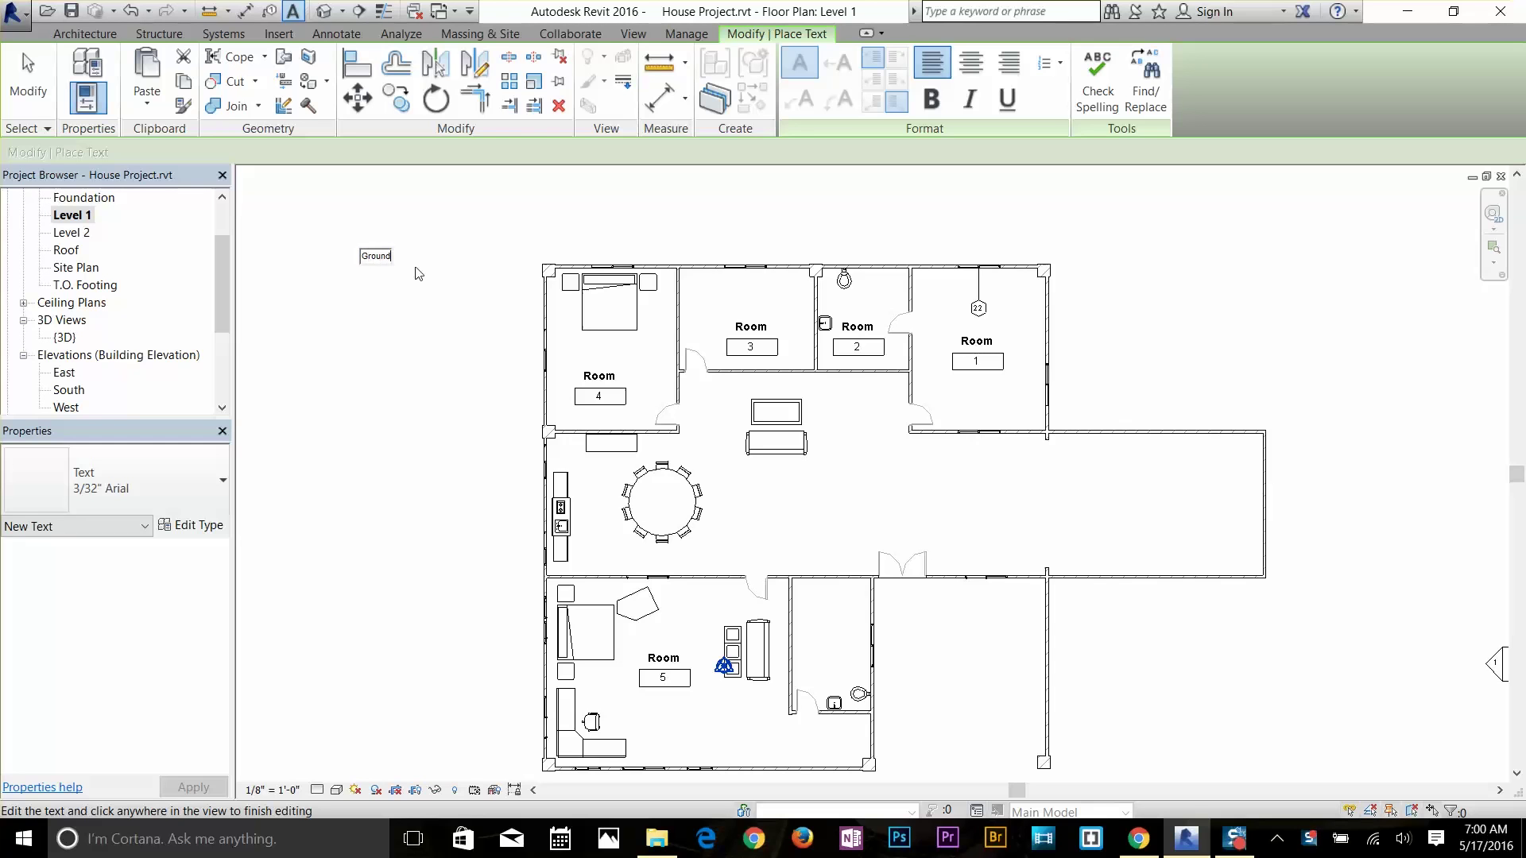
{"action": "type", "text": "r pl"}
{"action": "left_click", "coordinate": [442, 301]}
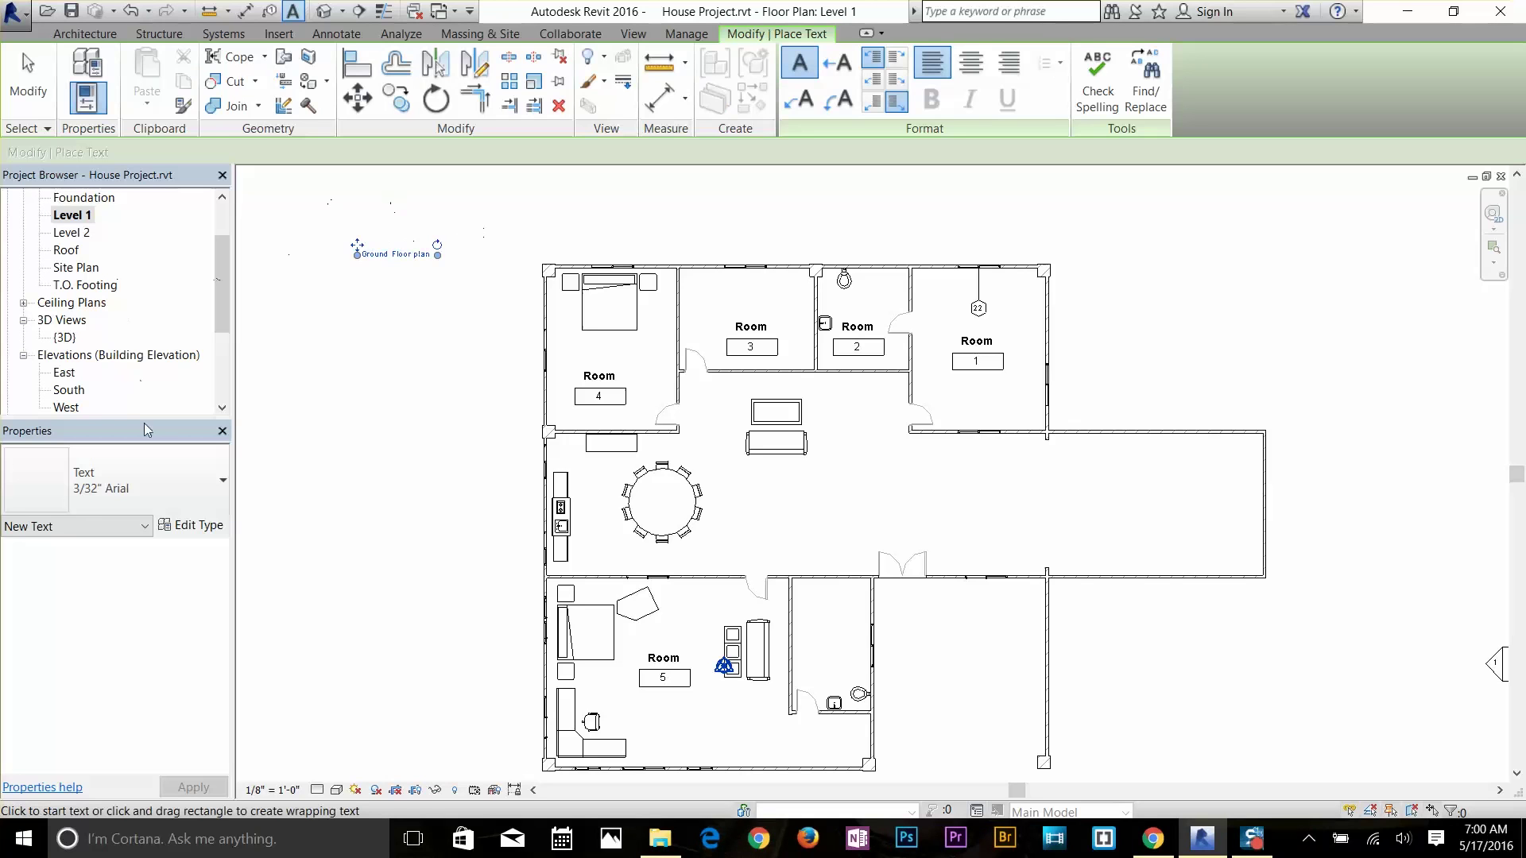
{"action": "left_click", "coordinate": [125, 495]}
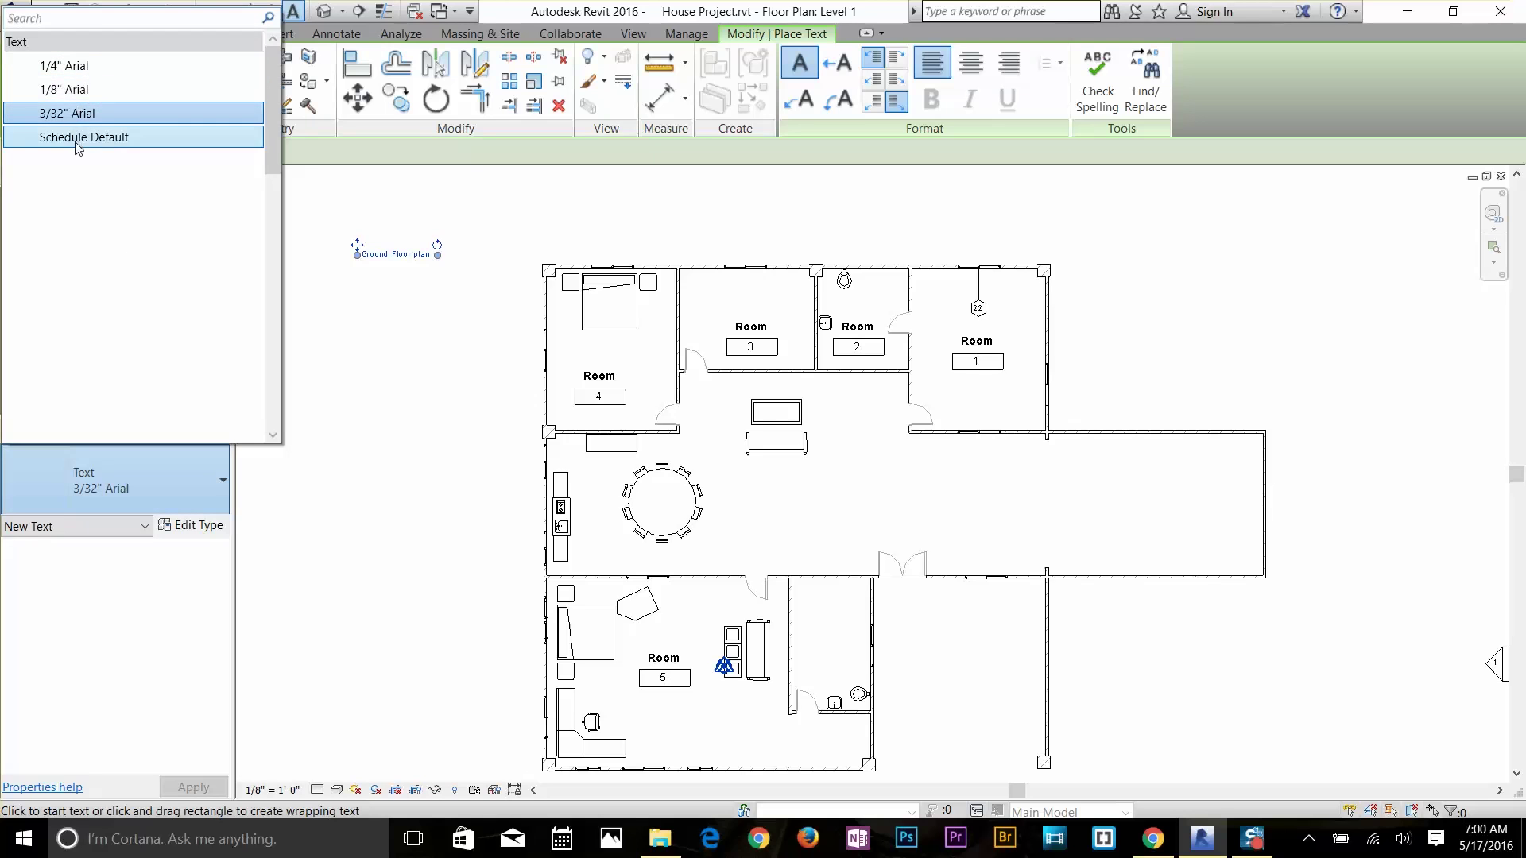
Change the Ground Floor plan note's text type to 1/4" Arial
{"action": "left_click", "coordinate": [70, 66]}
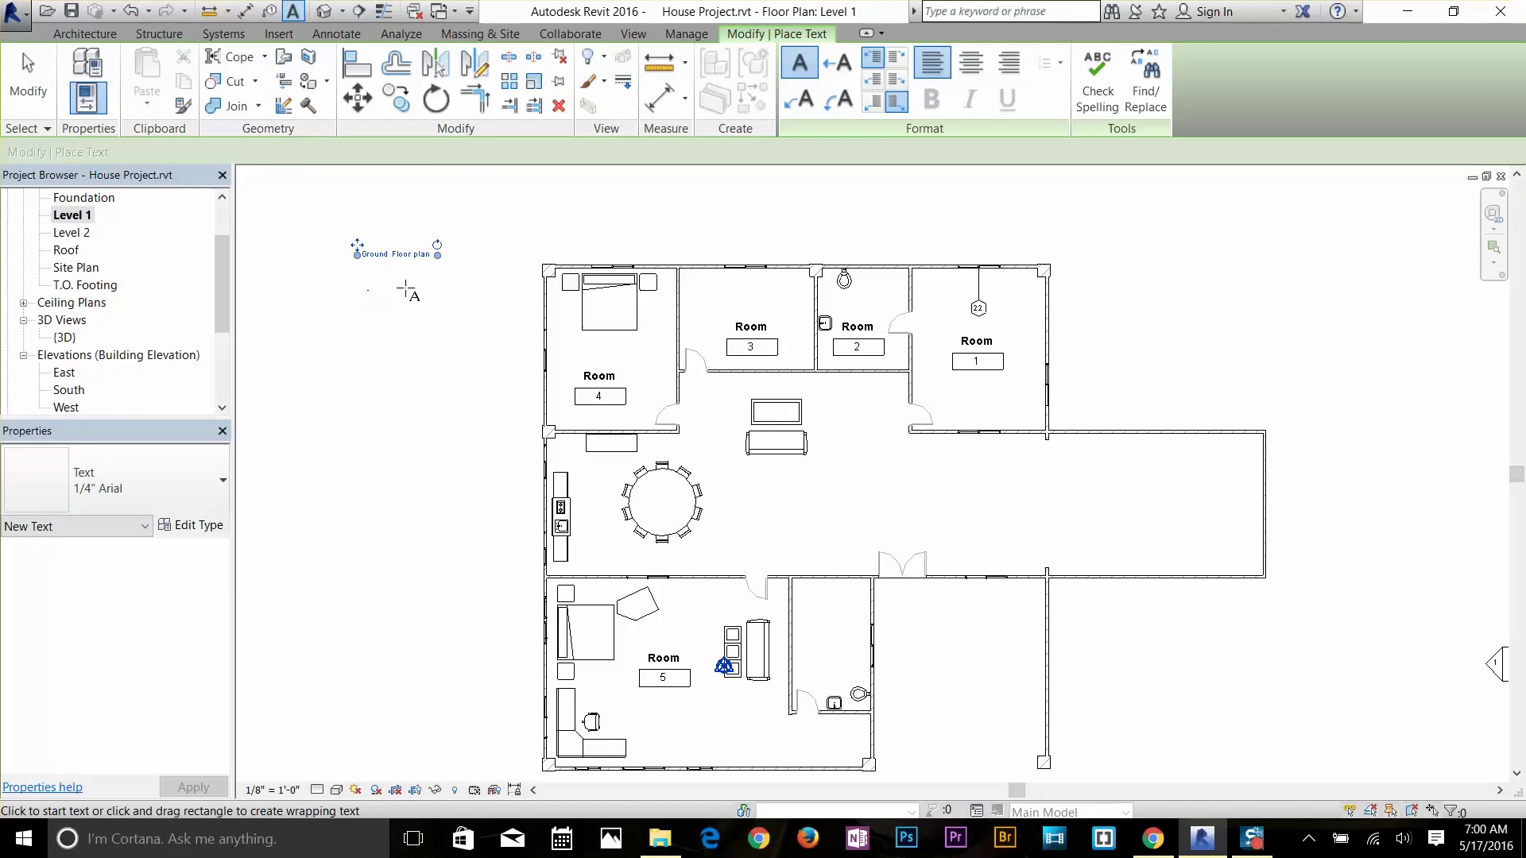
{"action": "key", "text": "Escape"}
{"action": "left_click", "coordinate": [405, 255]}
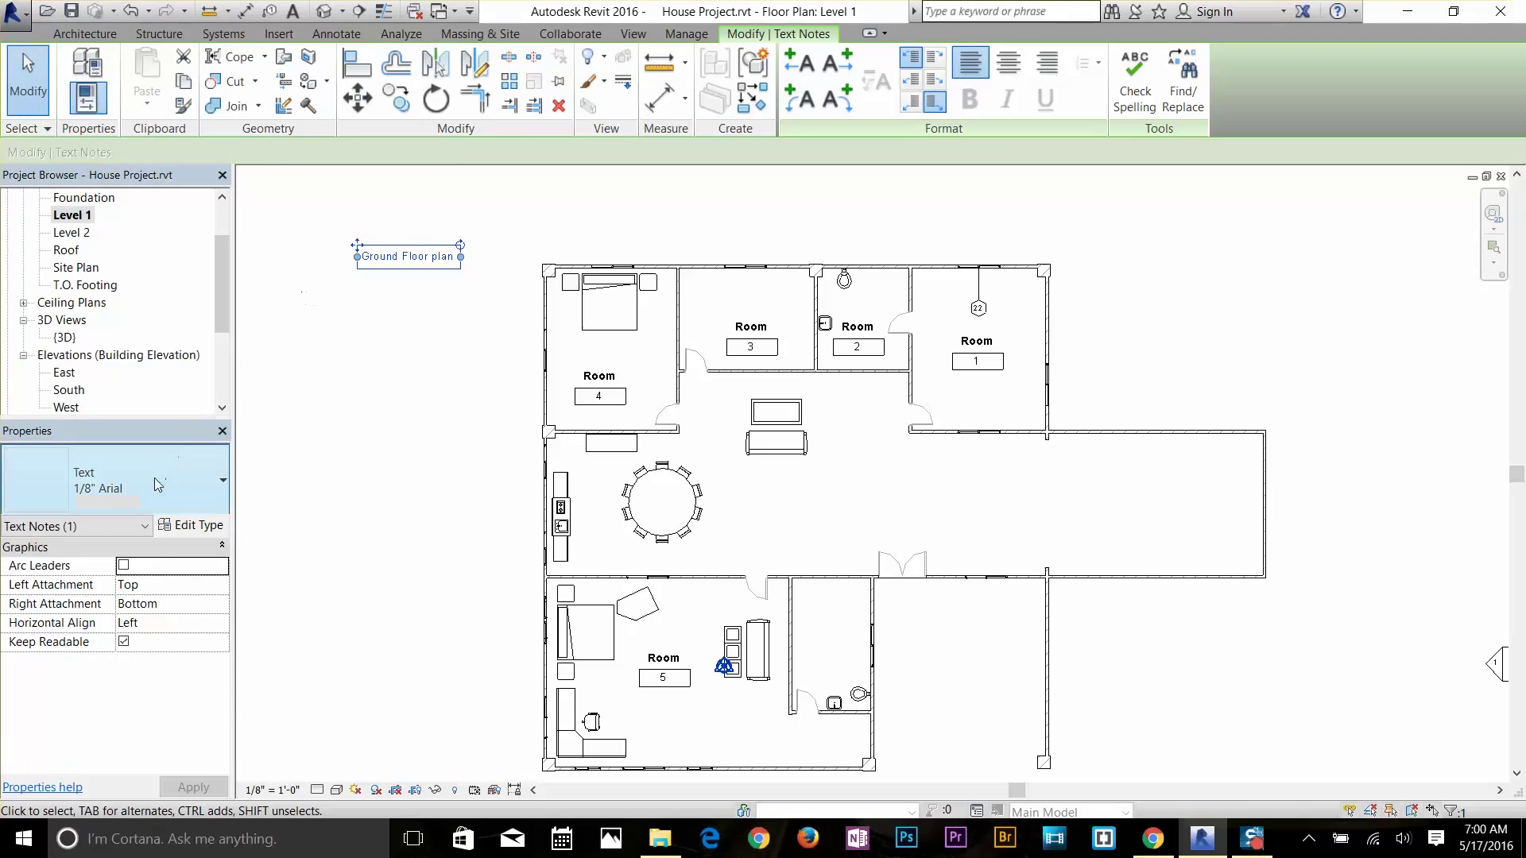
{"action": "left_click", "coordinate": [127, 480]}
{"action": "left_click", "coordinate": [76, 66]}
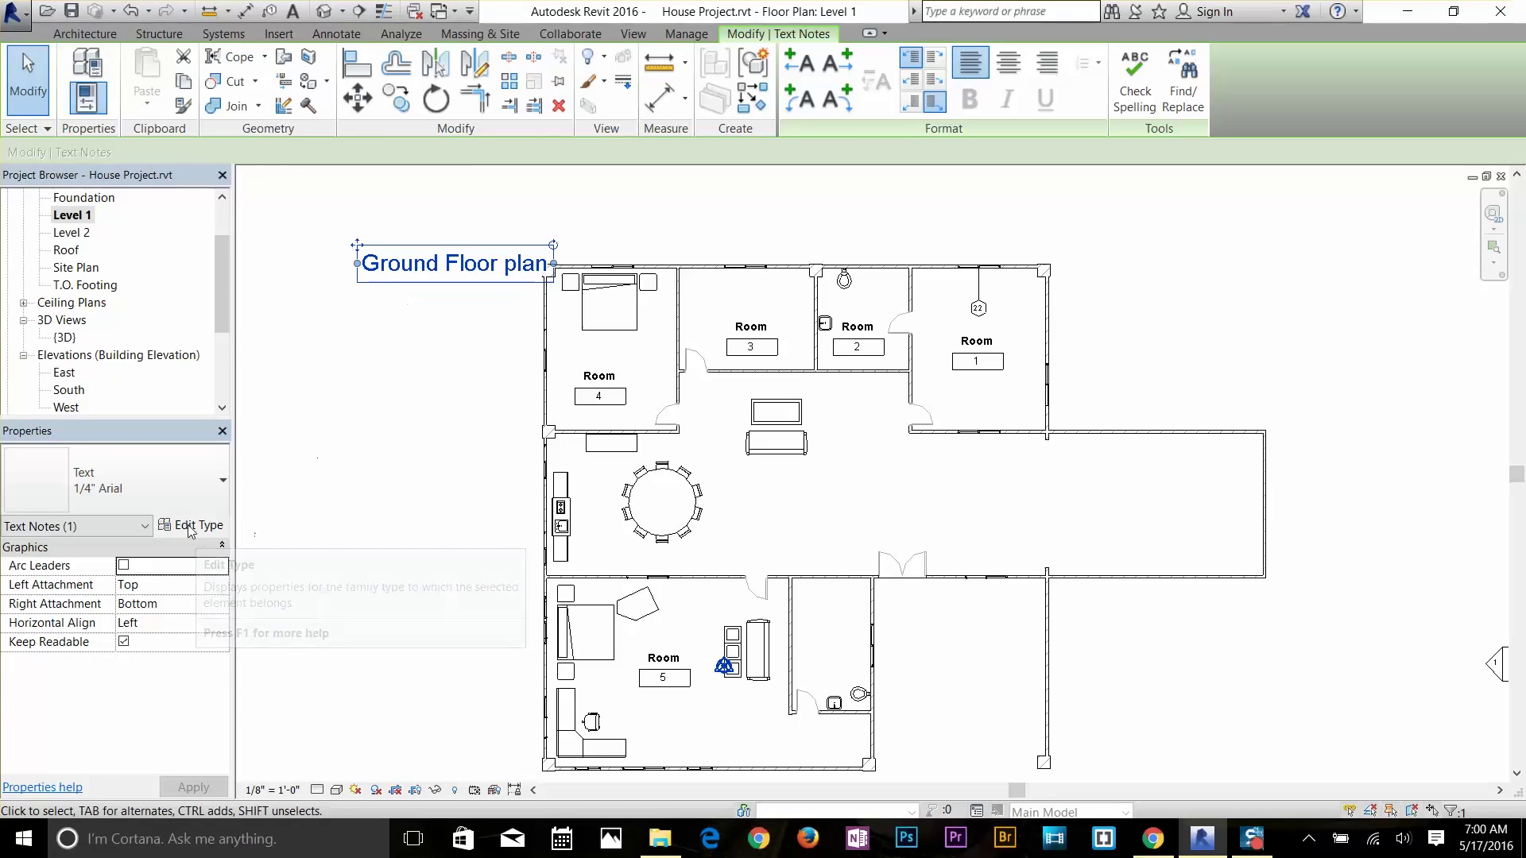
{"action": "left_click", "coordinate": [208, 528]}
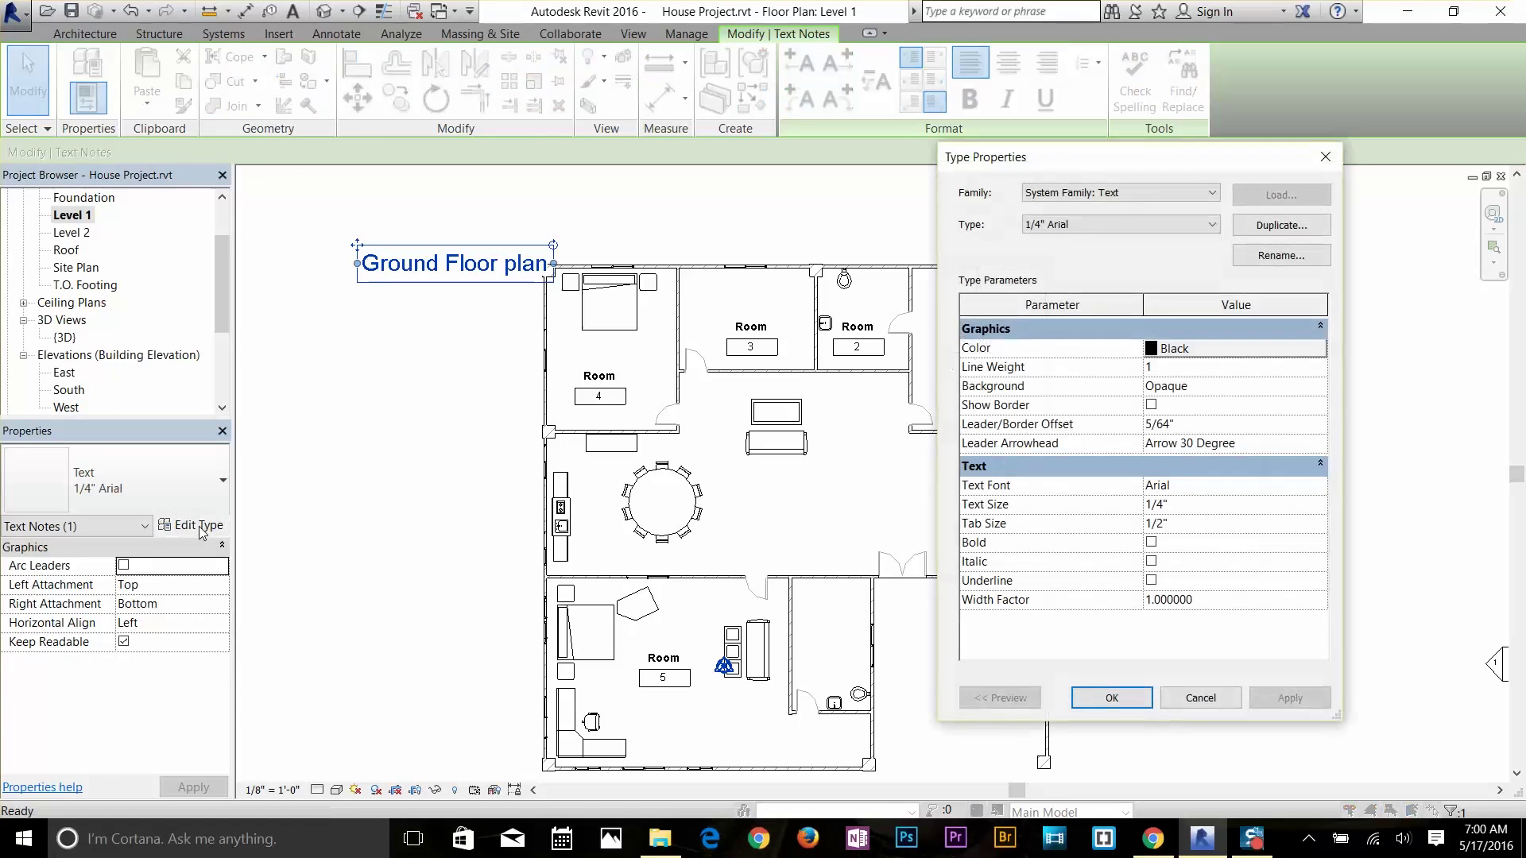
{"action": "left_click_drag", "start_coordinate": [1223, 170], "coordinate": [1262, 126]}
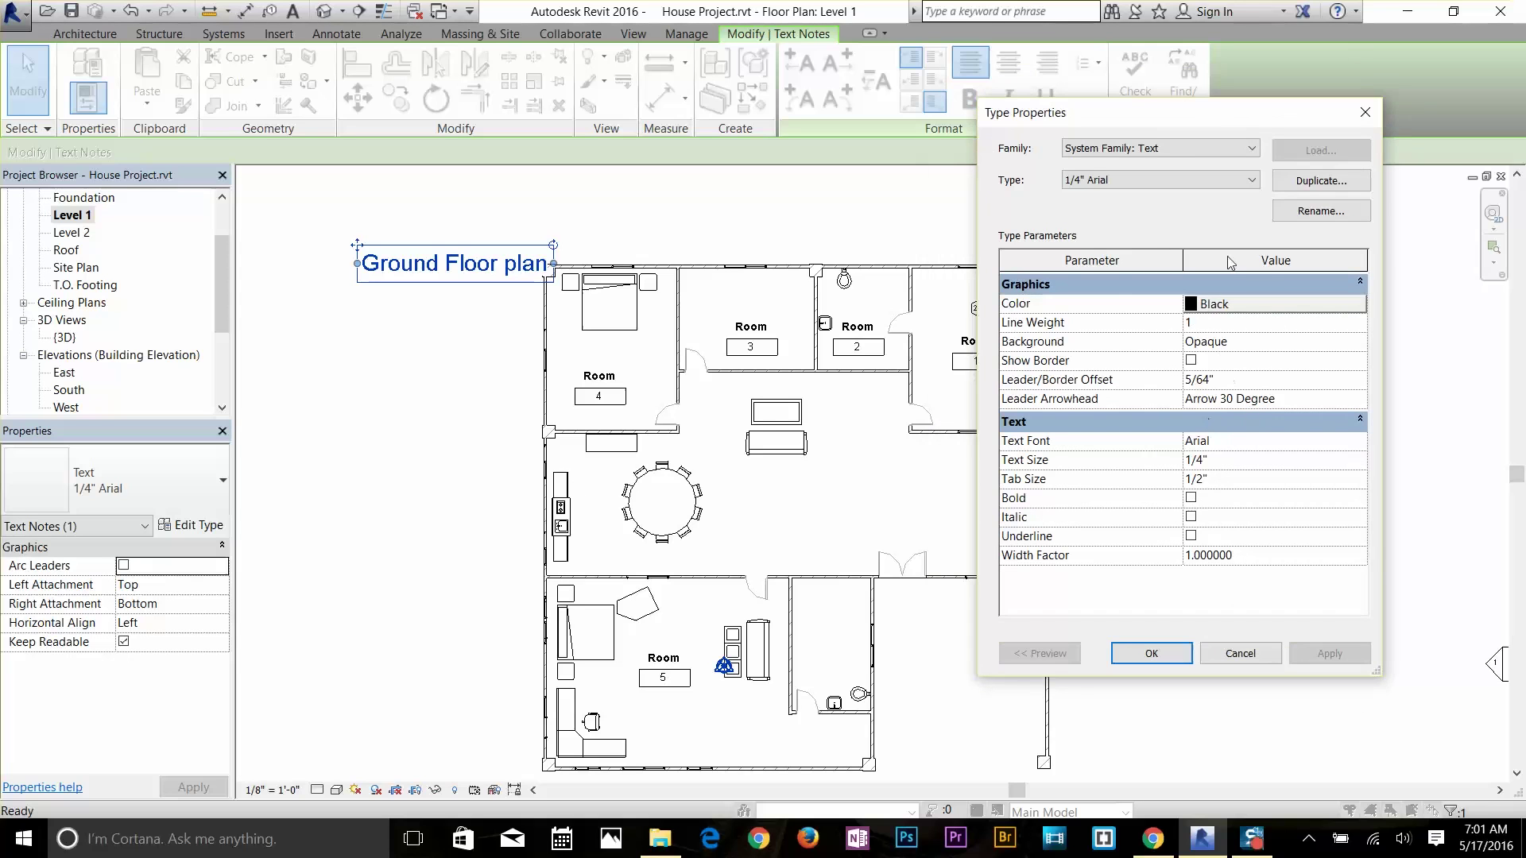
{"action": "left_click_drag", "start_coordinate": [1209, 116], "coordinate": [1184, 96]}
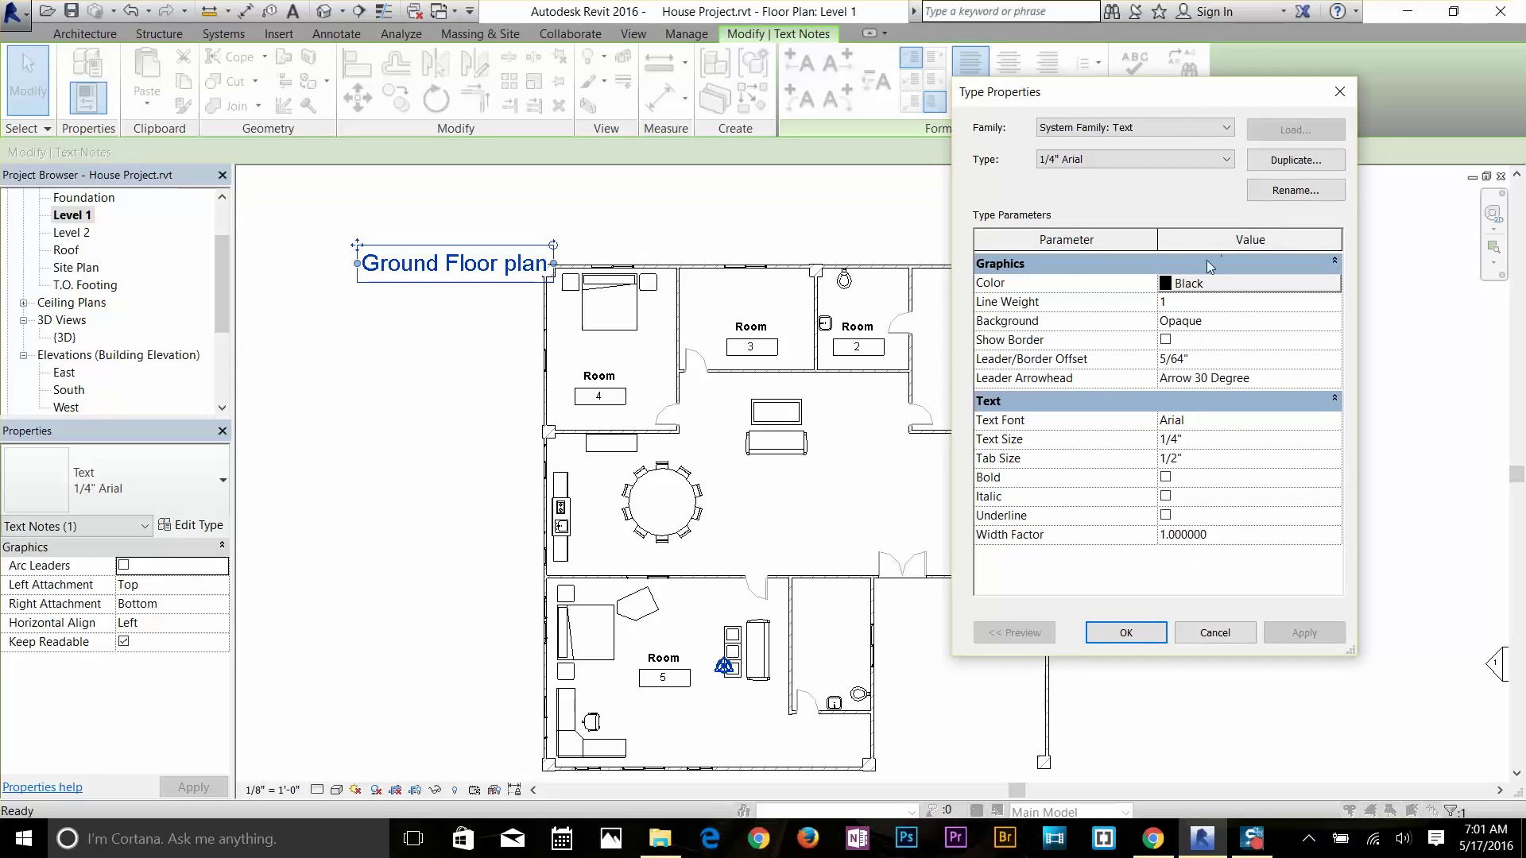
{"action": "left_click", "coordinate": [1136, 636]}
Switch the Ground Floor plan note back to 3/32" Arial text
{"action": "left_click", "coordinate": [187, 476]}
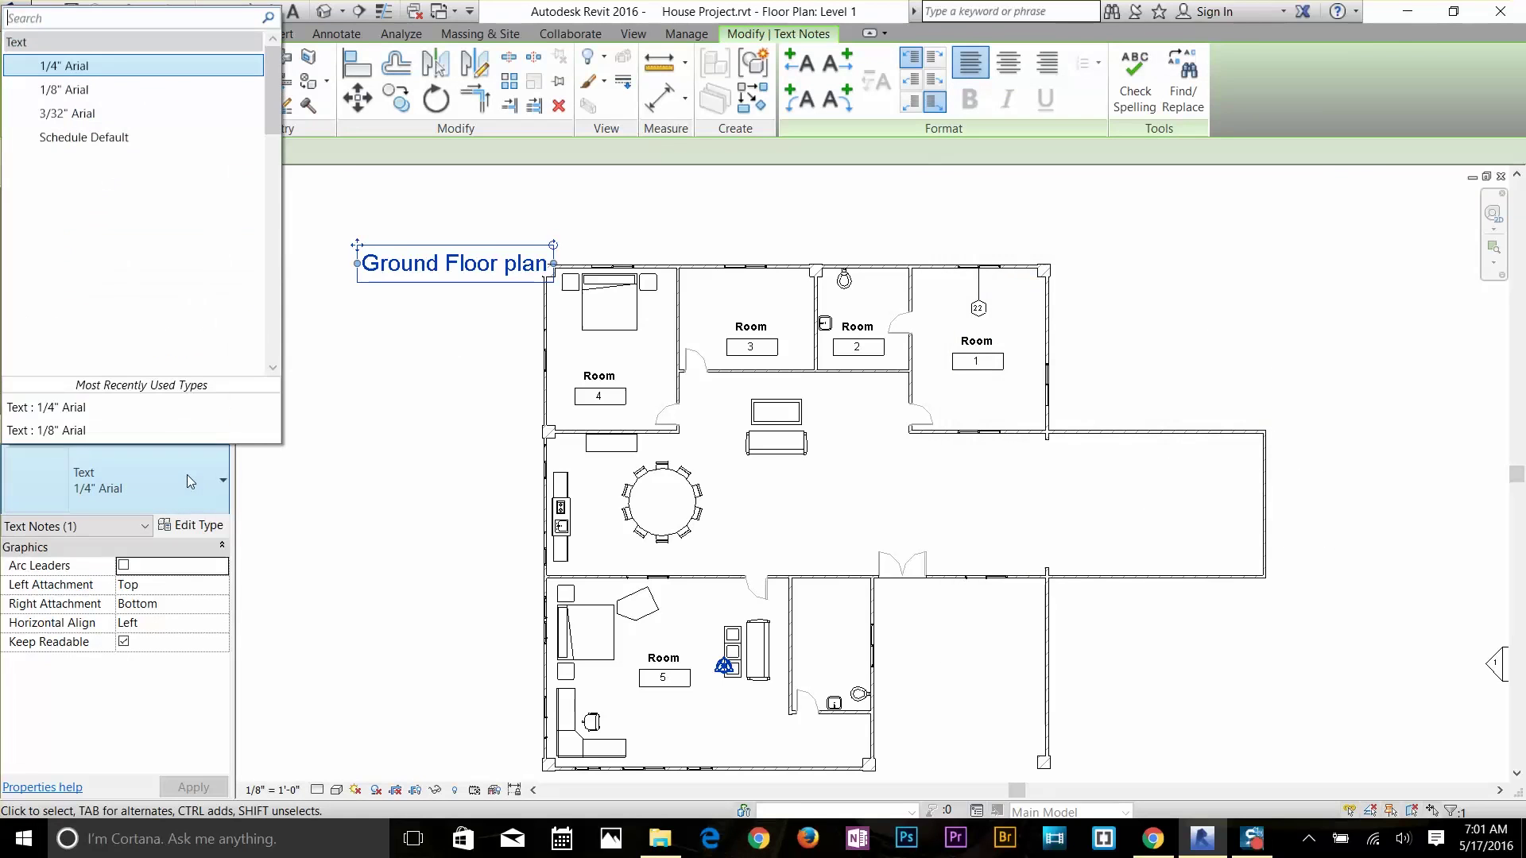
{"action": "left_click", "coordinate": [88, 117]}
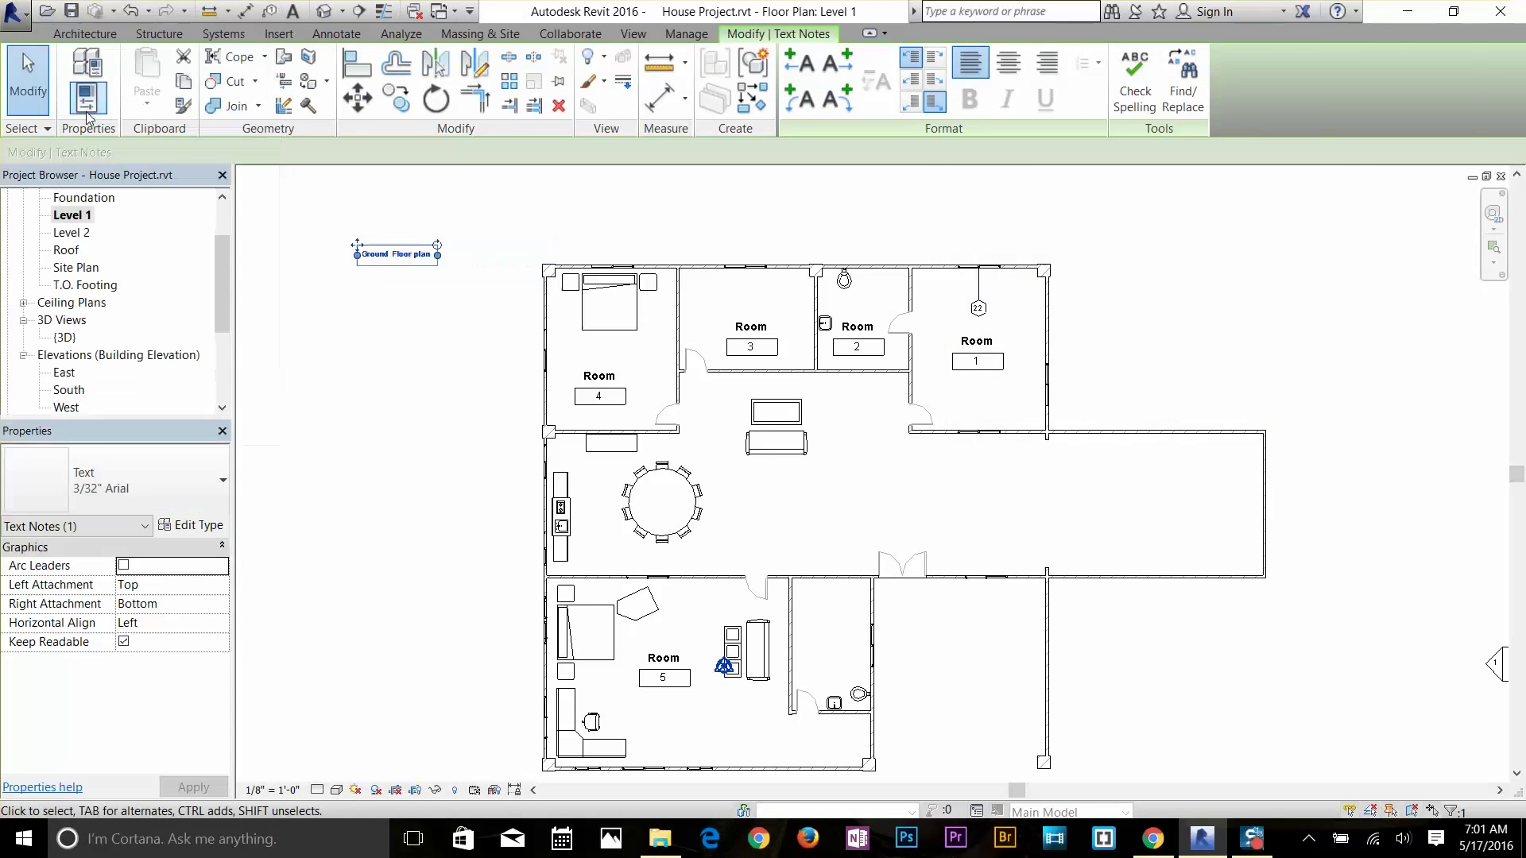
{"action": "left_click", "coordinate": [368, 322]}
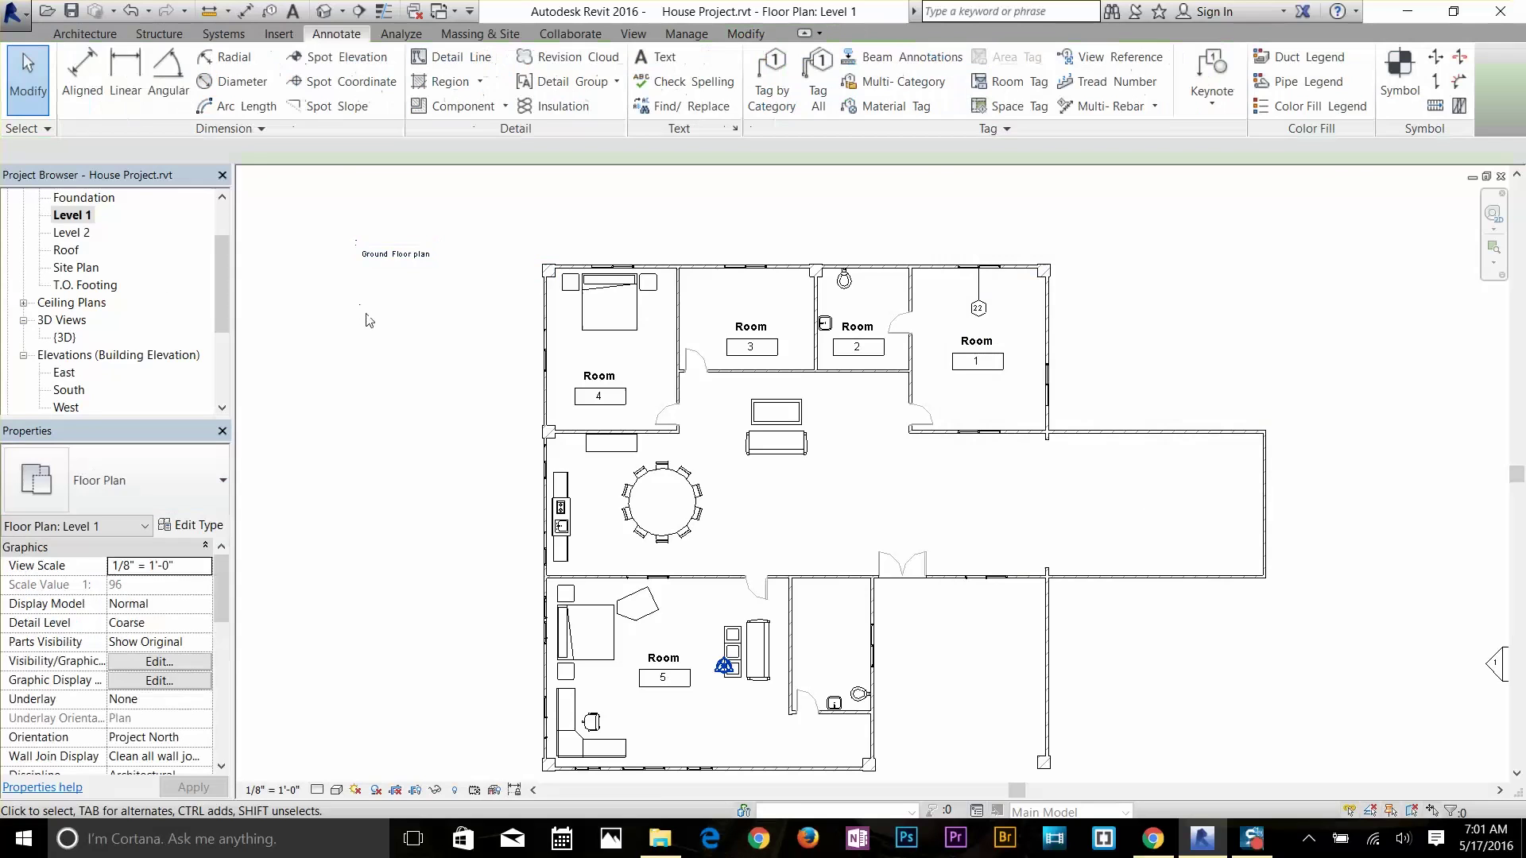
{"action": "left_click", "coordinate": [399, 256]}
{"action": "left_click", "coordinate": [414, 273]}
{"action": "left_click", "coordinate": [397, 256]}
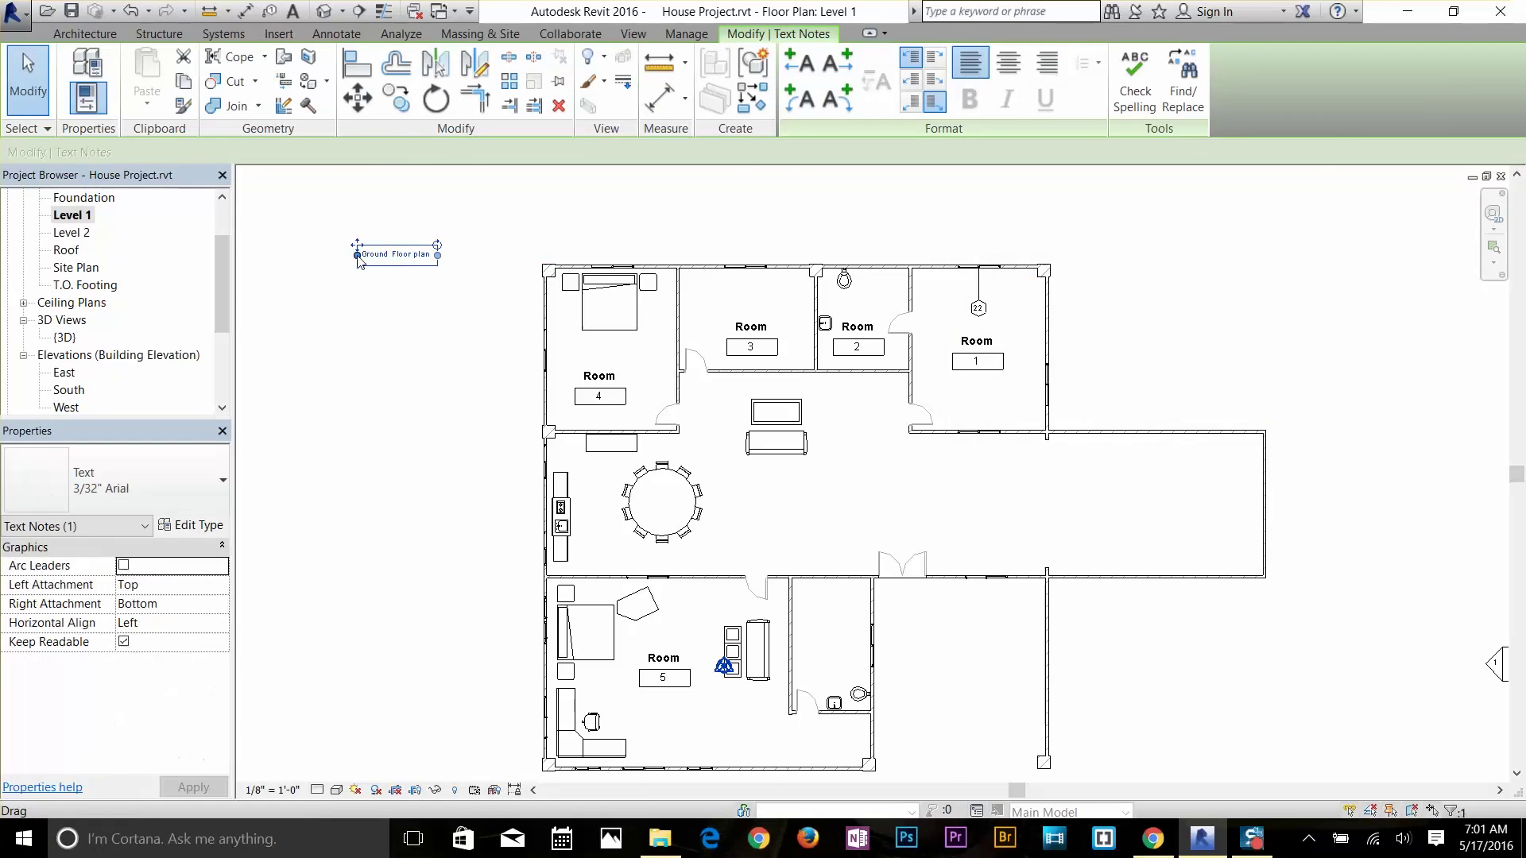
{"action": "scroll", "coordinate": [362, 248], "scroll_direction": "up", "scroll_amount": 2}
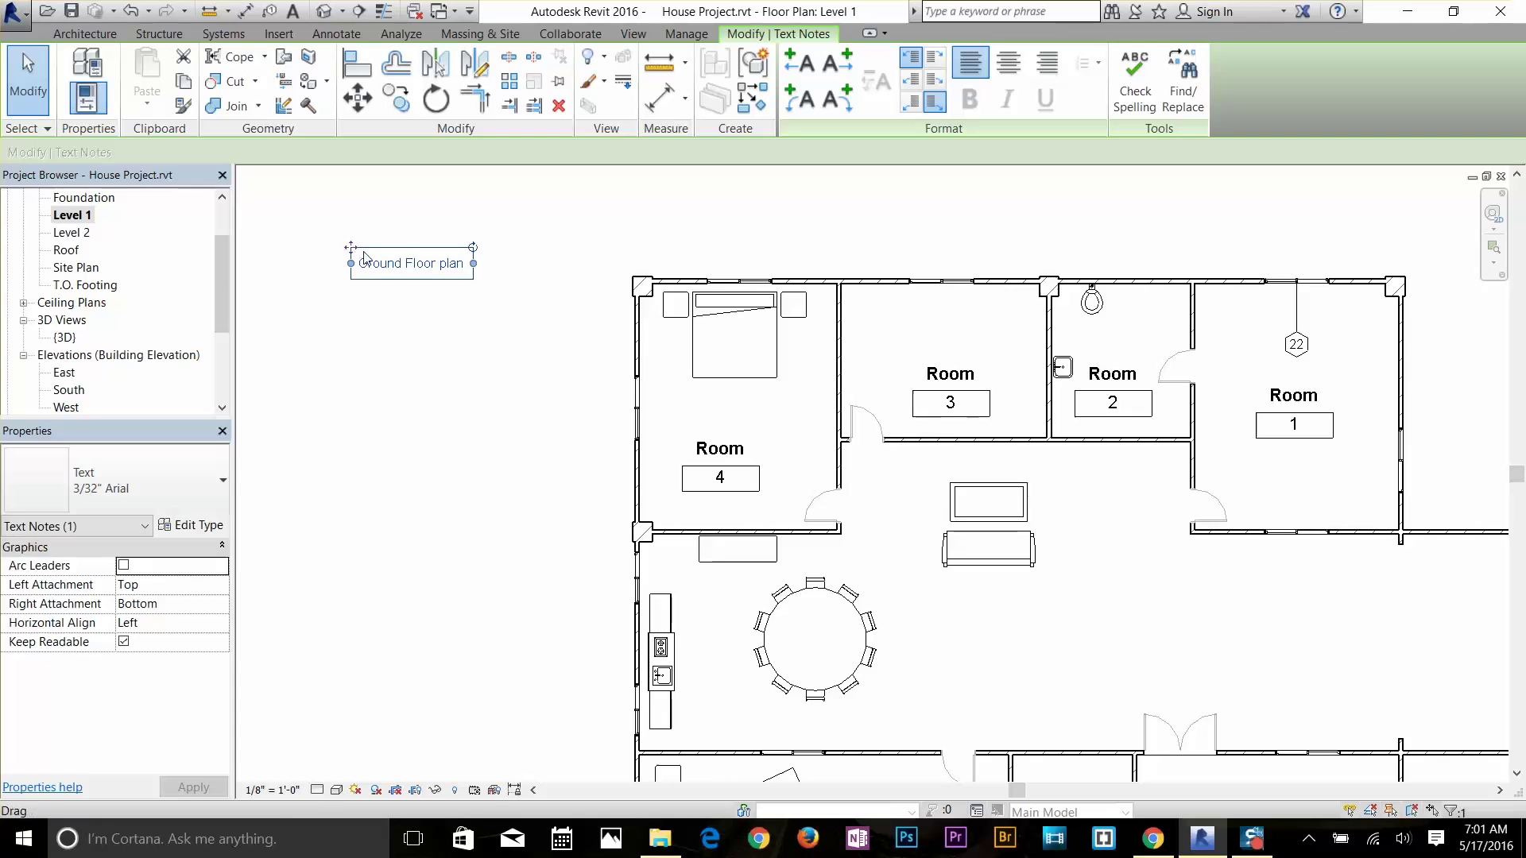
Reposition the note and narrow its text box to fit the words
{"action": "left_click_drag", "start_coordinate": [353, 254], "coordinate": [388, 315], "text": "ctrl"}
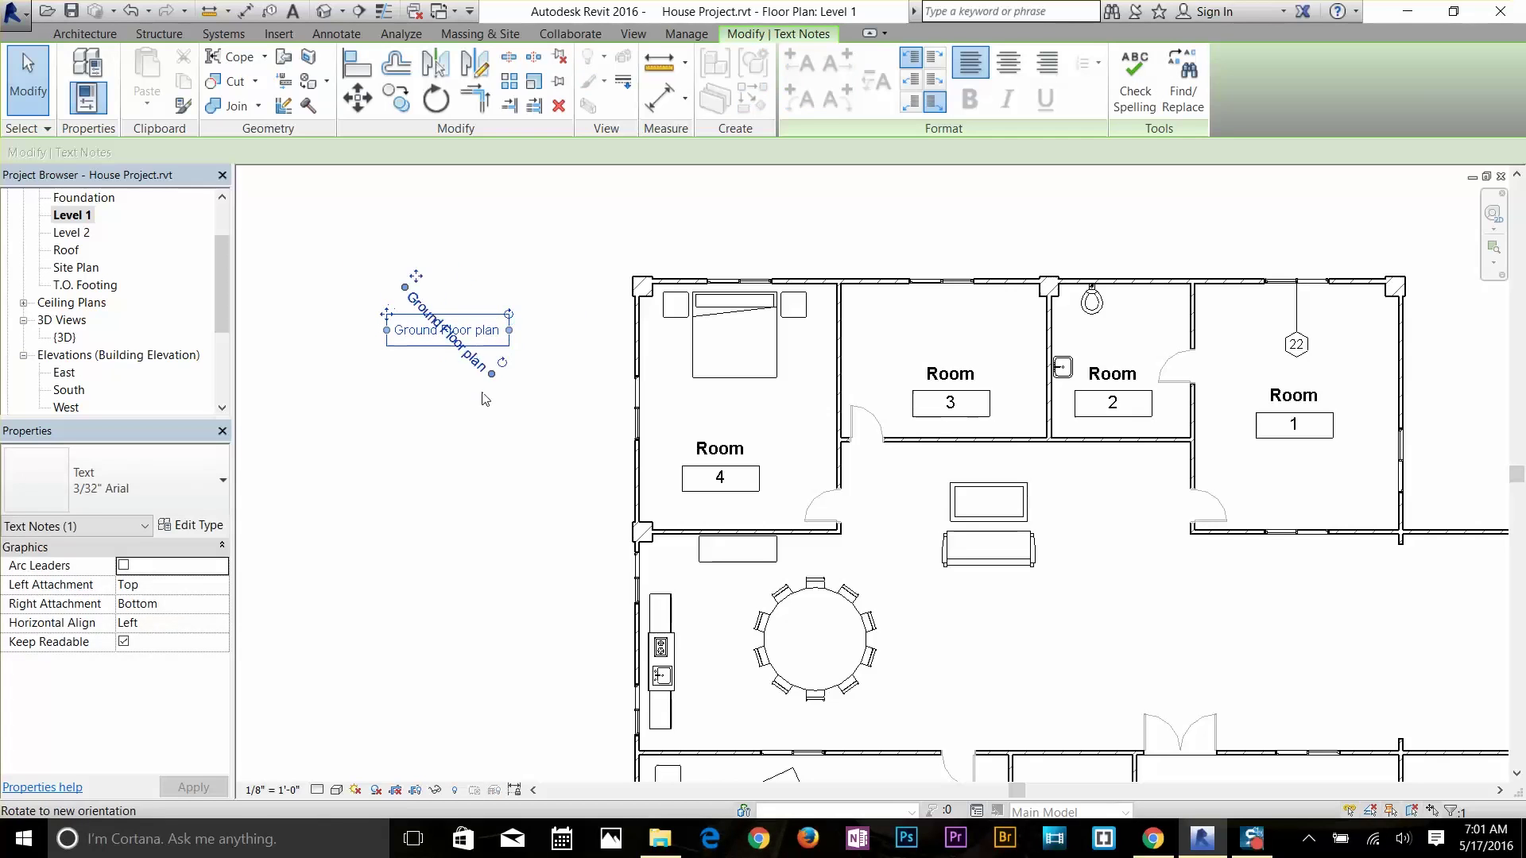
{"action": "mouse_move", "coordinate": [508, 312]}
{"action": "left_mouse_down"}
{"action": "mouse_move", "coordinate": [523, 280]}
{"action": "mouse_move", "coordinate": [531, 322]}
{"action": "mouse_move", "coordinate": [575, 331]}
{"action": "mouse_move", "coordinate": [560, 329]}
{"action": "left_mouse_up"}
{"action": "key", "text": "Escape"}
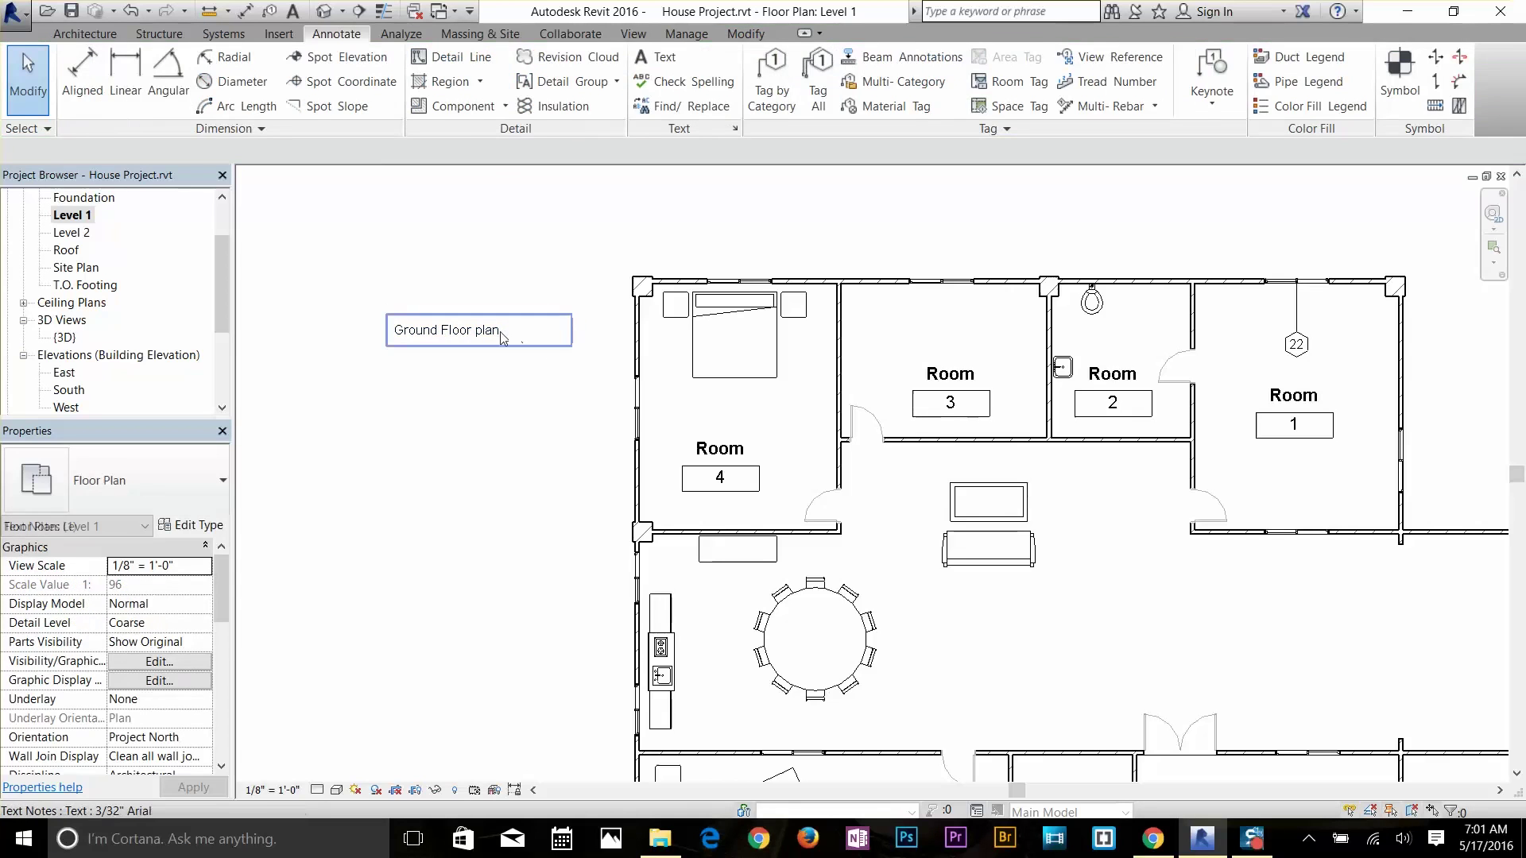
{"action": "left_click", "coordinate": [515, 337]}
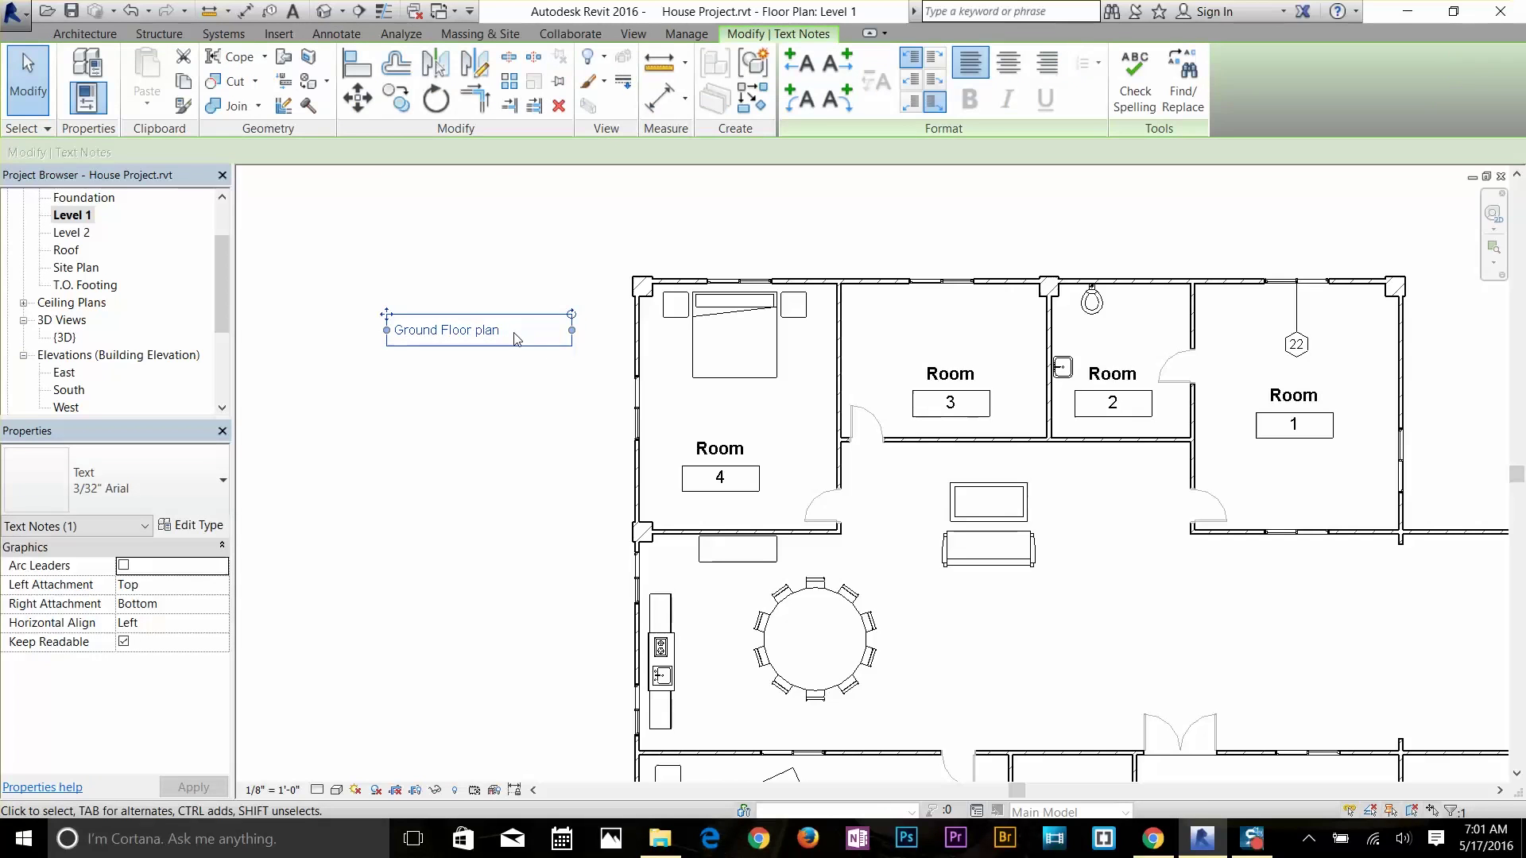
{"action": "left_click_drag", "start_coordinate": [572, 333], "coordinate": [513, 352]}
{"action": "left_click", "coordinate": [474, 332]}
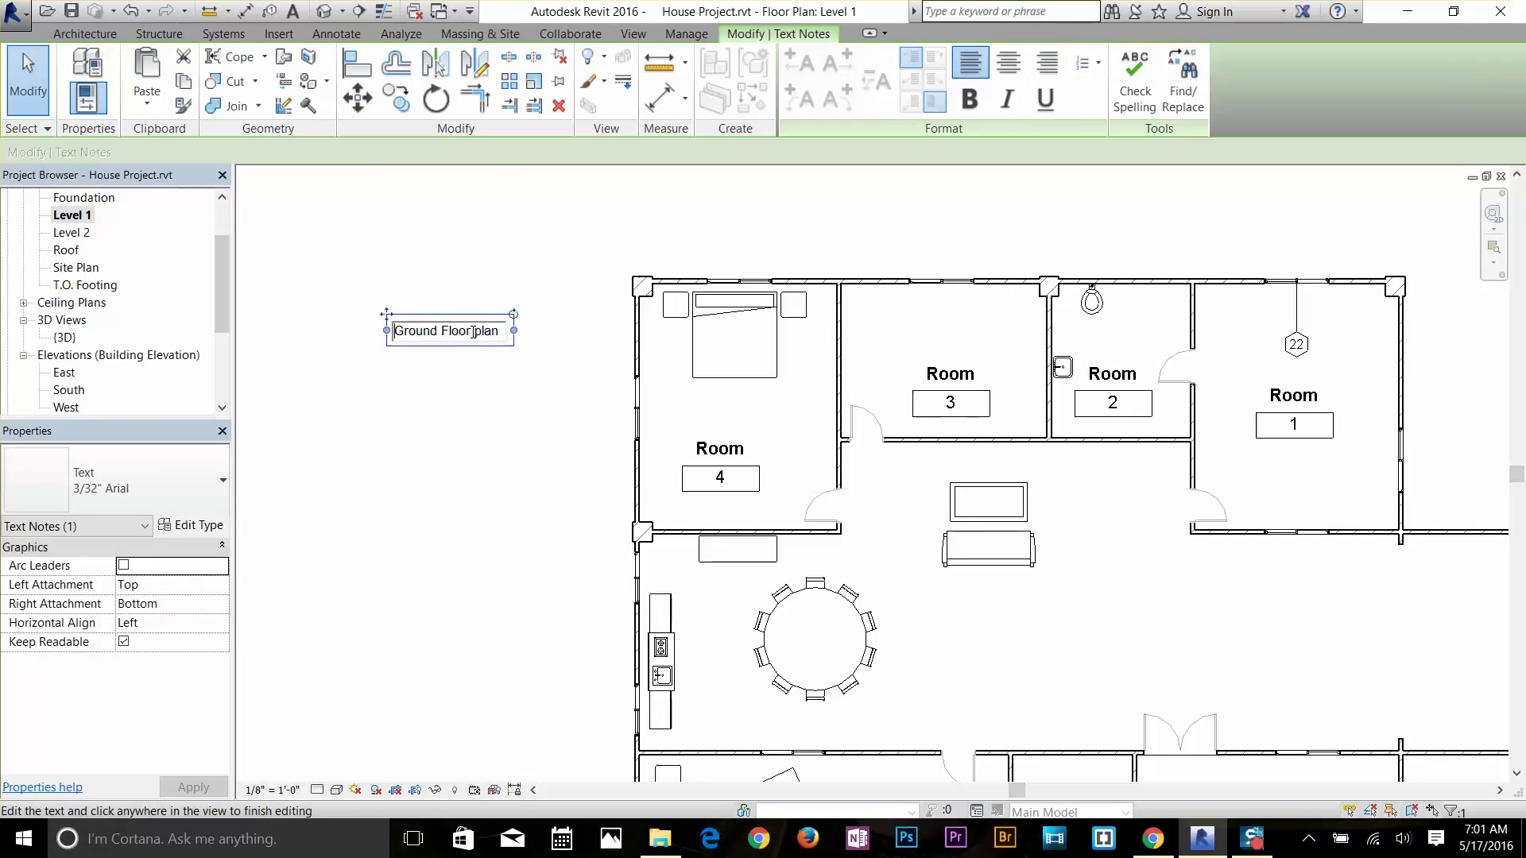
{"action": "left_click", "coordinate": [472, 370]}
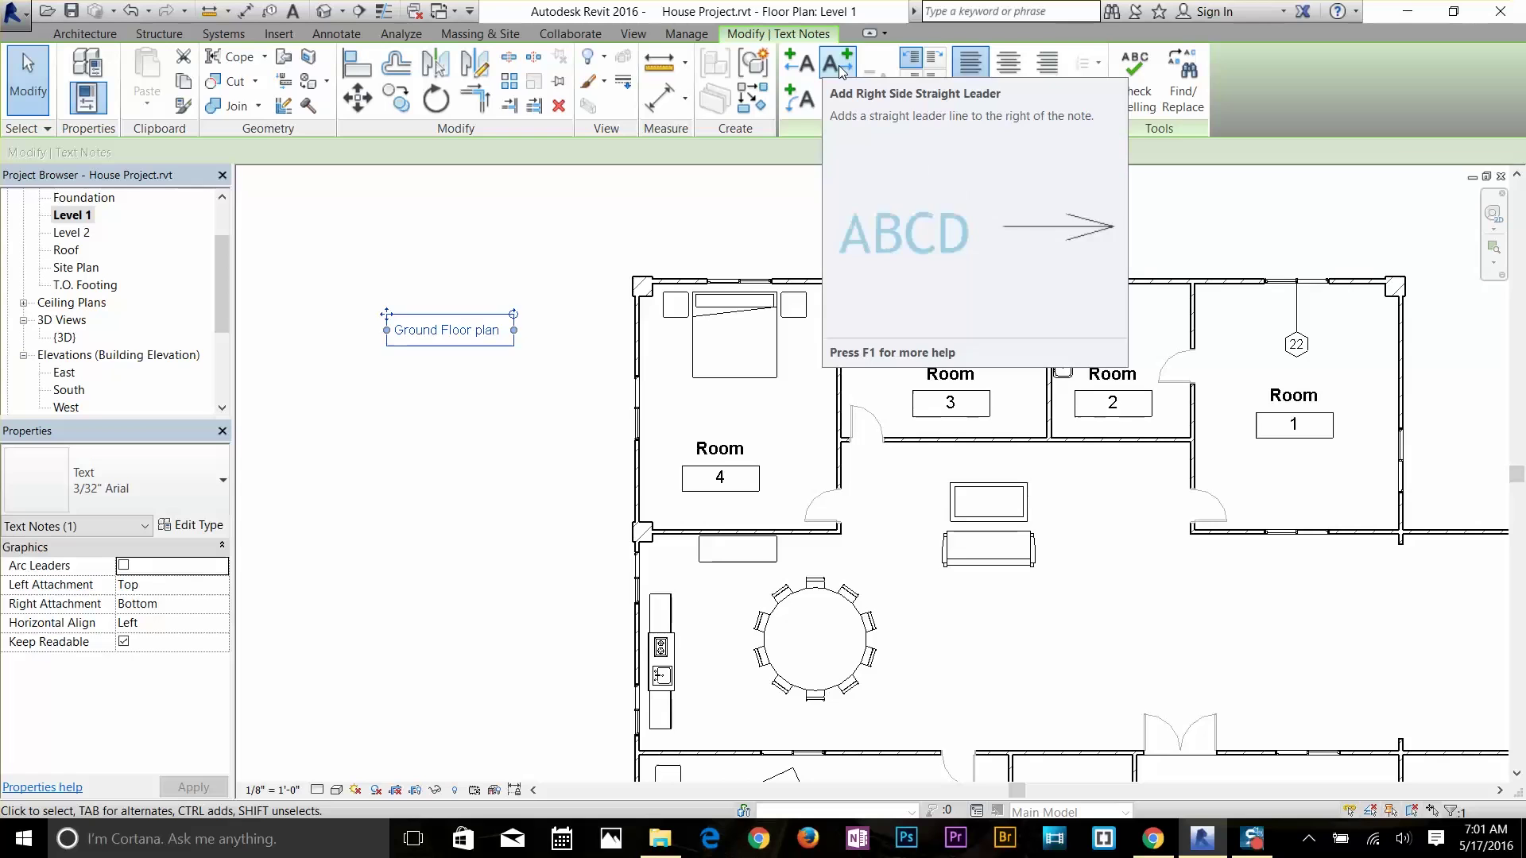
Add a right straight leader bent at an elbow to the Room 4 bedroom wall
{"action": "left_click", "coordinate": [839, 66]}
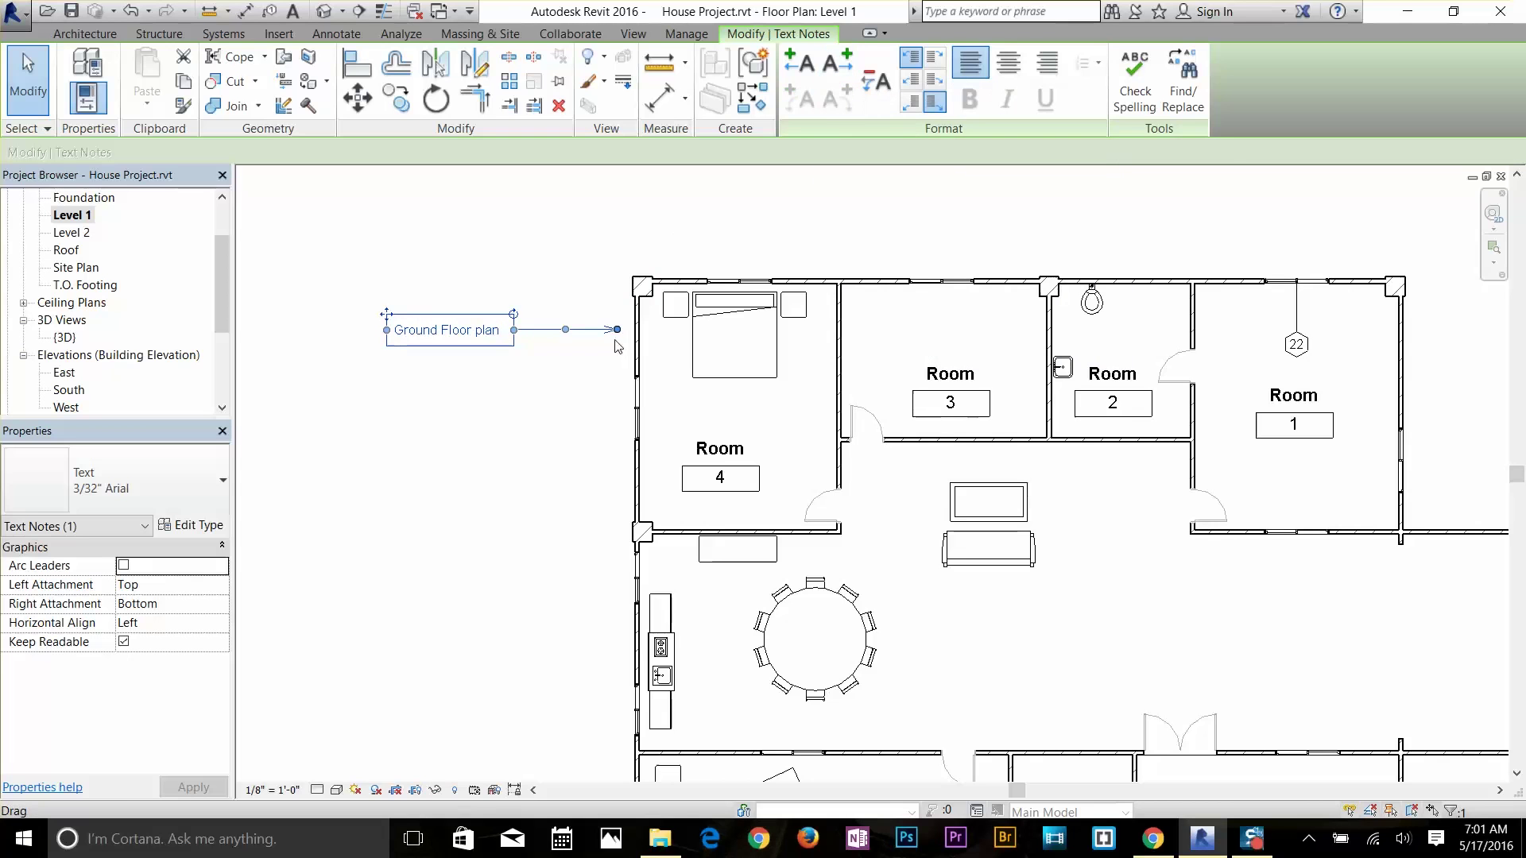
{"action": "left_click_drag", "start_coordinate": [617, 329], "coordinate": [636, 366]}
{"action": "left_click", "coordinate": [581, 401]}
{"action": "left_click", "coordinate": [600, 359]}
{"action": "left_click_drag", "start_coordinate": [577, 348], "coordinate": [581, 327]}
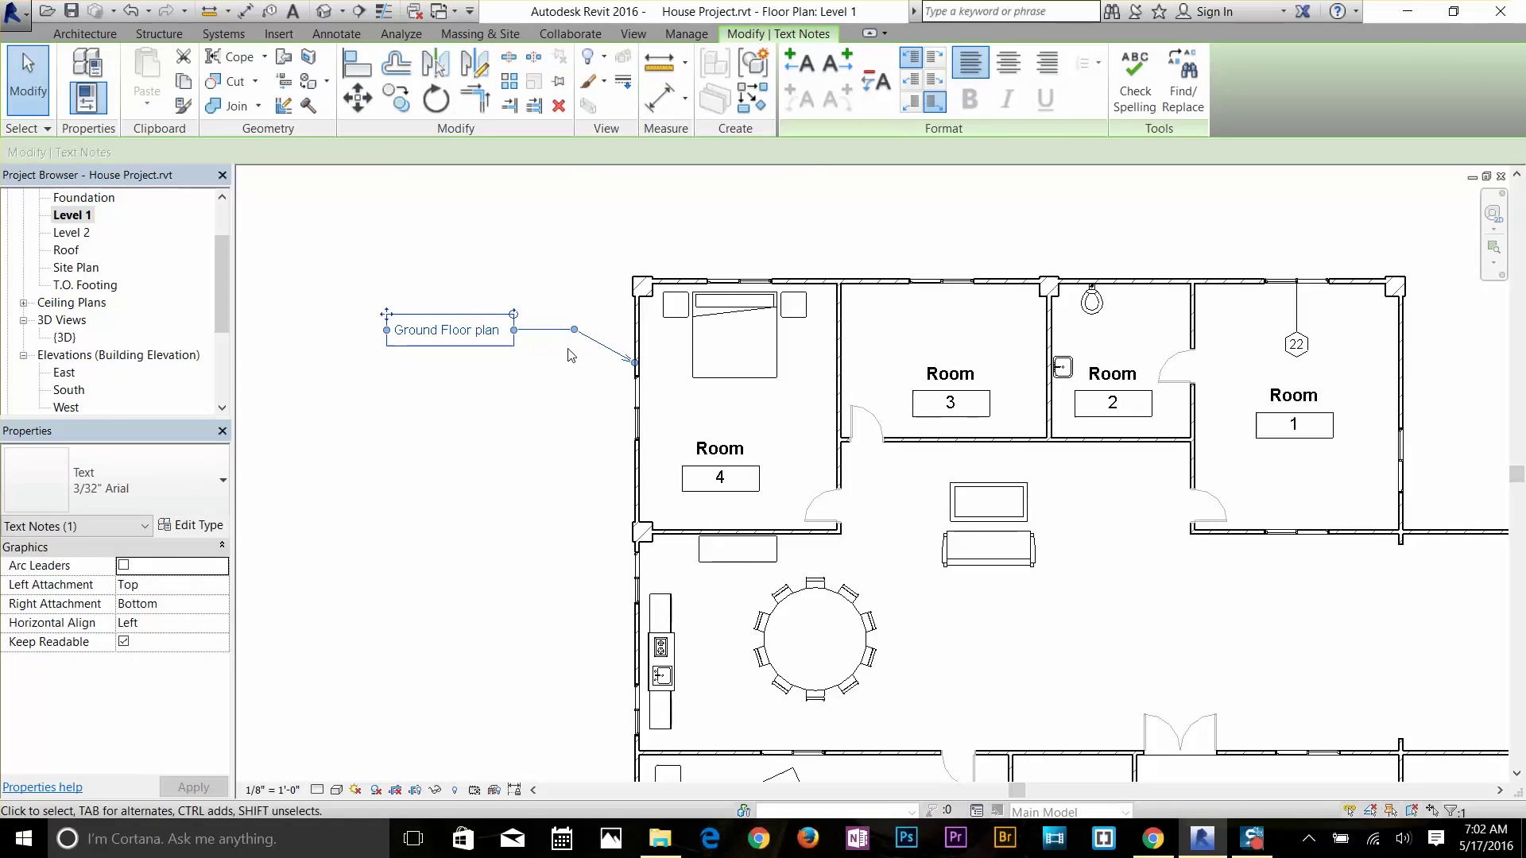
{"action": "left_click", "coordinate": [570, 367]}
{"action": "middle_click_drag", "start_coordinate": [570, 366], "coordinate": [829, 331]}
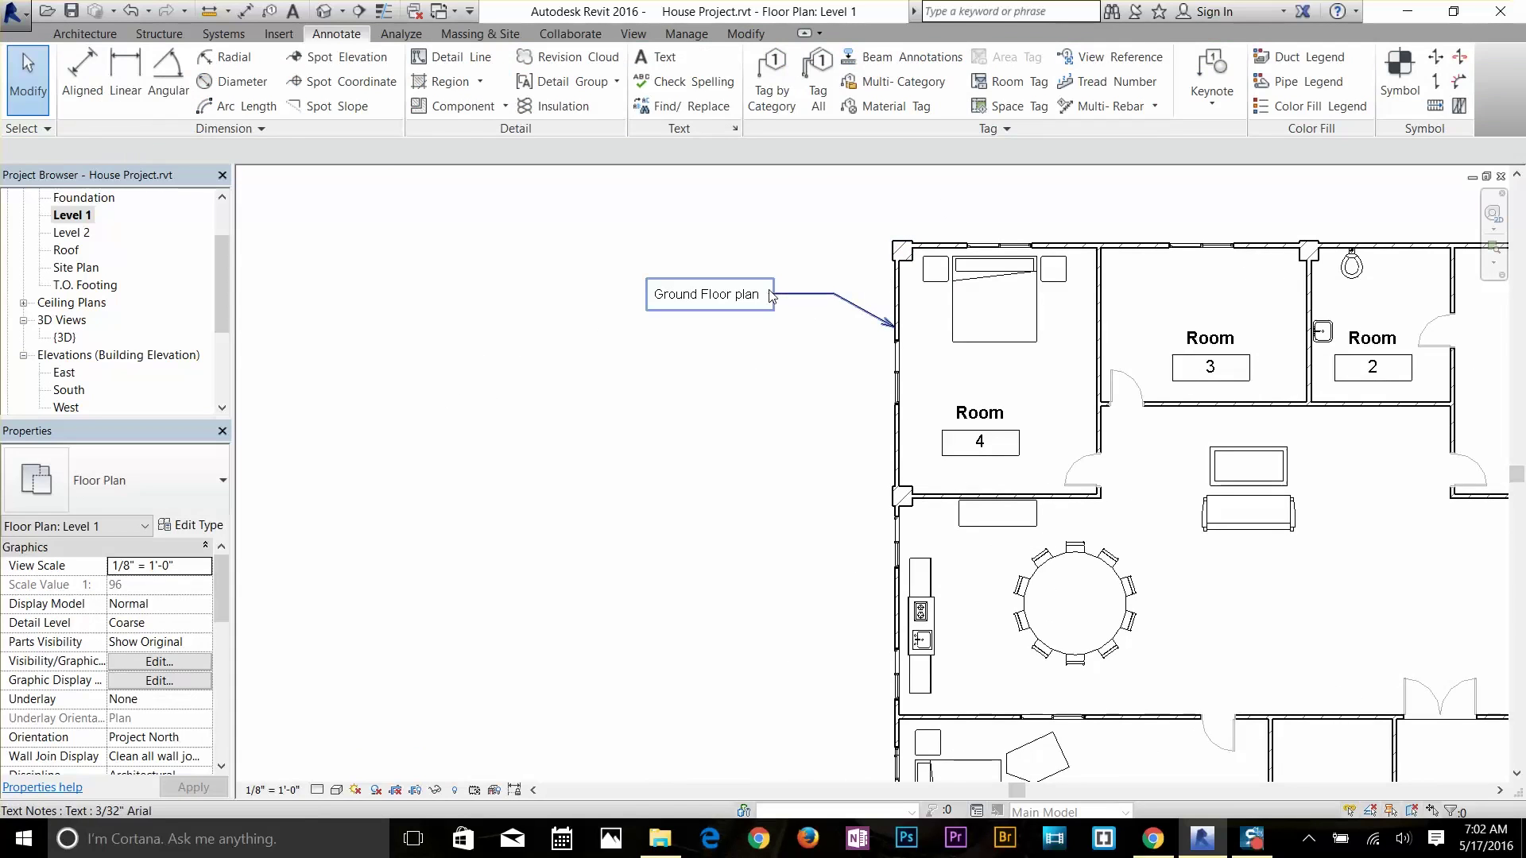
Add a second leader on the left, then remove it again
{"action": "left_click", "coordinate": [706, 296]}
{"action": "left_click", "coordinate": [802, 63]}
{"action": "mouse_move", "coordinate": [545, 299]}
{"action": "left_mouse_down"}
{"action": "mouse_move", "coordinate": [516, 355]}
{"action": "mouse_move", "coordinate": [562, 303]}
{"action": "left_mouse_up"}
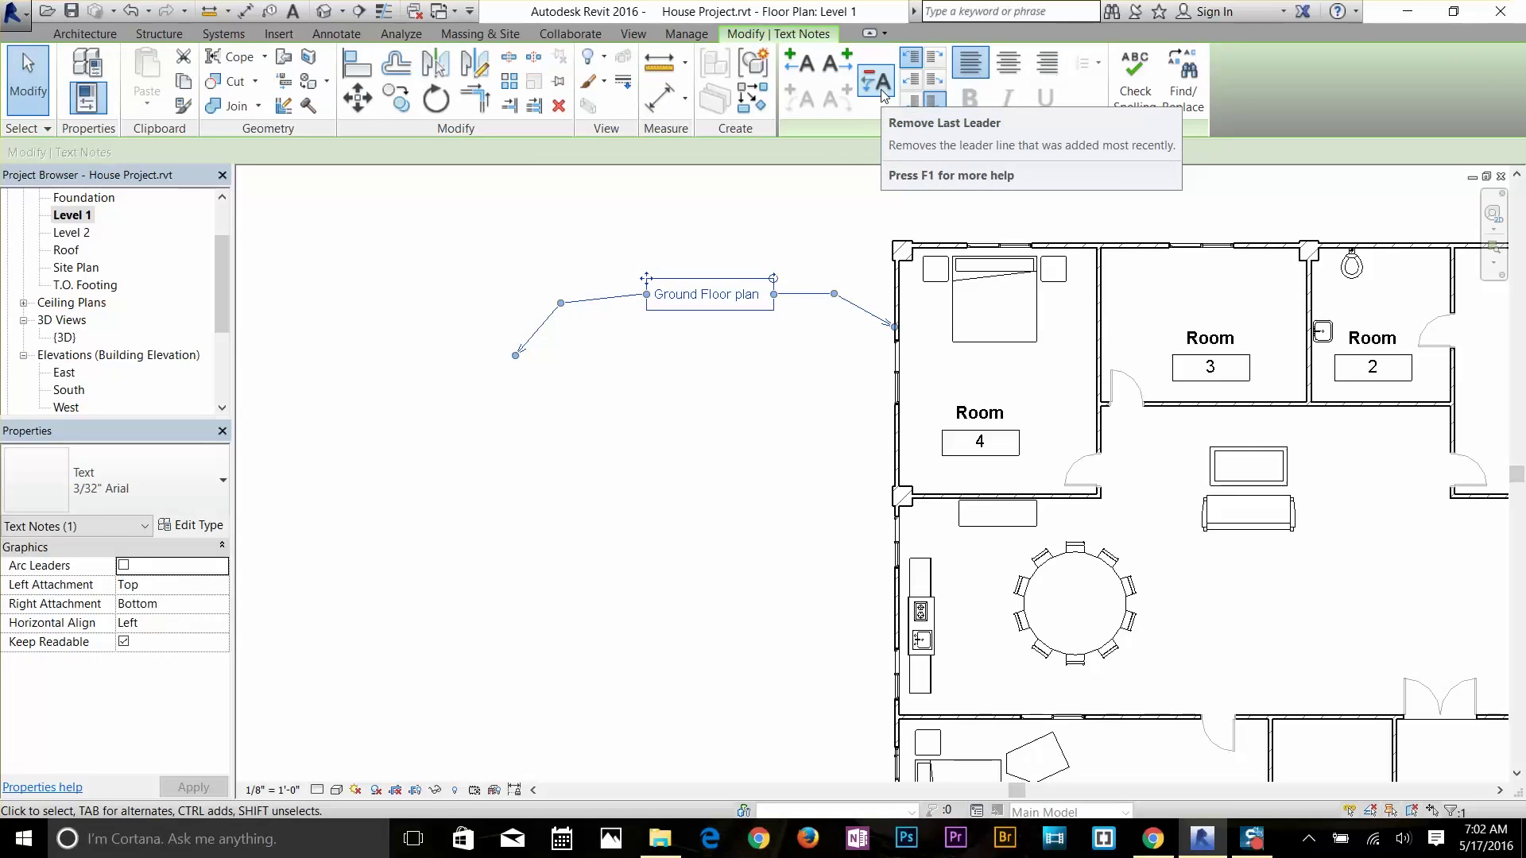
{"action": "left_click", "coordinate": [883, 94]}
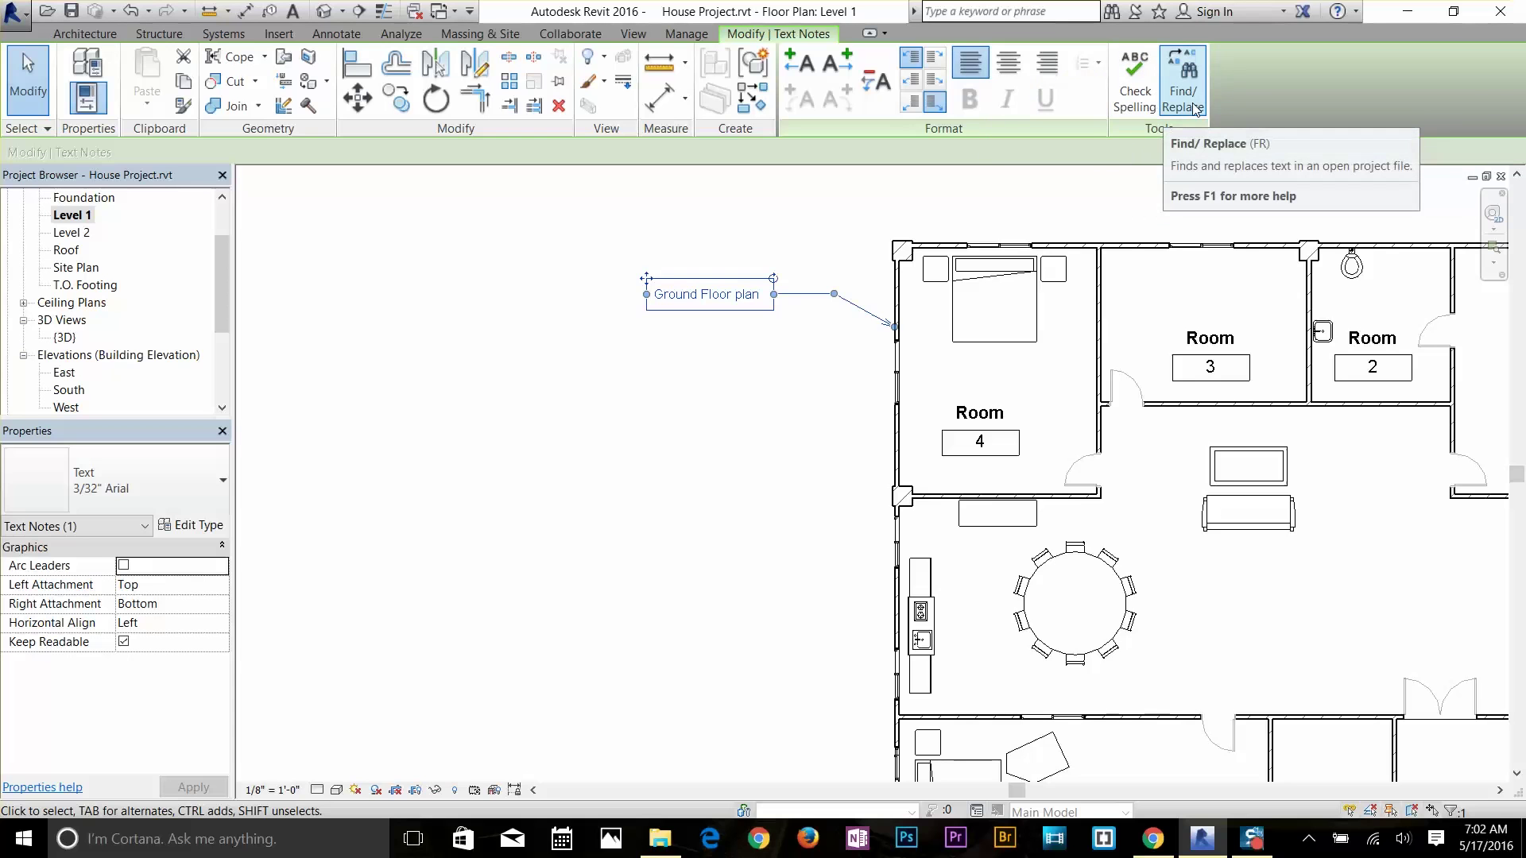
{"action": "left_click", "coordinate": [732, 381]}
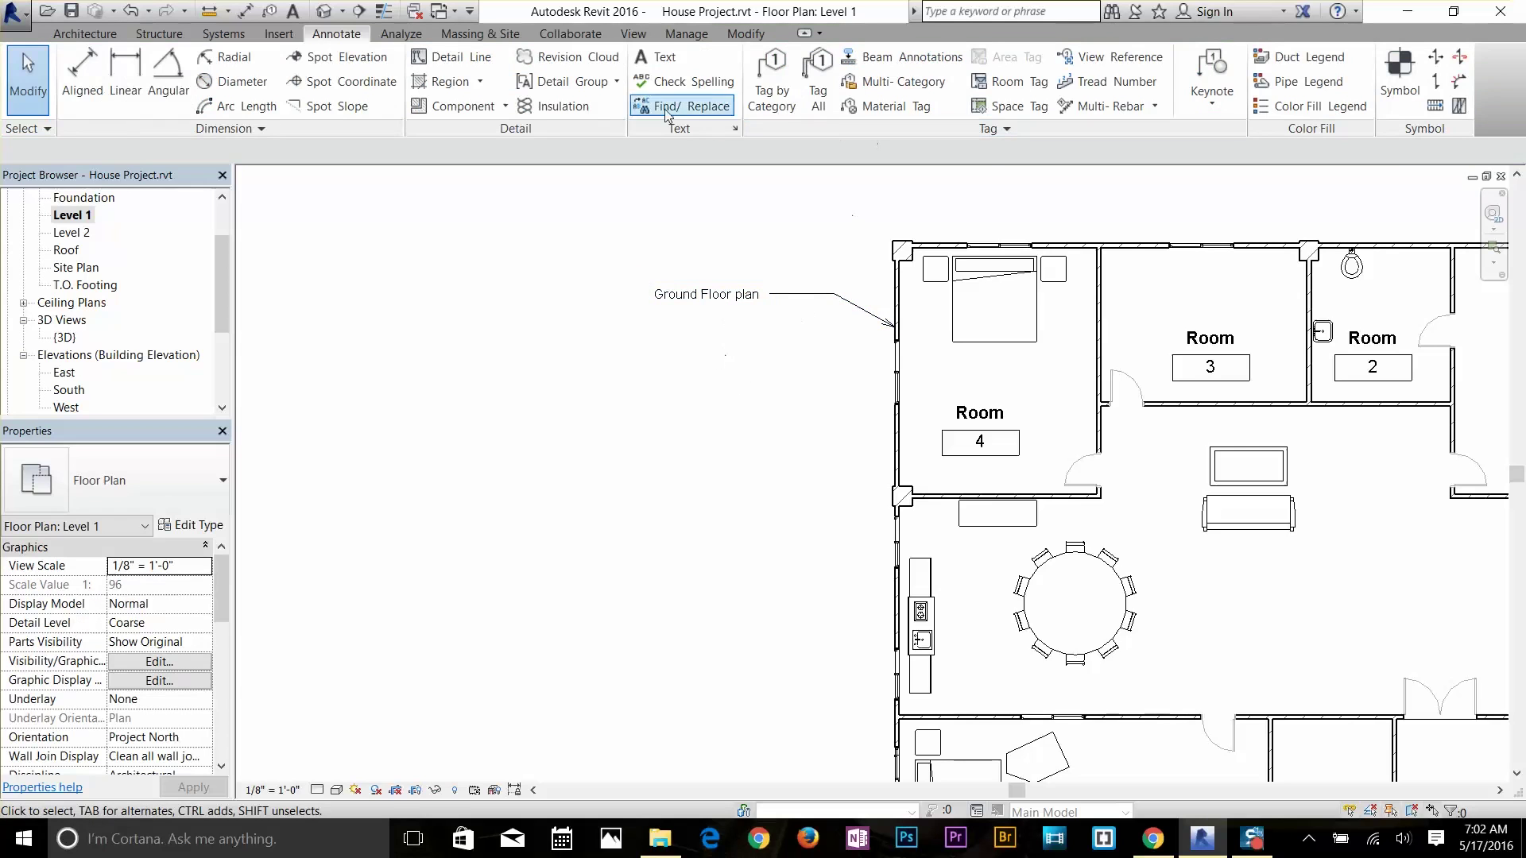
Place a single-line 'Brick wall' text note left of the Room 4 wall
{"action": "left_click", "coordinate": [662, 57]}
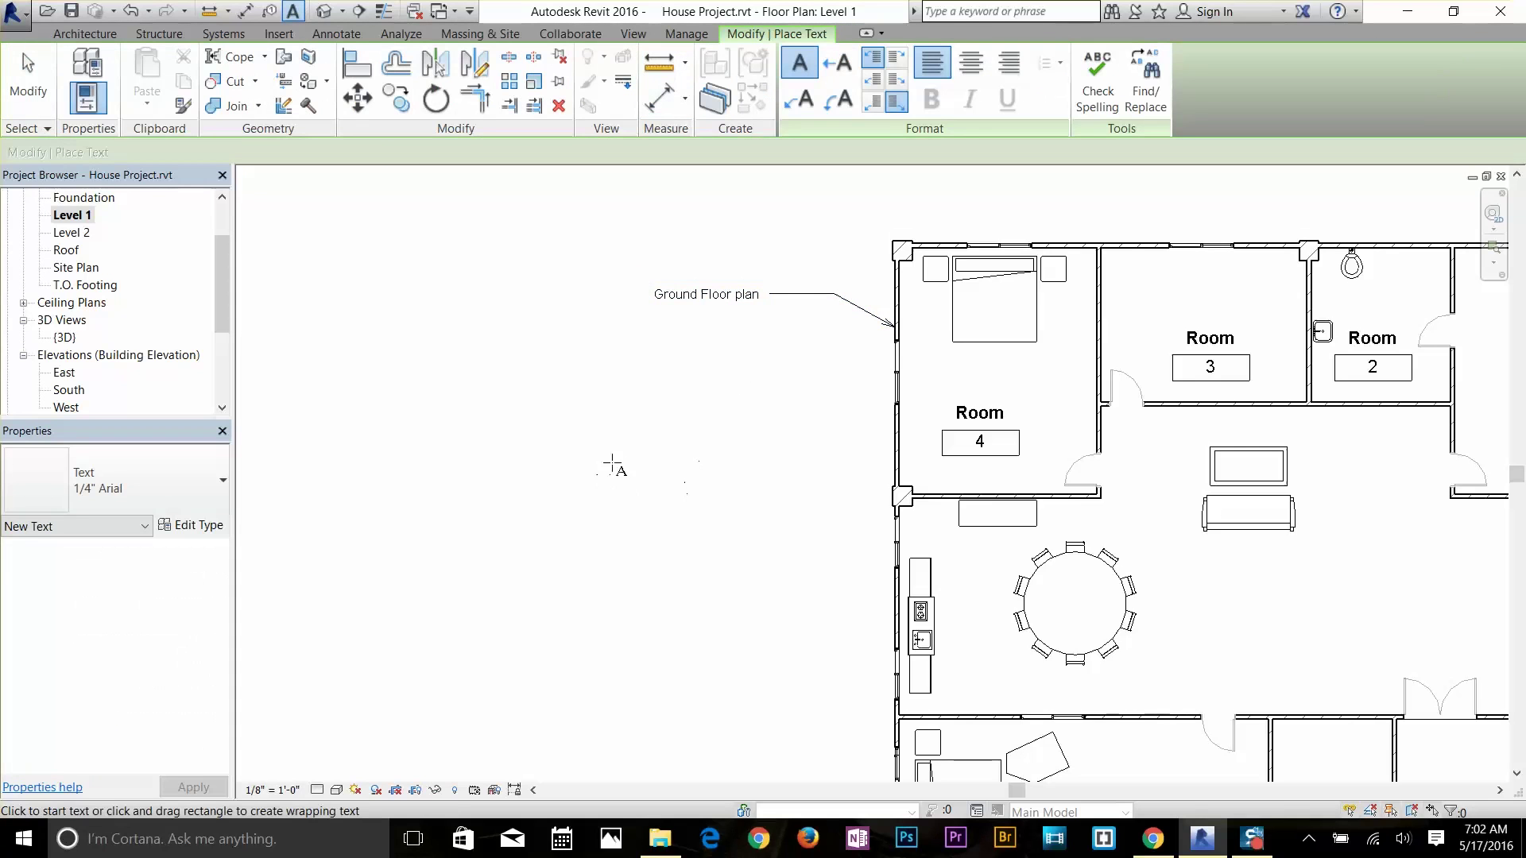
{"action": "left_click", "coordinate": [606, 453]}
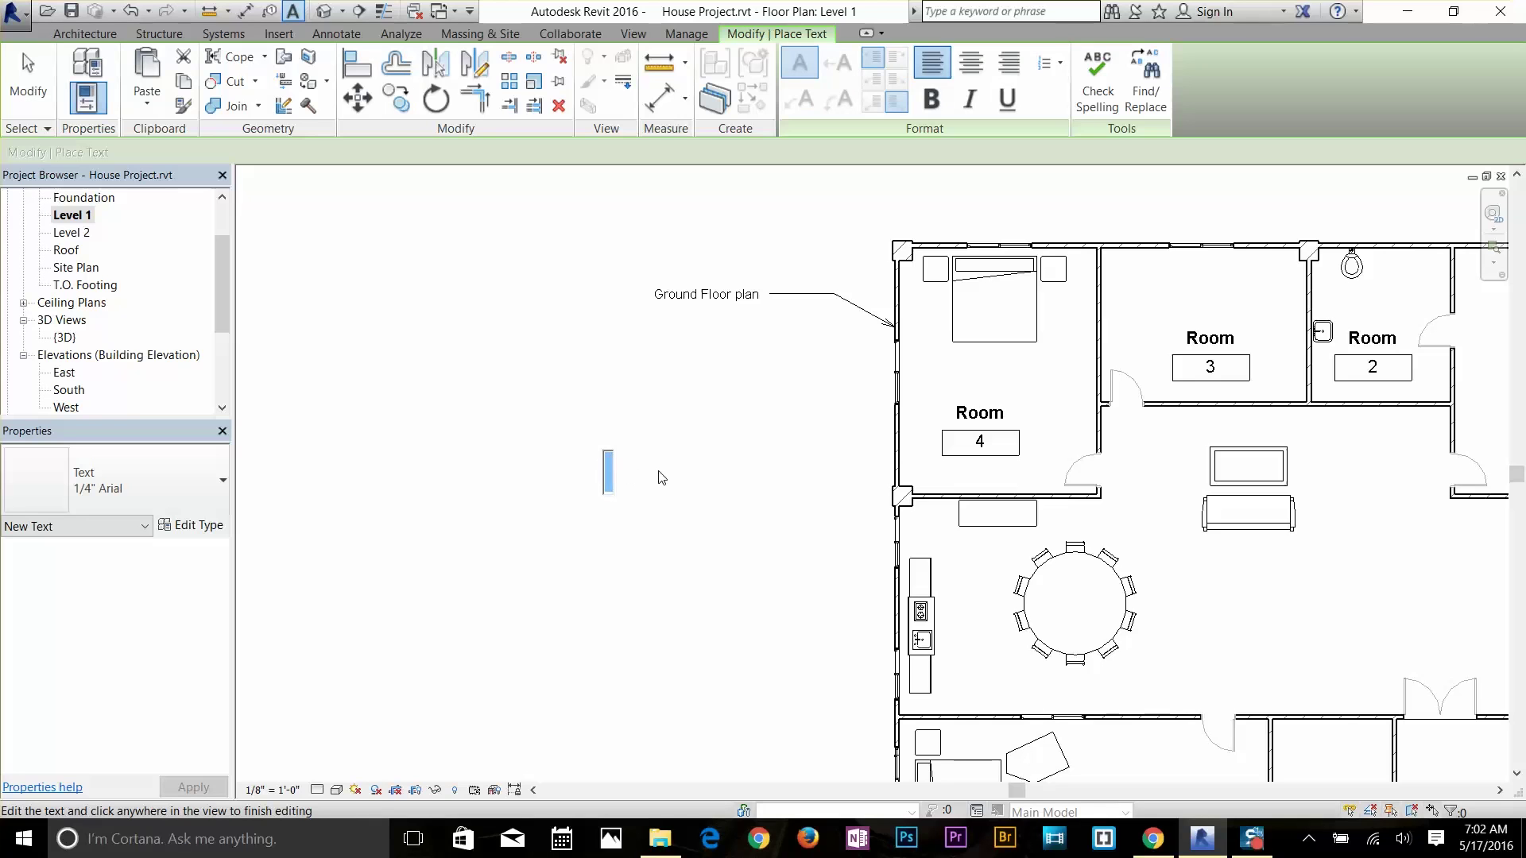
{"action": "type", "text": "Brick wall"}
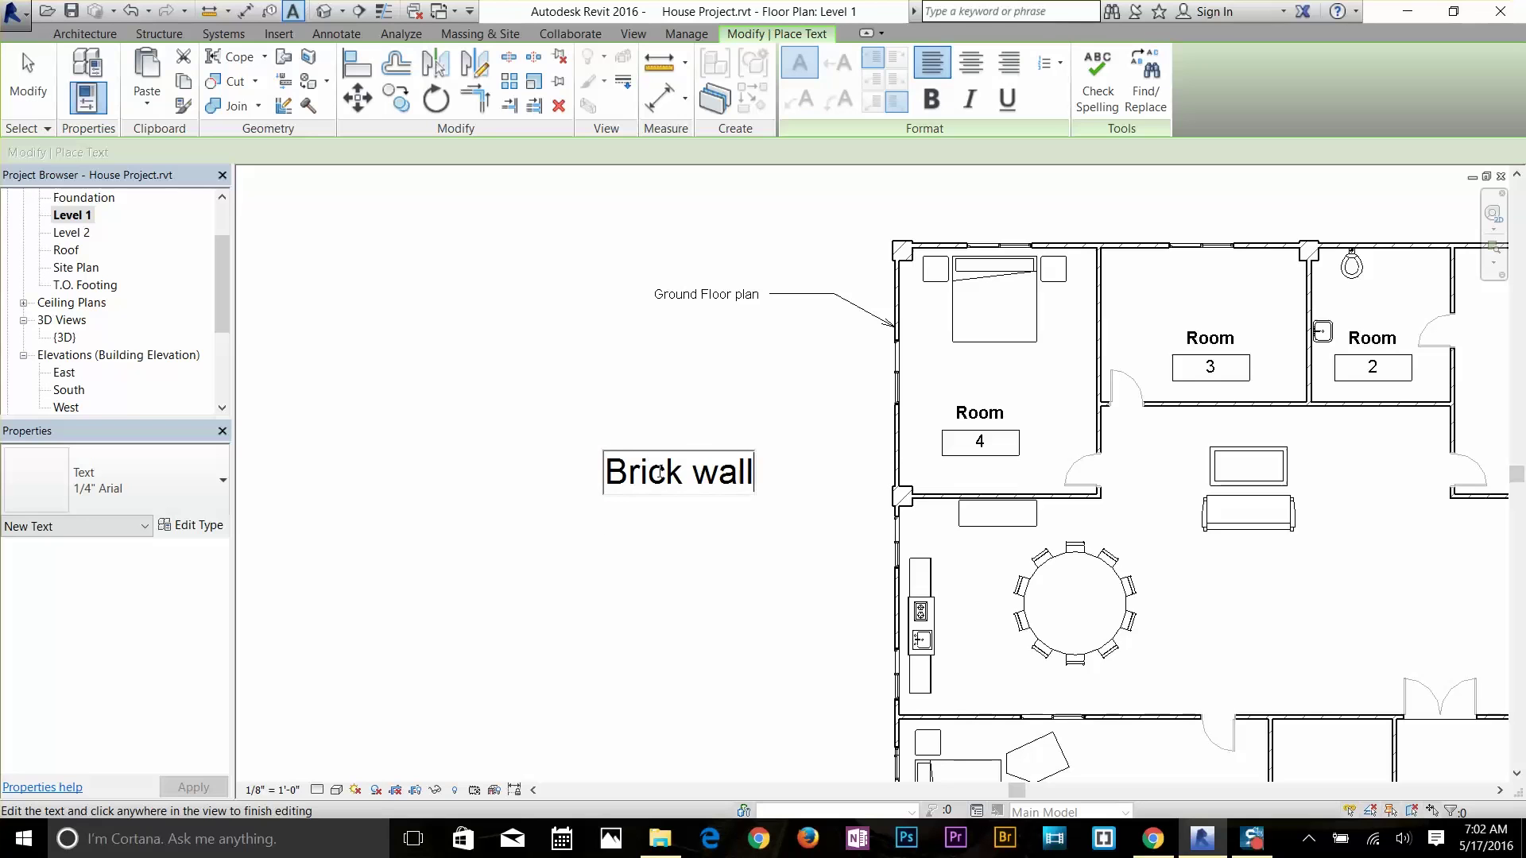
{"action": "key", "text": "Return"}
{"action": "key", "text": "BackSpace"}
{"action": "left_click", "coordinate": [798, 511]}
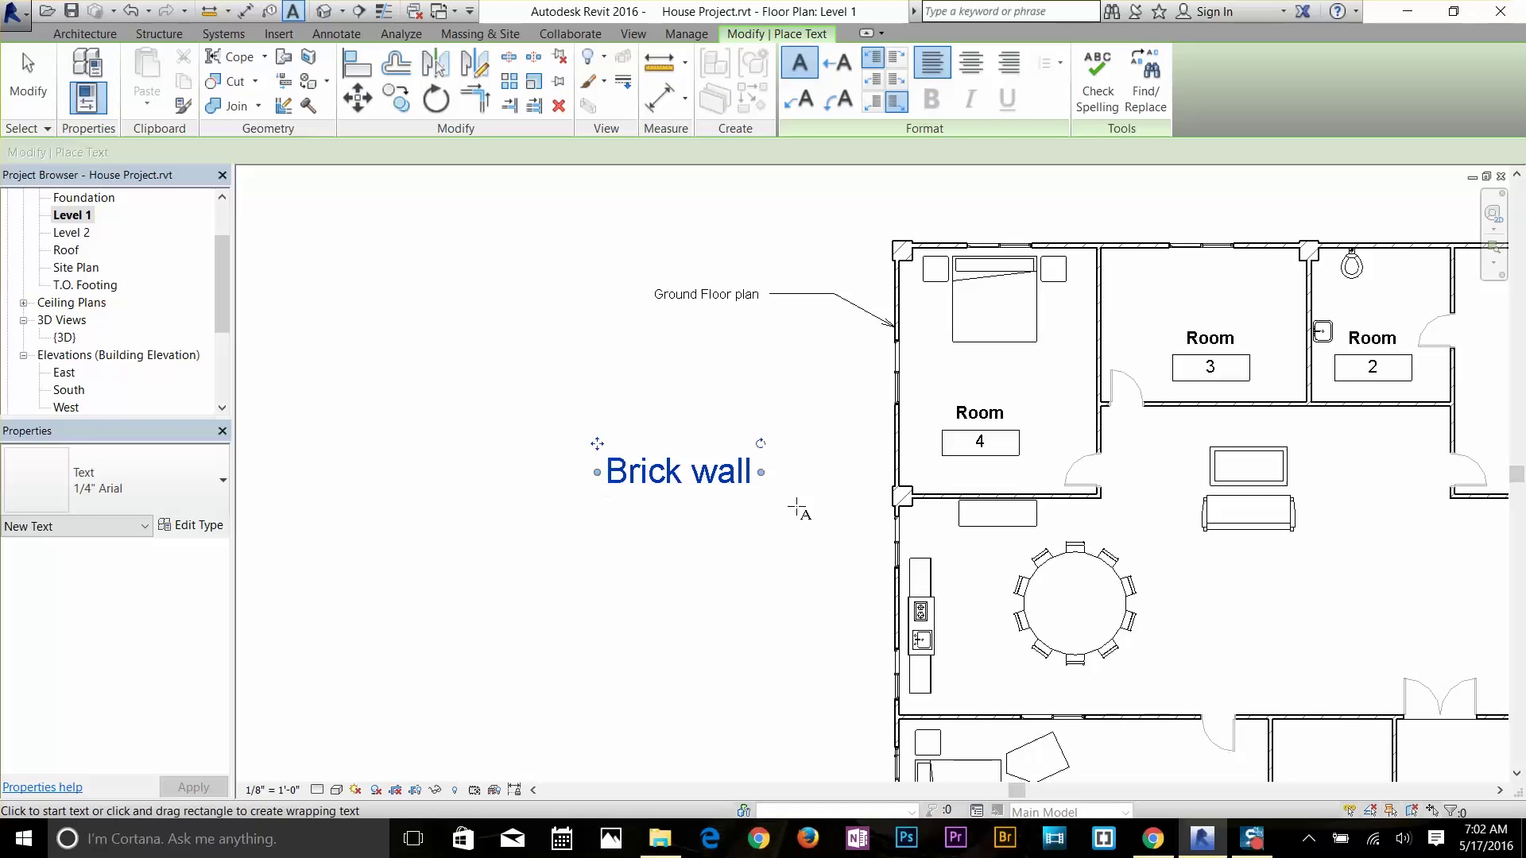
Toggle a straight leader on the Brick wall note, then revert it to No Leader
{"action": "left_click", "coordinate": [842, 69]}
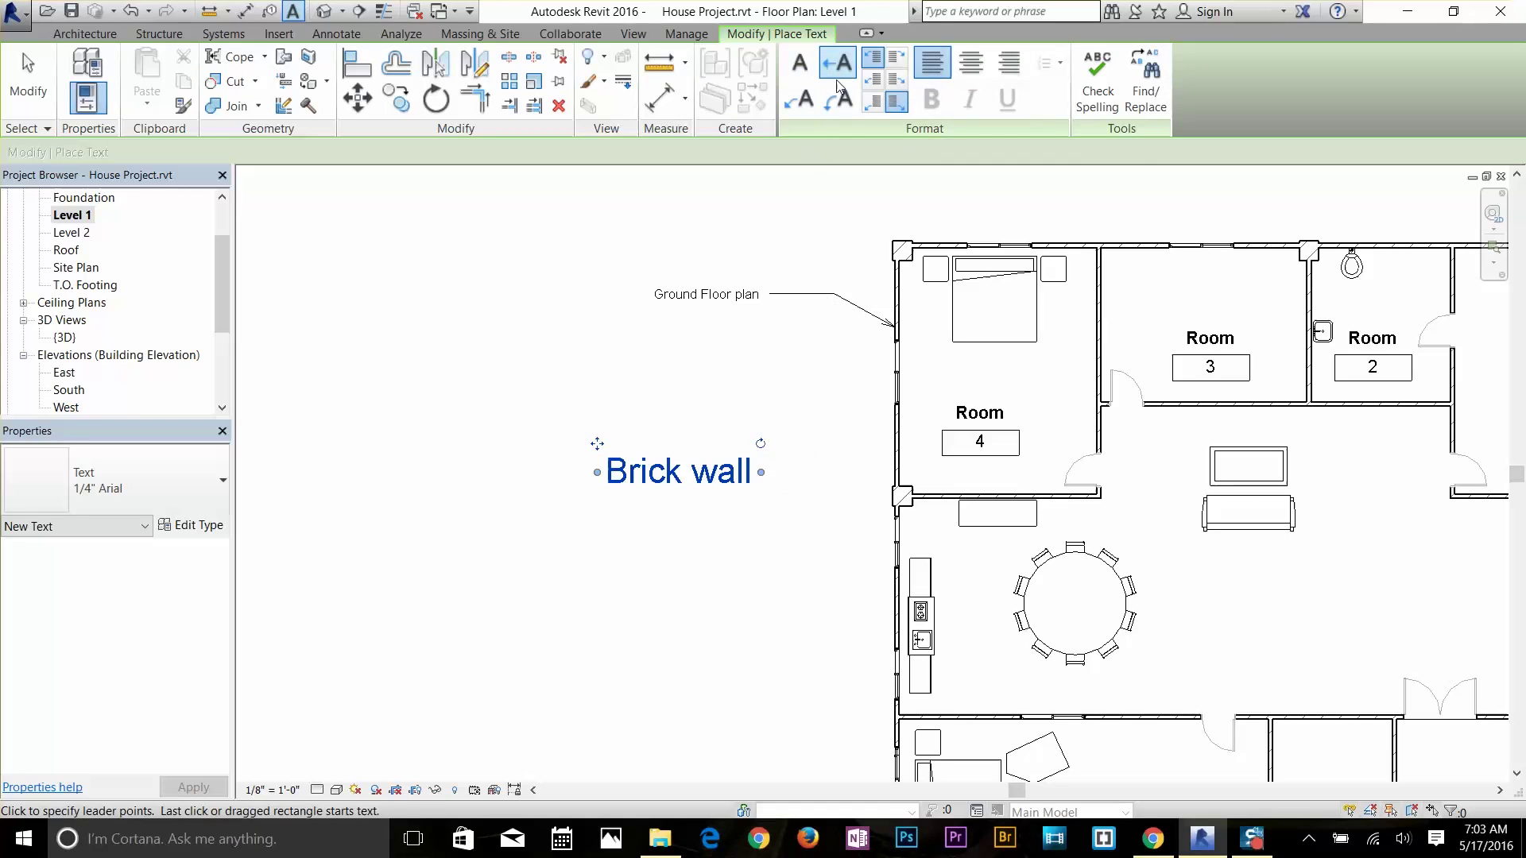
{"action": "left_click", "coordinate": [800, 63]}
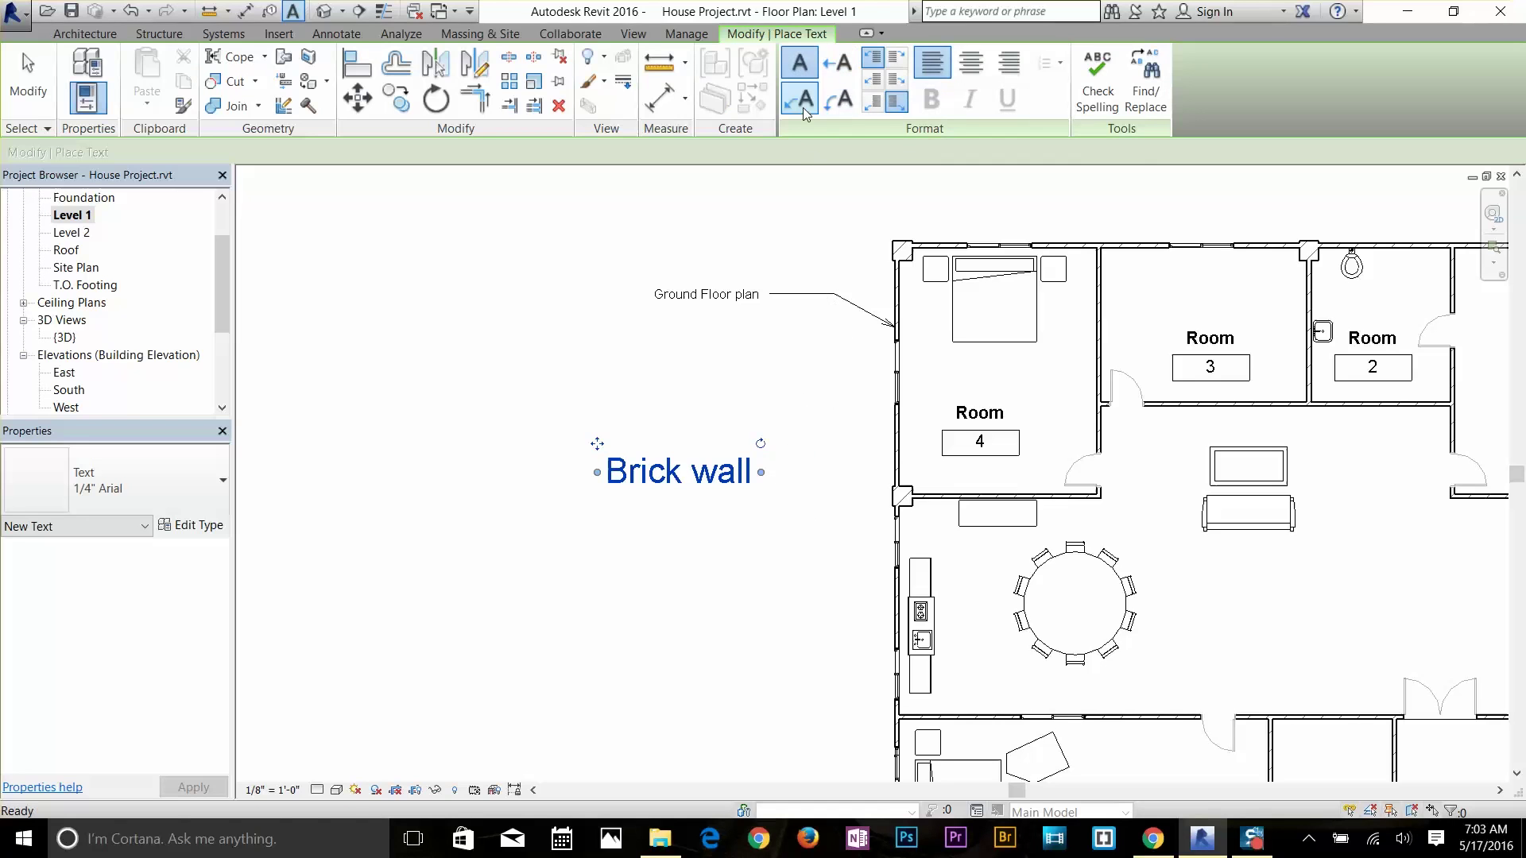
{"action": "left_click", "coordinate": [28, 79]}
{"action": "left_click", "coordinate": [712, 481]}
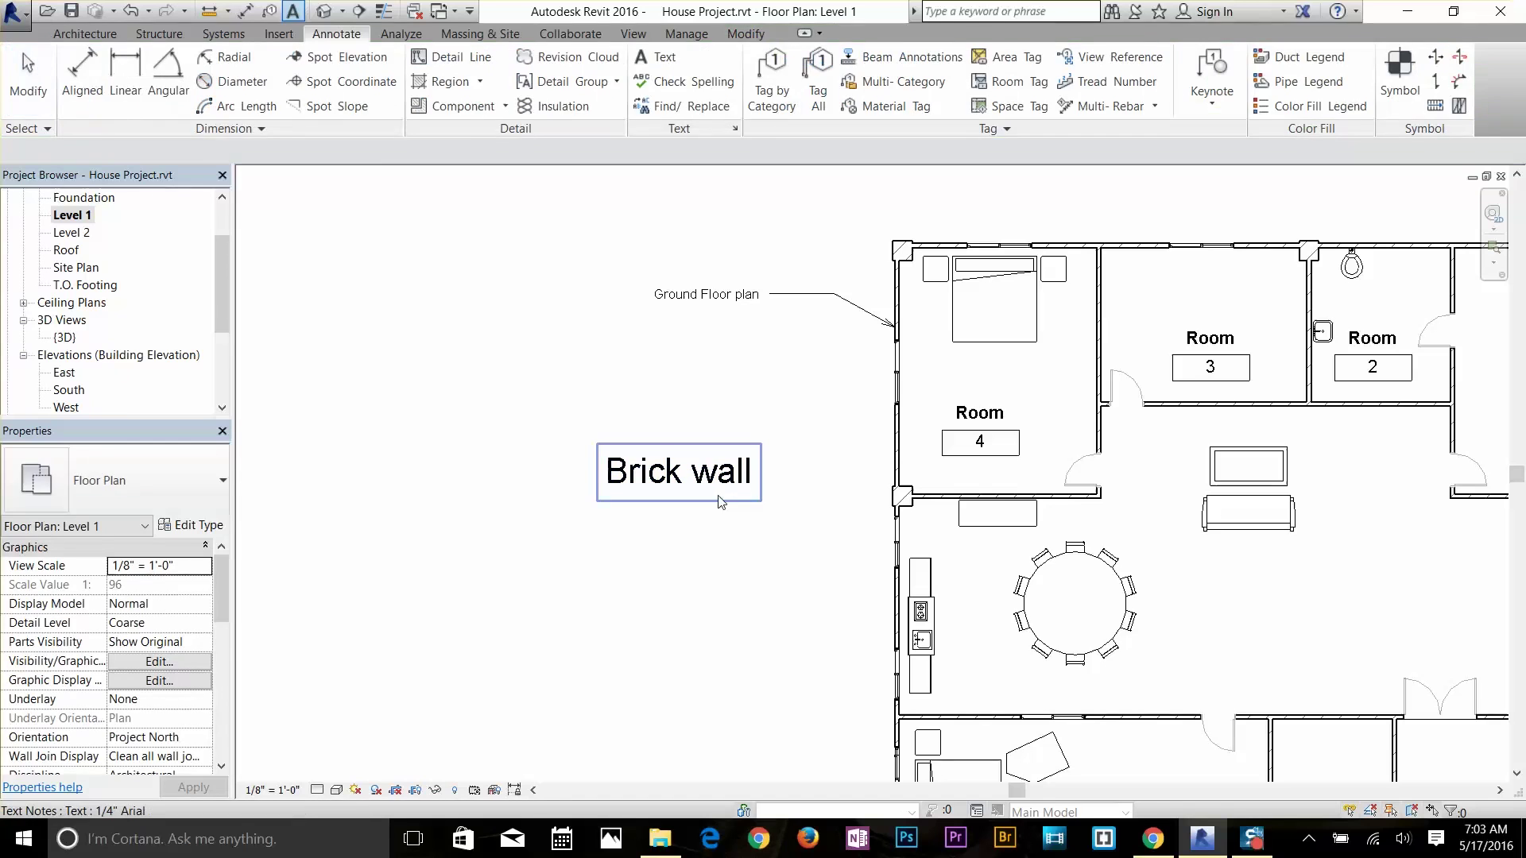
Give the Brick wall note a right leader pointing at the Room 4 wall
{"action": "left_click", "coordinate": [837, 62]}
{"action": "left_click_drag", "start_coordinate": [865, 470], "coordinate": [899, 461]}
{"action": "left_click", "coordinate": [828, 531]}
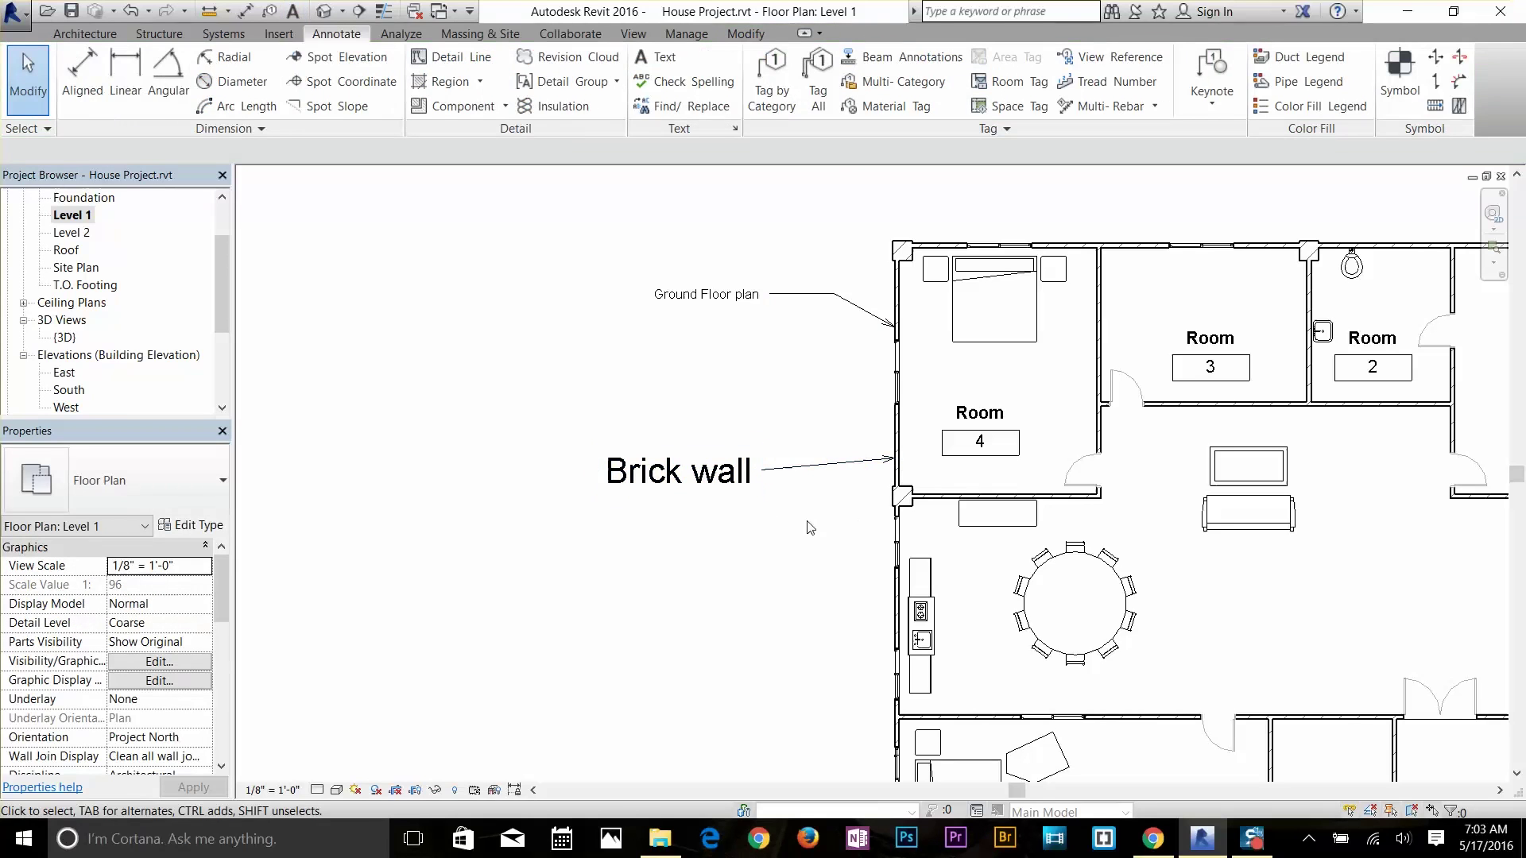
{"action": "left_click", "coordinate": [690, 471]}
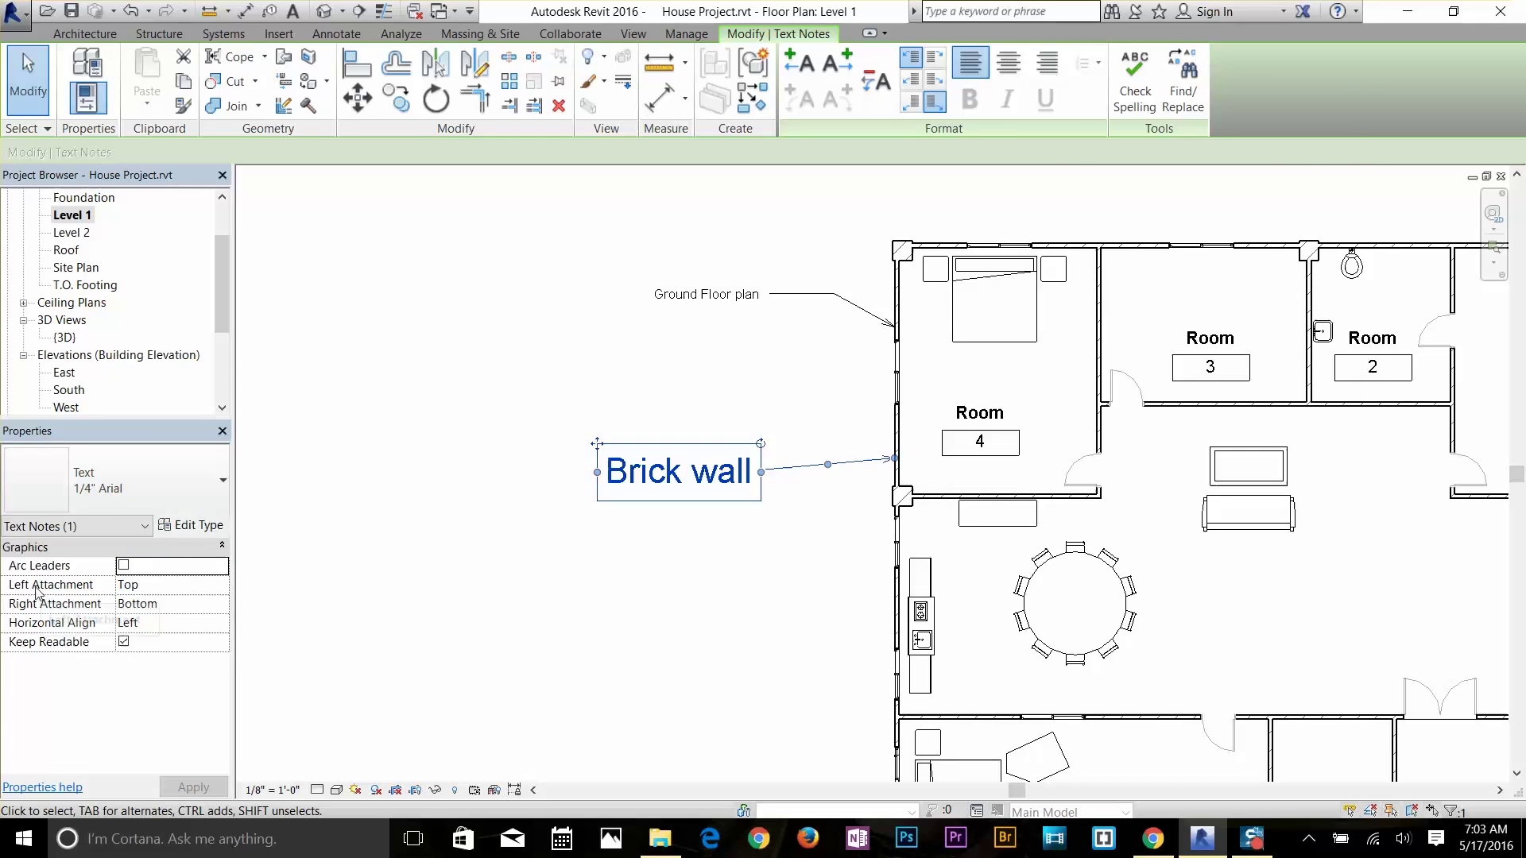
Open the note's 1/4" Arial type properties, keeping the text colour black
{"action": "left_click", "coordinate": [190, 526]}
{"action": "left_click_drag", "start_coordinate": [1121, 104], "coordinate": [267, 93]}
{"action": "left_click", "coordinate": [341, 273]}
{"action": "left_click", "coordinate": [376, 530]}
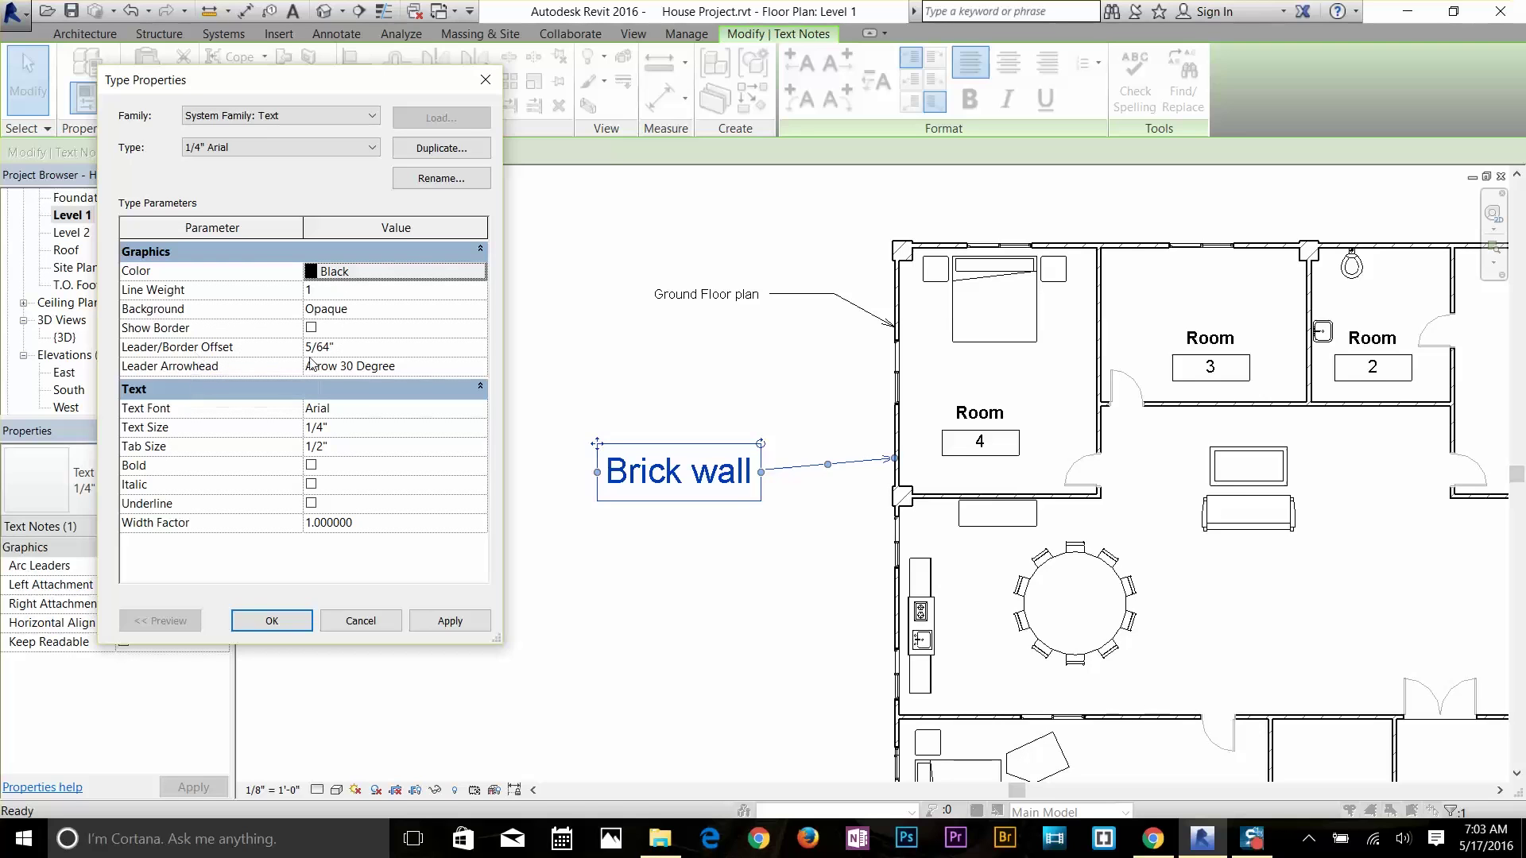
Set the 1/4" Arial leader arrowhead to Arrow Filled 20 Degree and apply it
{"action": "left_click", "coordinate": [389, 366]}
{"action": "scroll", "coordinate": [409, 427], "scroll_direction": "down", "scroll_amount": 3}
{"action": "scroll", "coordinate": [391, 427], "scroll_direction": "up", "scroll_amount": 1}
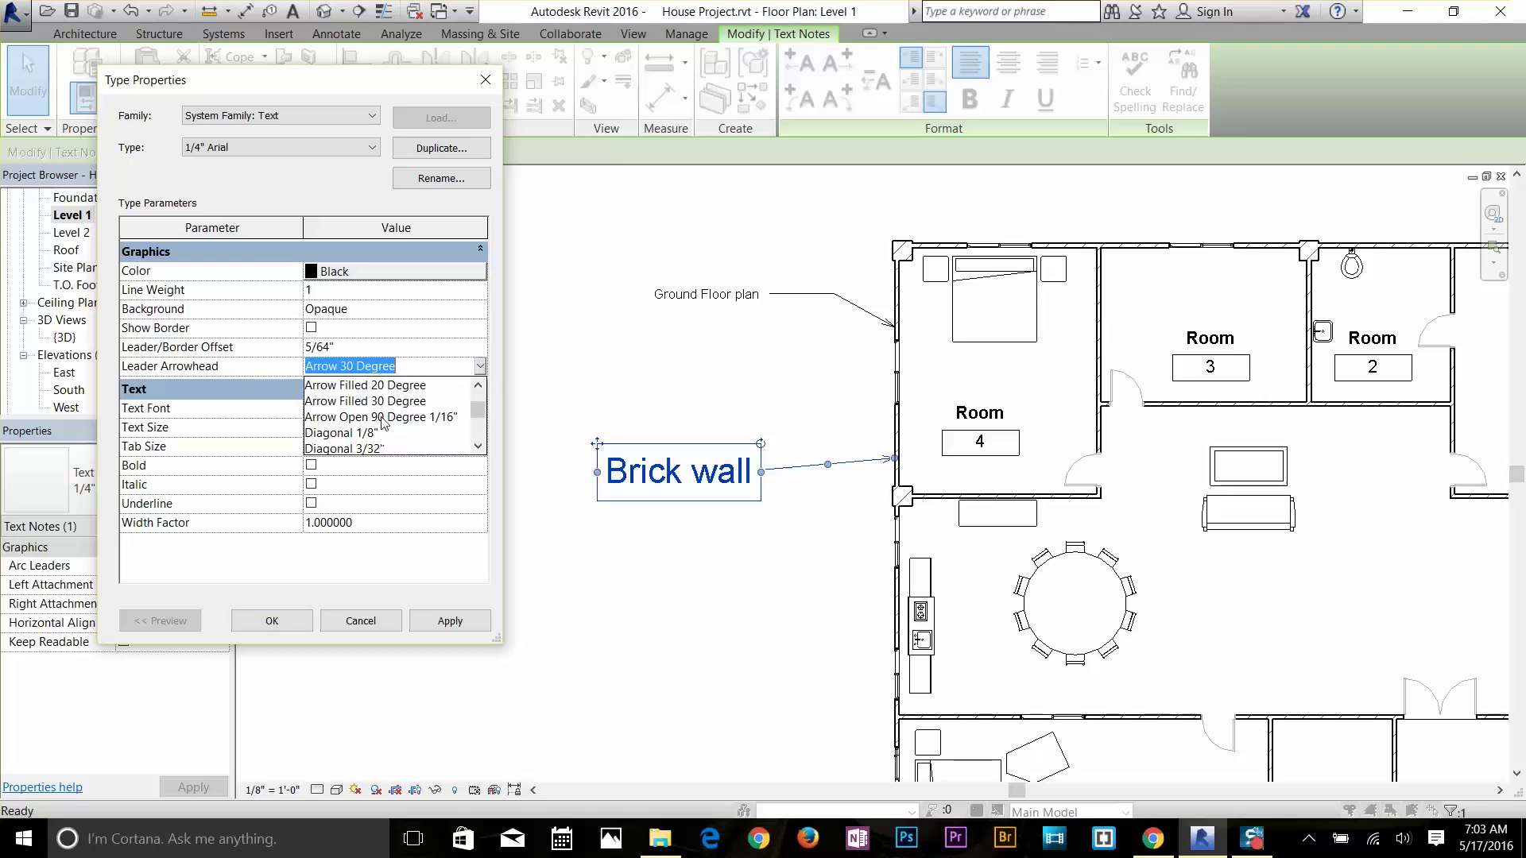
{"action": "left_click", "coordinate": [381, 388]}
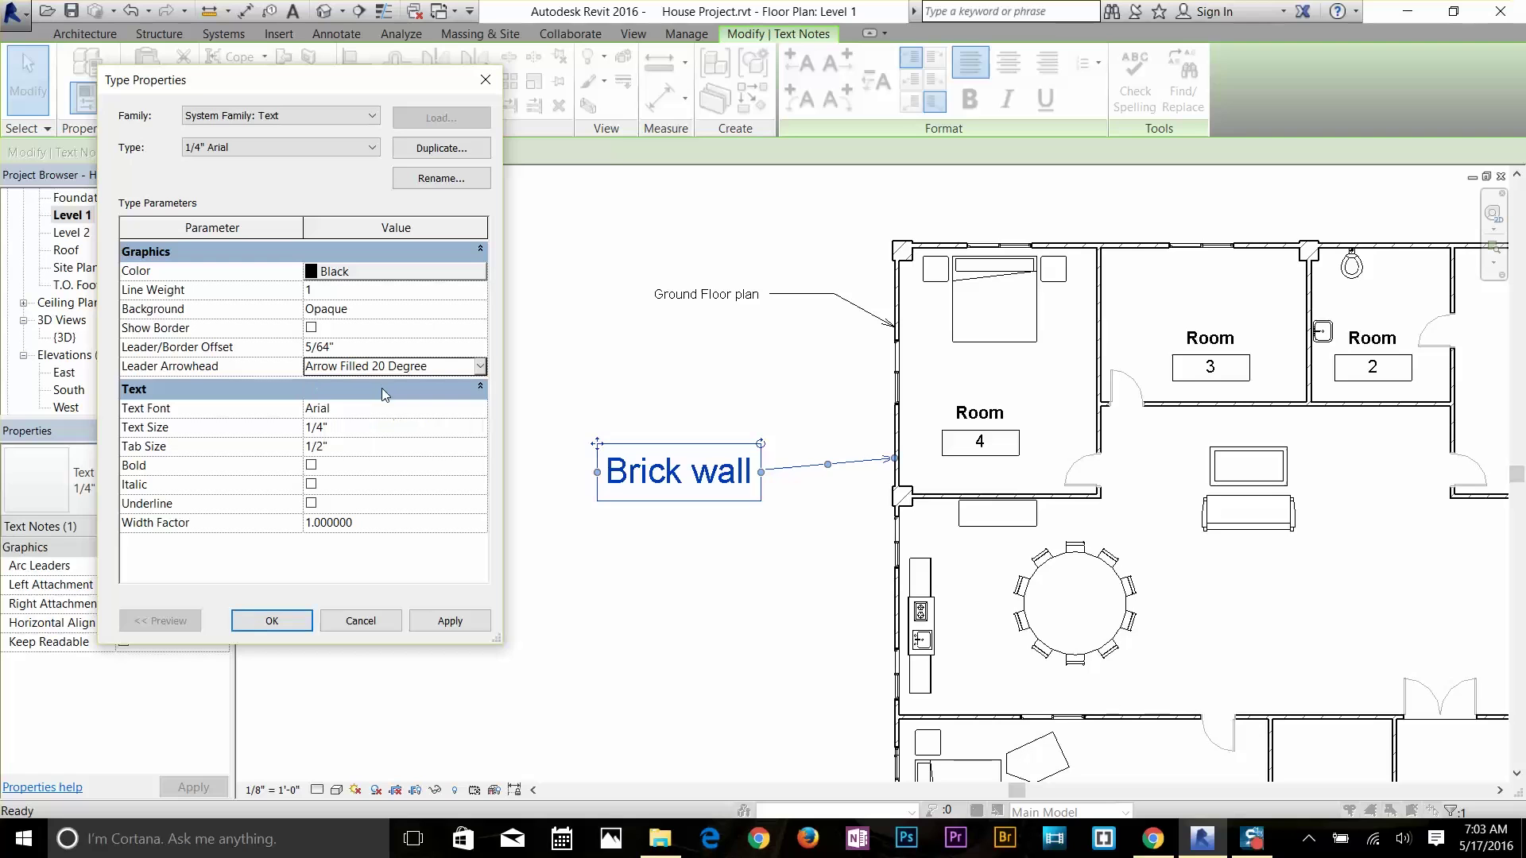
{"action": "left_click", "coordinate": [450, 621]}
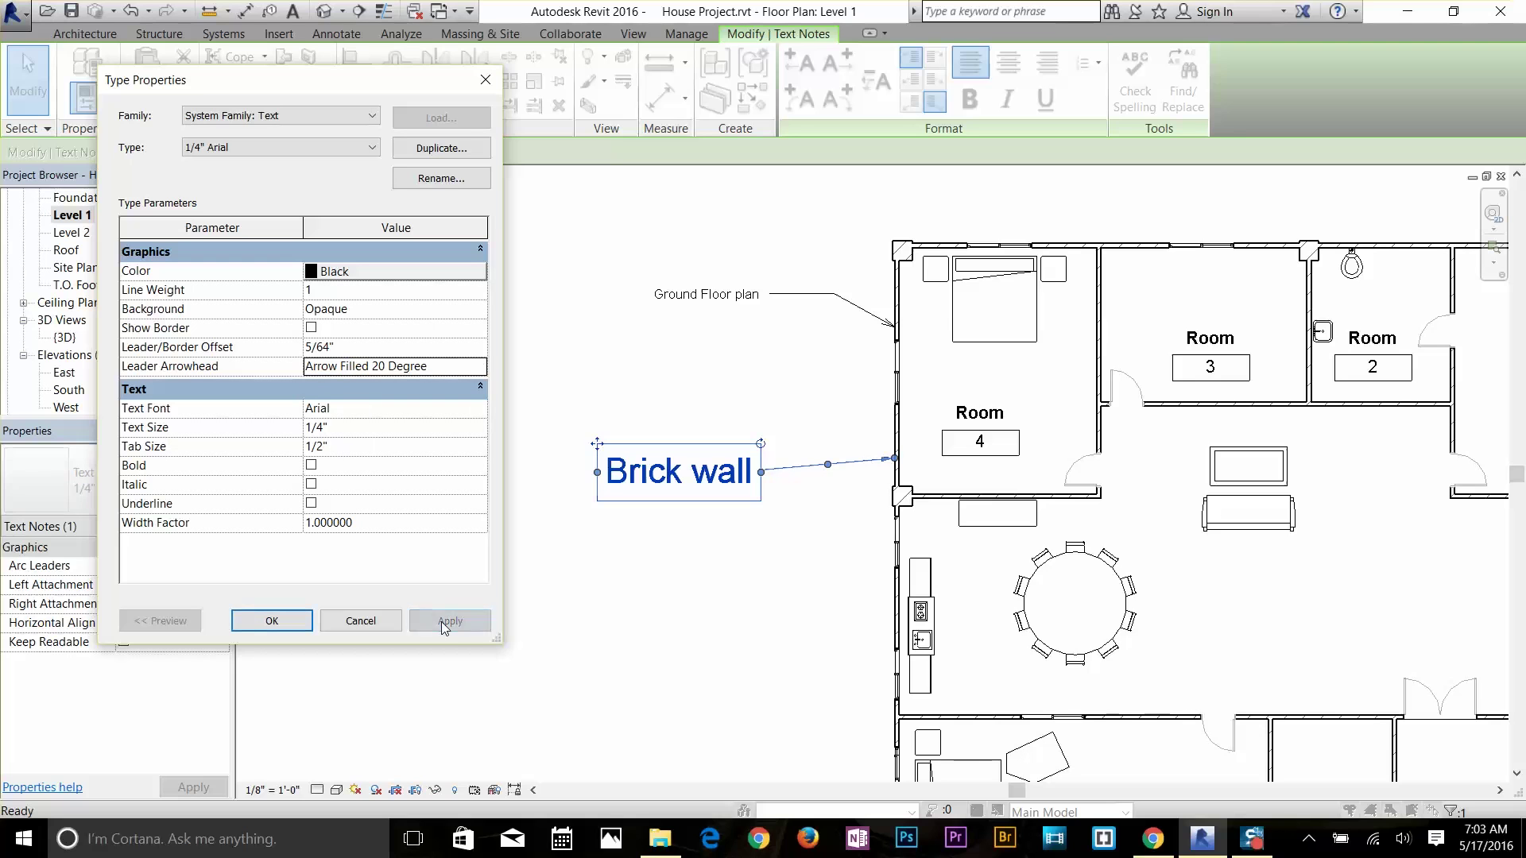
{"action": "left_click", "coordinate": [271, 622]}
Zoom in to check the filled arrowhead, then deselect and zoom out to the whole building
{"action": "scroll", "coordinate": [890, 461], "scroll_direction": "up", "scroll_amount": 5}
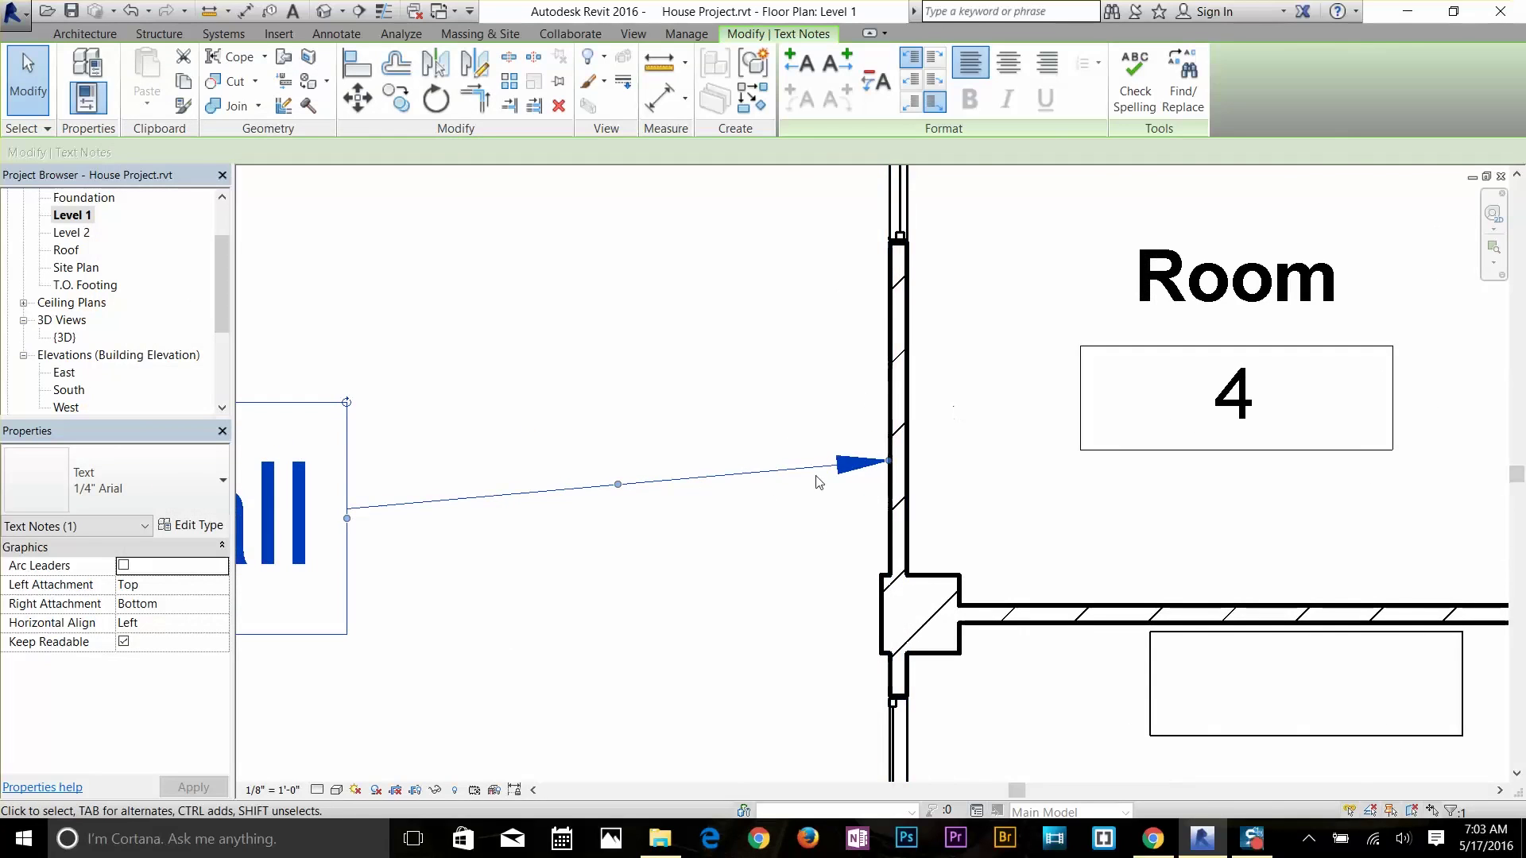
{"action": "scroll", "coordinate": [899, 477], "scroll_direction": "down", "scroll_amount": 3}
{"action": "scroll", "coordinate": [898, 477], "scroll_direction": "down", "scroll_amount": 2}
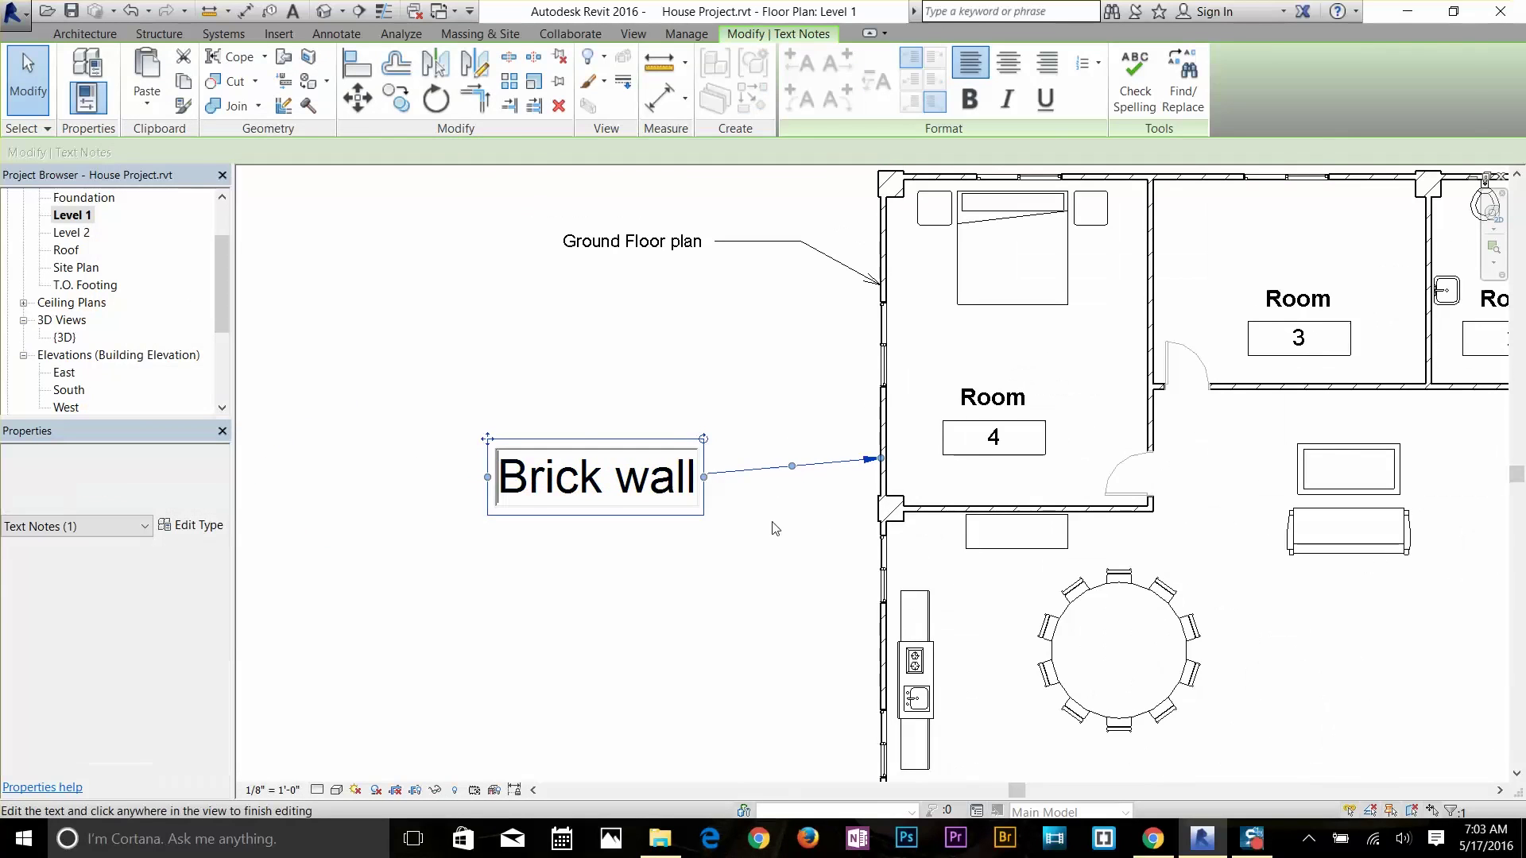
{"action": "key", "text": "Escape"}
{"action": "scroll", "coordinate": [871, 474], "scroll_direction": "down", "scroll_amount": 1}
{"action": "scroll", "coordinate": [870, 475], "scroll_direction": "down", "scroll_amount": 1}
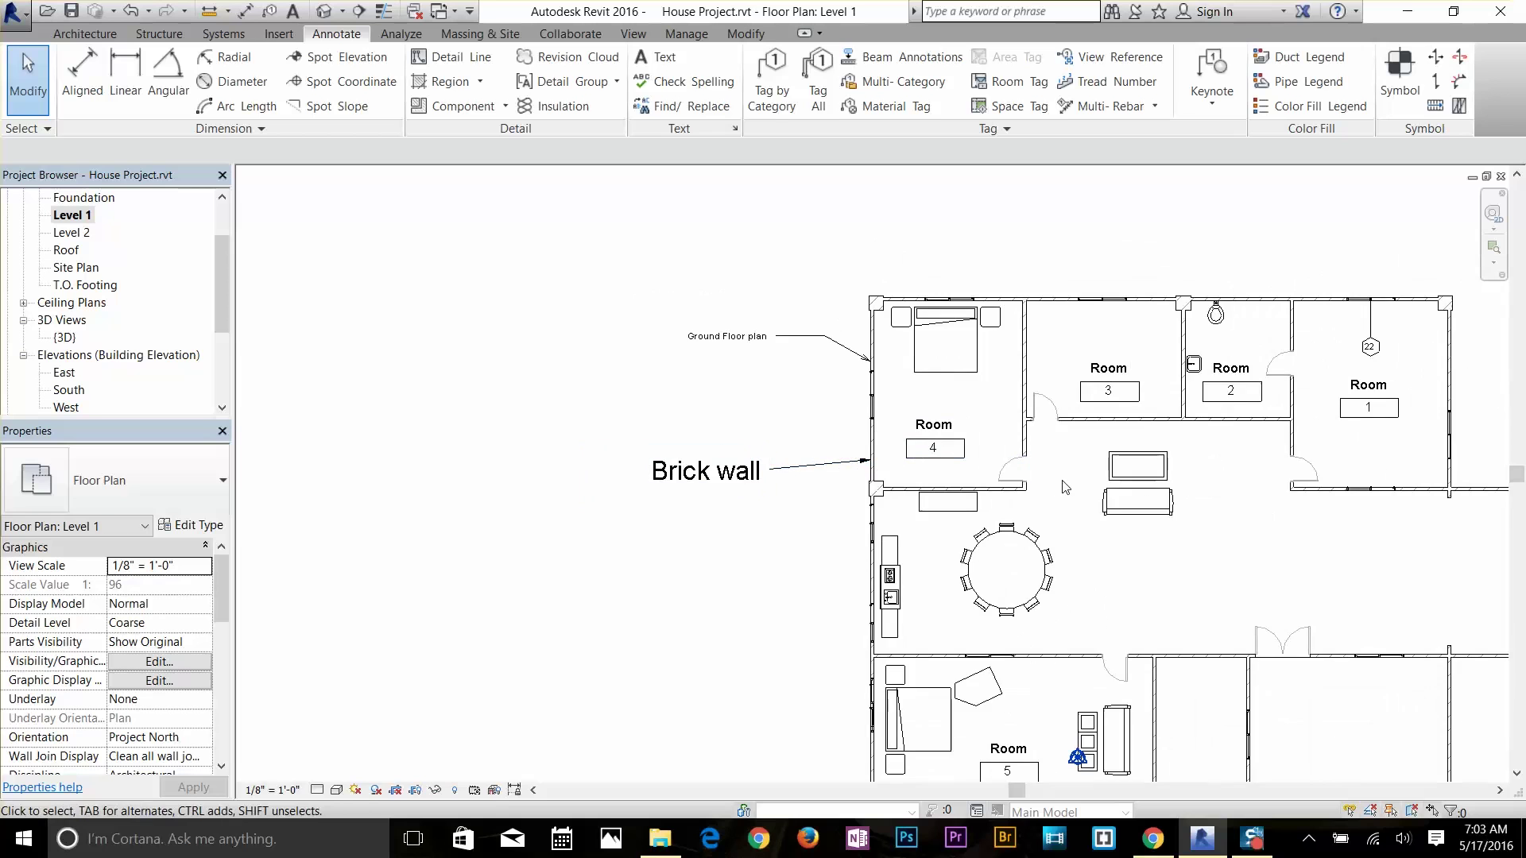
{"action": "scroll", "coordinate": [954, 437], "scroll_direction": "down", "scroll_amount": 1}
{"action": "middle_click_drag", "start_coordinate": [1045, 483], "coordinate": [777, 406]}
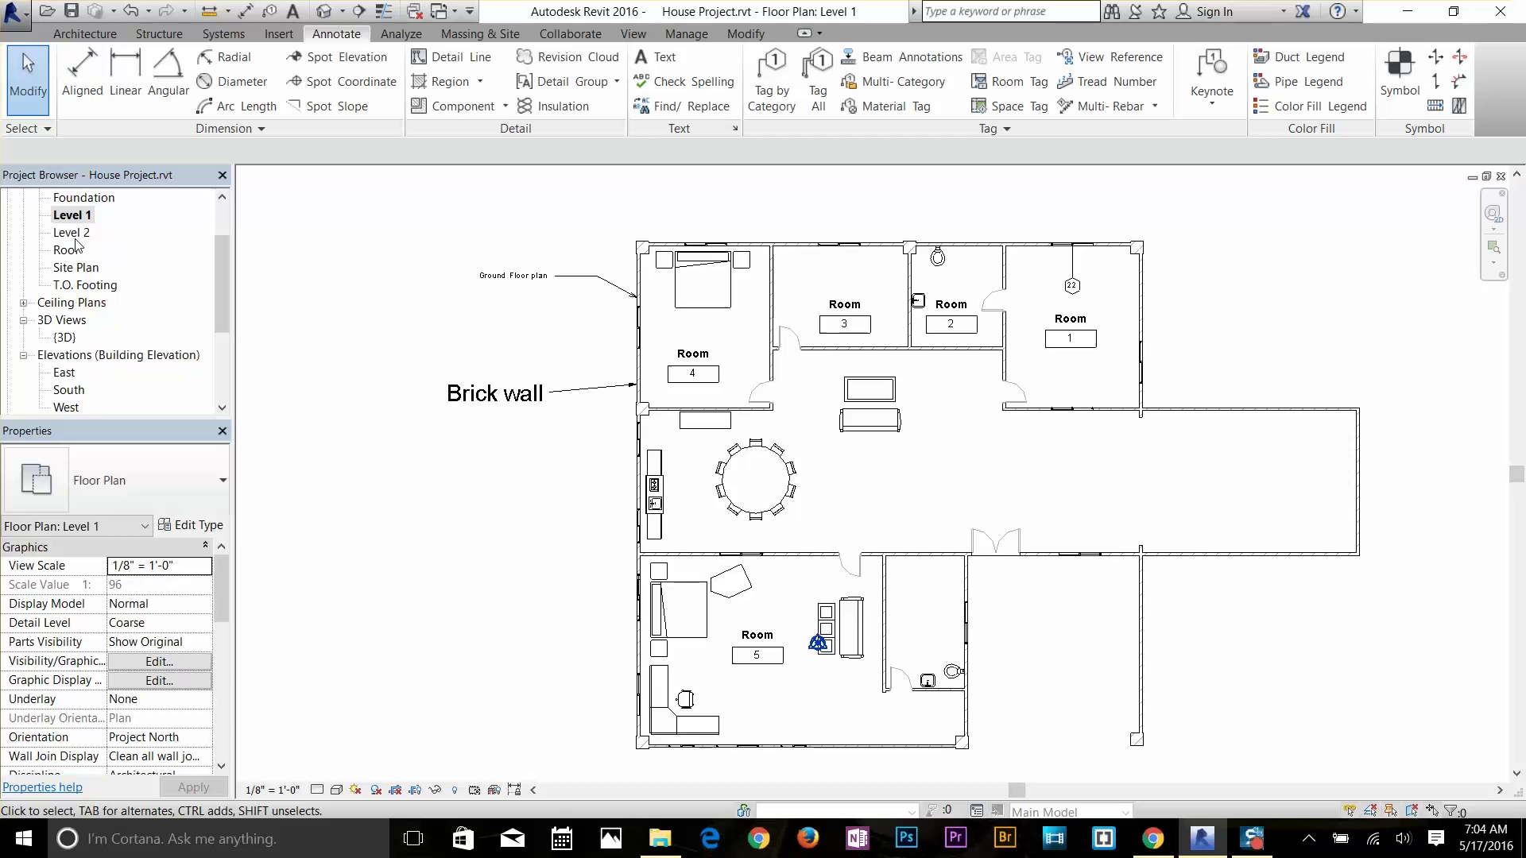
{"action": "scroll", "coordinate": [77, 246], "scroll_direction": "down", "scroll_amount": 1}
Open the South elevation and start a 1/8" Arial text note below the windows
{"action": "double_click", "coordinate": [72, 373]}
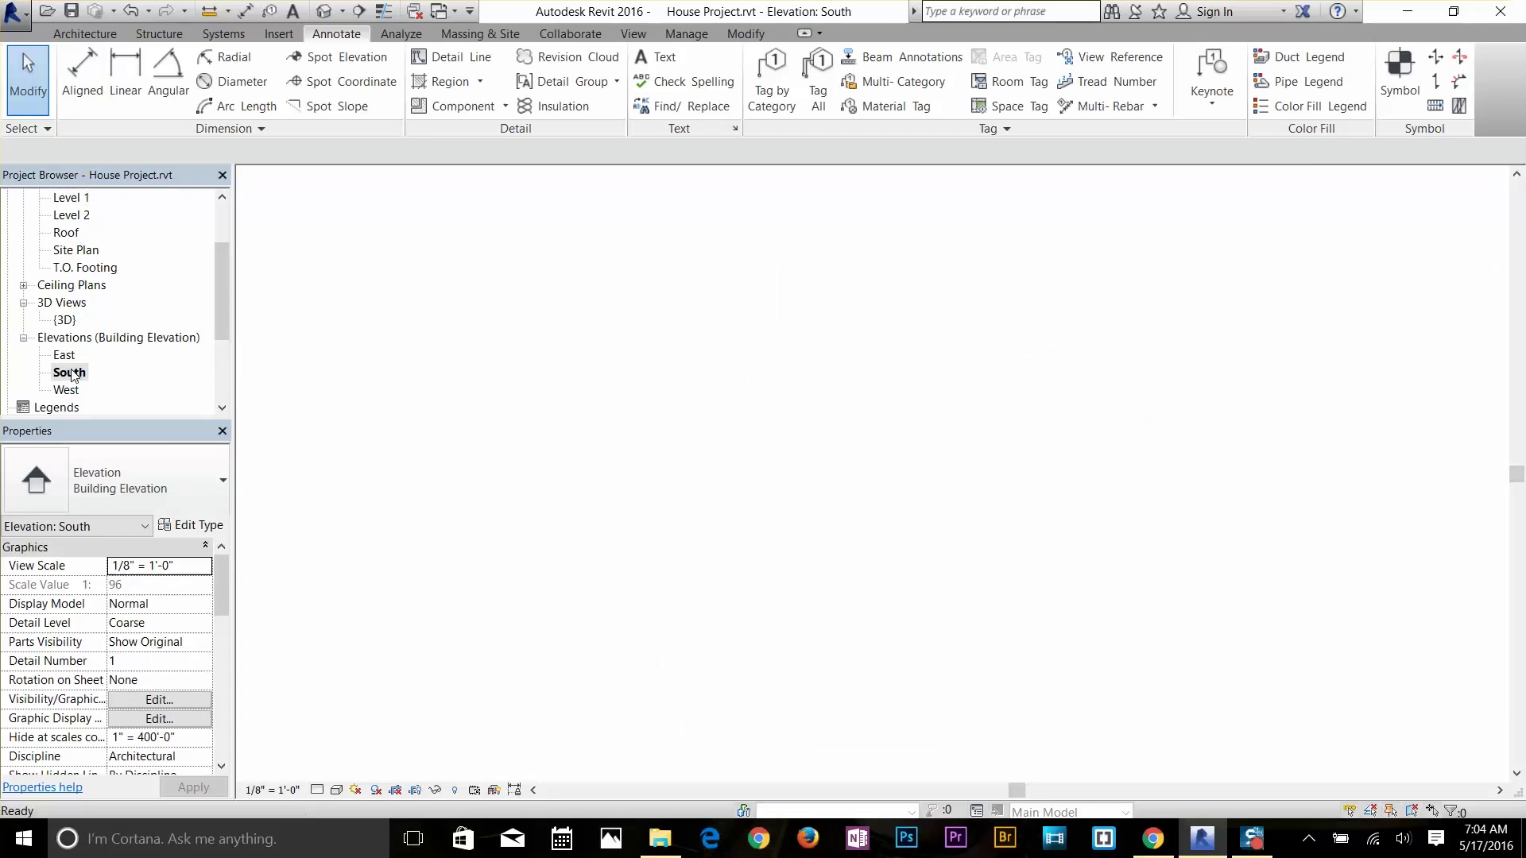
{"action": "scroll", "coordinate": [572, 477], "scroll_direction": "down", "scroll_amount": 2}
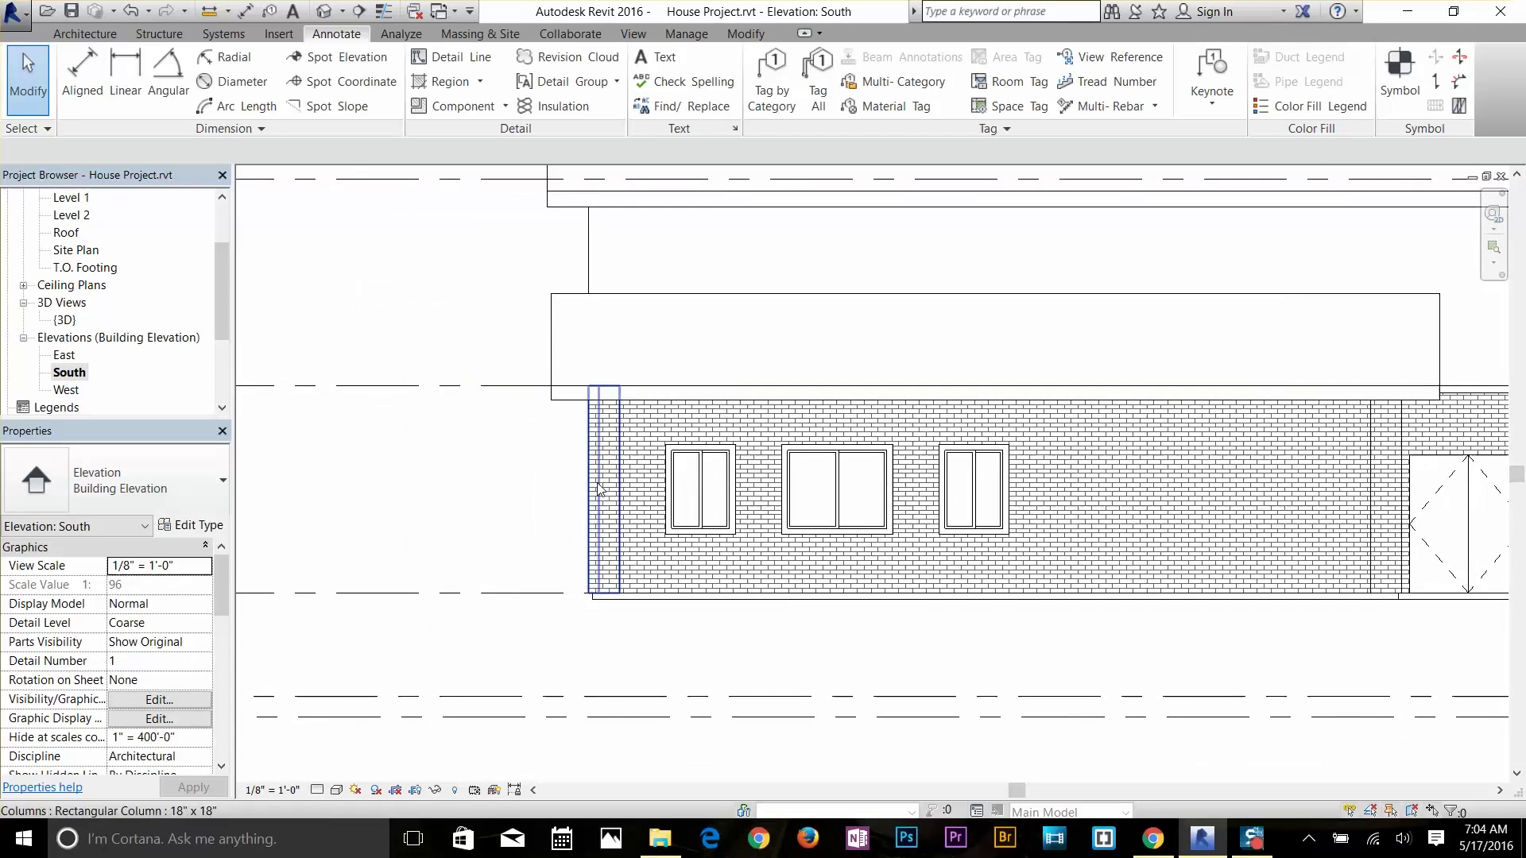
{"action": "left_click", "coordinate": [660, 58]}
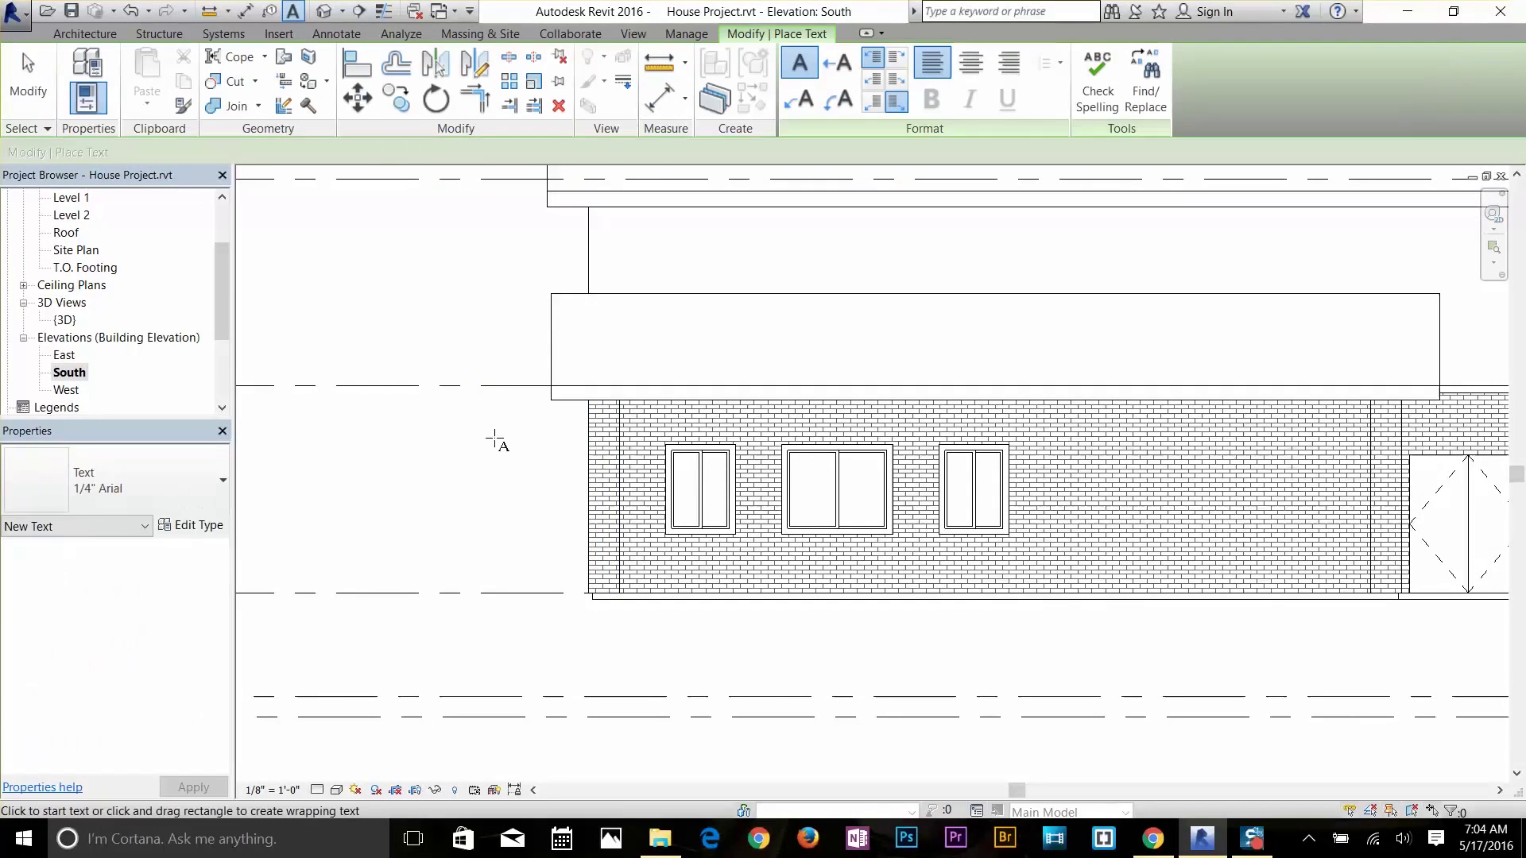
{"action": "left_click", "coordinate": [747, 550]}
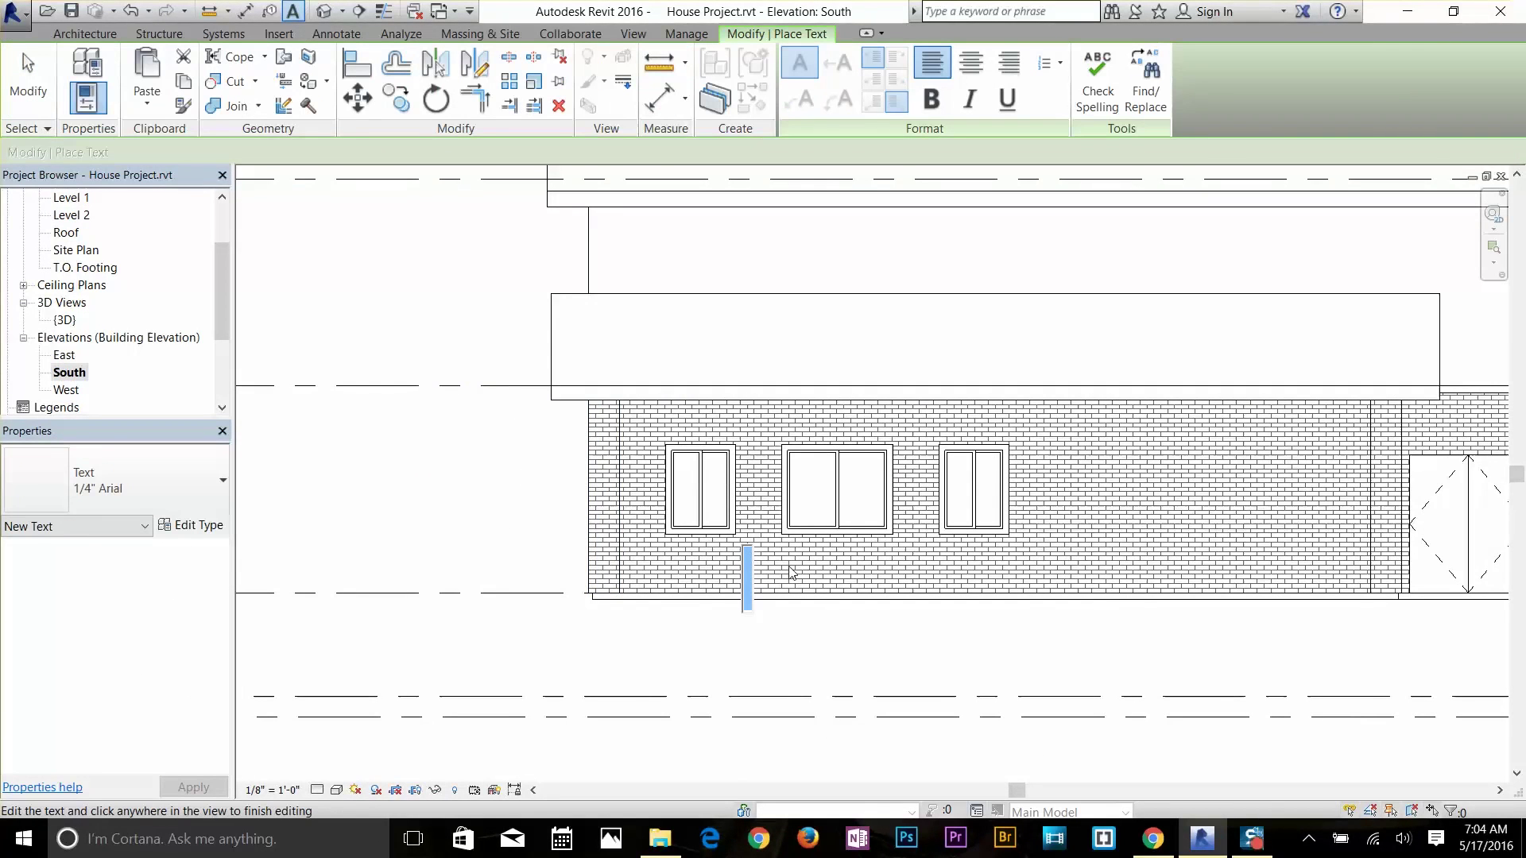
{"action": "left_click", "coordinate": [111, 480]}
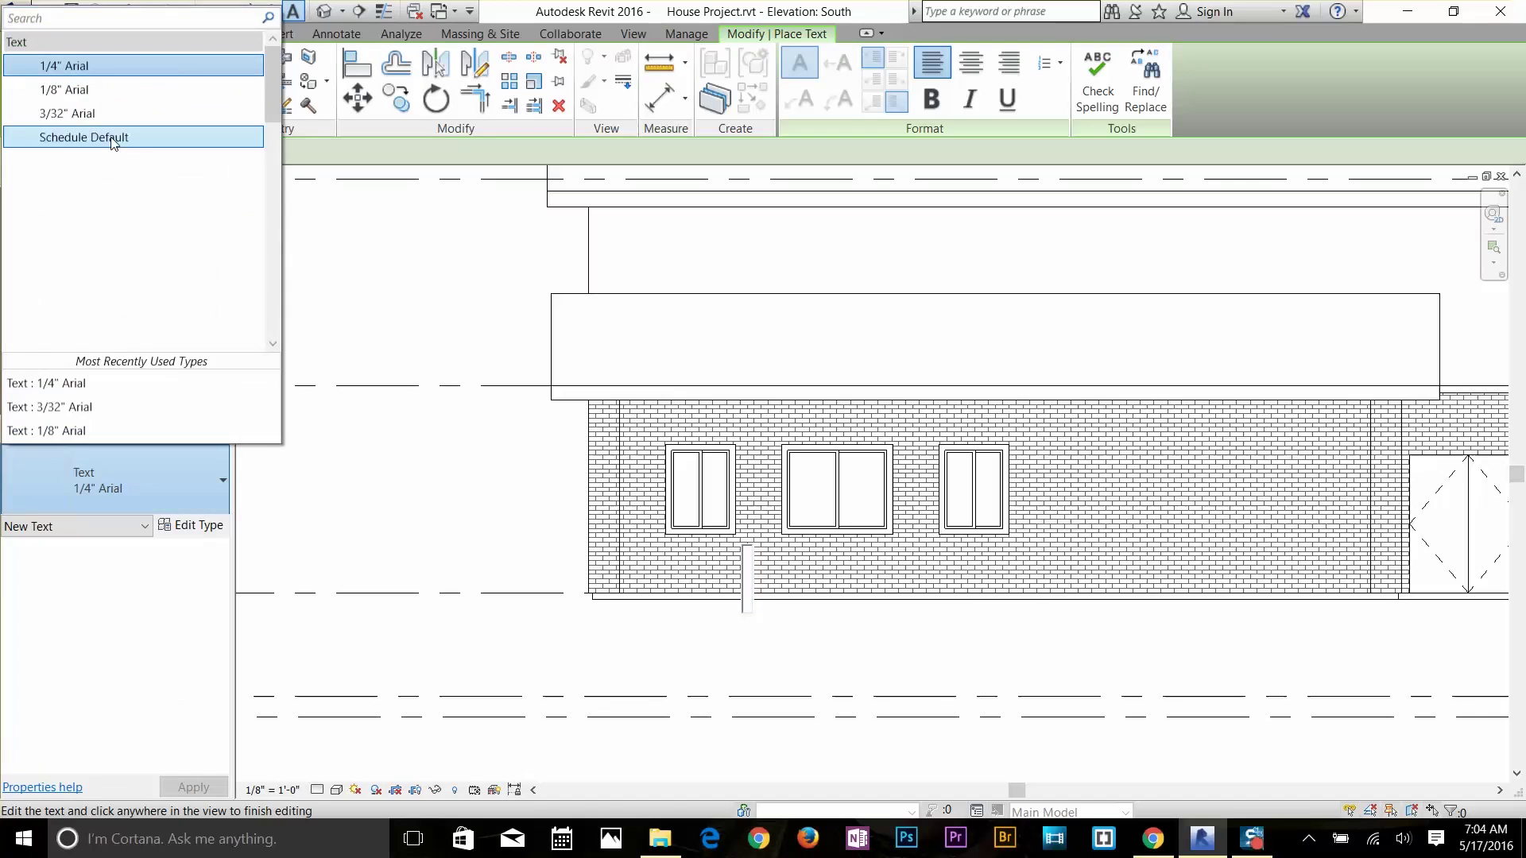
{"action": "left_click", "coordinate": [88, 96]}
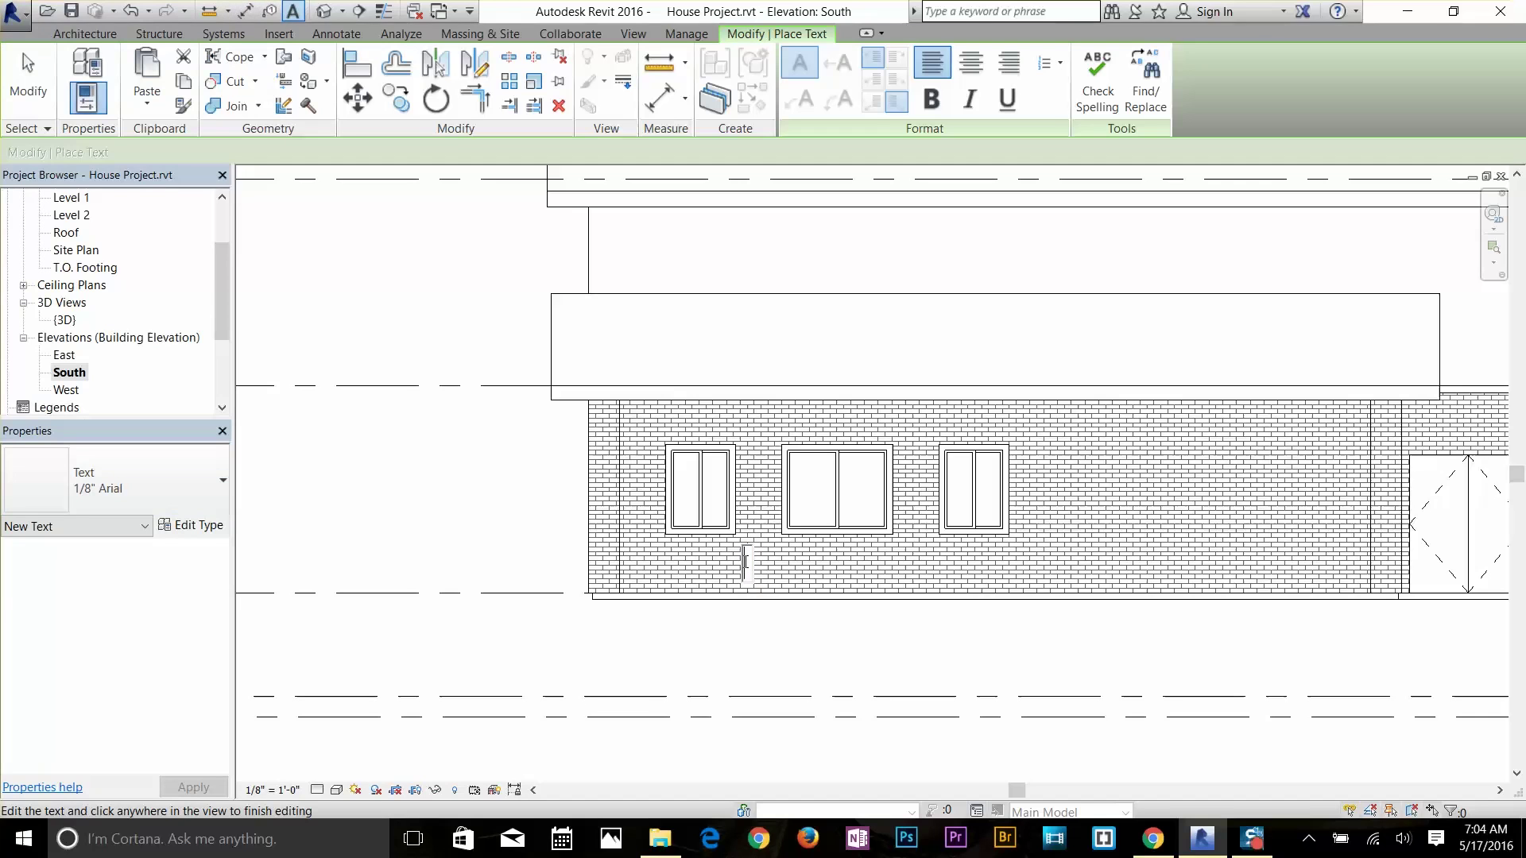
Enter the text 'brink wall' and finish the note
{"action": "type", "text": "brink wall"}
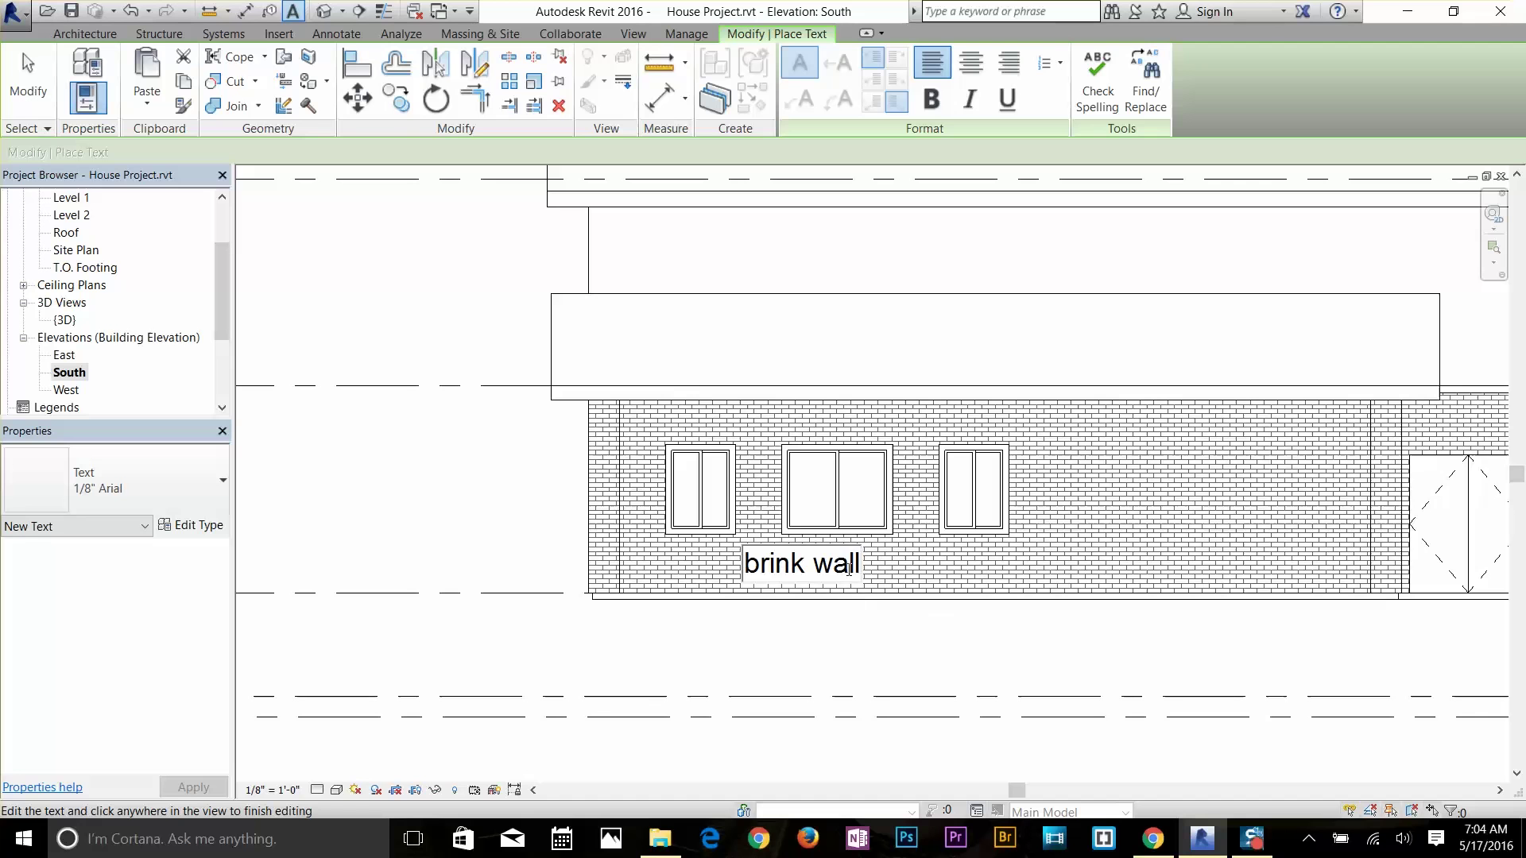
{"action": "left_click", "coordinate": [919, 583]}
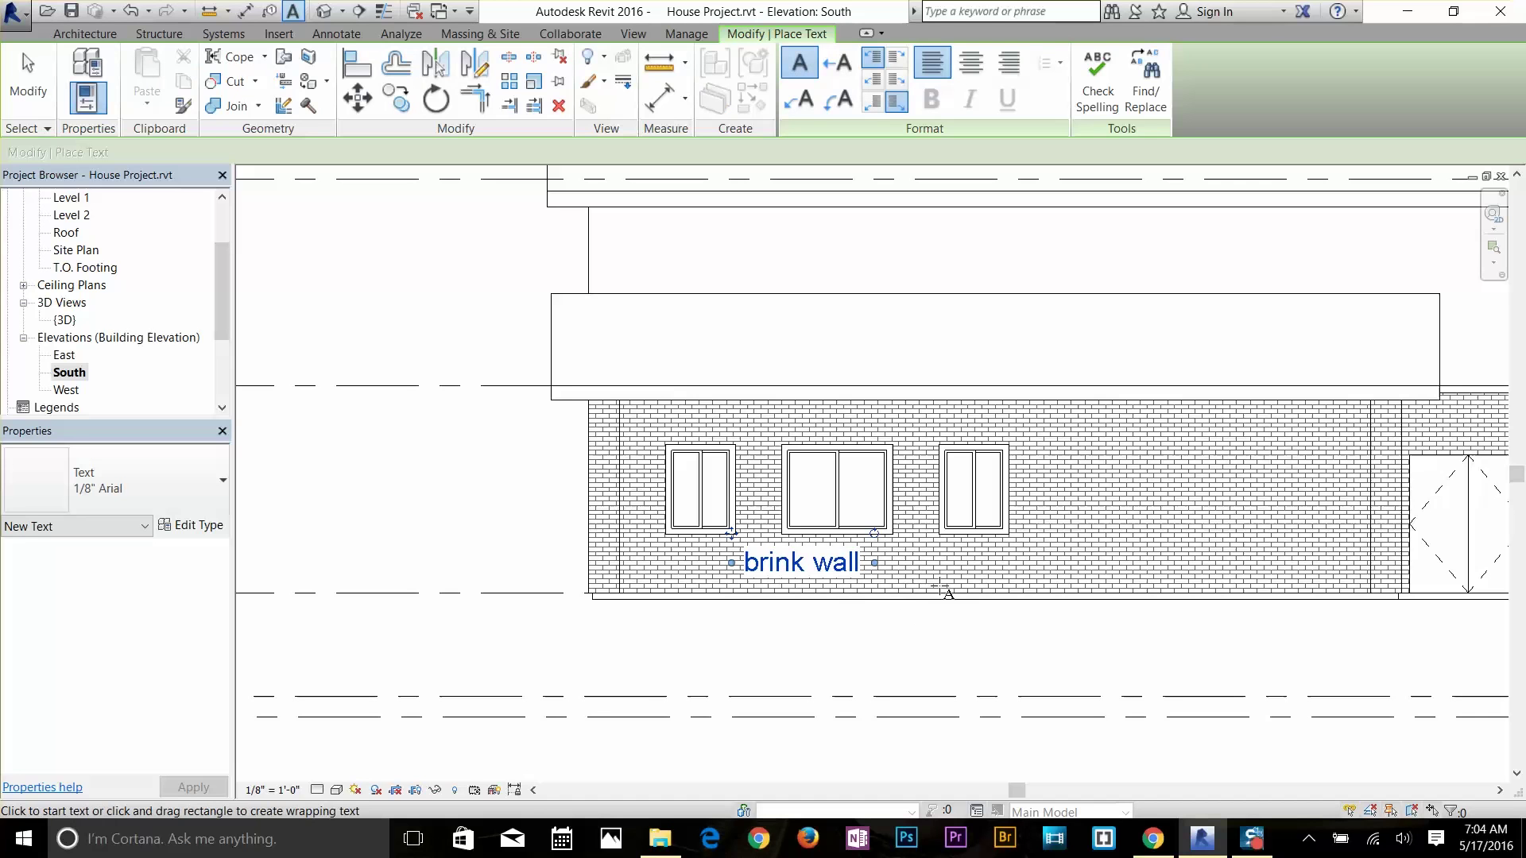
{"action": "scroll", "coordinate": [828, 563], "scroll_direction": "up", "scroll_amount": 5}
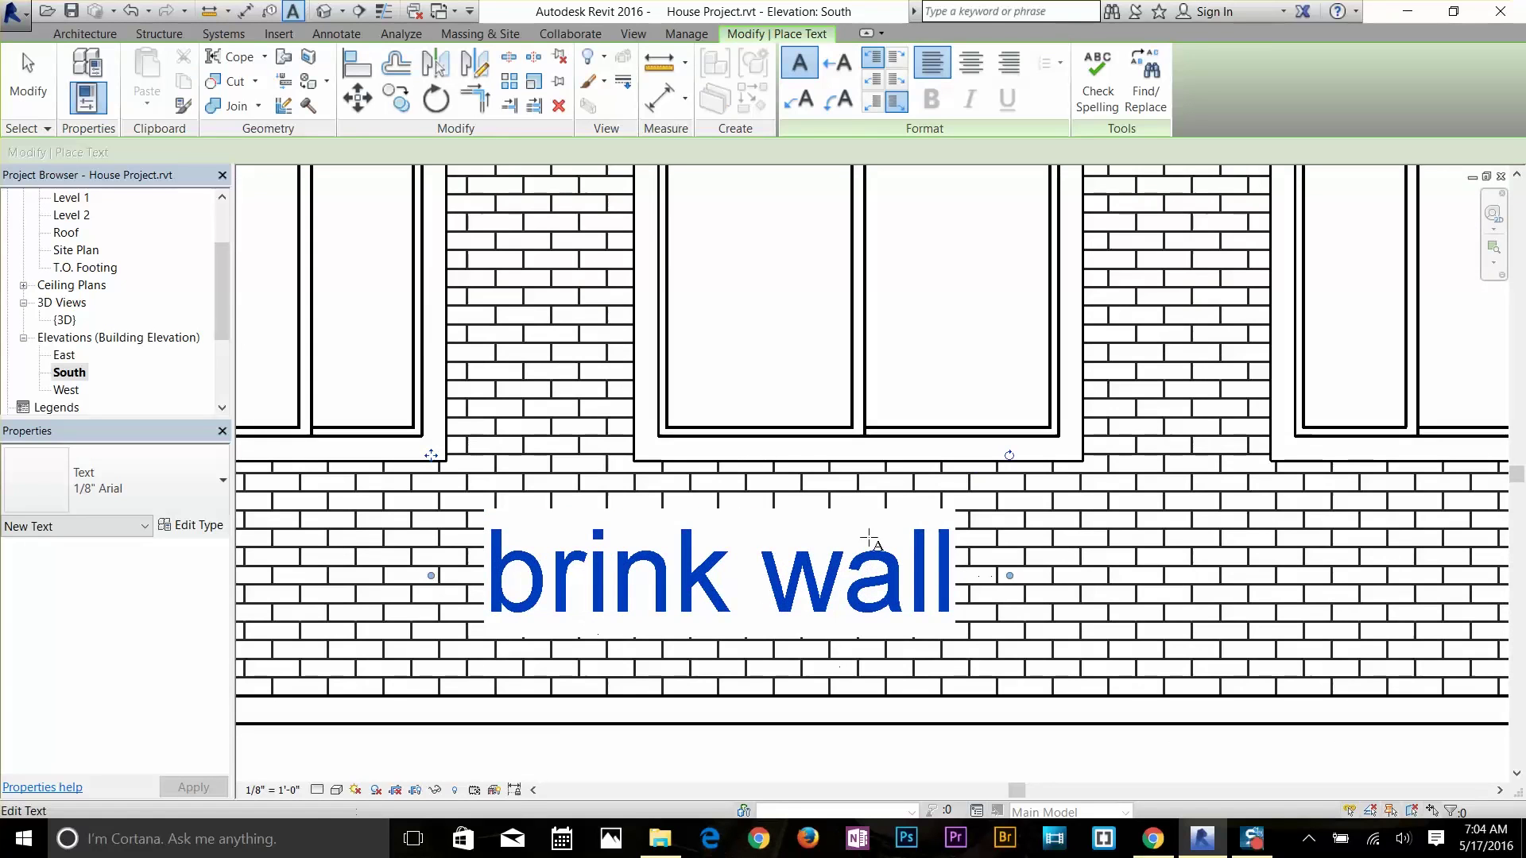
{"action": "left_click", "coordinate": [190, 525]}
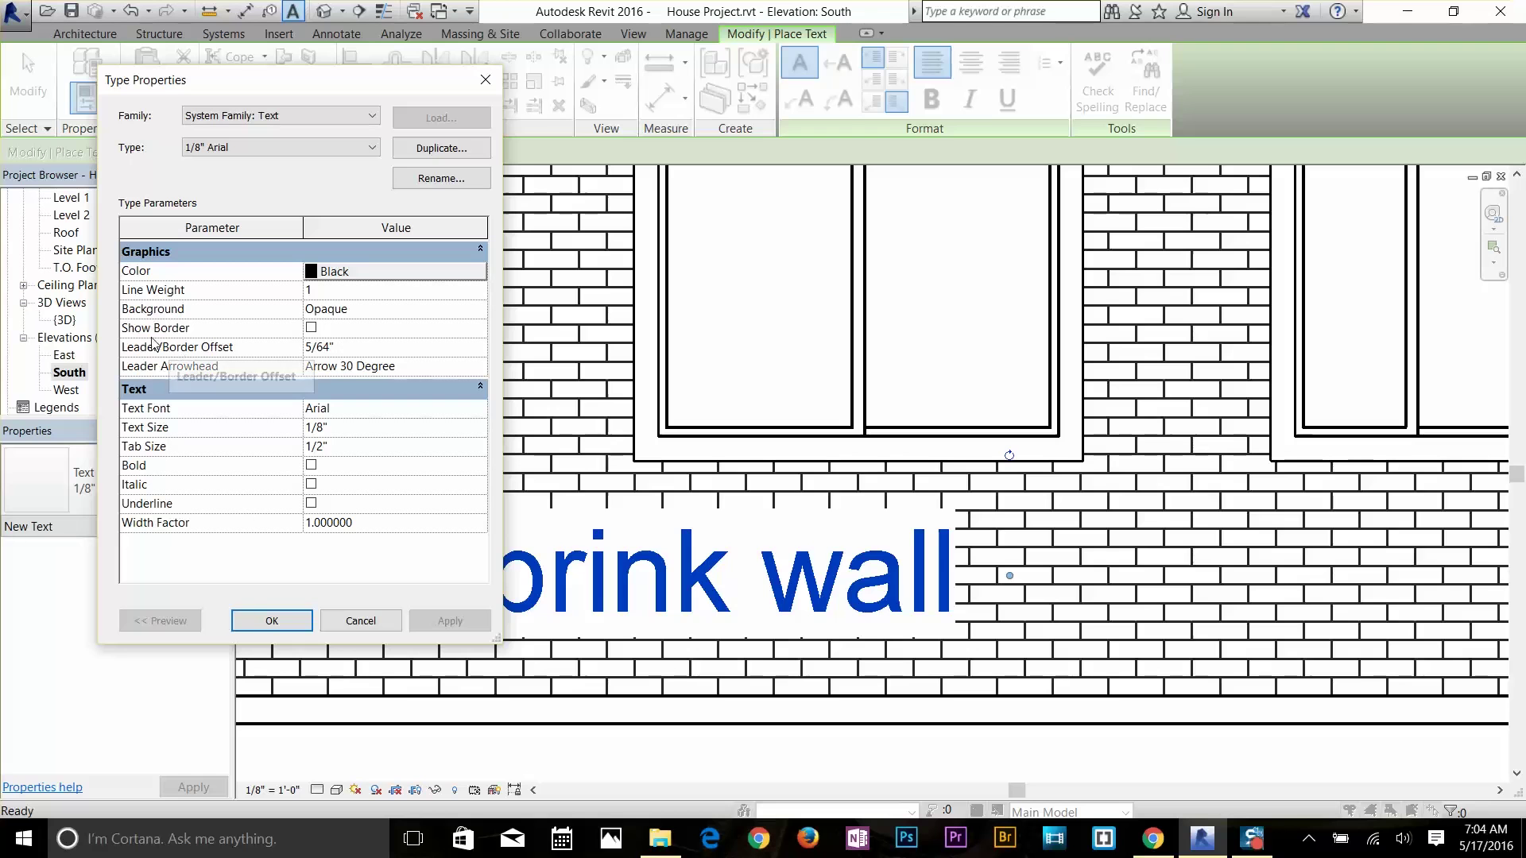
Set the 1/8" Arial text type's background to Transparent and apply it
{"action": "left_click", "coordinate": [358, 309]}
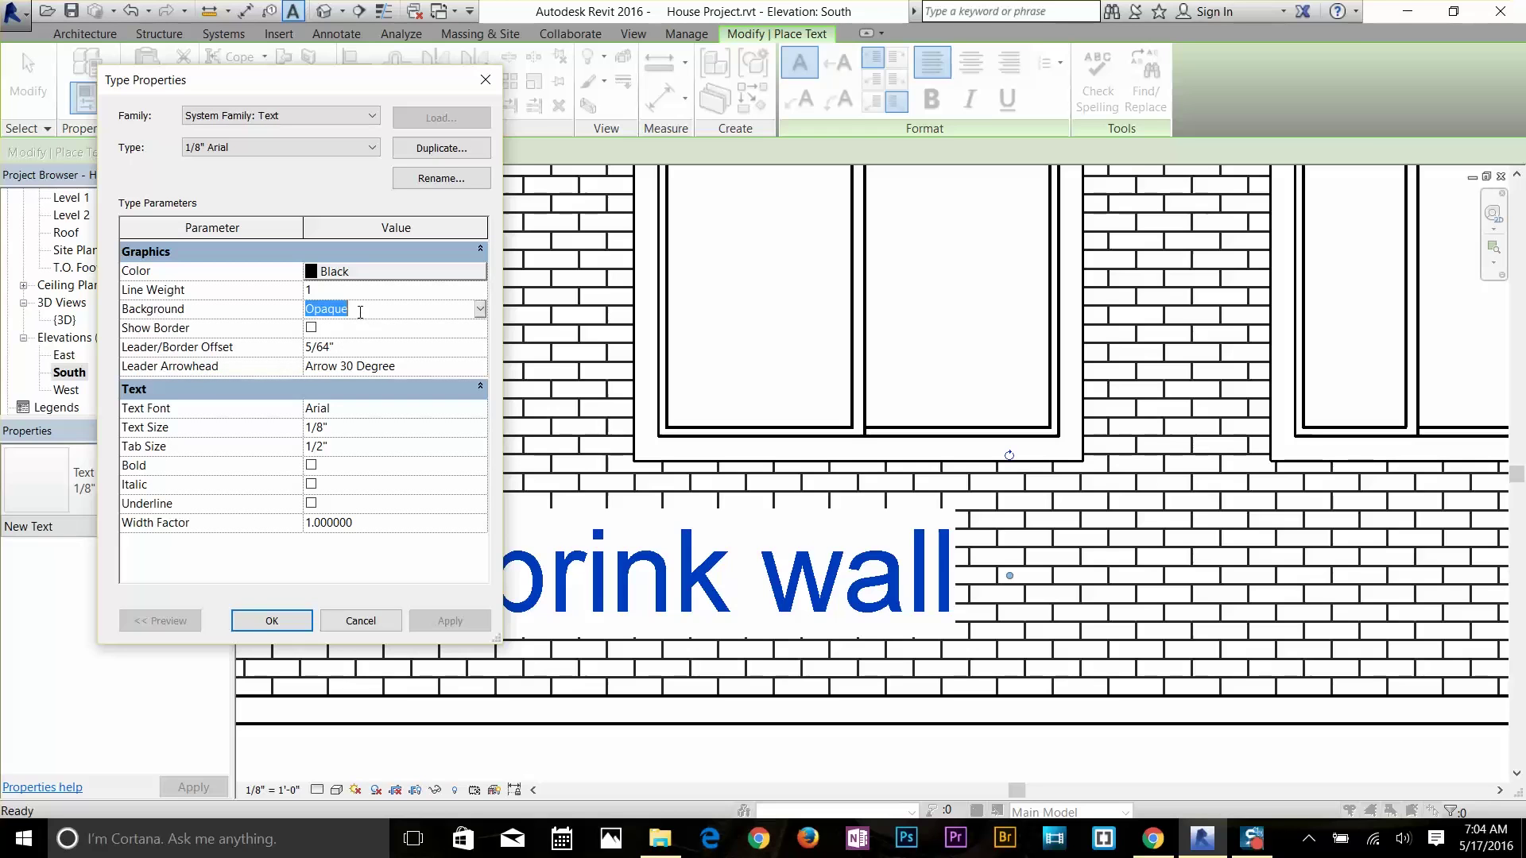
{"action": "left_click", "coordinate": [402, 310]}
{"action": "left_click", "coordinate": [403, 345]}
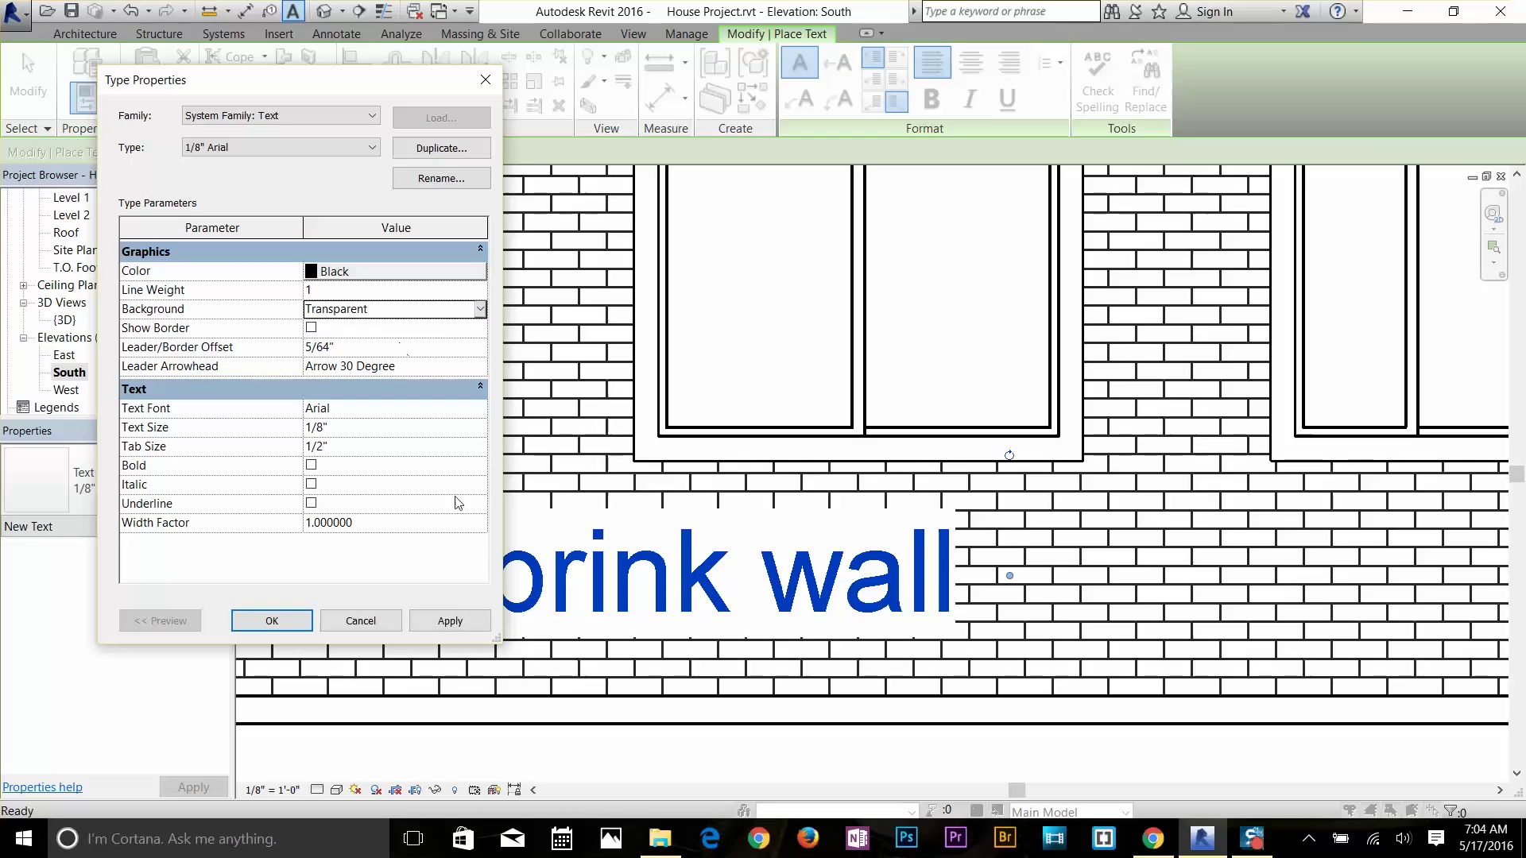
{"action": "left_click", "coordinate": [450, 620]}
{"action": "left_click", "coordinate": [271, 621]}
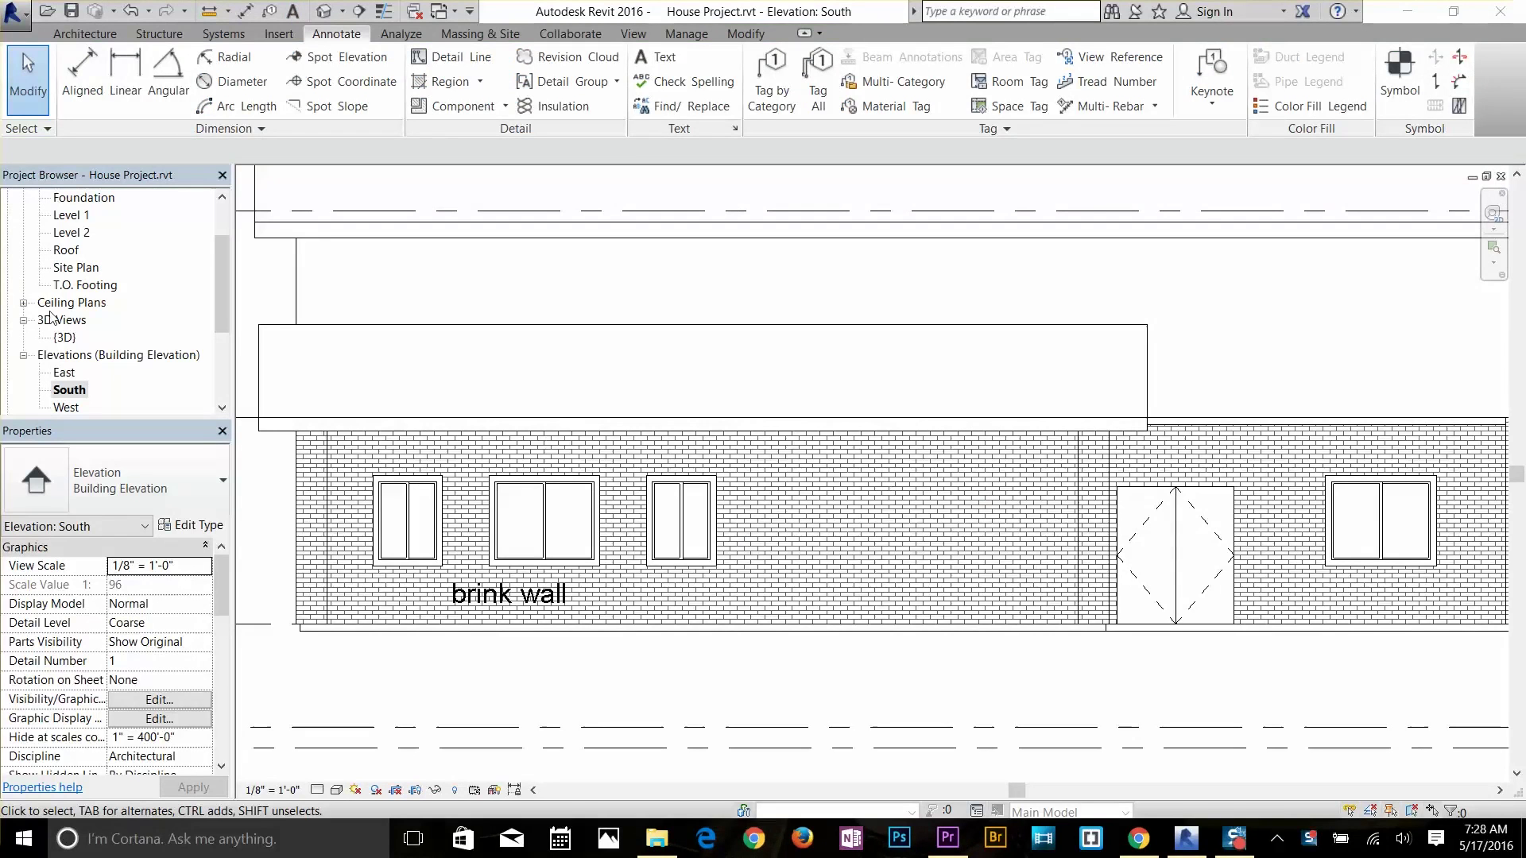
Open the Level 1 plan and delete Room 1 with its 15' - 10" and 16' - 2" dimensions
{"action": "double_click", "coordinate": [70, 215]}
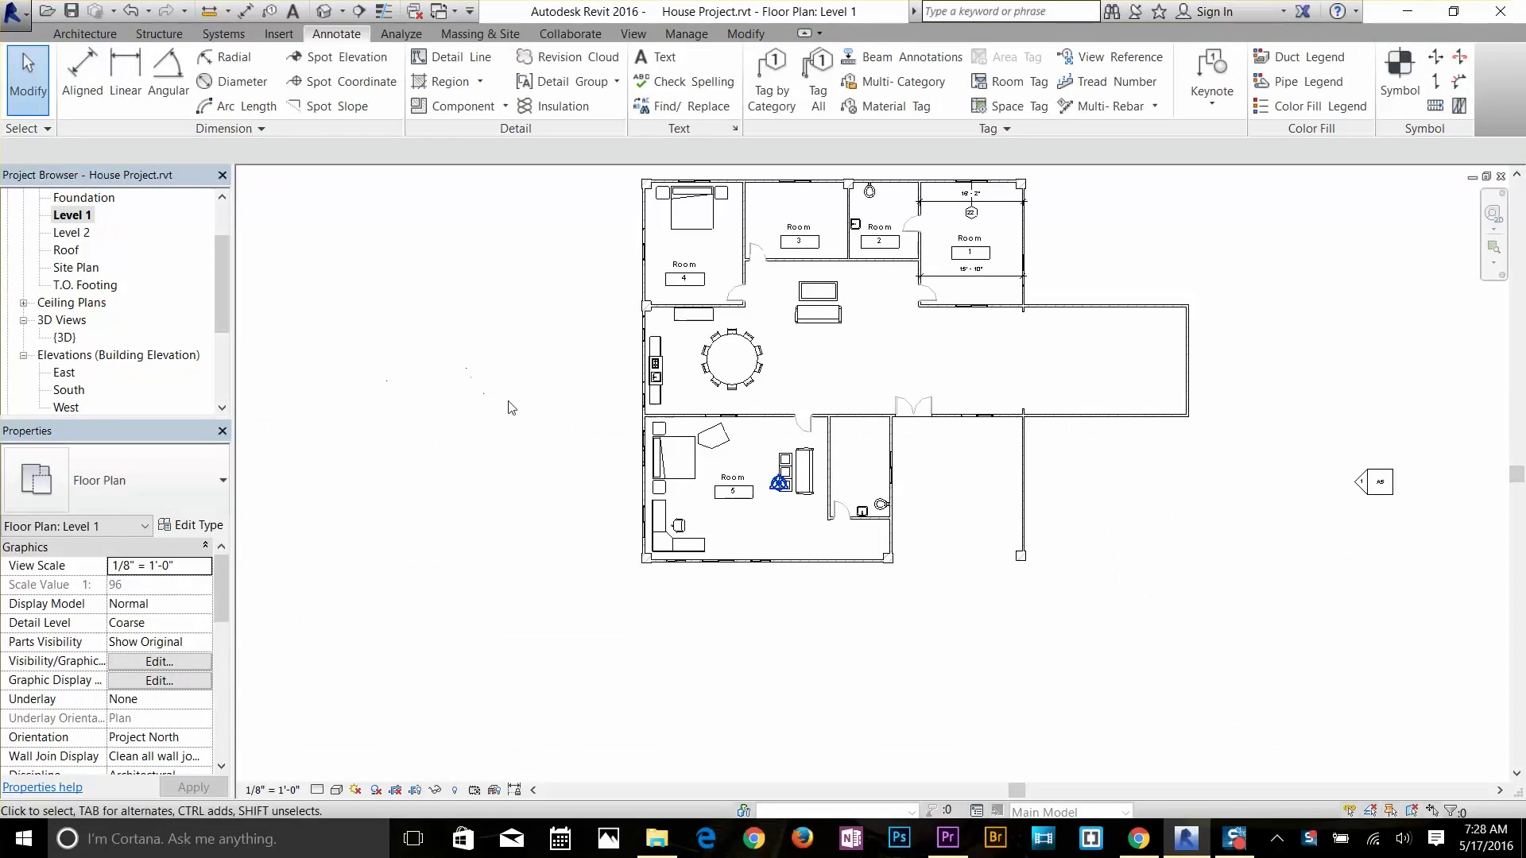
{"action": "scroll", "coordinate": [725, 525], "scroll_direction": "up", "scroll_amount": 2}
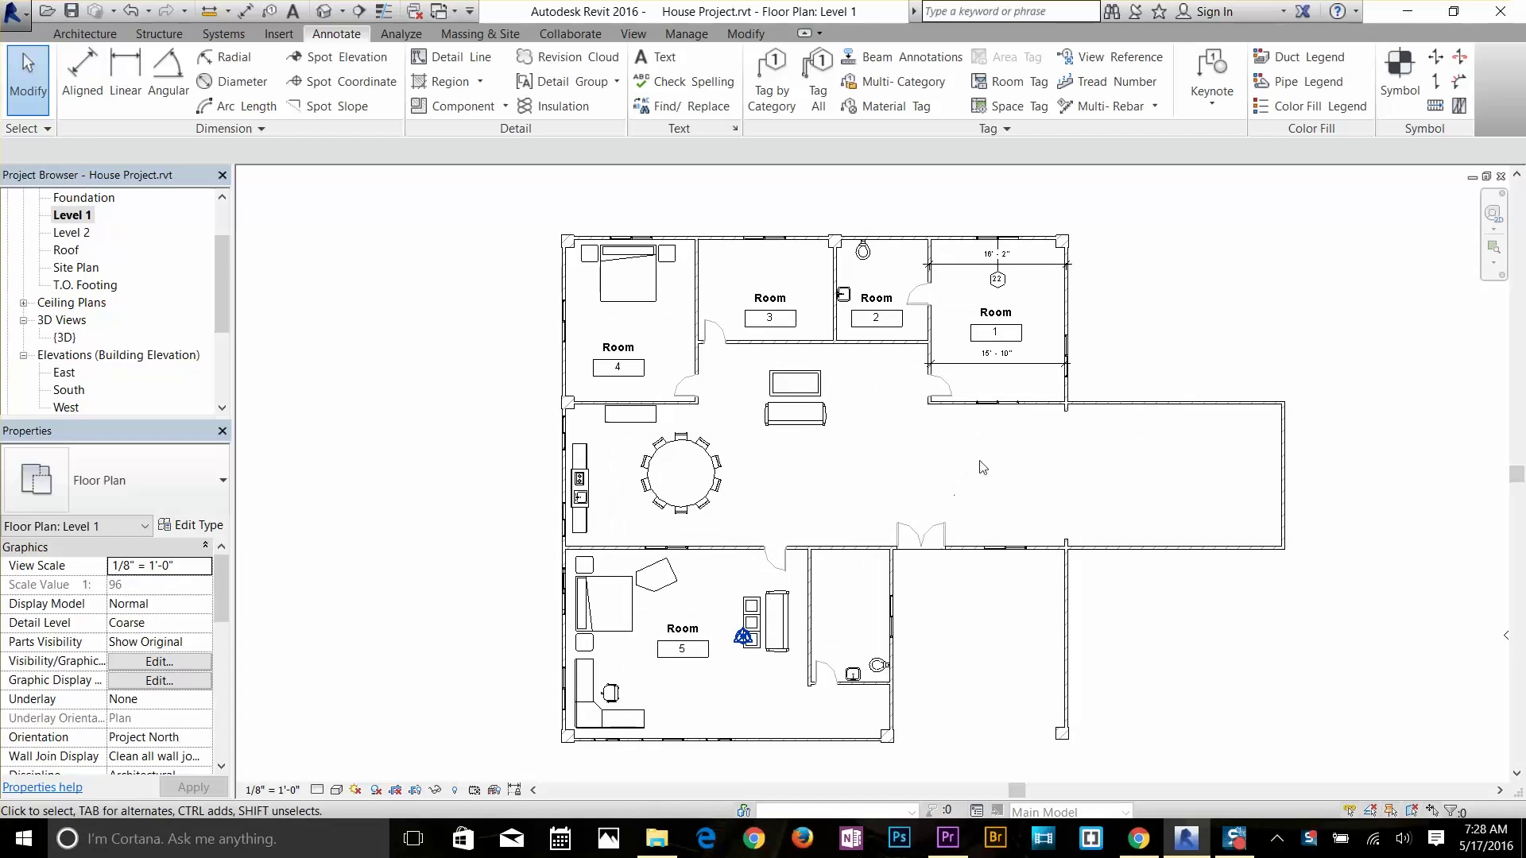
{"action": "left_click", "coordinate": [1027, 361]}
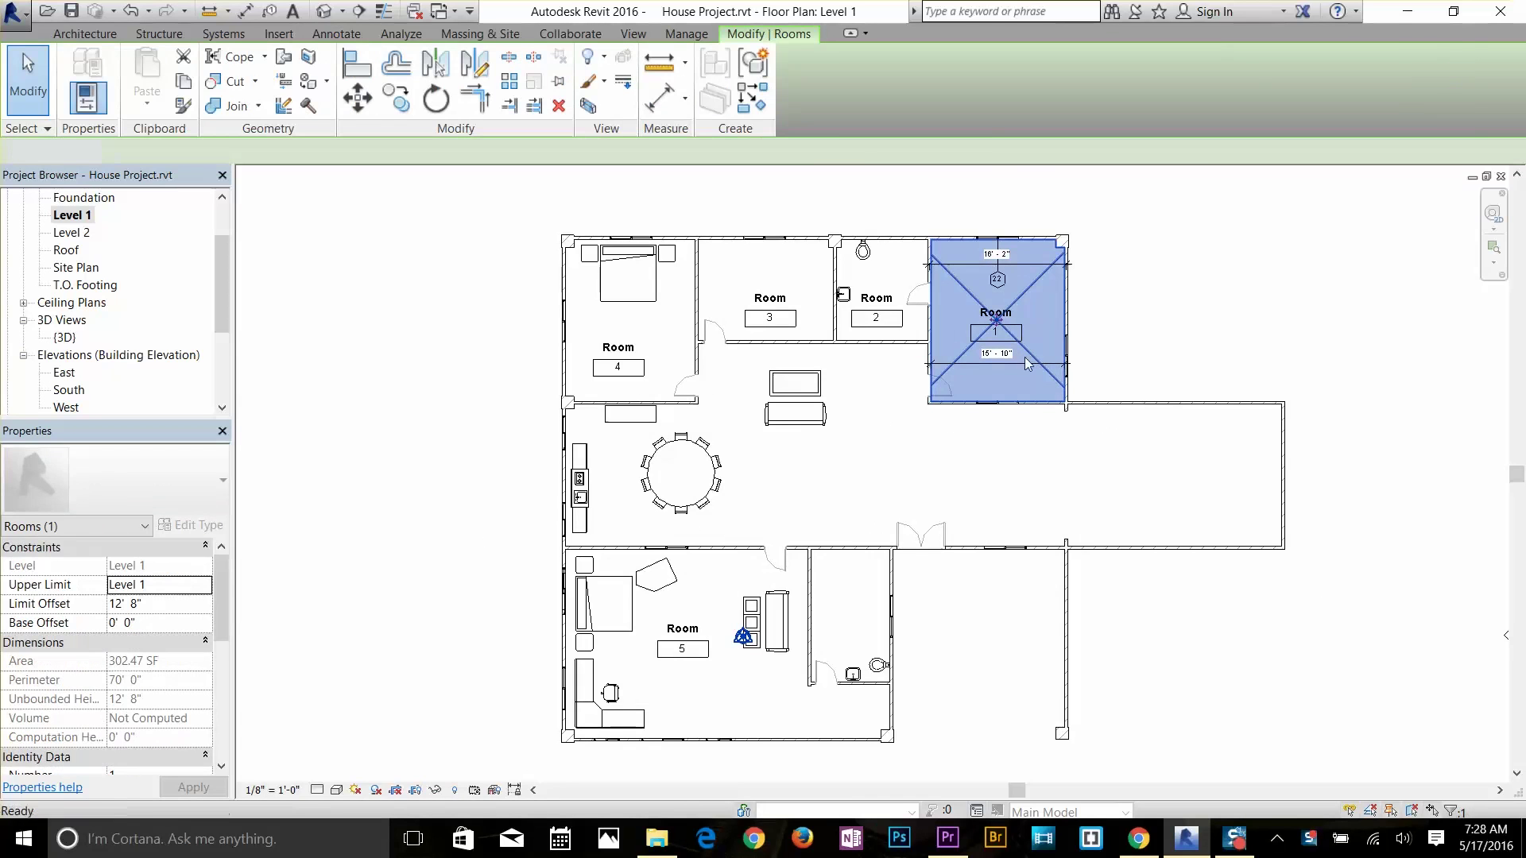
{"action": "key", "text": "Delete"}
{"action": "left_click", "coordinate": [1027, 364]}
{"action": "key", "text": "Delete"}
{"action": "left_click", "coordinate": [1013, 267]}
{"action": "key", "text": "Delete"}
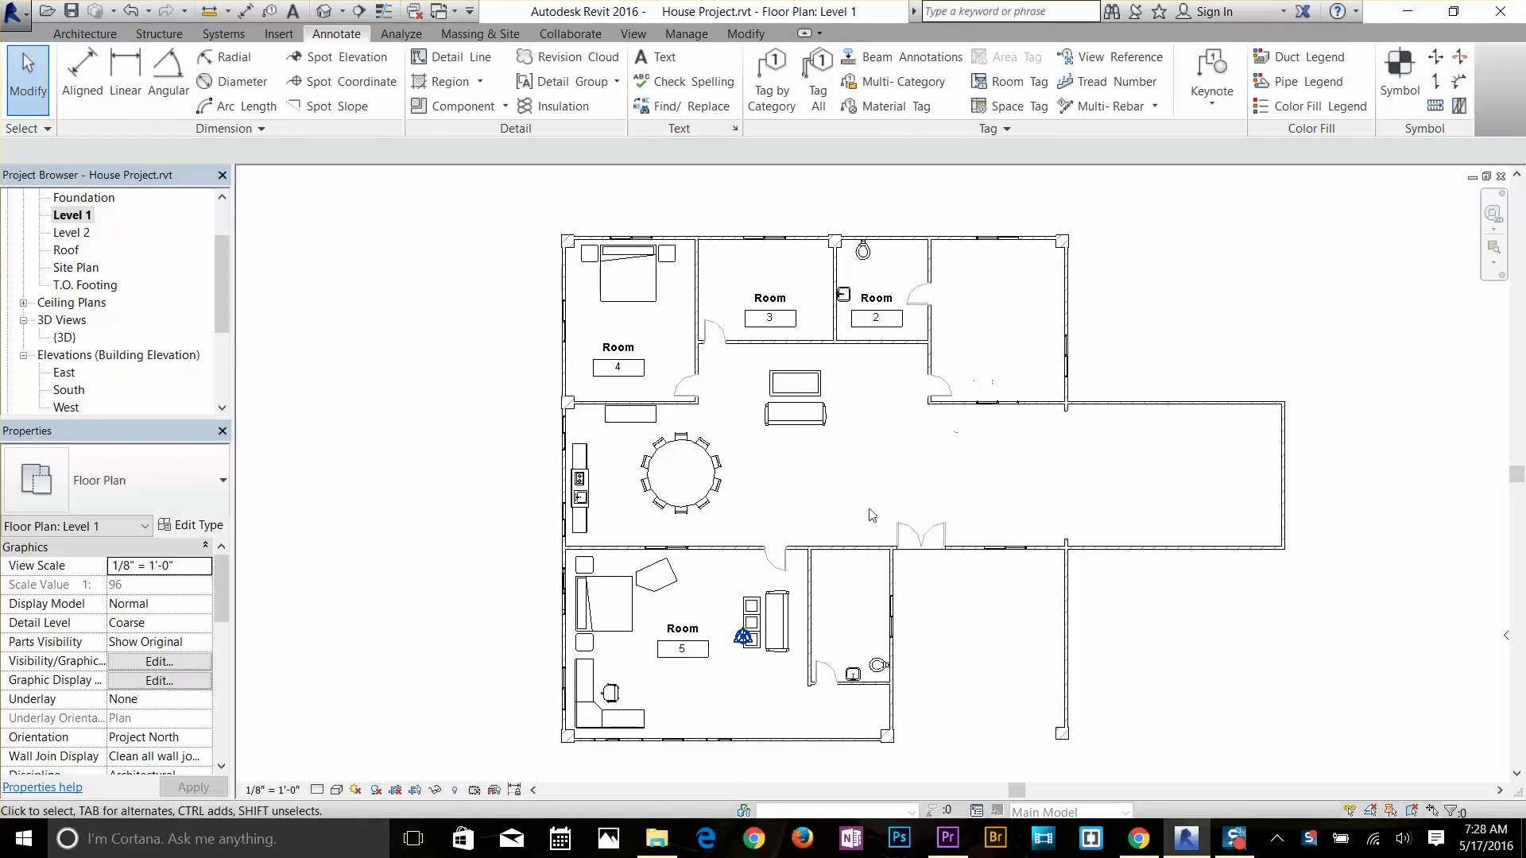
{"action": "middle_click_drag", "start_coordinate": [837, 518], "coordinate": [761, 512]}
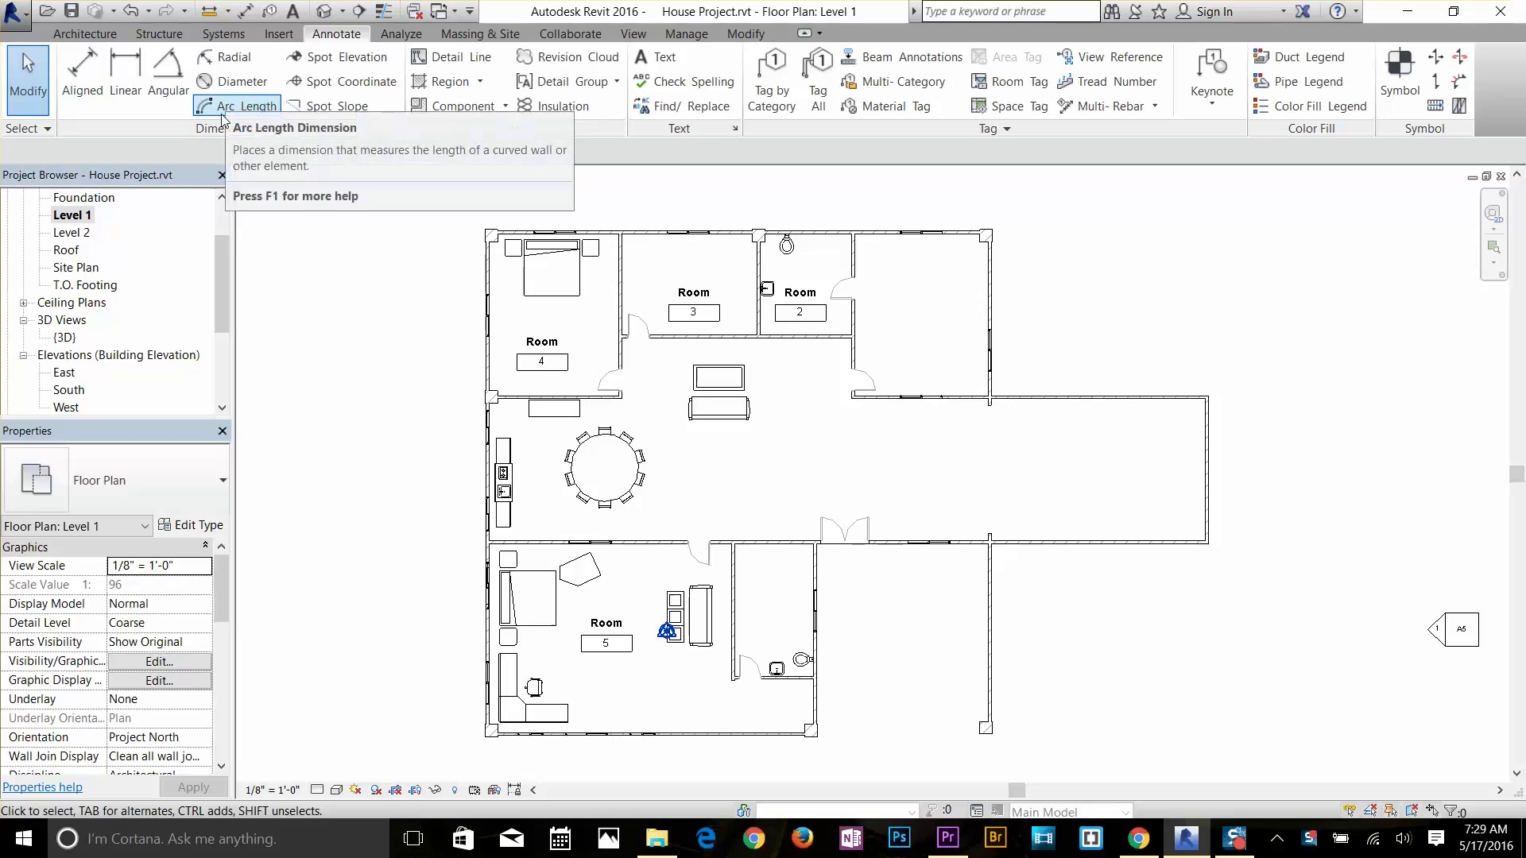
Start an aligned dimension set to Individual References, measured from Wall centerlines
{"action": "left_click", "coordinate": [83, 80]}
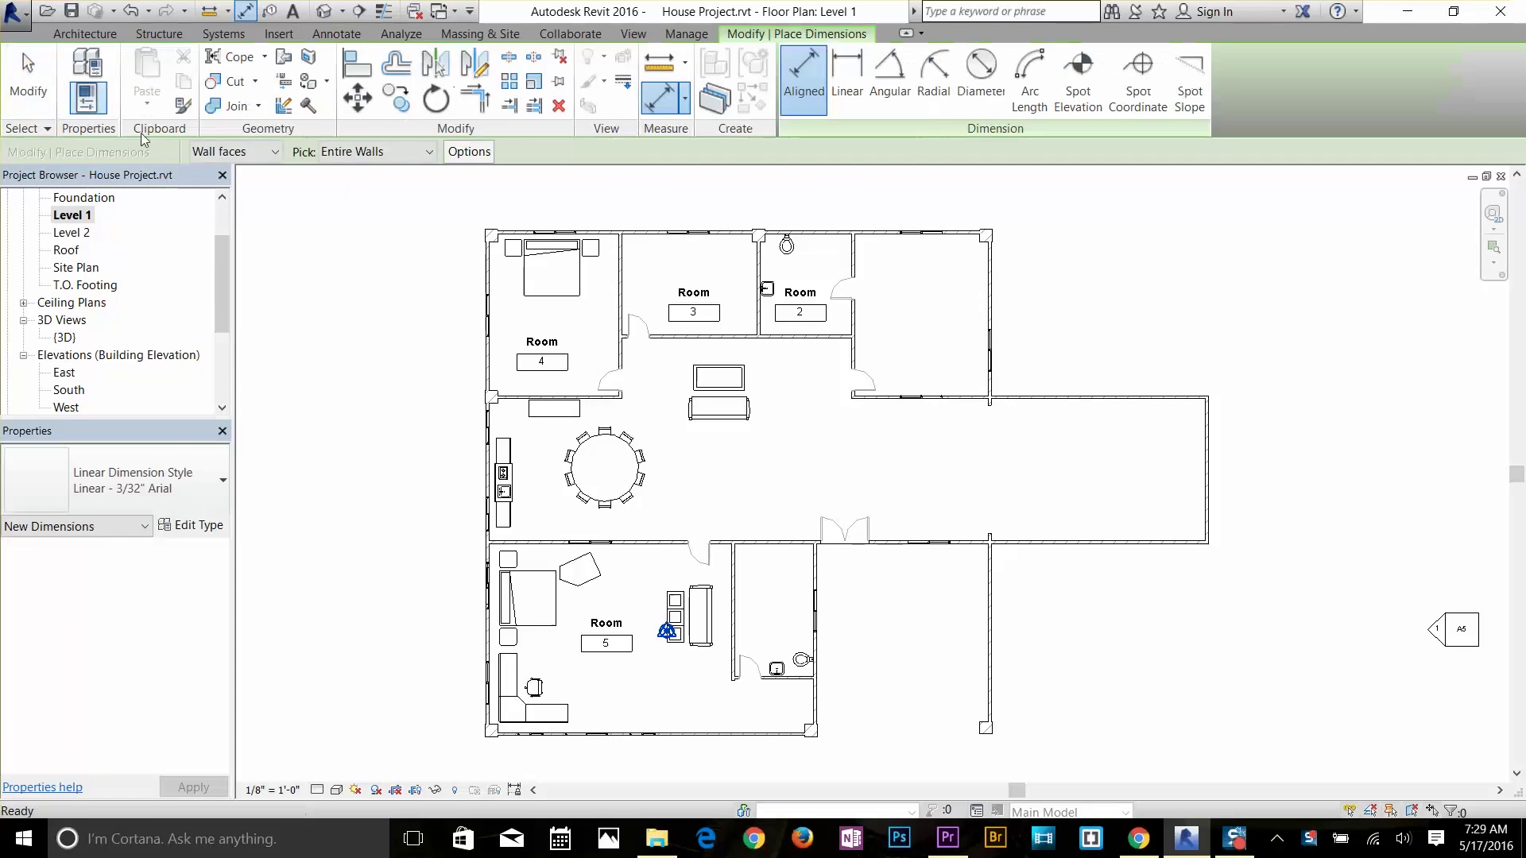
{"action": "scroll", "coordinate": [962, 300], "scroll_direction": "up", "scroll_amount": 3}
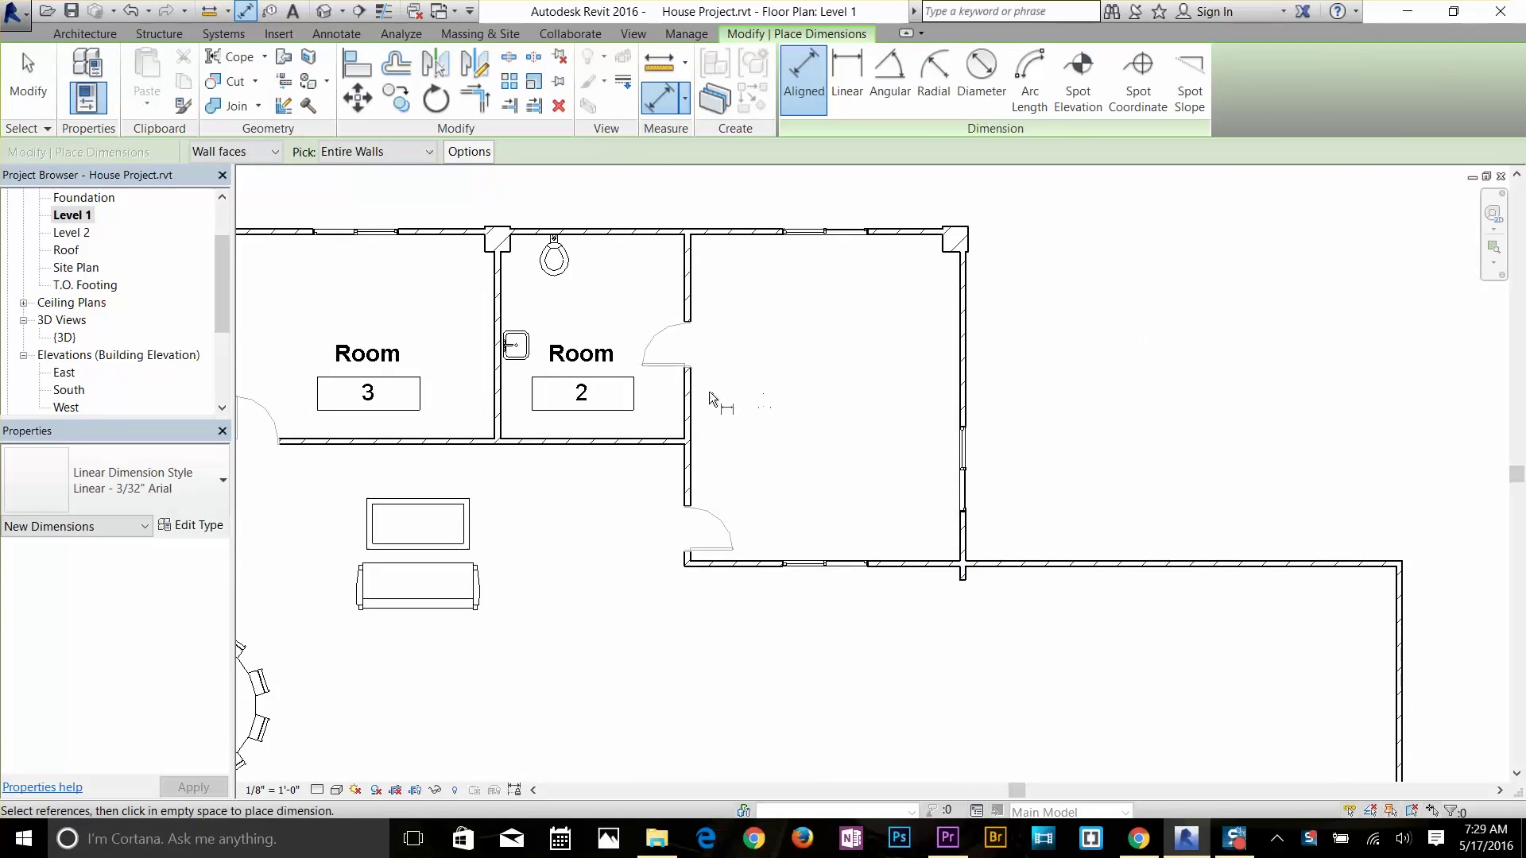
{"action": "left_click", "coordinate": [359, 152]}
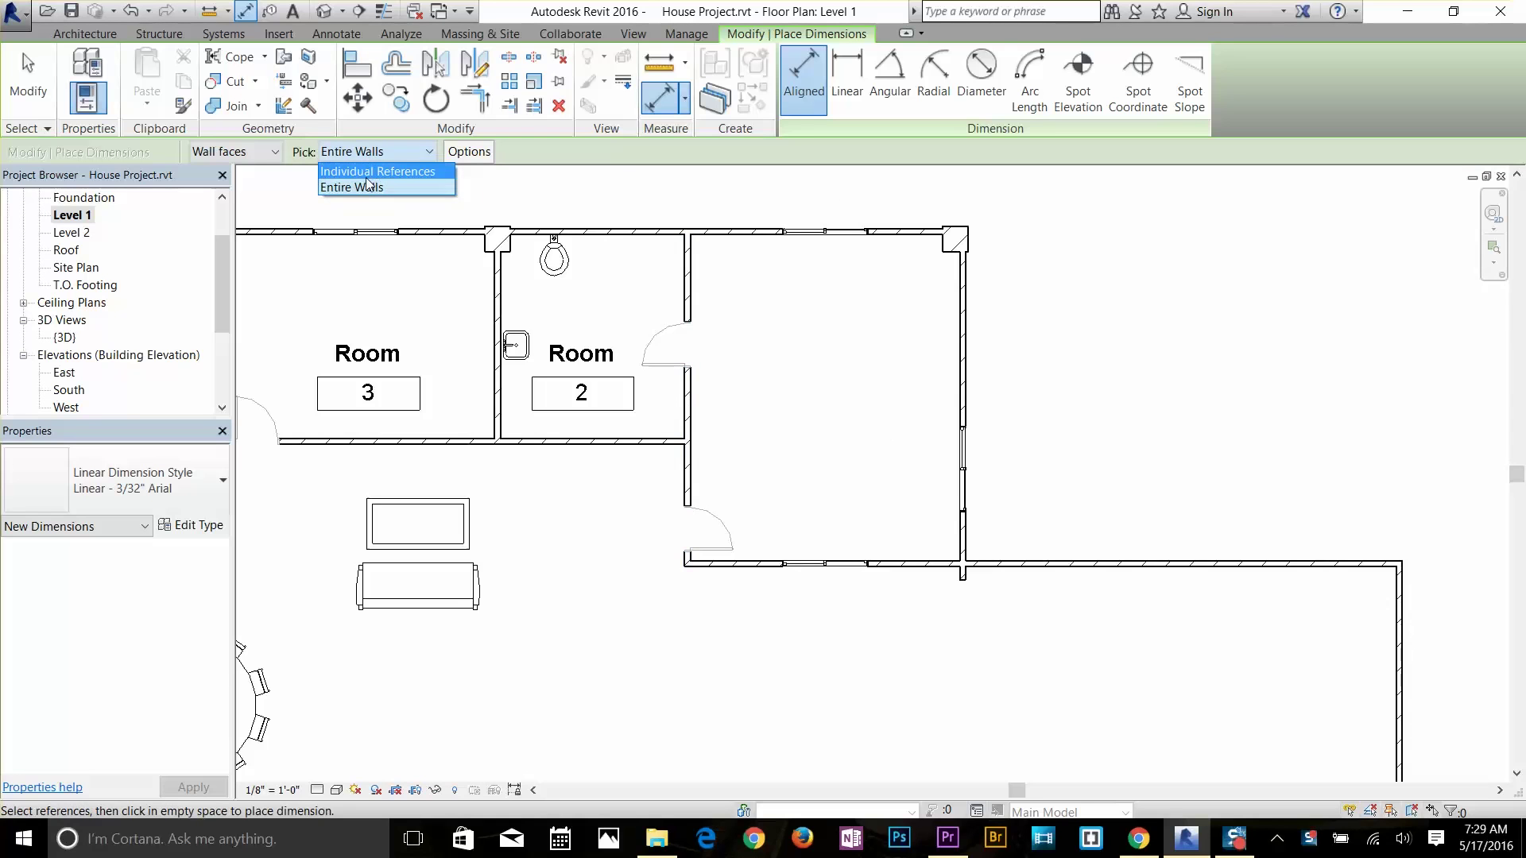
{"action": "left_click", "coordinate": [357, 172]}
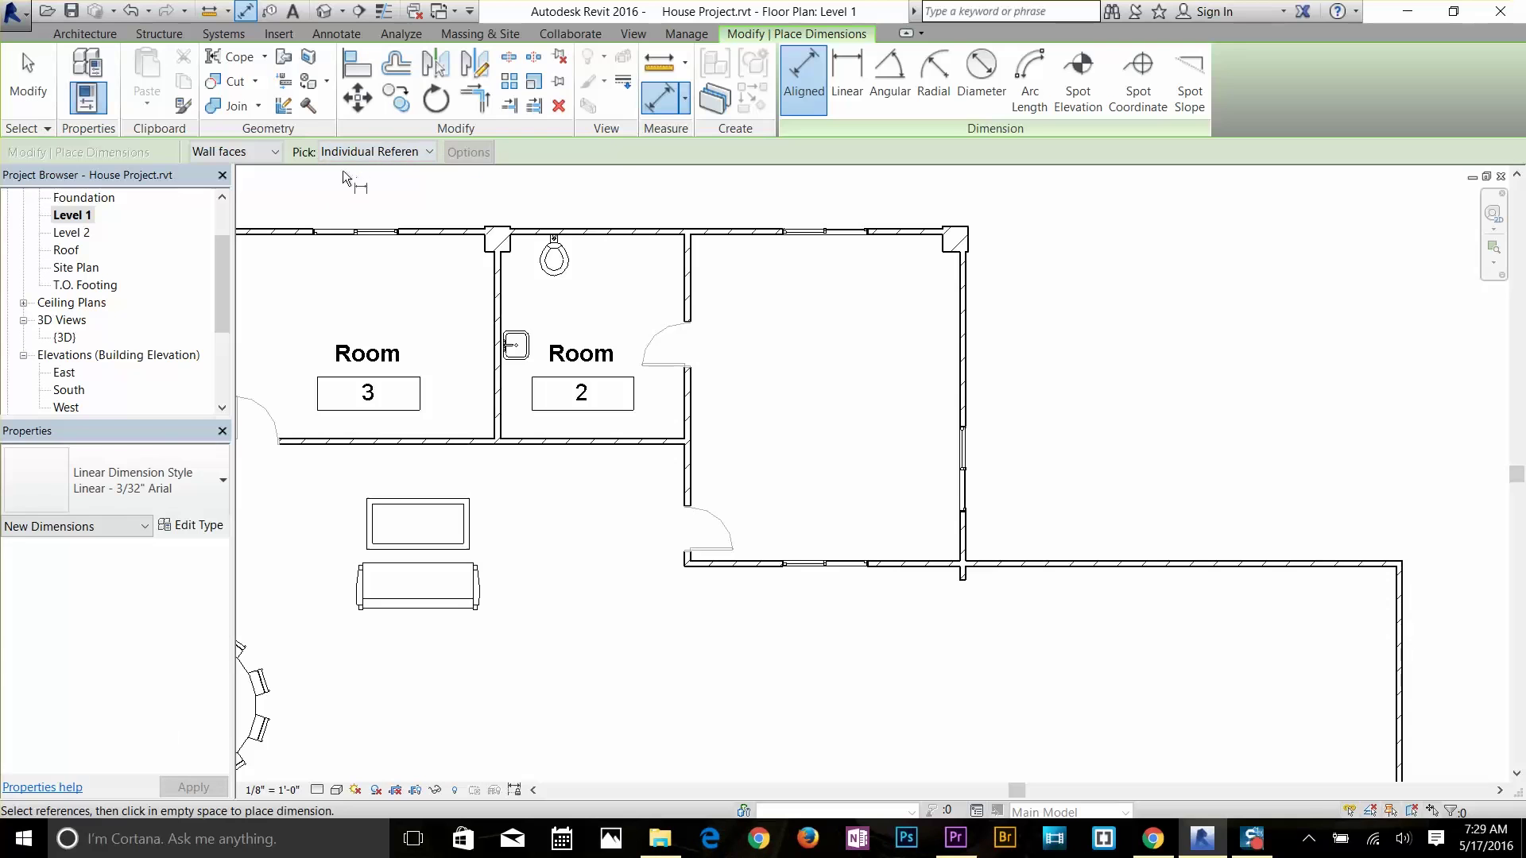
{"action": "left_click", "coordinate": [231, 152]}
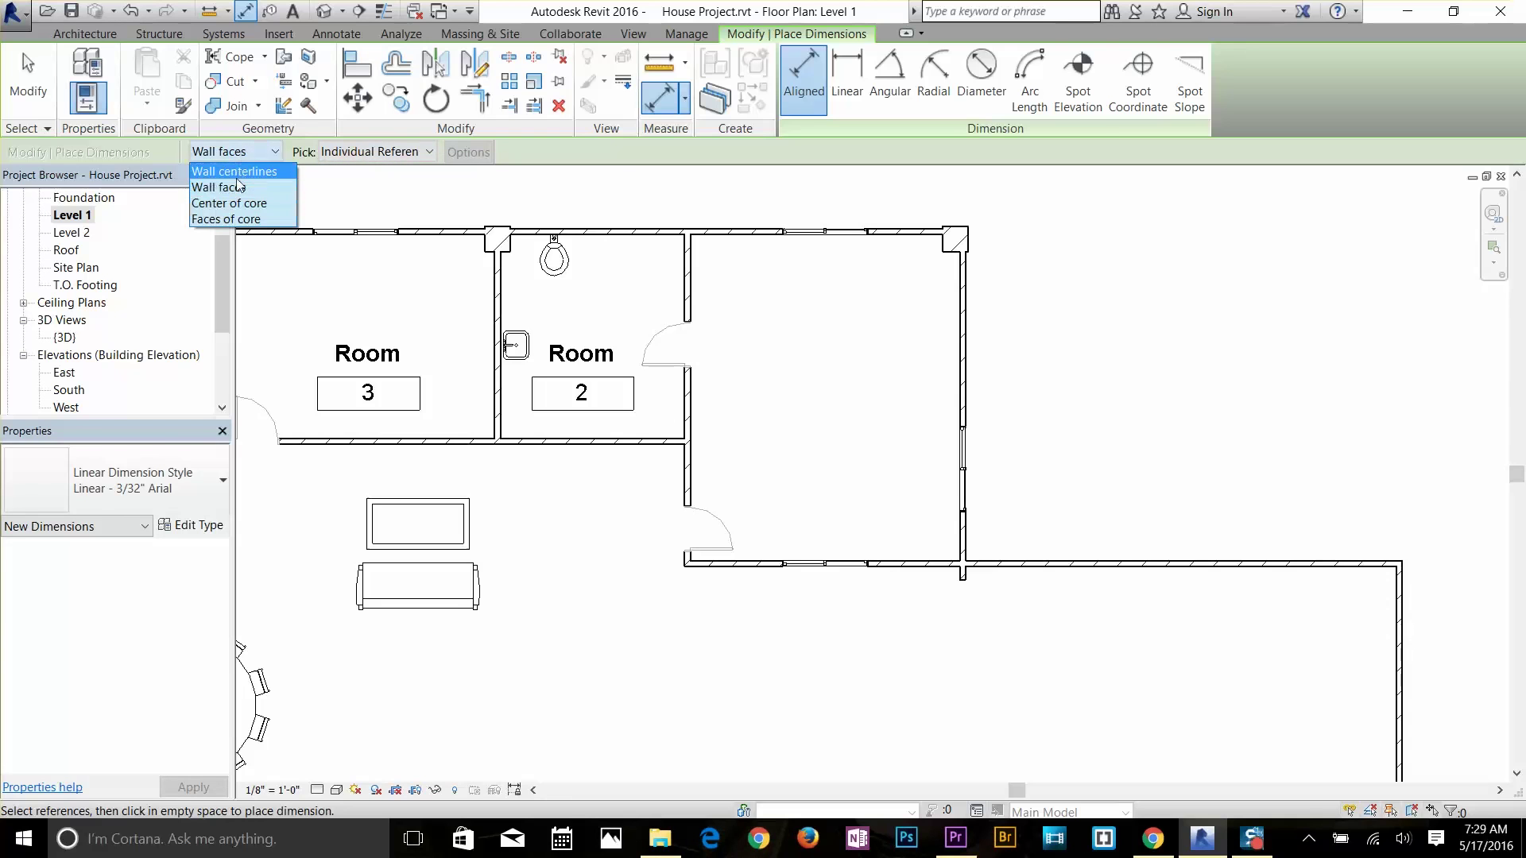
{"action": "left_click", "coordinate": [236, 171]}
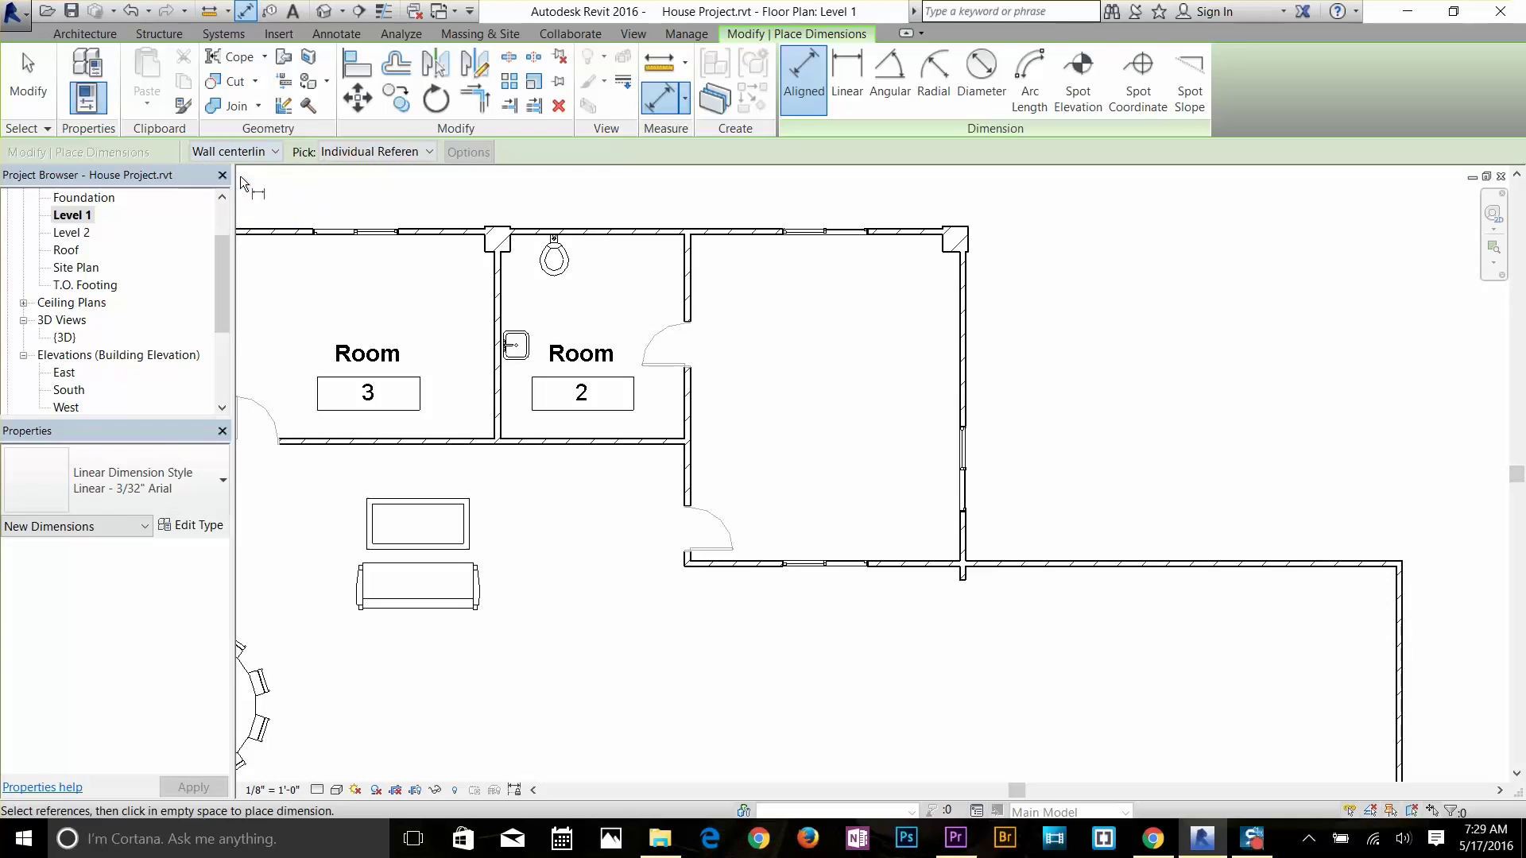
Dimension the top-right room between its left and right wall centerlines, placed near the top wall
{"action": "left_click", "coordinate": [690, 302]}
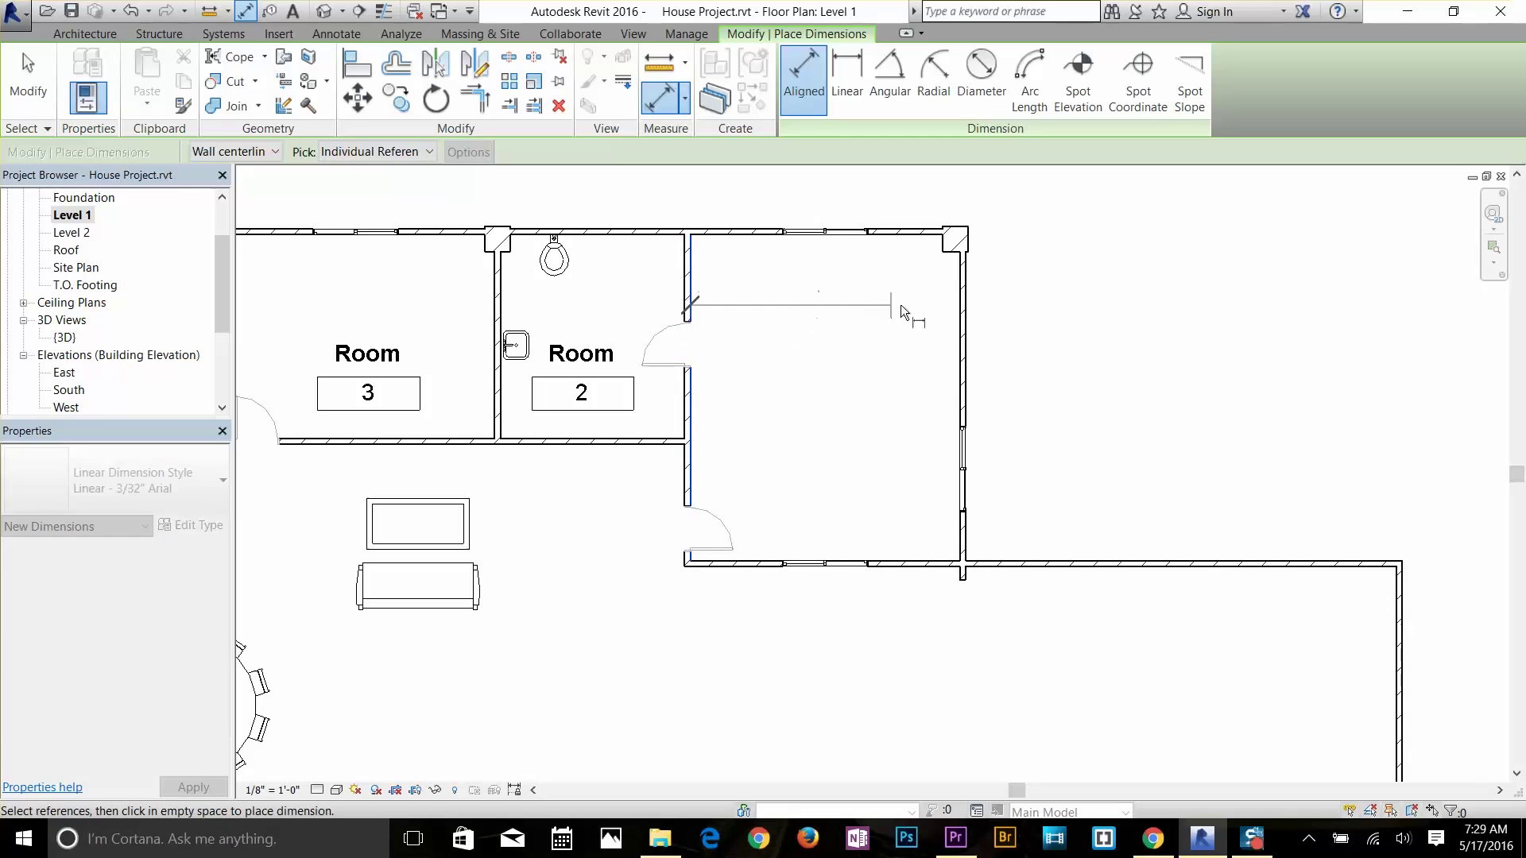
{"action": "left_click", "coordinate": [966, 298]}
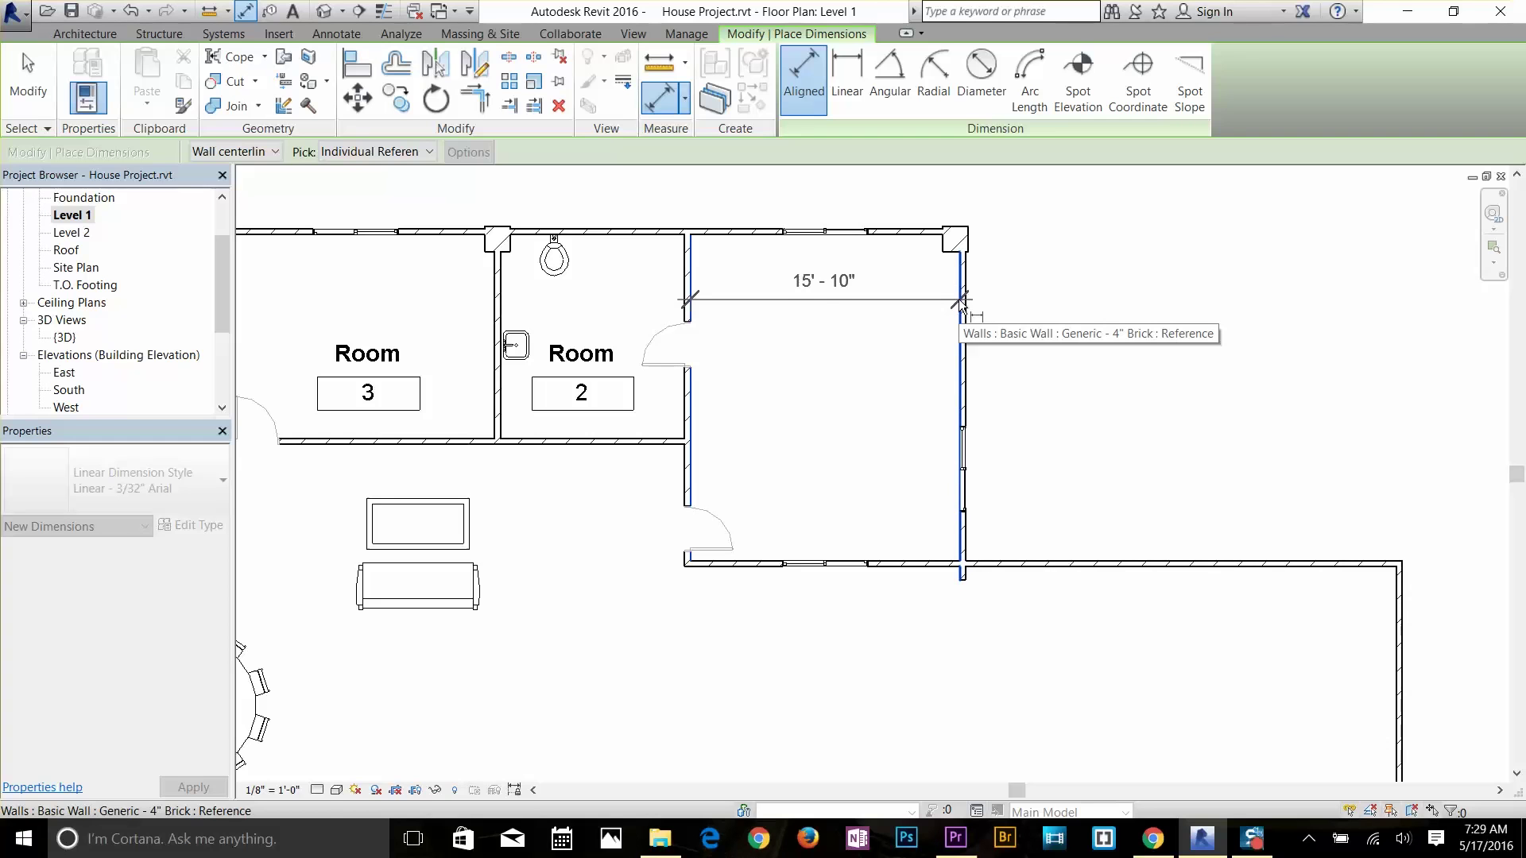
{"action": "left_click", "coordinate": [961, 303]}
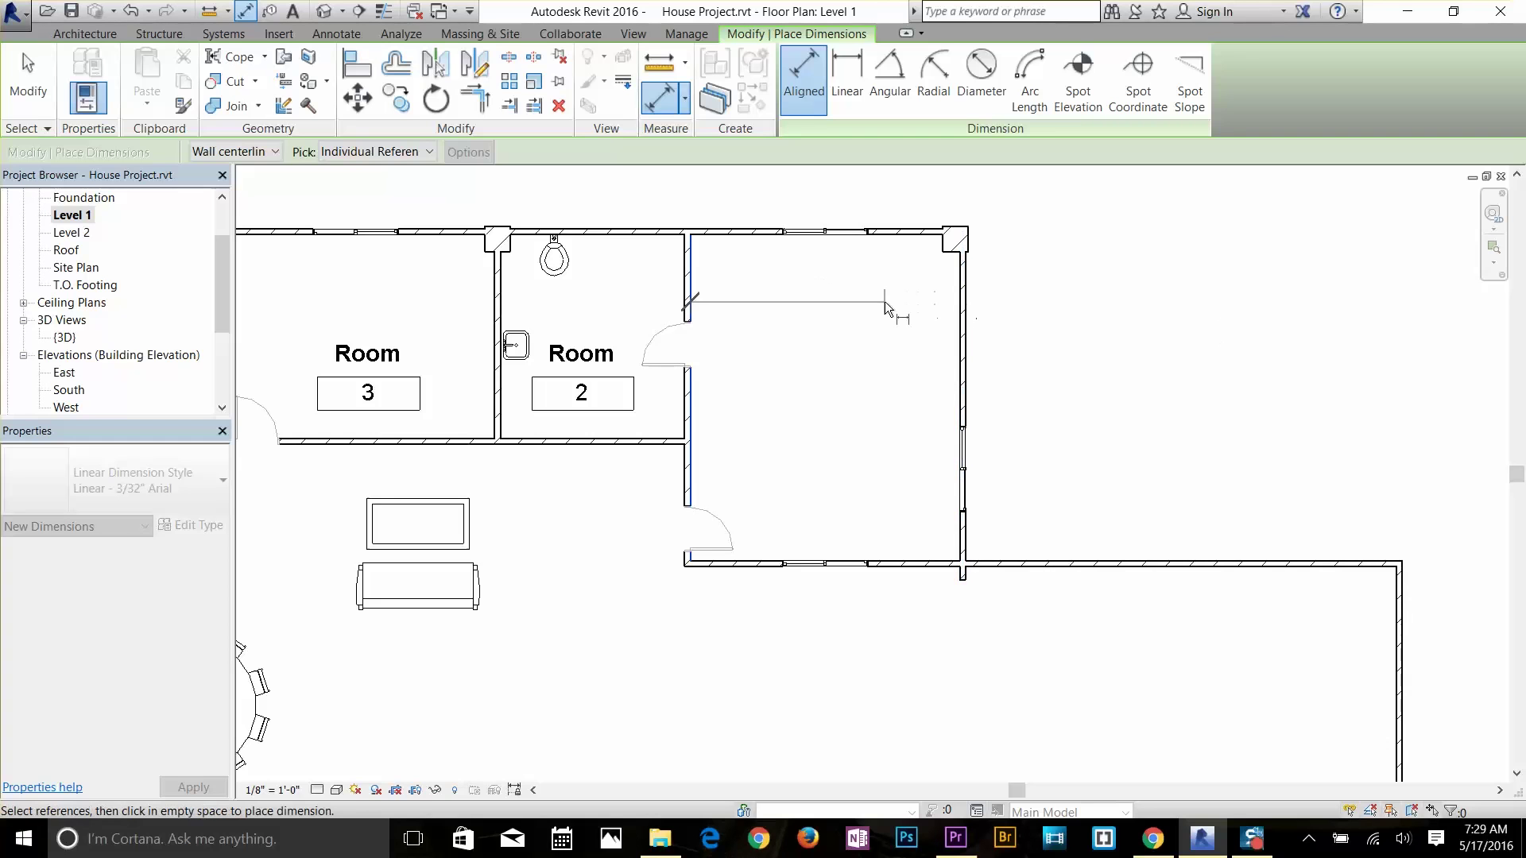
{"action": "left_click", "coordinate": [960, 302]}
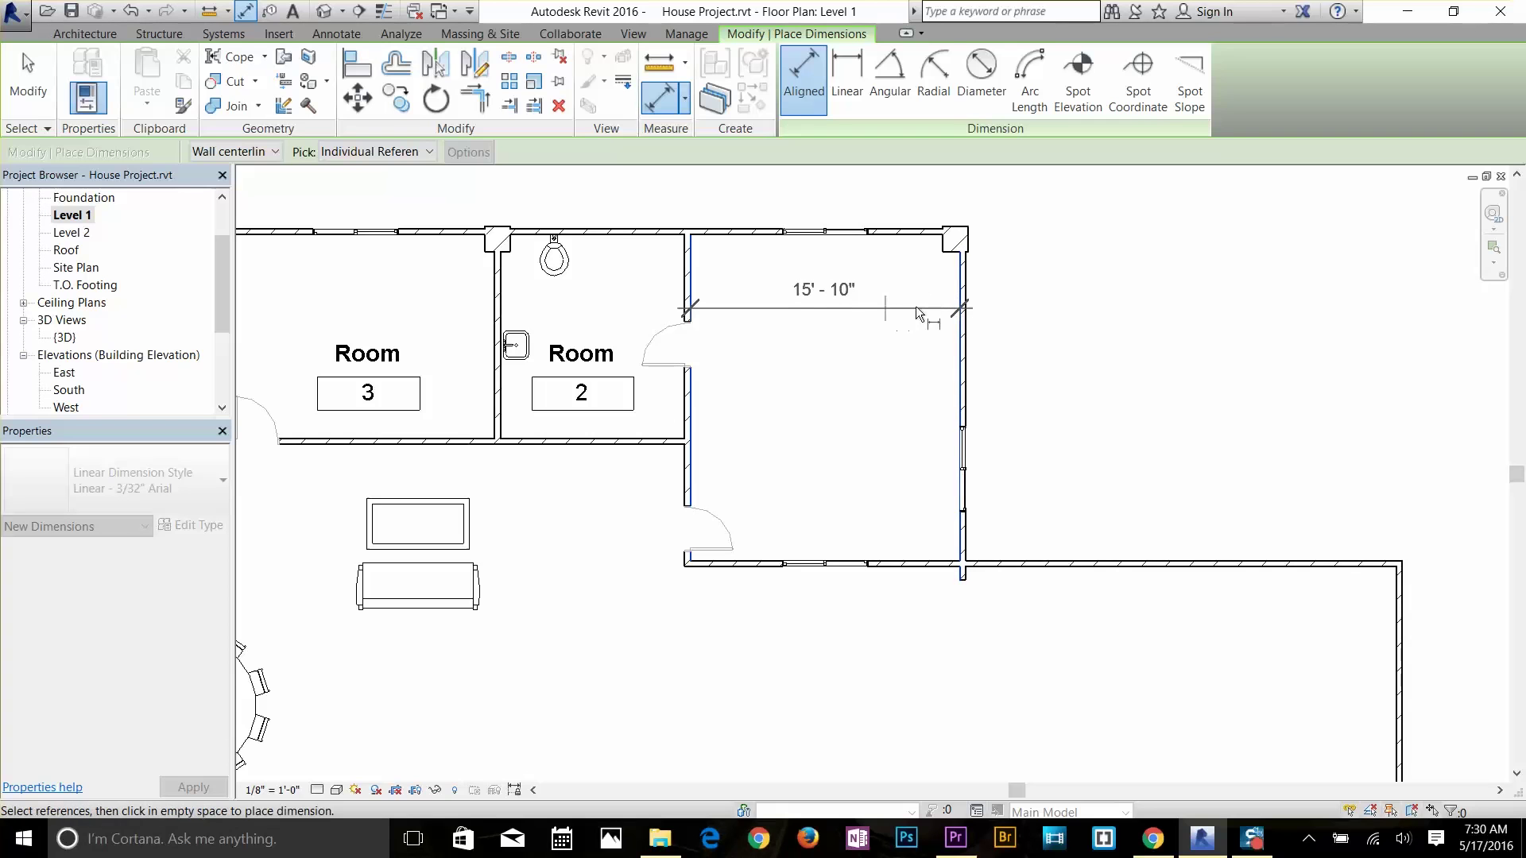
{"action": "left_click", "coordinate": [963, 305]}
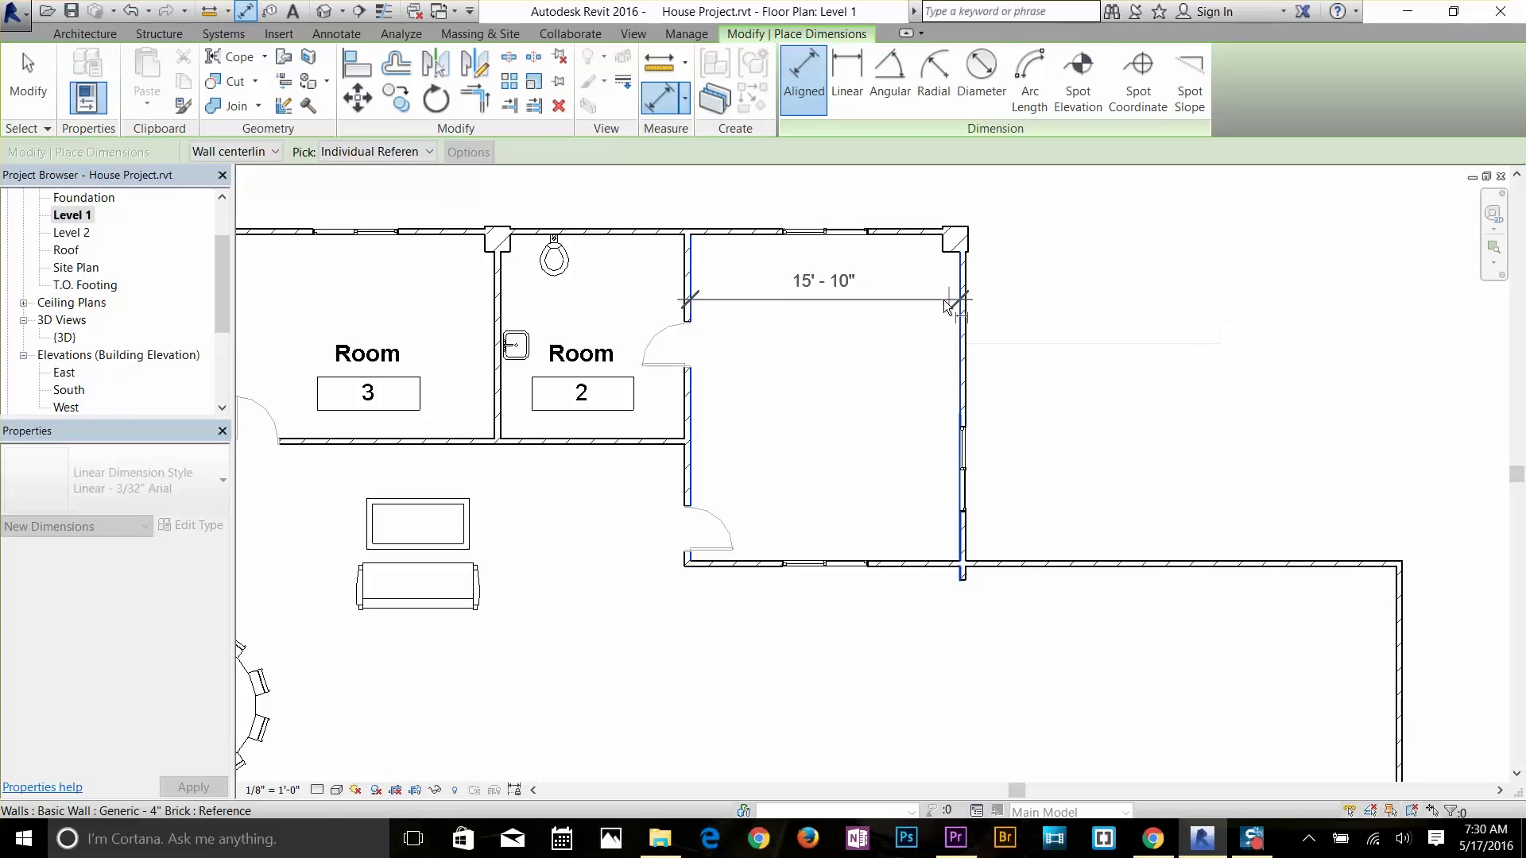
{"action": "left_click", "coordinate": [818, 295]}
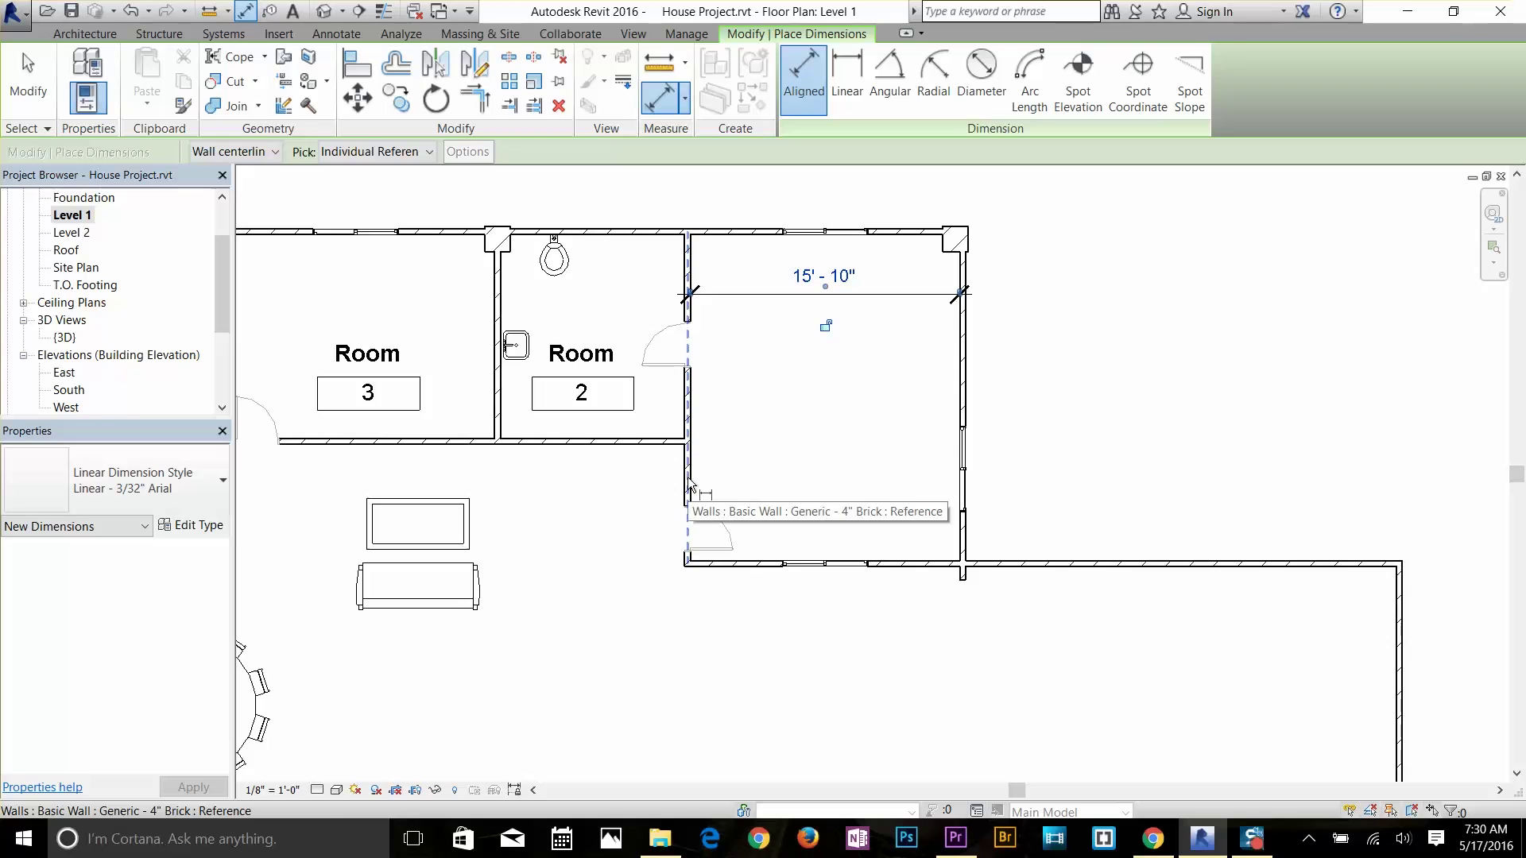
Switch to Wall faces, add a second 15' - 10" dimension across the room's middle, then stop dimensioning
{"action": "left_click", "coordinate": [253, 152]}
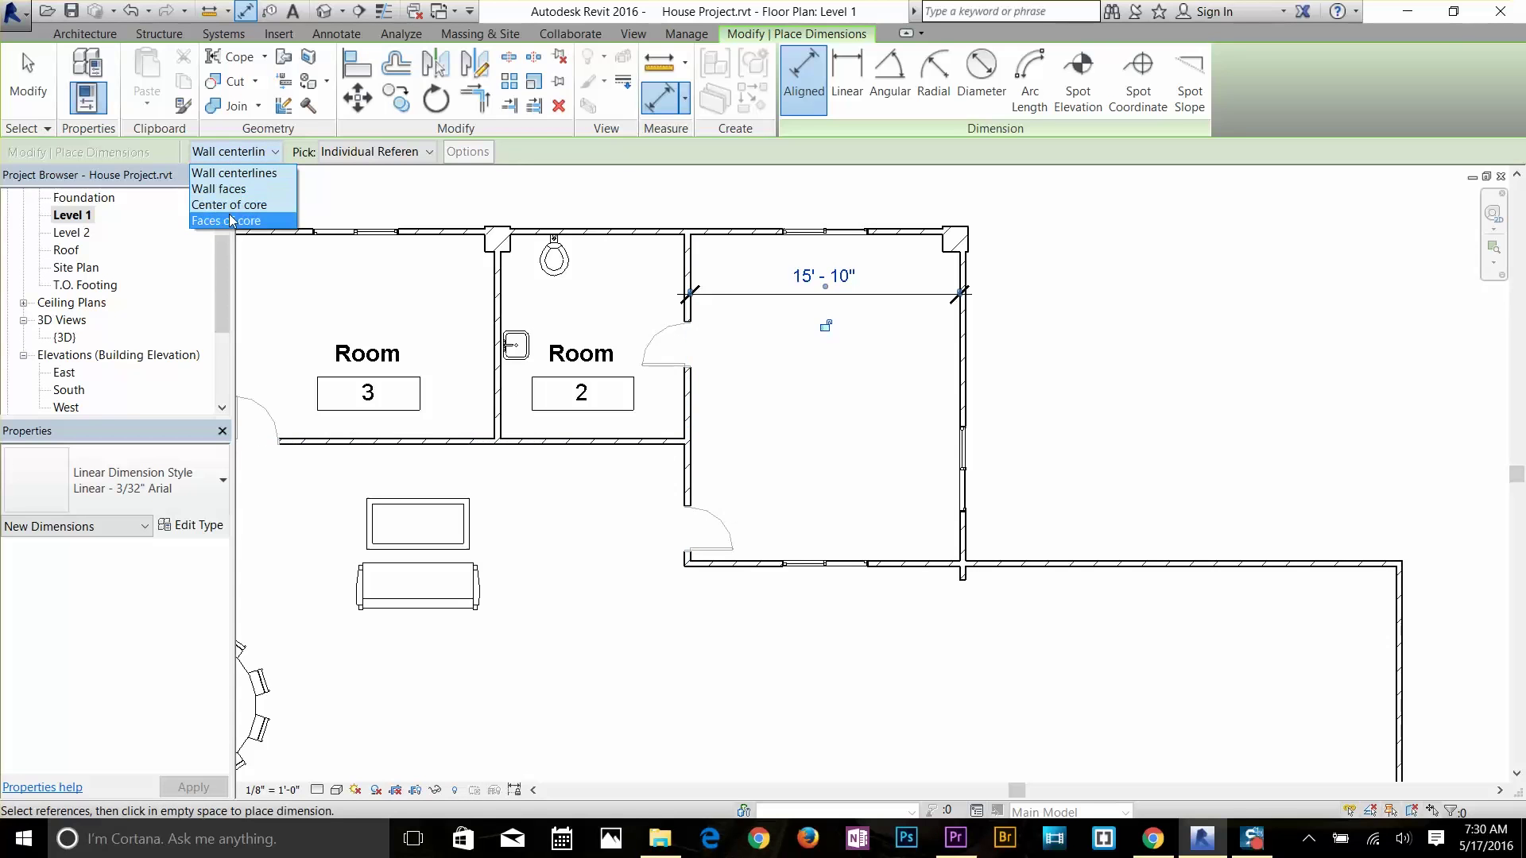
{"action": "left_click", "coordinate": [232, 189]}
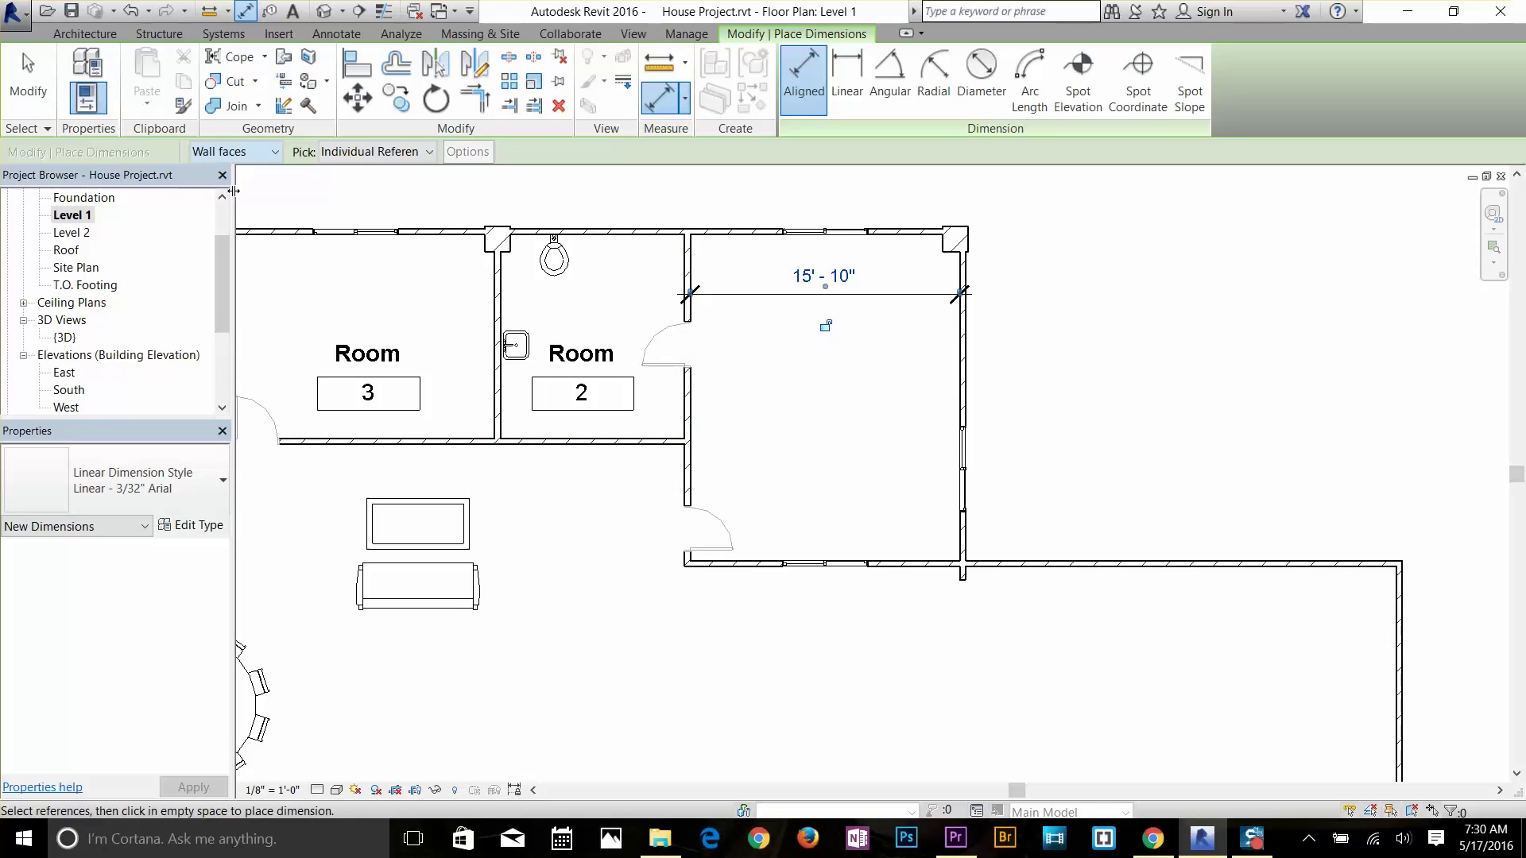
{"action": "left_click", "coordinate": [694, 431]}
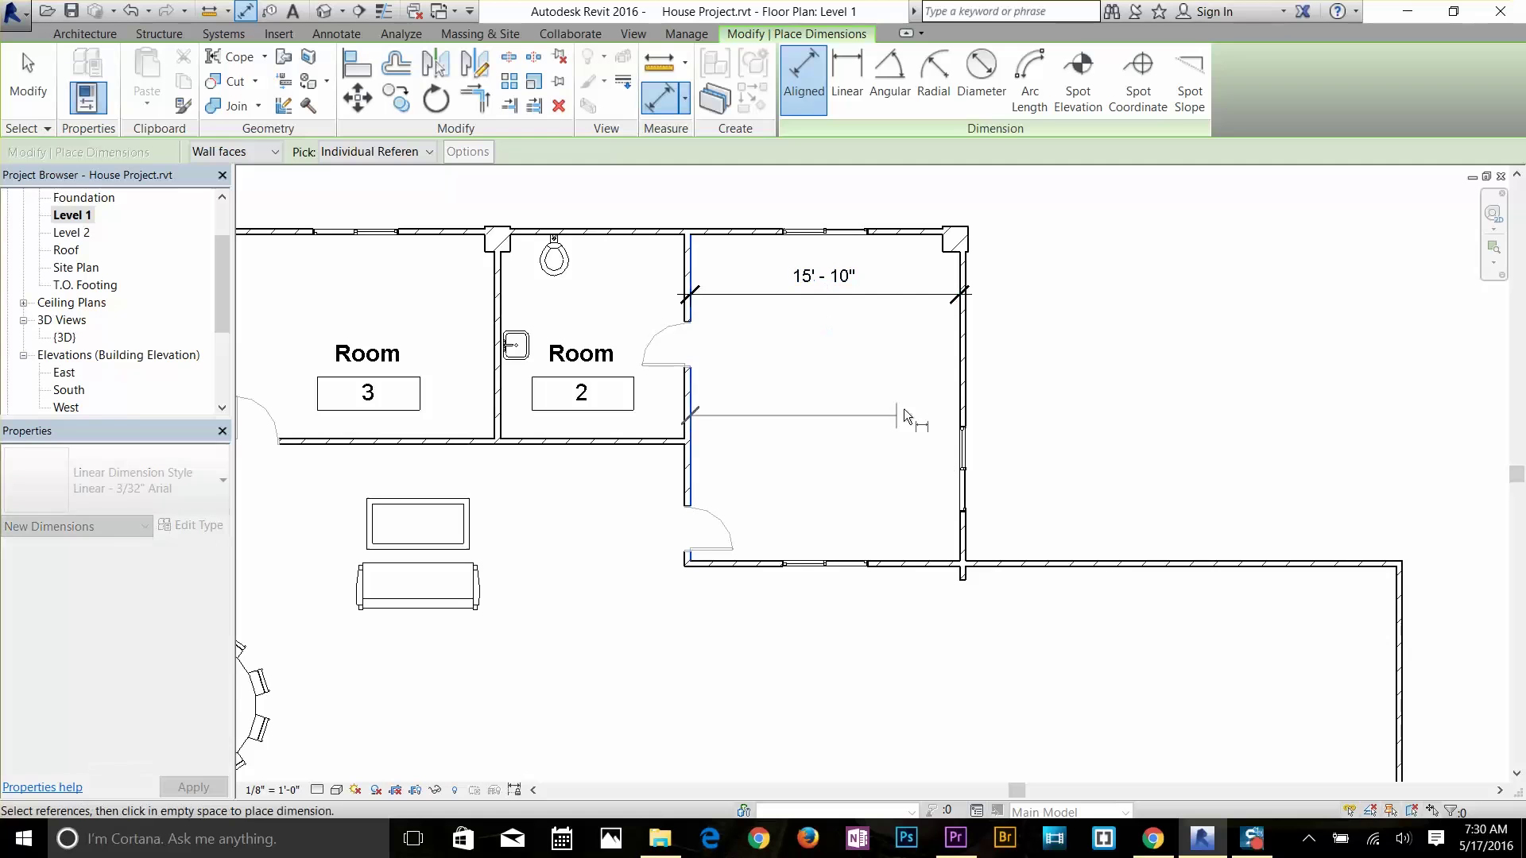
{"action": "left_click", "coordinate": [959, 391]}
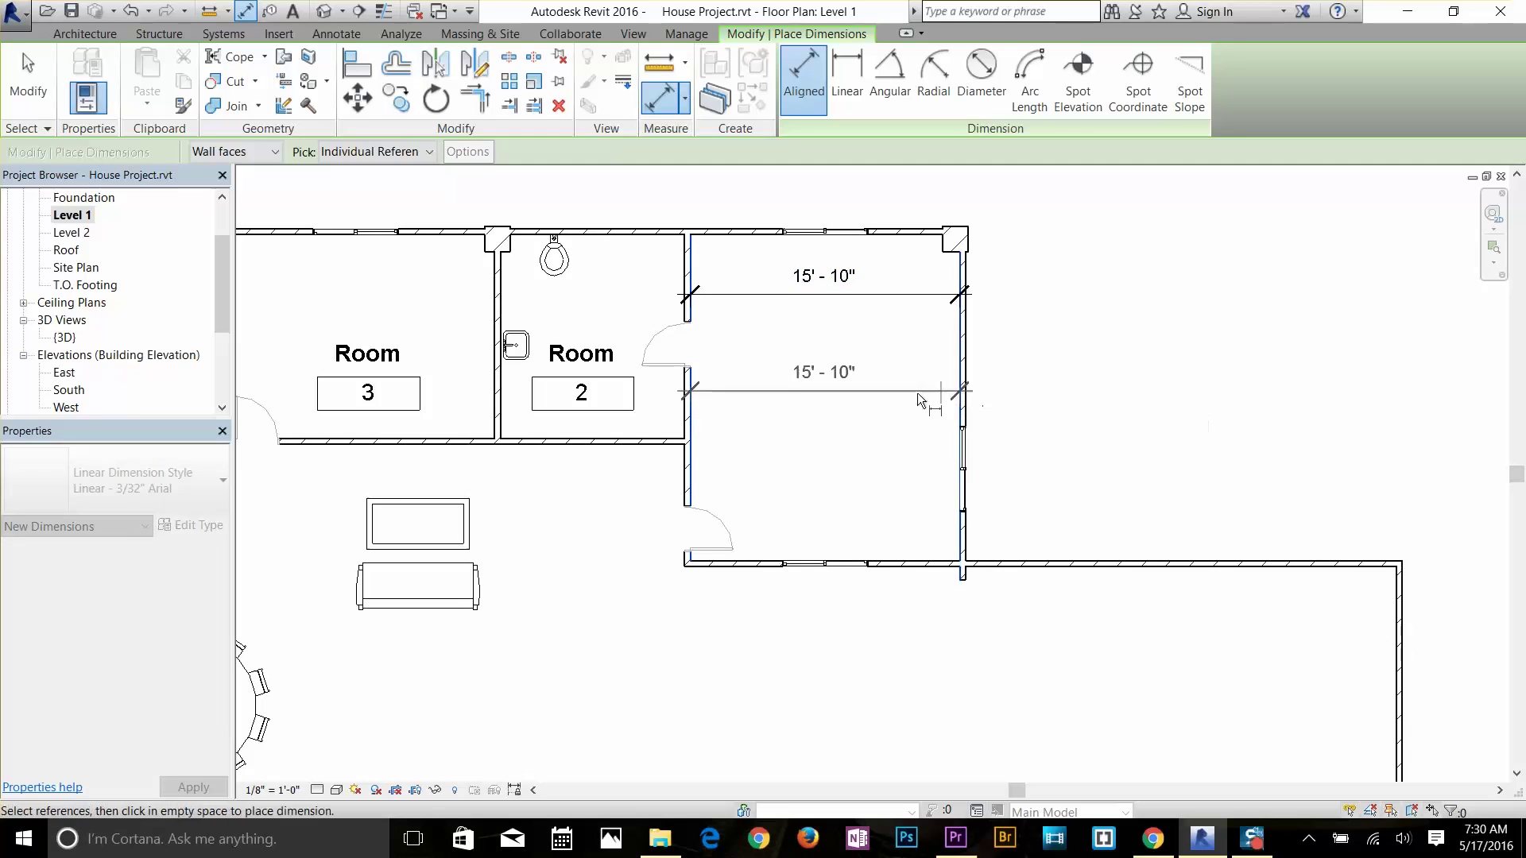
{"action": "left_click", "coordinate": [864, 425]}
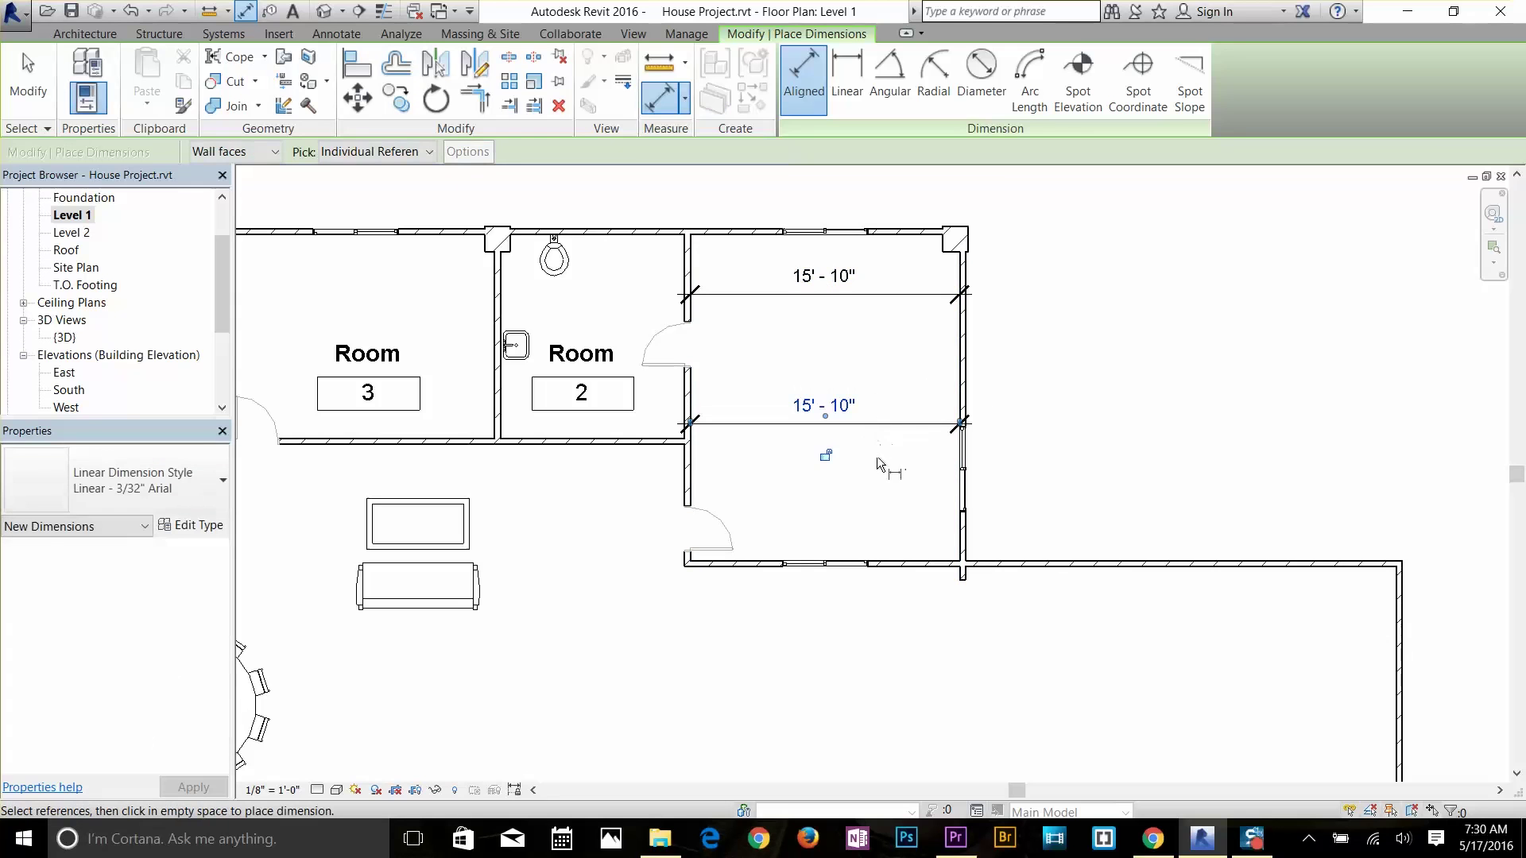
{"action": "right_click", "coordinate": [860, 452]}
{"action": "left_click", "coordinate": [877, 464]}
{"action": "left_click", "coordinate": [28, 79]}
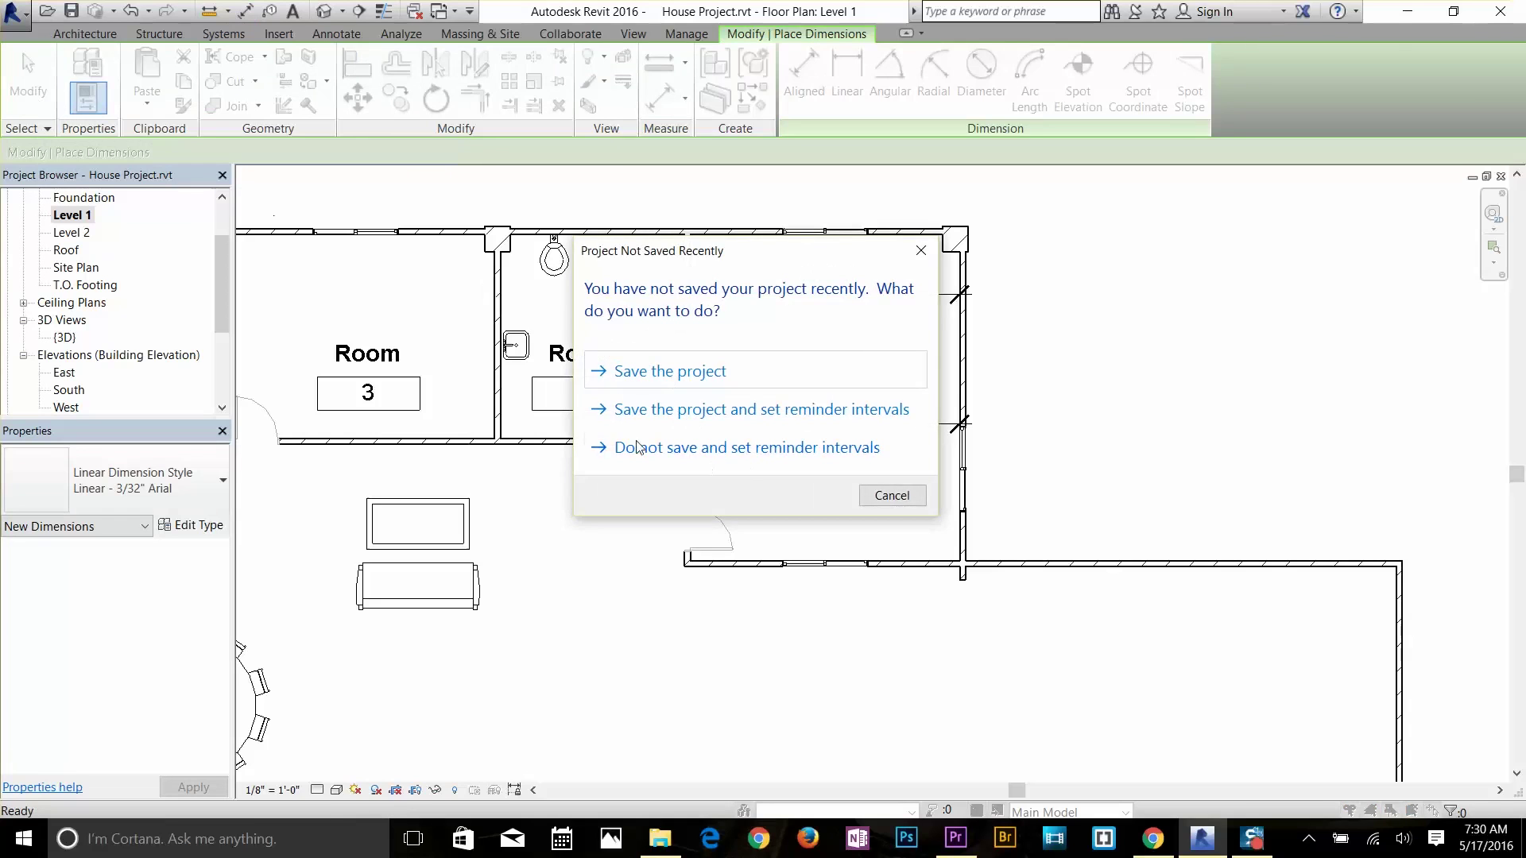
Save the project, then set the top 15' - 10" dimension's text to Use Actual Value
{"action": "left_click", "coordinate": [626, 382]}
{"action": "left_click", "coordinate": [839, 284]}
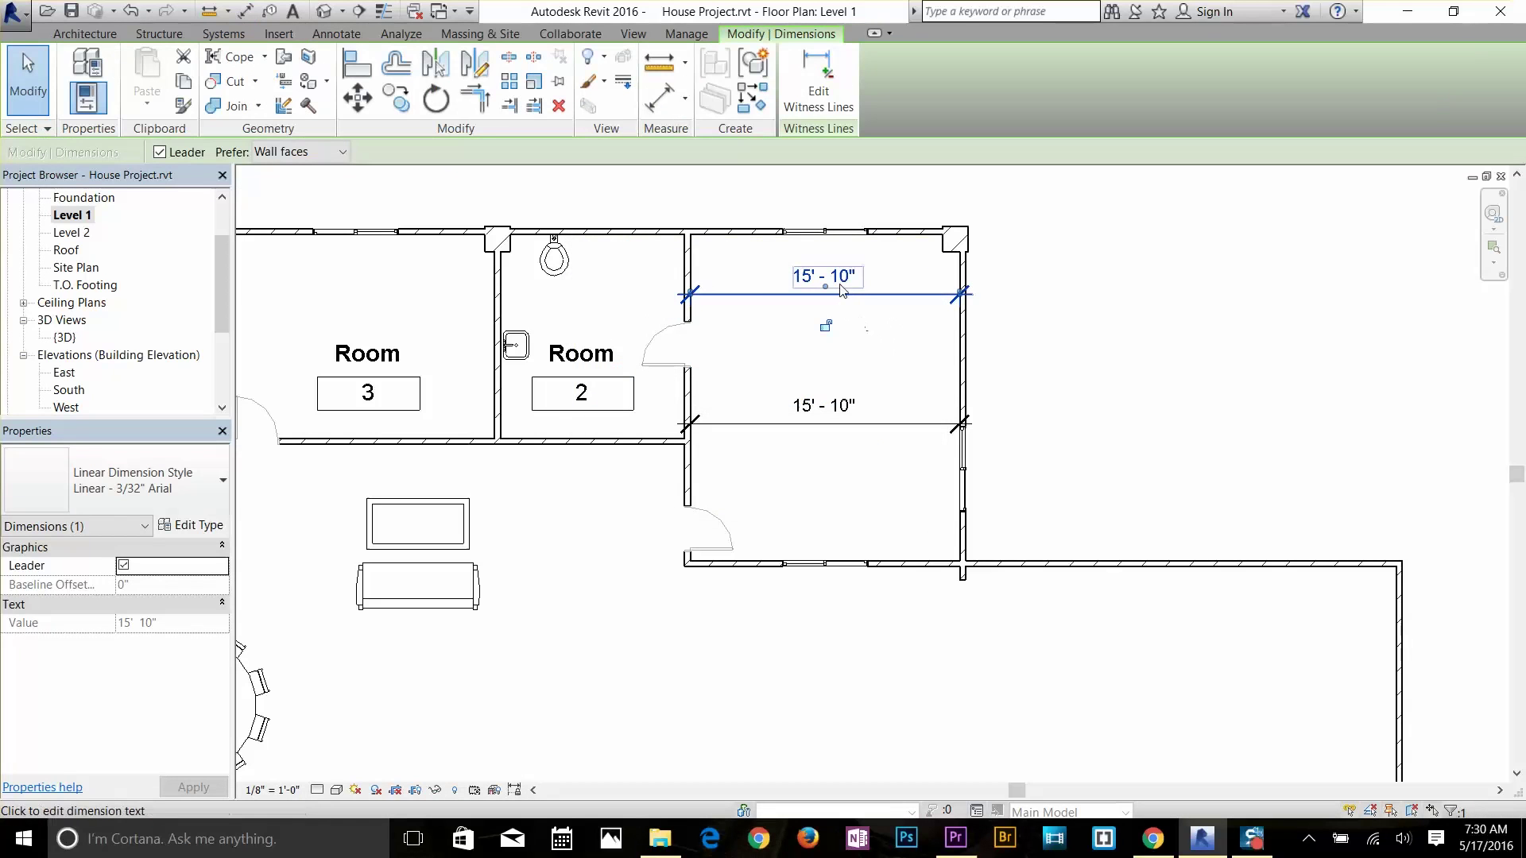
{"action": "left_click", "coordinate": [844, 280]}
{"action": "left_click_drag", "start_coordinate": [777, 211], "coordinate": [1209, 164]}
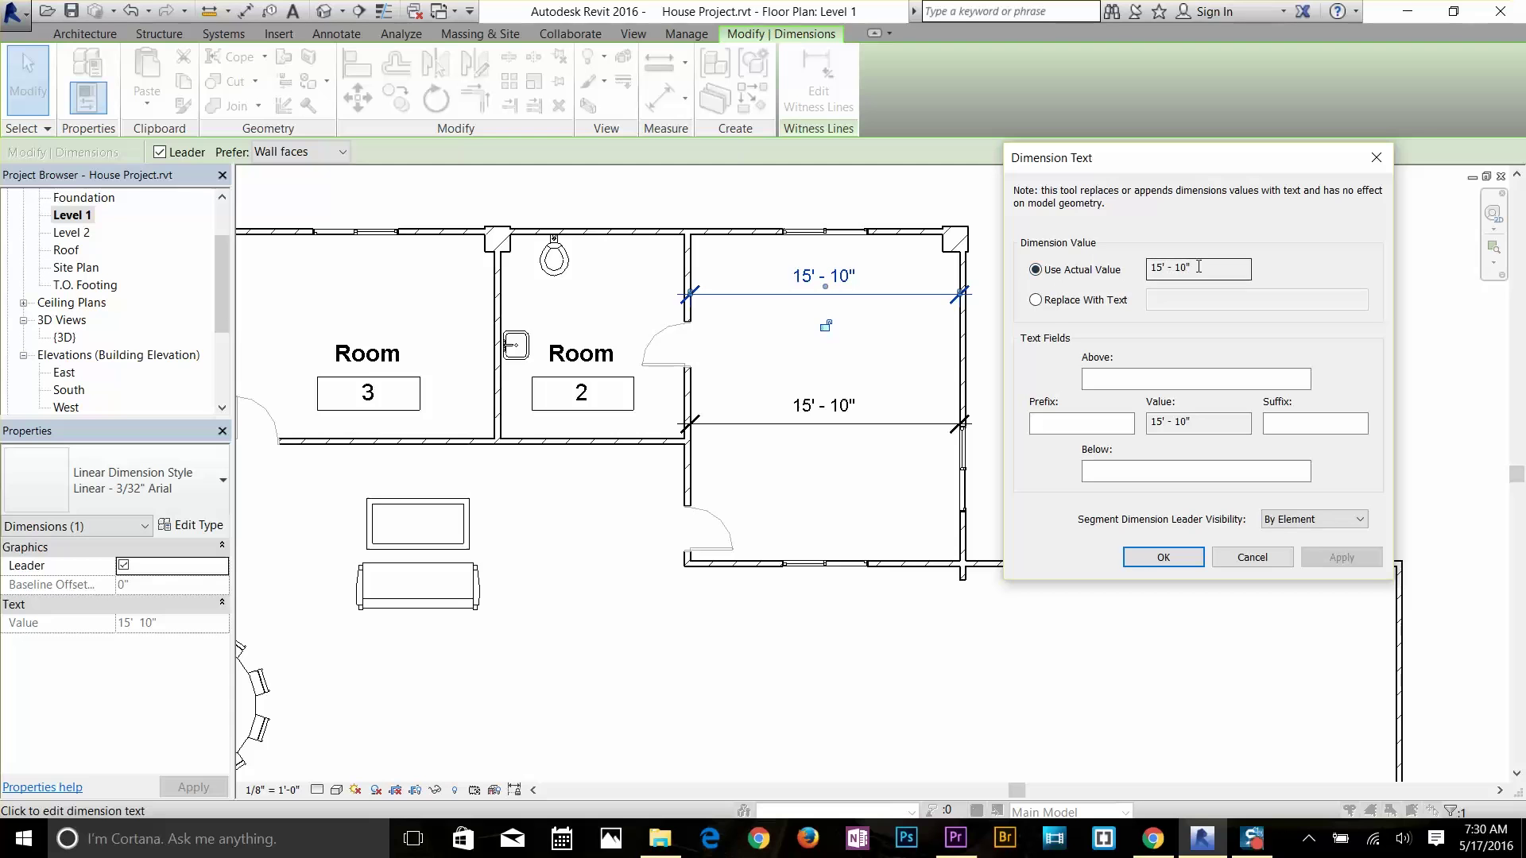
{"action": "left_click", "coordinate": [1035, 301]}
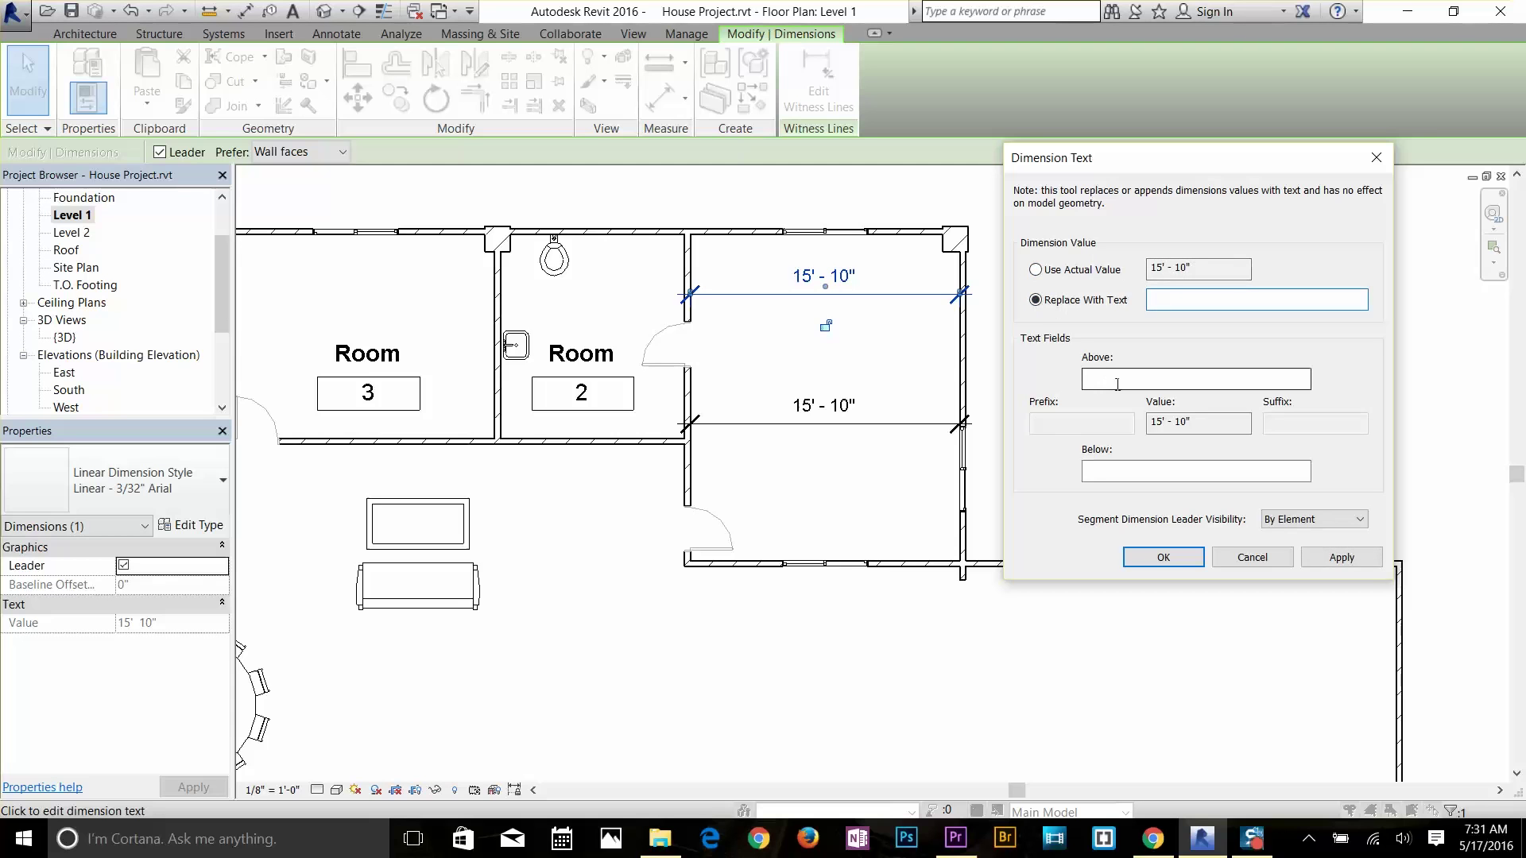
{"action": "left_click", "coordinate": [1037, 270]}
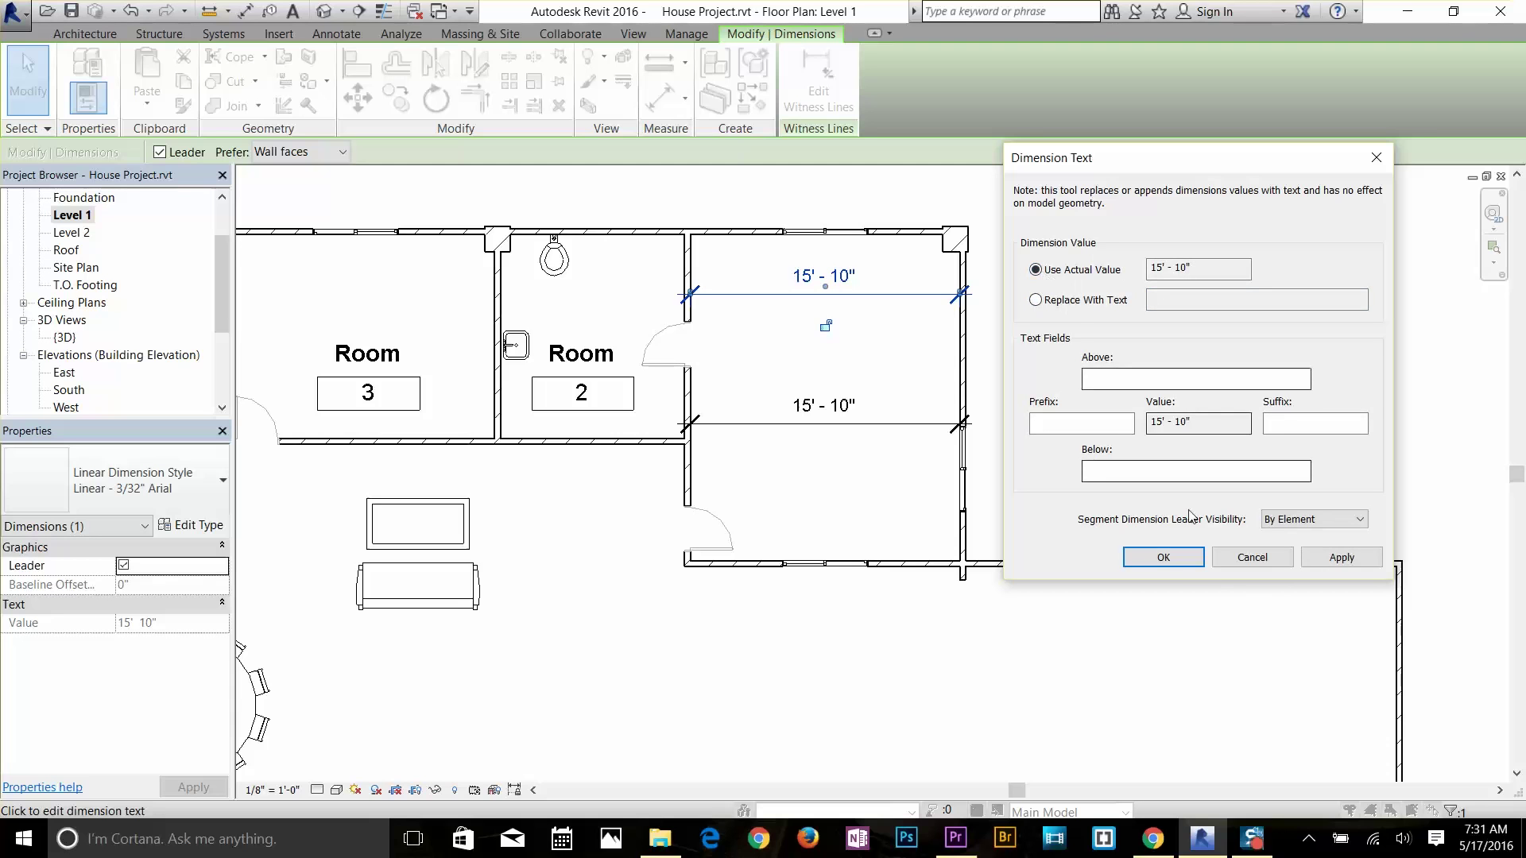
{"action": "left_click", "coordinate": [1164, 558]}
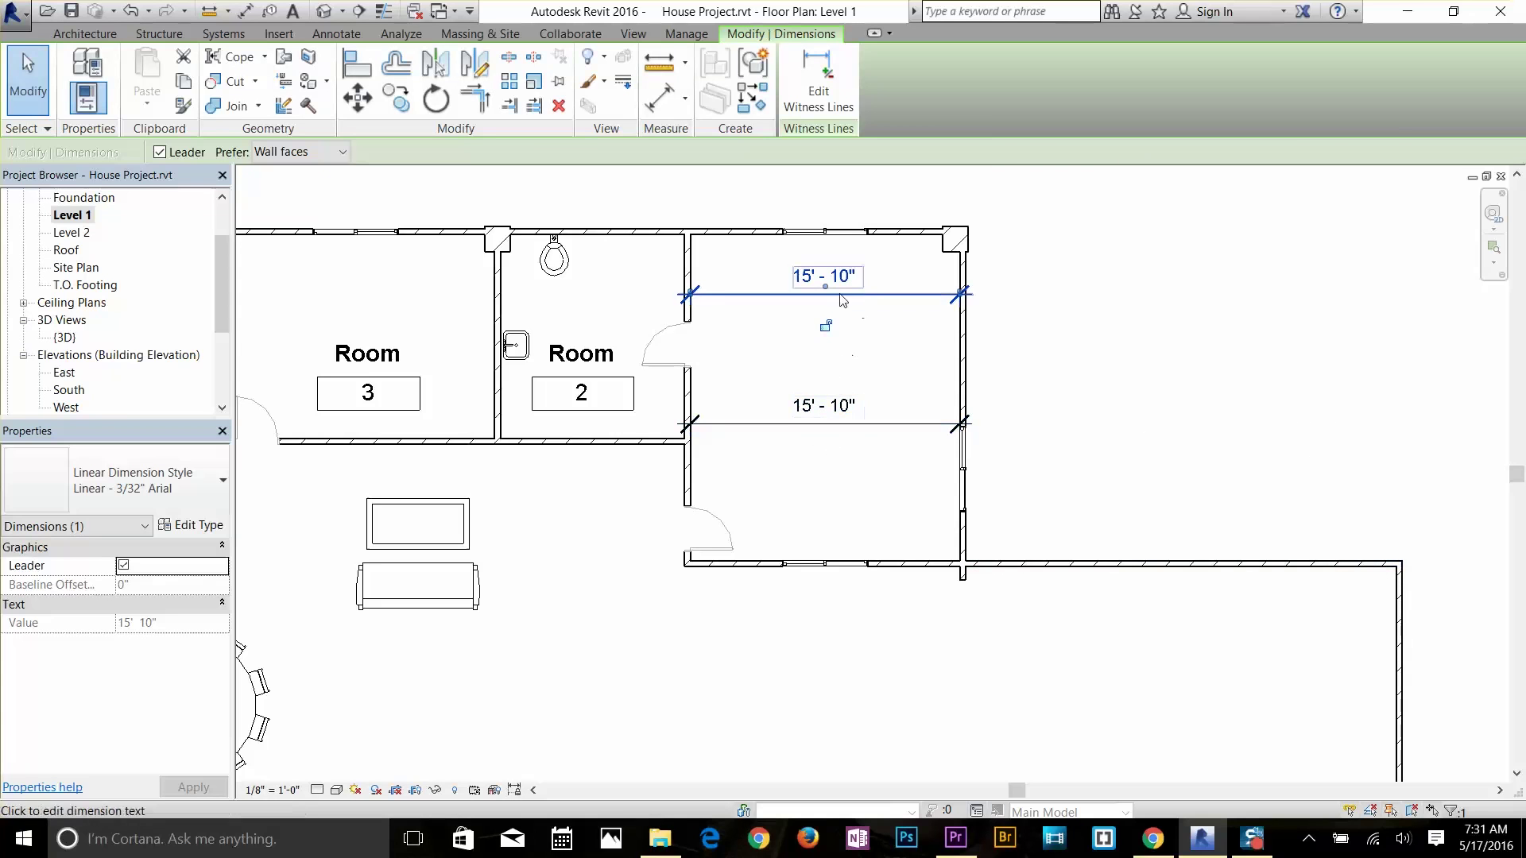
Move the upper dimension's text above the wall on a leader and reposition the dimension
{"action": "left_click_drag", "start_coordinate": [825, 288], "coordinate": [807, 344]}
{"action": "middle_click_drag", "start_coordinate": [806, 344], "coordinate": [801, 506]}
{"action": "left_click_drag", "start_coordinate": [798, 507], "coordinate": [860, 362]}
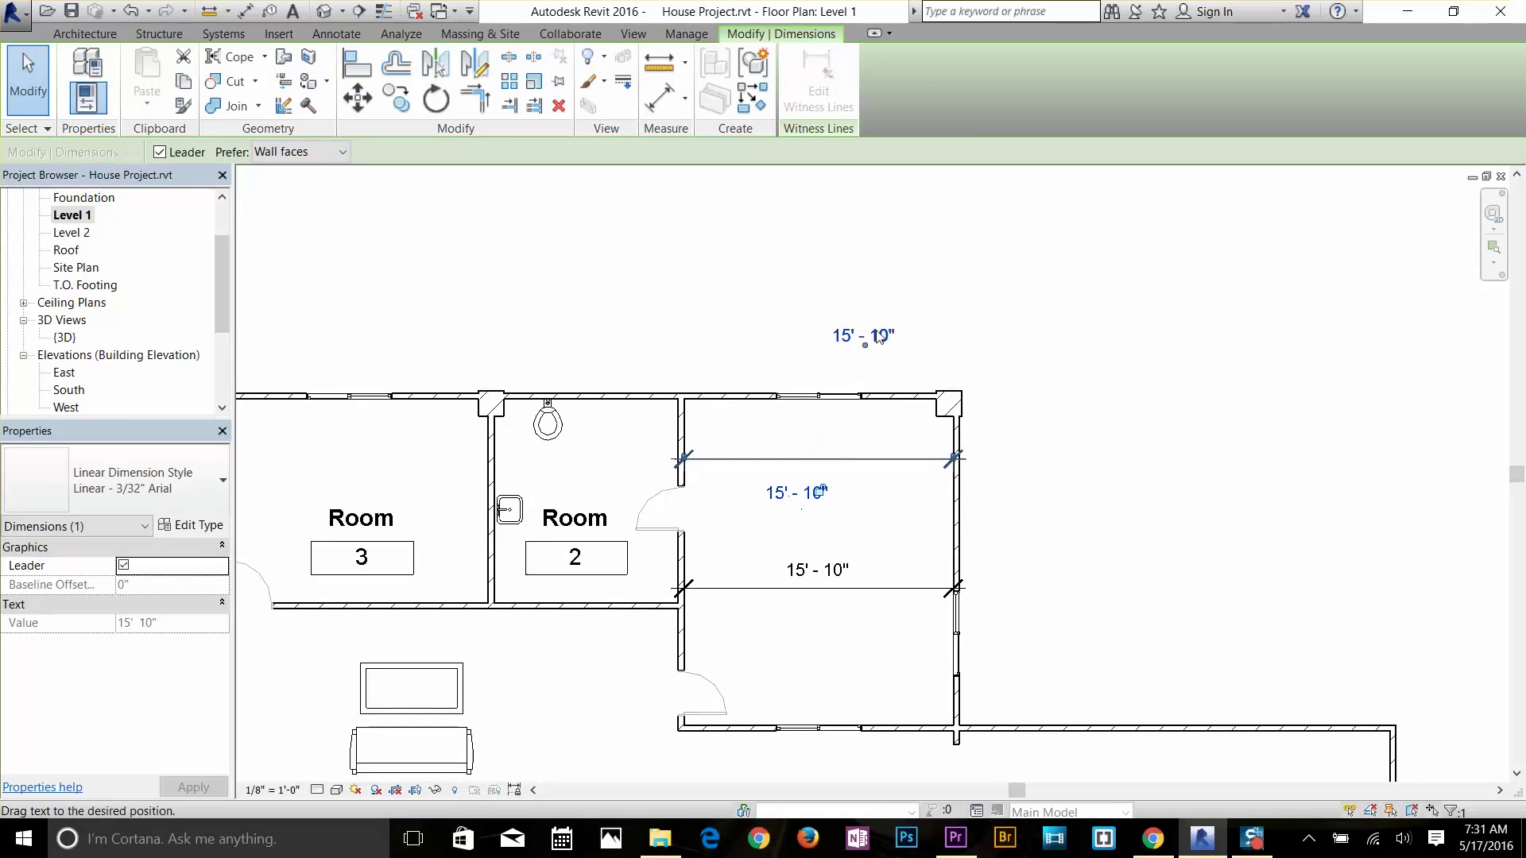
{"action": "mouse_move", "coordinate": [920, 298]}
{"action": "left_mouse_down"}
{"action": "mouse_move", "coordinate": [970, 339]}
{"action": "mouse_move", "coordinate": [1073, 370]}
{"action": "mouse_move", "coordinate": [930, 306]}
{"action": "left_mouse_up"}
{"action": "left_click_drag", "start_coordinate": [700, 296], "coordinate": [699, 295]}
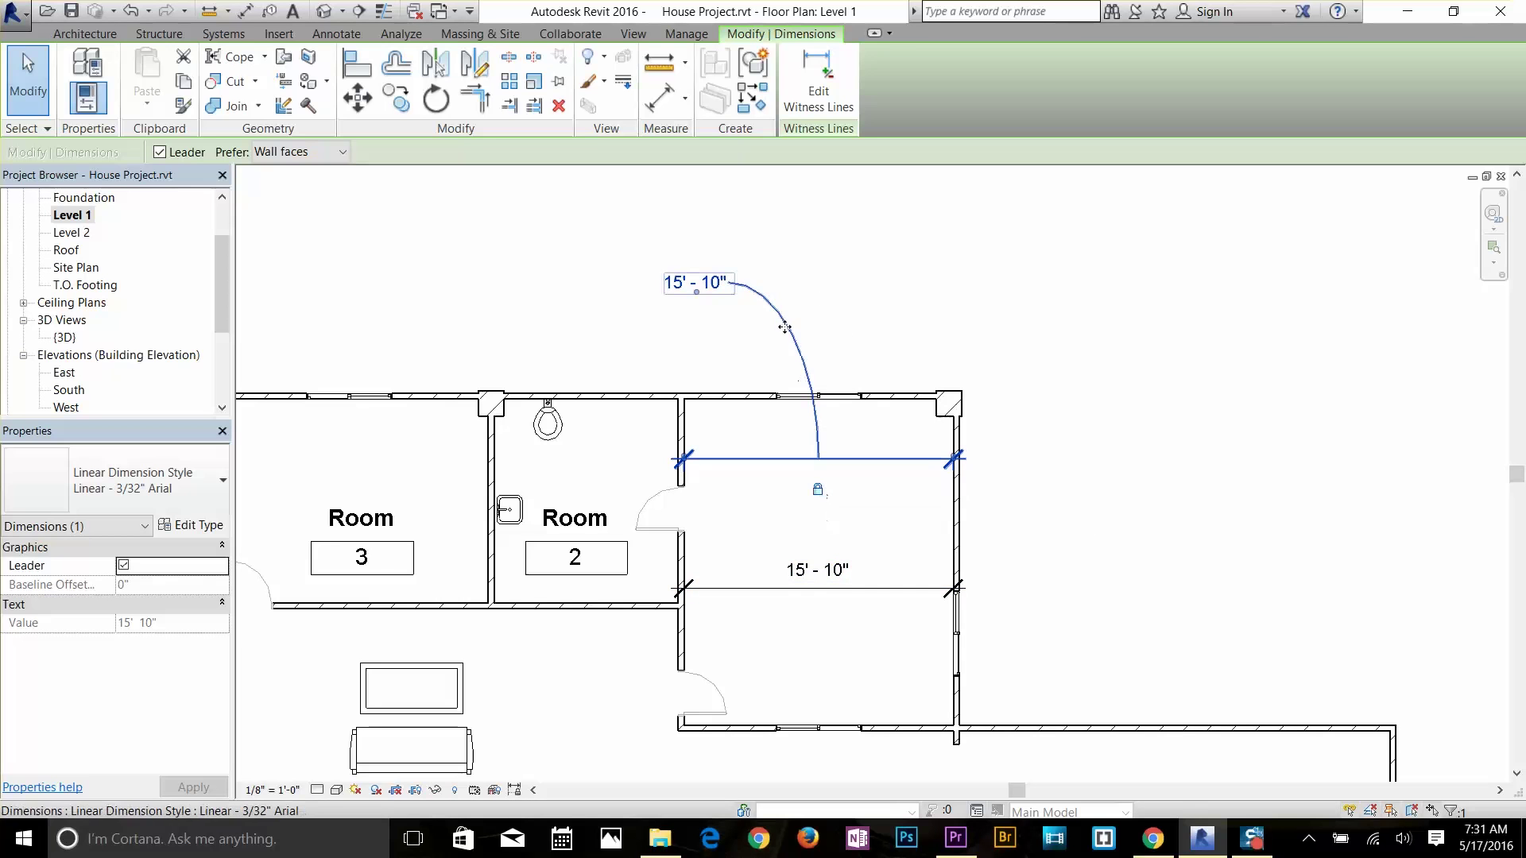
{"action": "mouse_move", "coordinate": [789, 329]}
{"action": "left_mouse_down"}
{"action": "mouse_move", "coordinate": [849, 366]}
{"action": "mouse_move", "coordinate": [798, 329]}
{"action": "left_mouse_up"}
{"action": "left_click", "coordinate": [895, 324]}
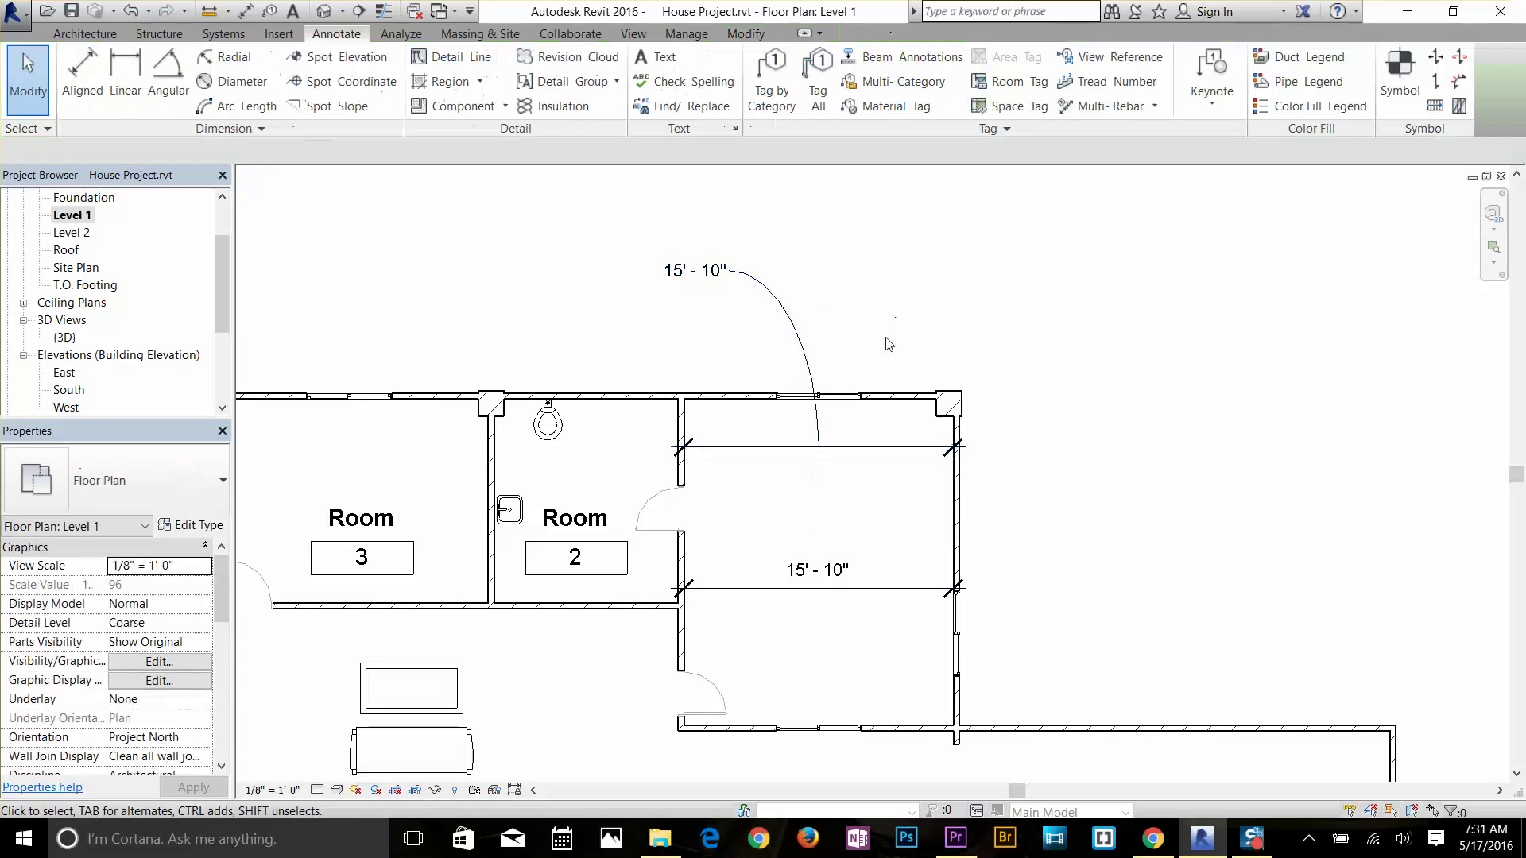
Delete both the upper and lower 15' - 10" dimensions from the room
{"action": "left_click", "coordinate": [832, 454]}
{"action": "middle_click_drag", "start_coordinate": [1022, 508], "coordinate": [977, 472]}
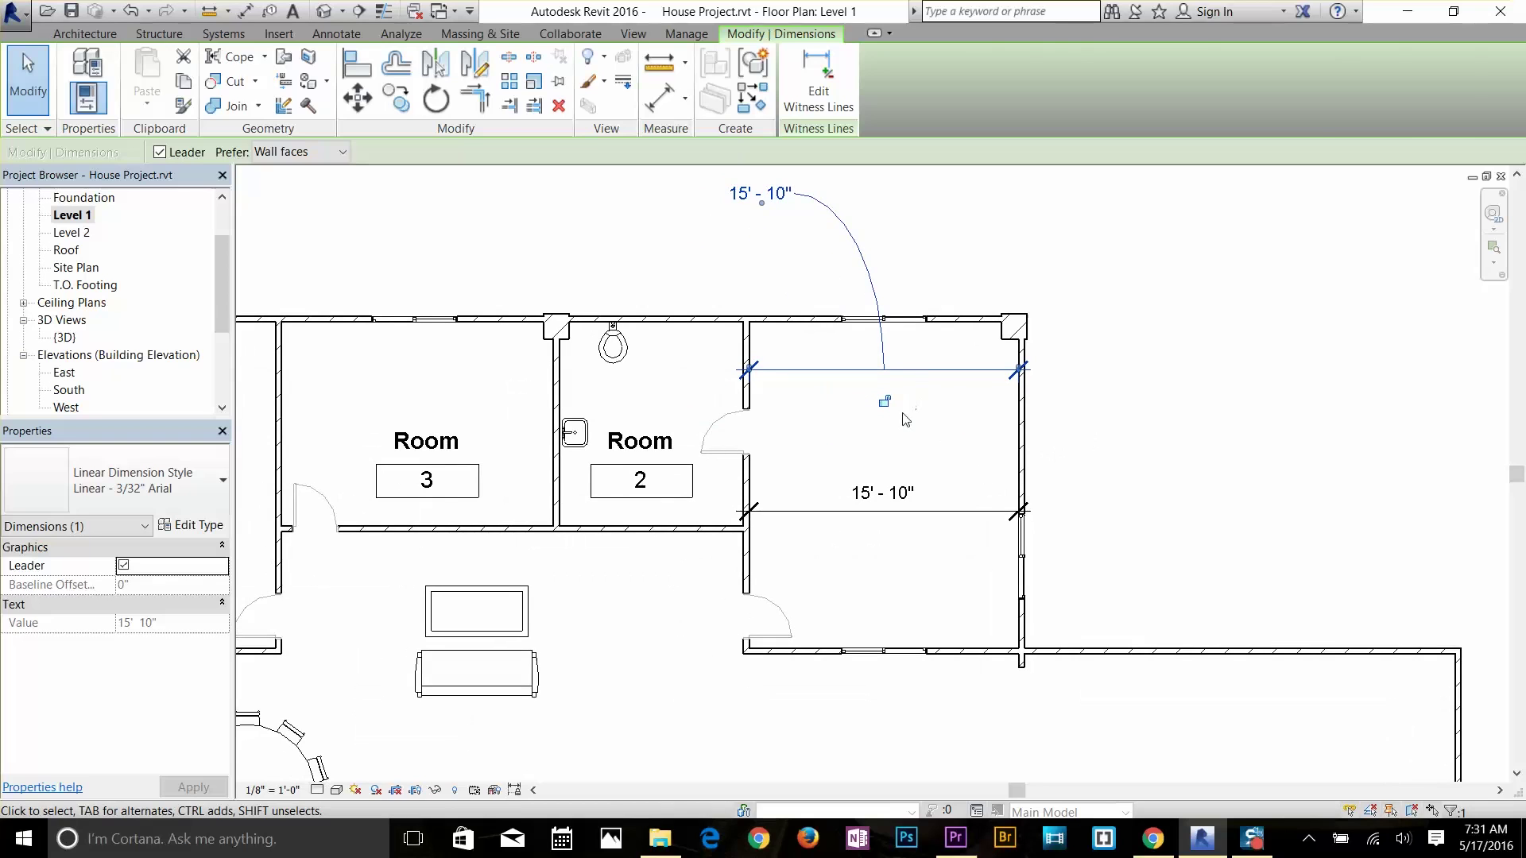
{"action": "key", "text": "Delete"}
{"action": "left_click", "coordinate": [904, 518]}
{"action": "key", "text": "Delete"}
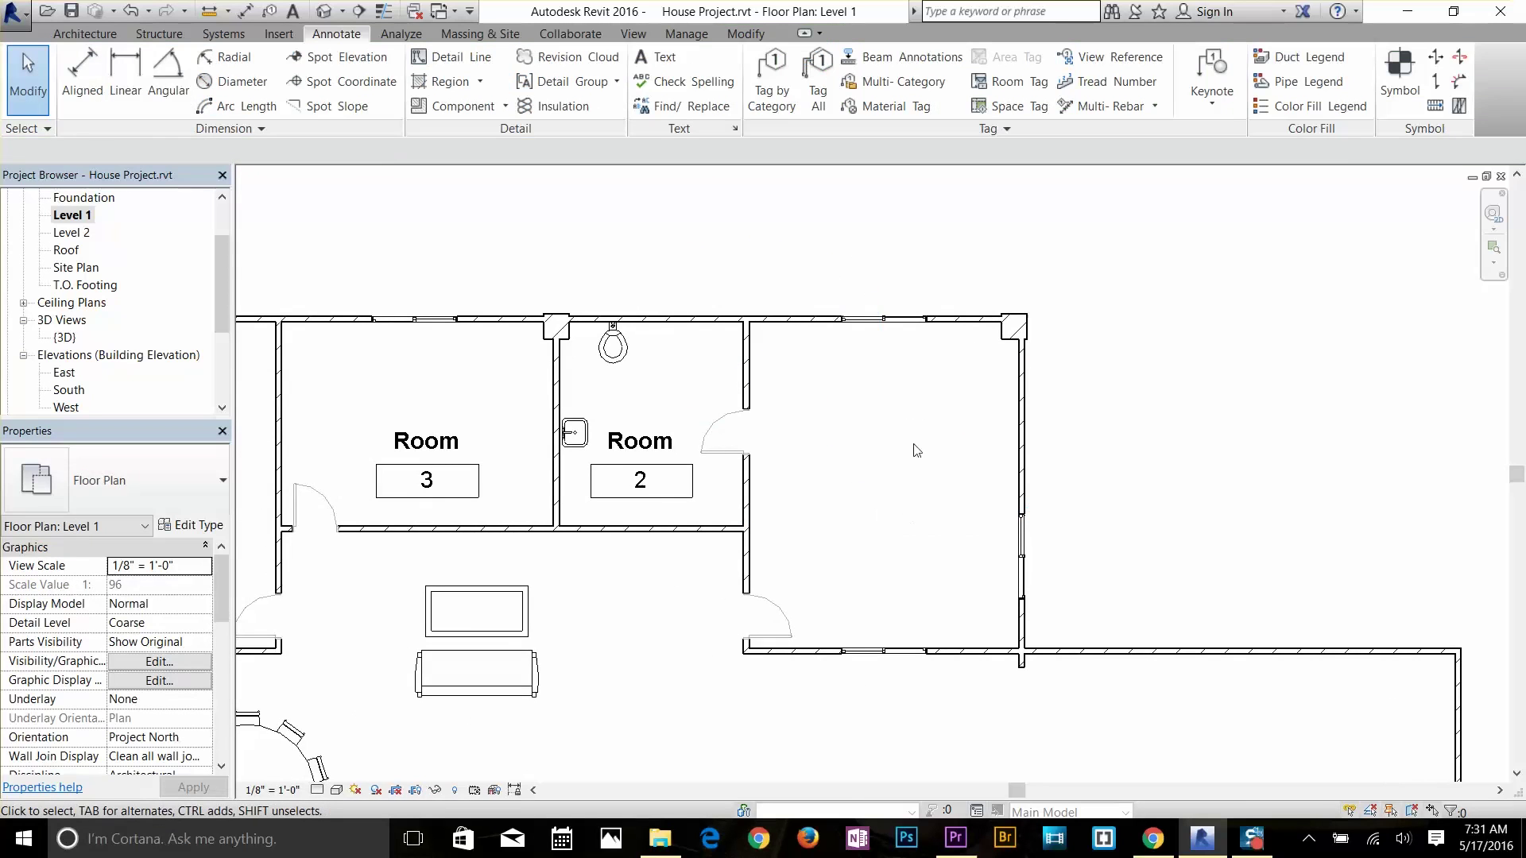
{"action": "left_click", "coordinate": [83, 79]}
Crossing-select the whole Level 1 plan and filter the selection down to Walls only
{"action": "scroll", "coordinate": [942, 453], "scroll_direction": "down", "scroll_amount": 1}
{"action": "middle_click_drag", "start_coordinate": [945, 458], "coordinate": [1209, 465]}
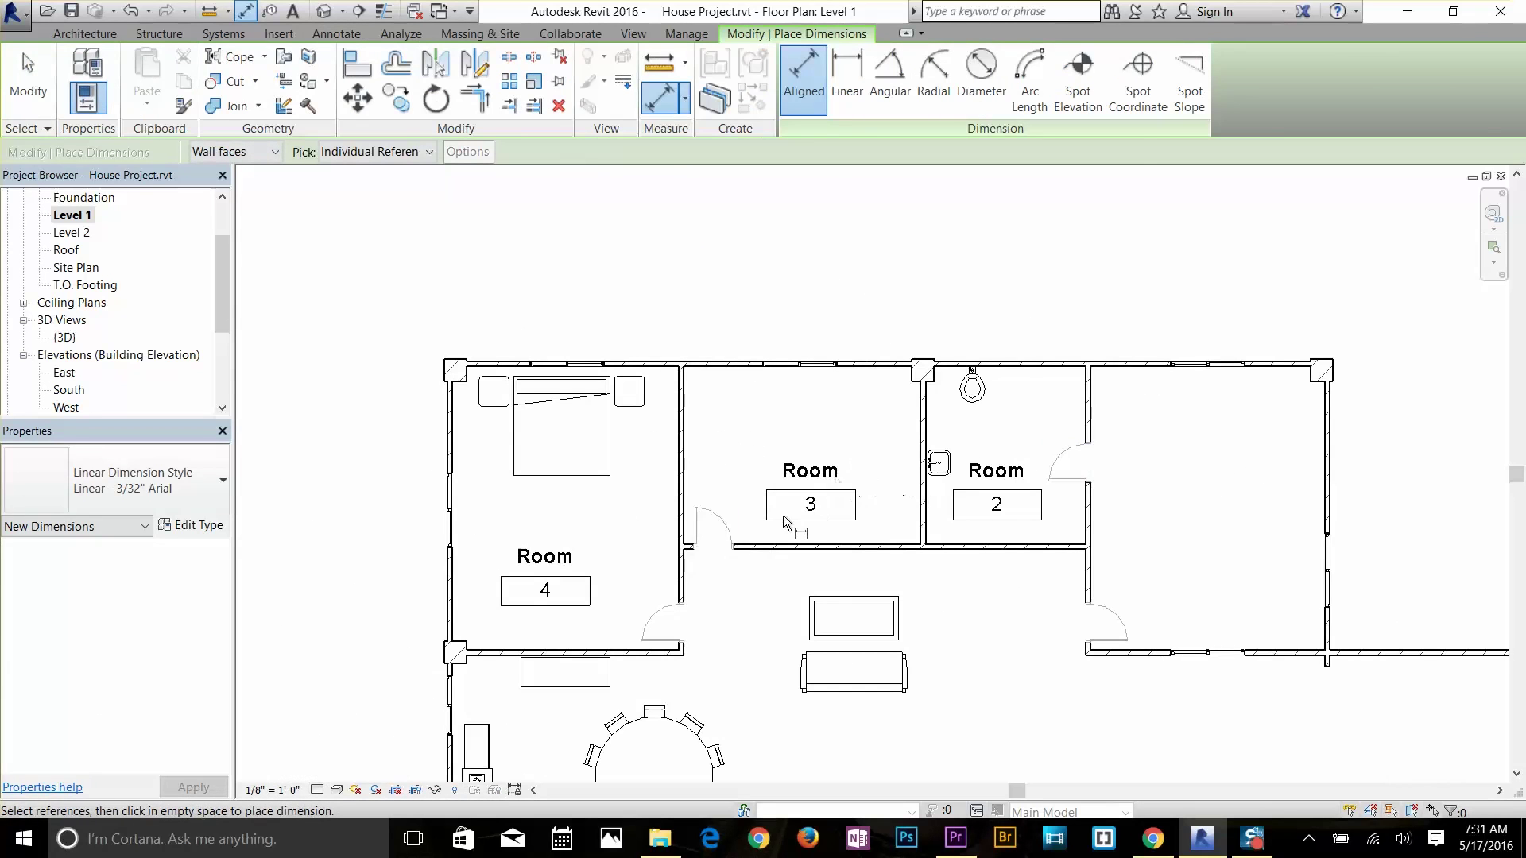
{"action": "middle_click_drag", "start_coordinate": [477, 562], "coordinate": [514, 416]}
{"action": "key", "text": "Escape"}
{"action": "key", "text": "Escape"}
{"action": "scroll", "coordinate": [520, 419], "scroll_direction": "down", "scroll_amount": 2}
{"action": "scroll", "coordinate": [464, 393], "scroll_direction": "down", "scroll_amount": 2}
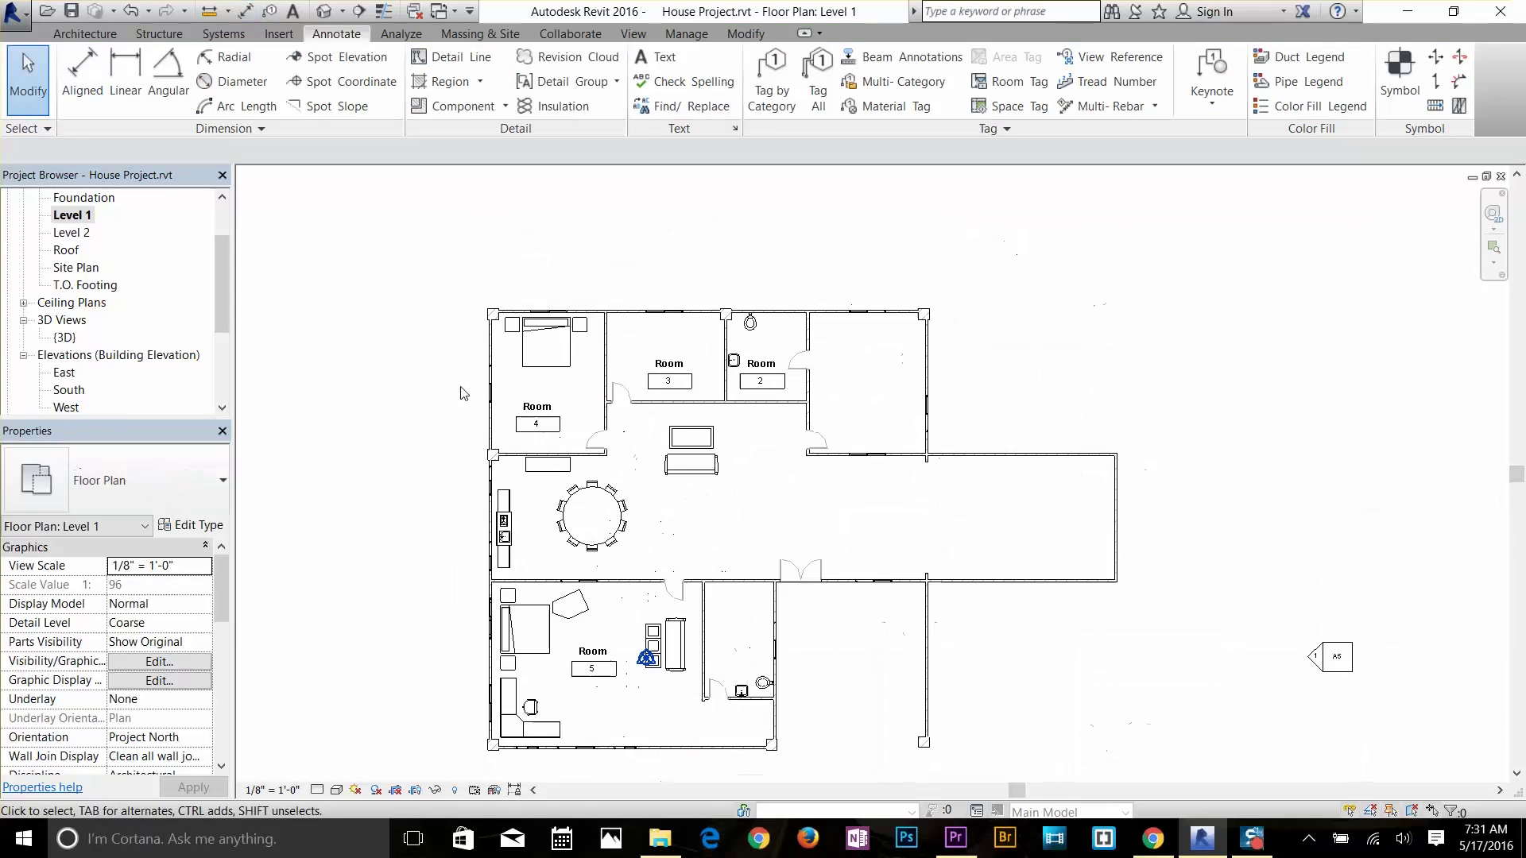
{"action": "left_click_drag", "start_coordinate": [1170, 268], "coordinate": [453, 769]}
{"action": "left_click", "coordinate": [799, 84]}
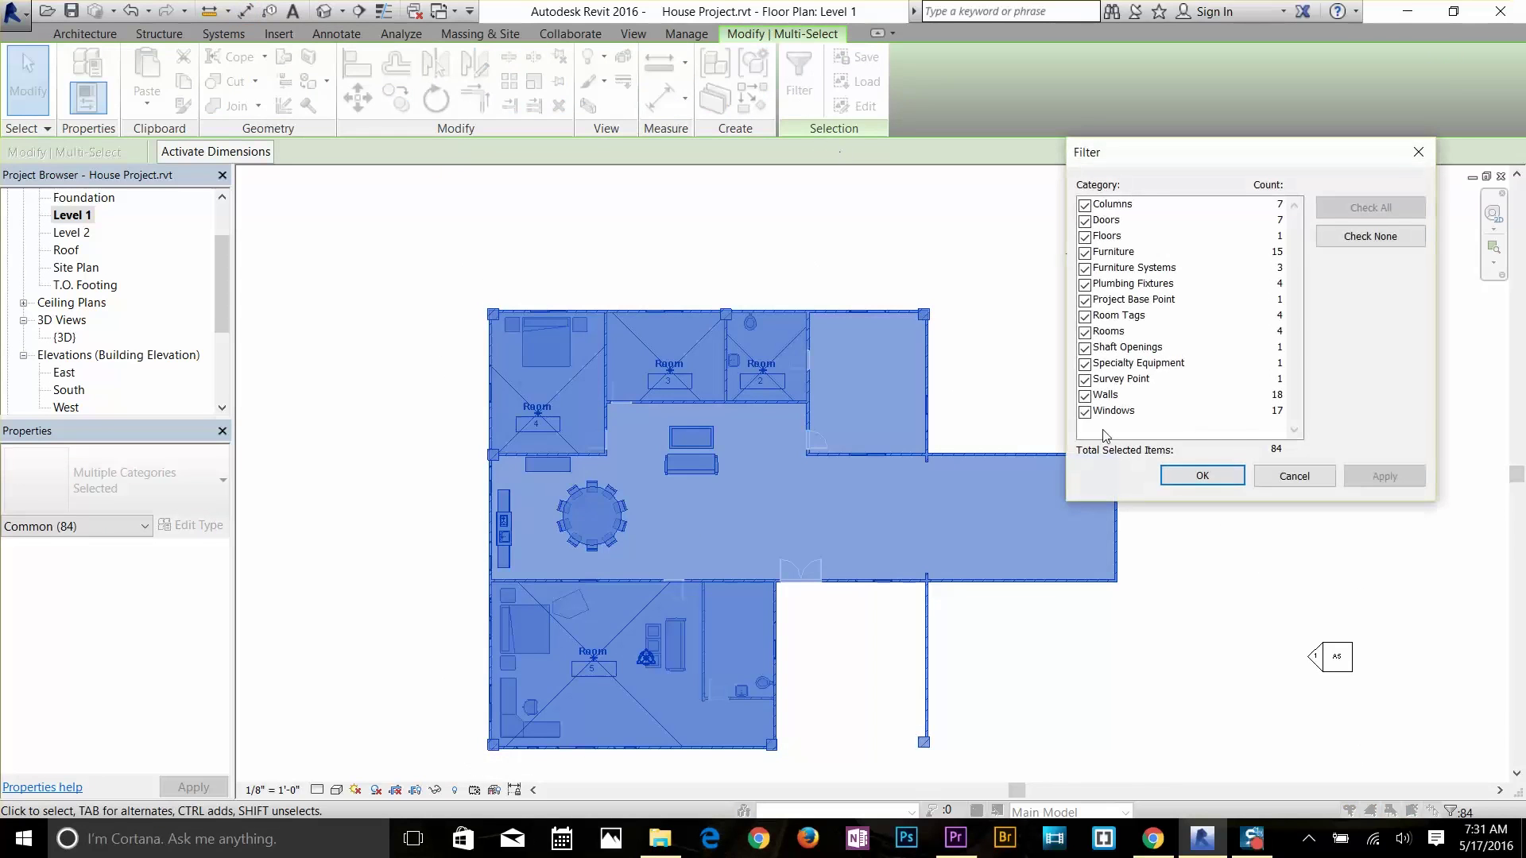
{"action": "left_click", "coordinate": [1383, 243]}
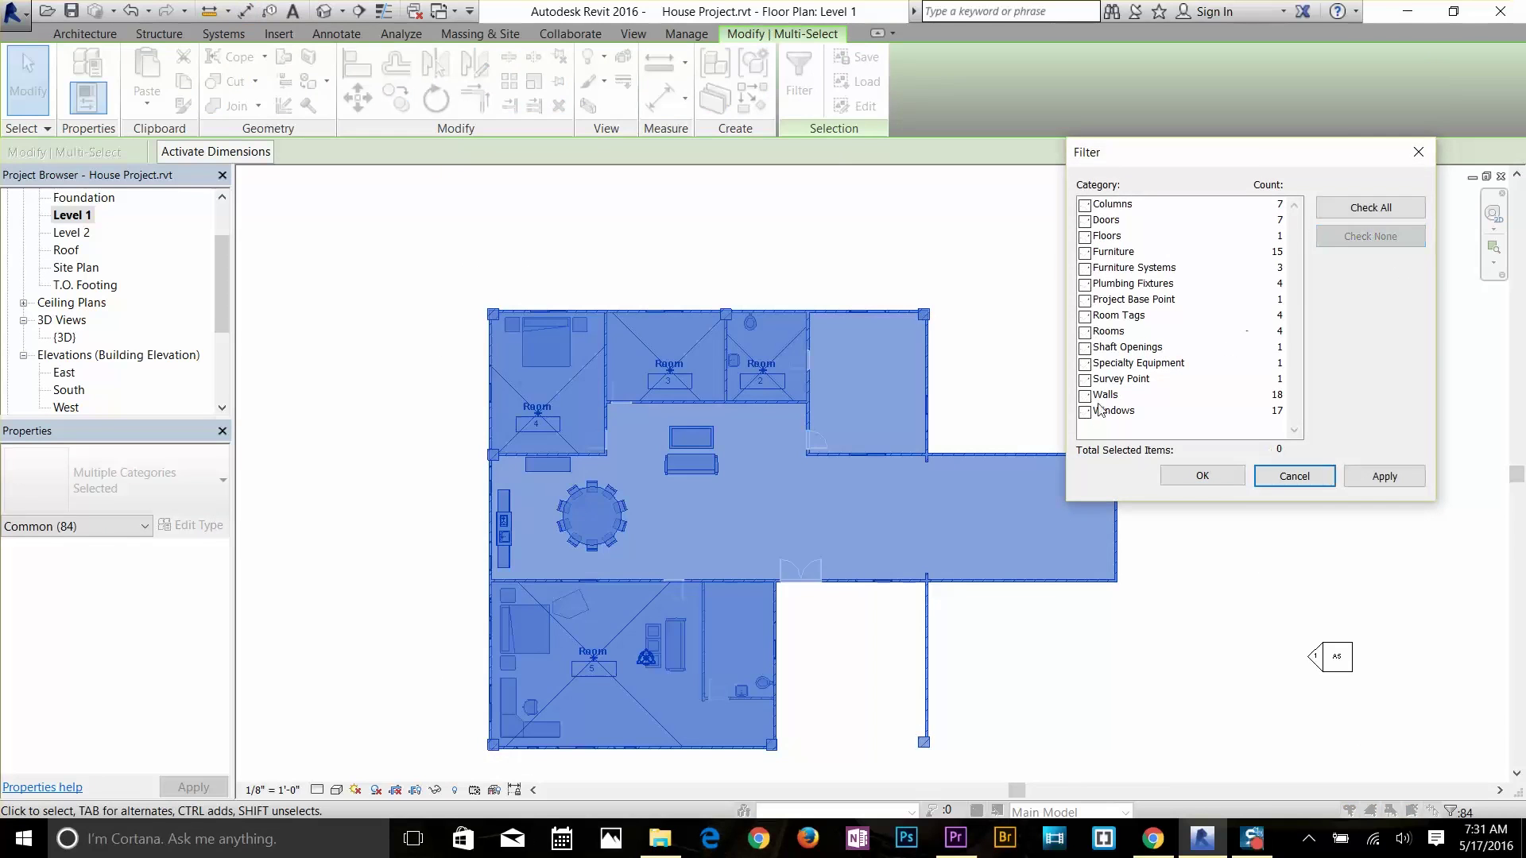
{"action": "left_click", "coordinate": [1084, 398]}
{"action": "left_click", "coordinate": [1202, 476]}
Change the 18 selected walls to the Generic - 8" basic wall type
{"action": "left_click", "coordinate": [131, 495]}
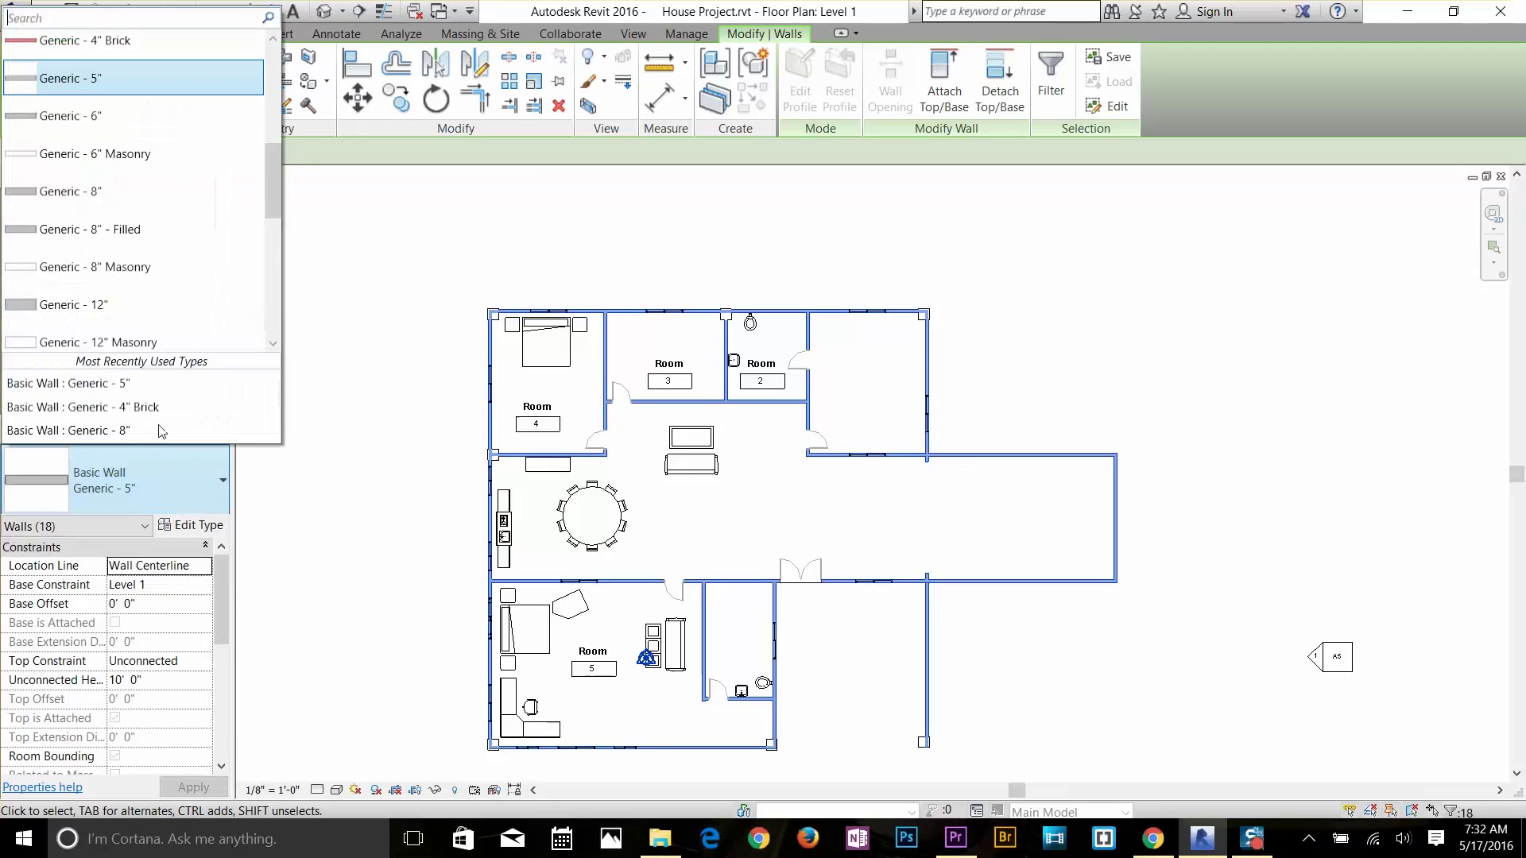
{"action": "left_click", "coordinate": [130, 189]}
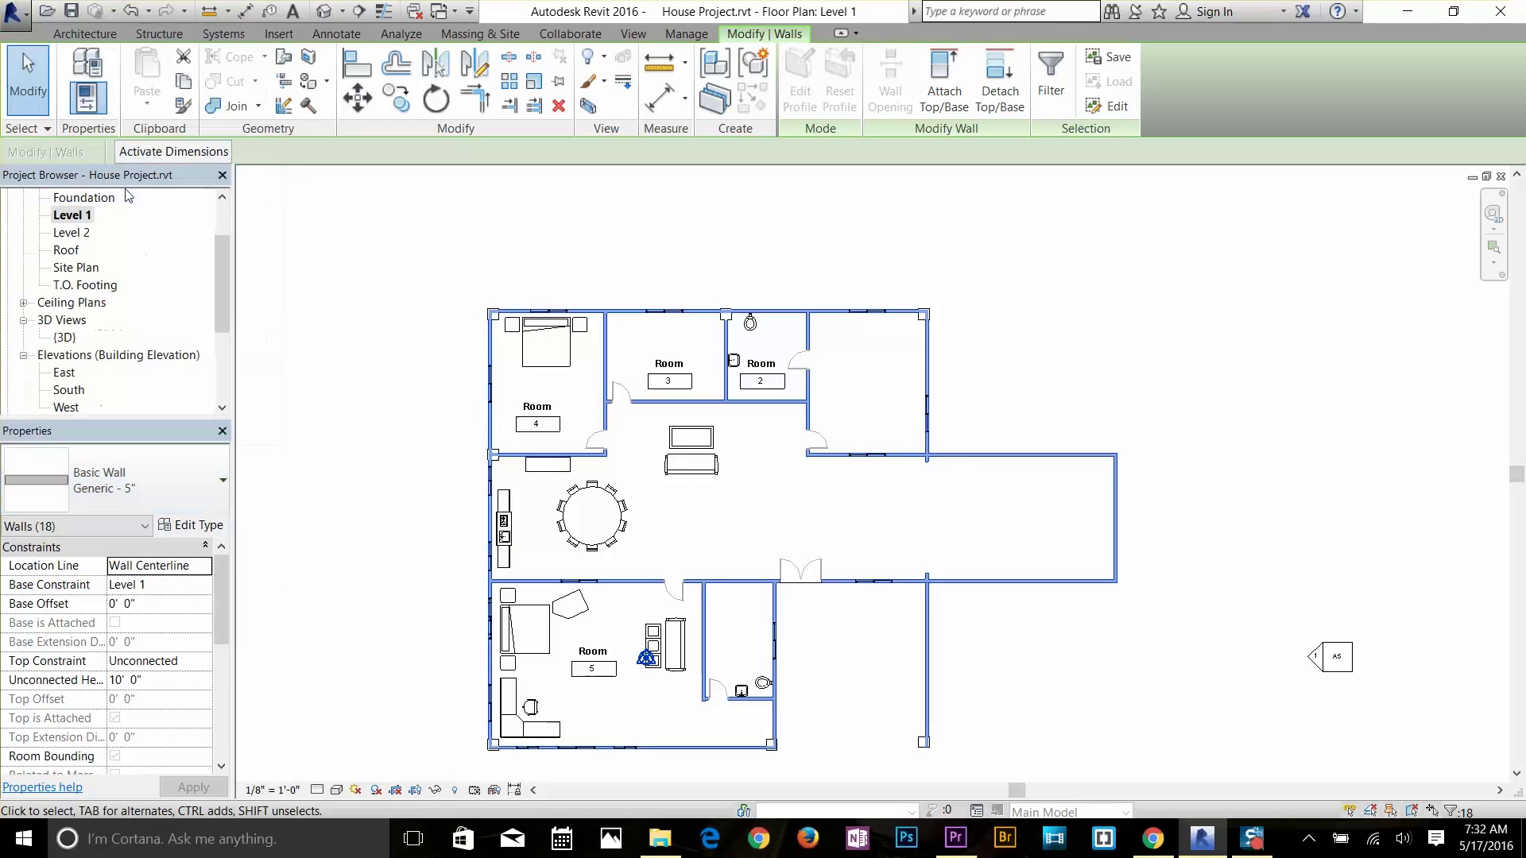
{"action": "left_click", "coordinate": [334, 437]}
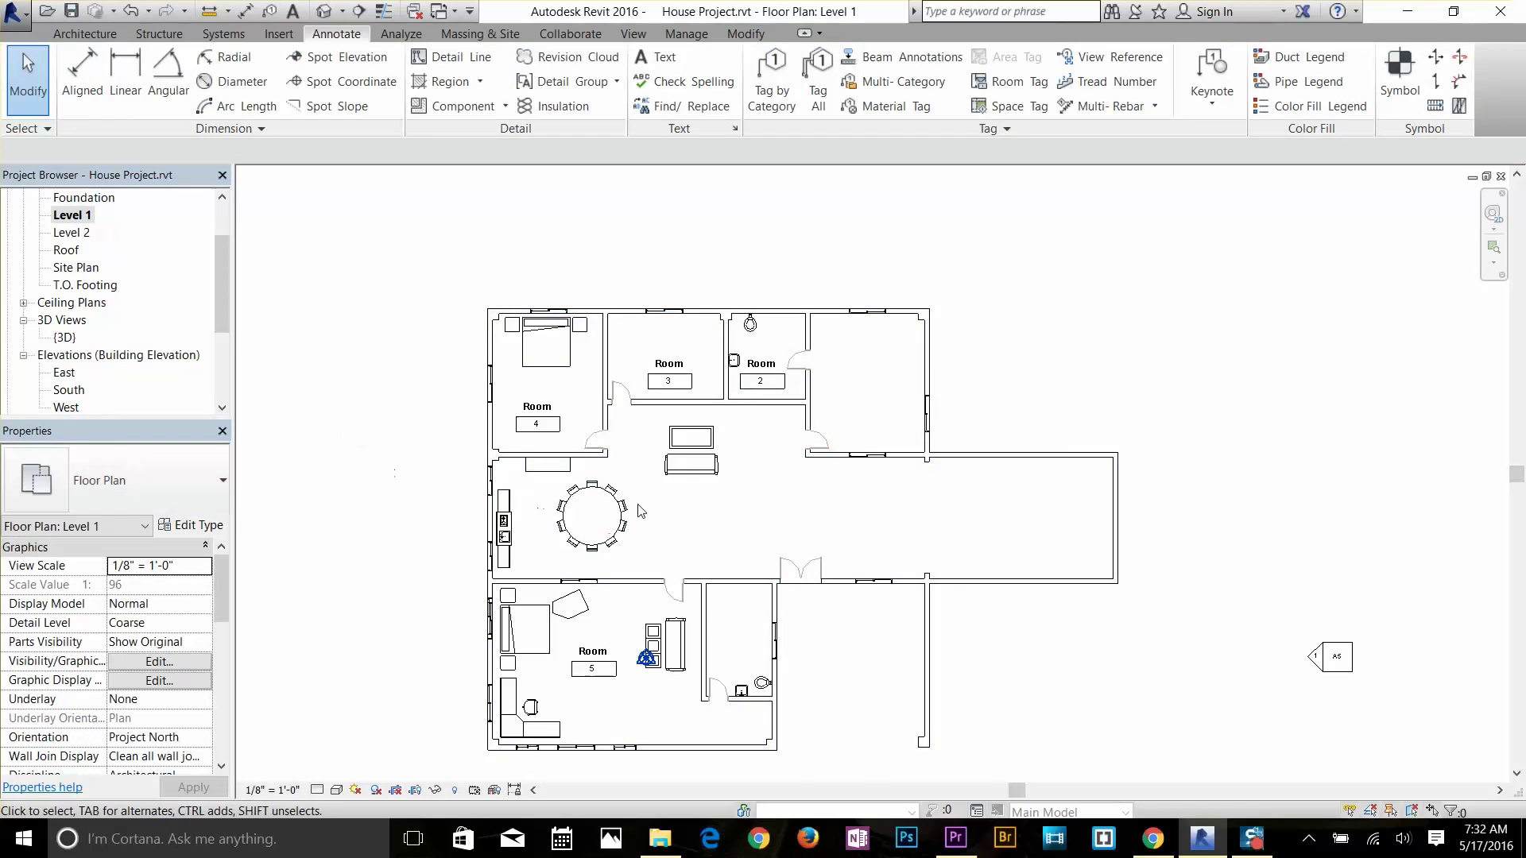
{"action": "middle_click_drag", "start_coordinate": [865, 595], "coordinate": [966, 636]}
{"action": "scroll", "coordinate": [947, 368], "scroll_direction": "up", "scroll_amount": 3}
{"action": "middle_click_drag", "start_coordinate": [947, 368], "coordinate": [1074, 430]}
{"action": "scroll", "coordinate": [1025, 422], "scroll_direction": "up", "scroll_amount": 1}
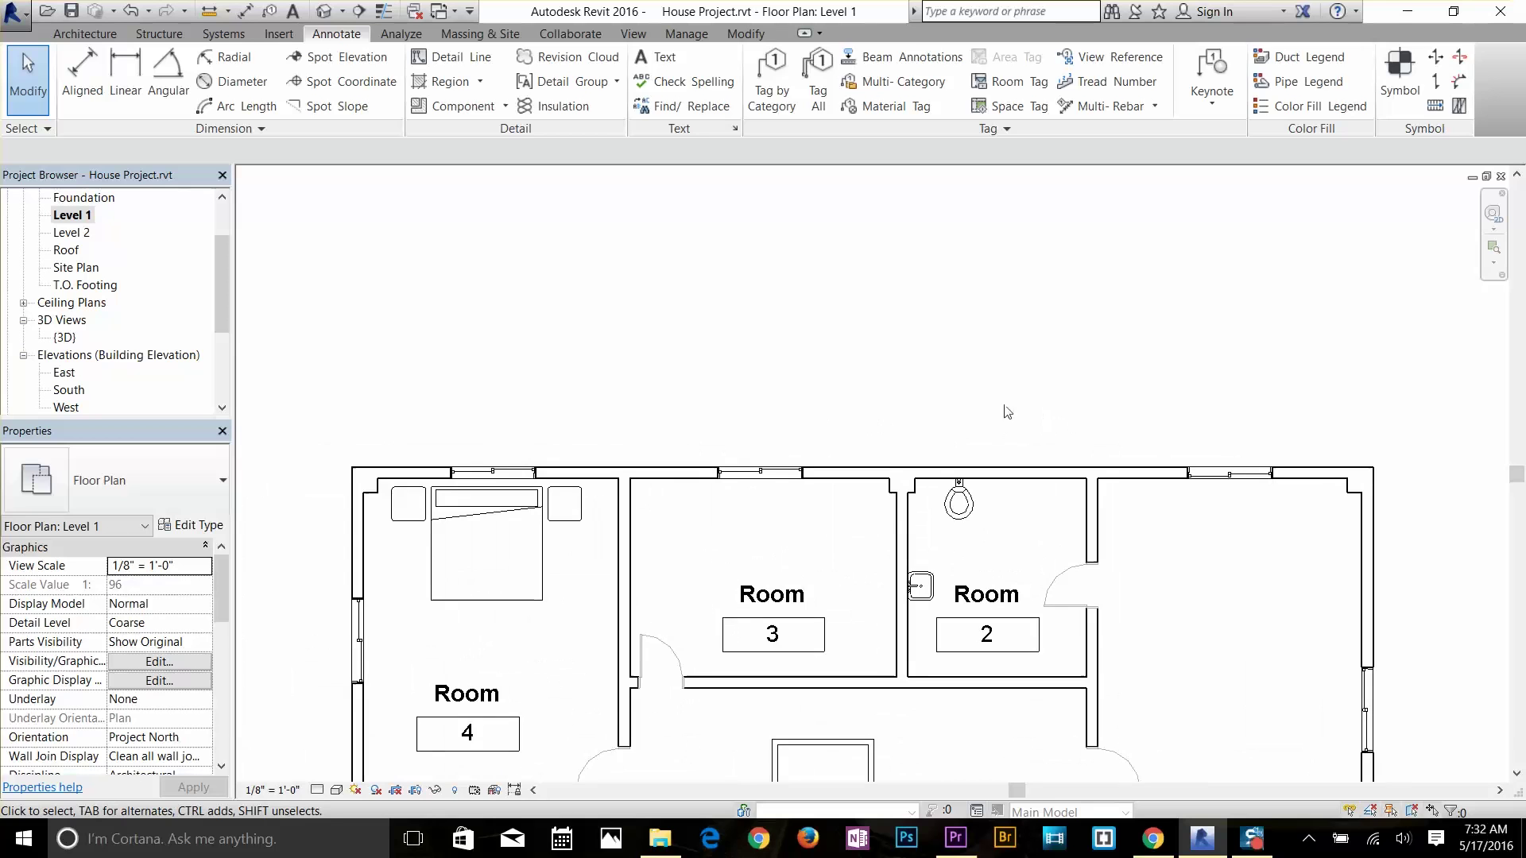
{"action": "left_click", "coordinate": [81, 79]}
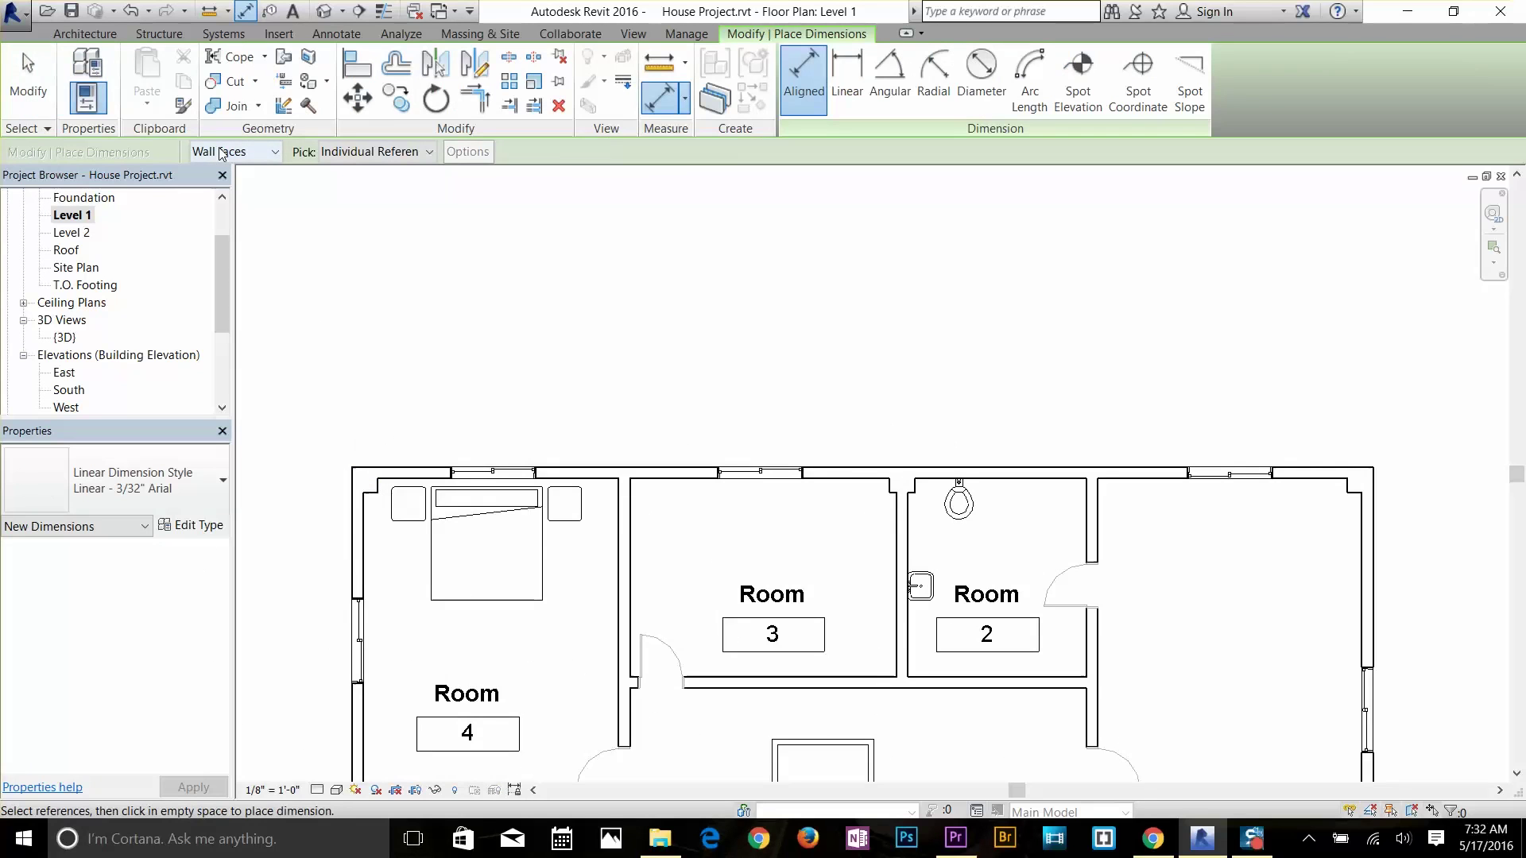
{"action": "left_click", "coordinate": [353, 490]}
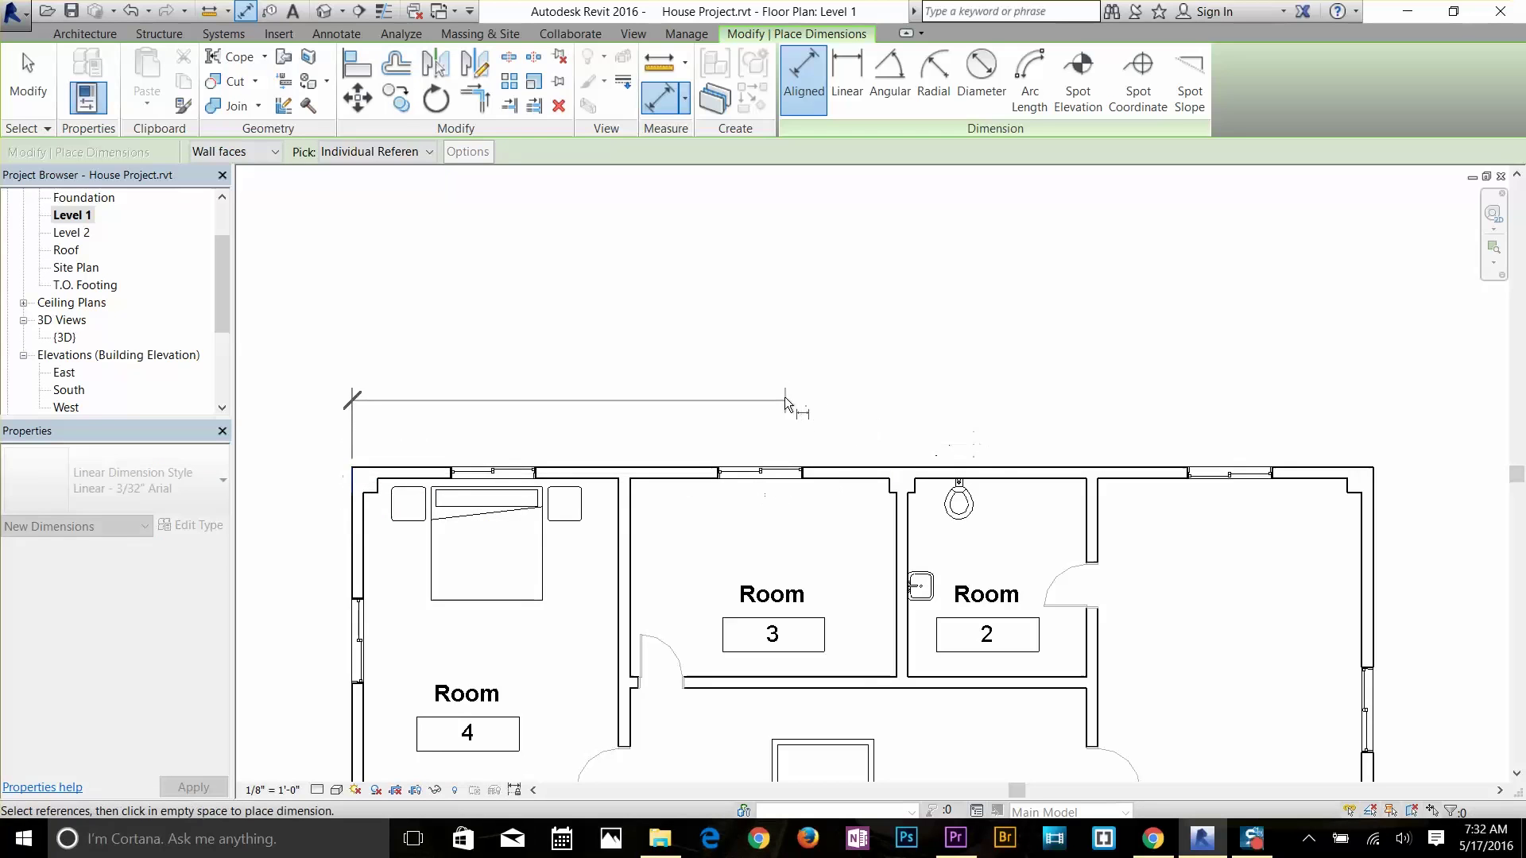
{"action": "left_click", "coordinate": [1375, 482]}
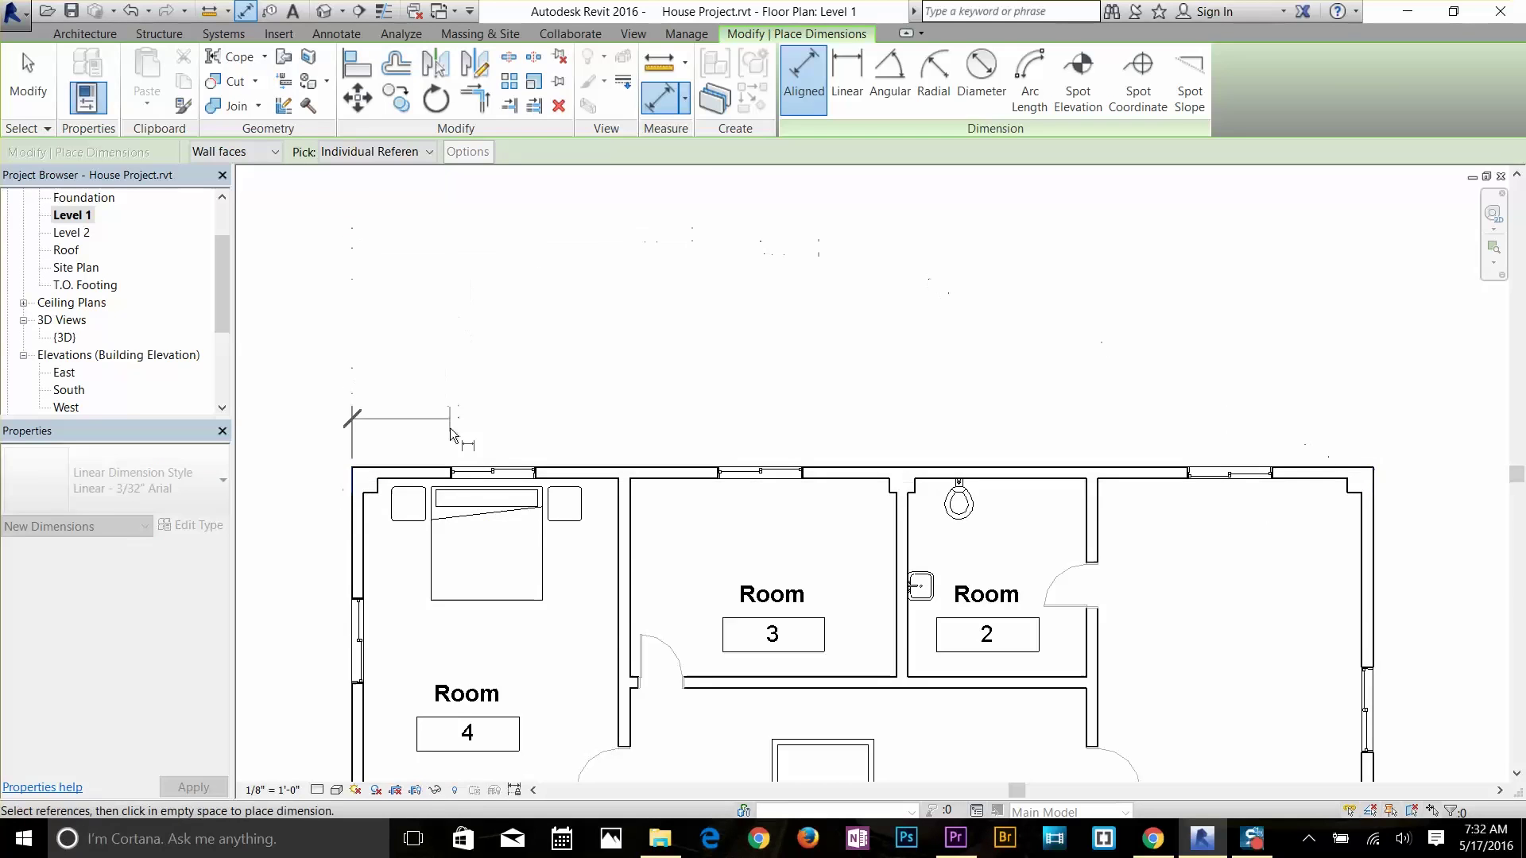
{"action": "scroll", "coordinate": [452, 483], "scroll_direction": "up", "scroll_amount": 3}
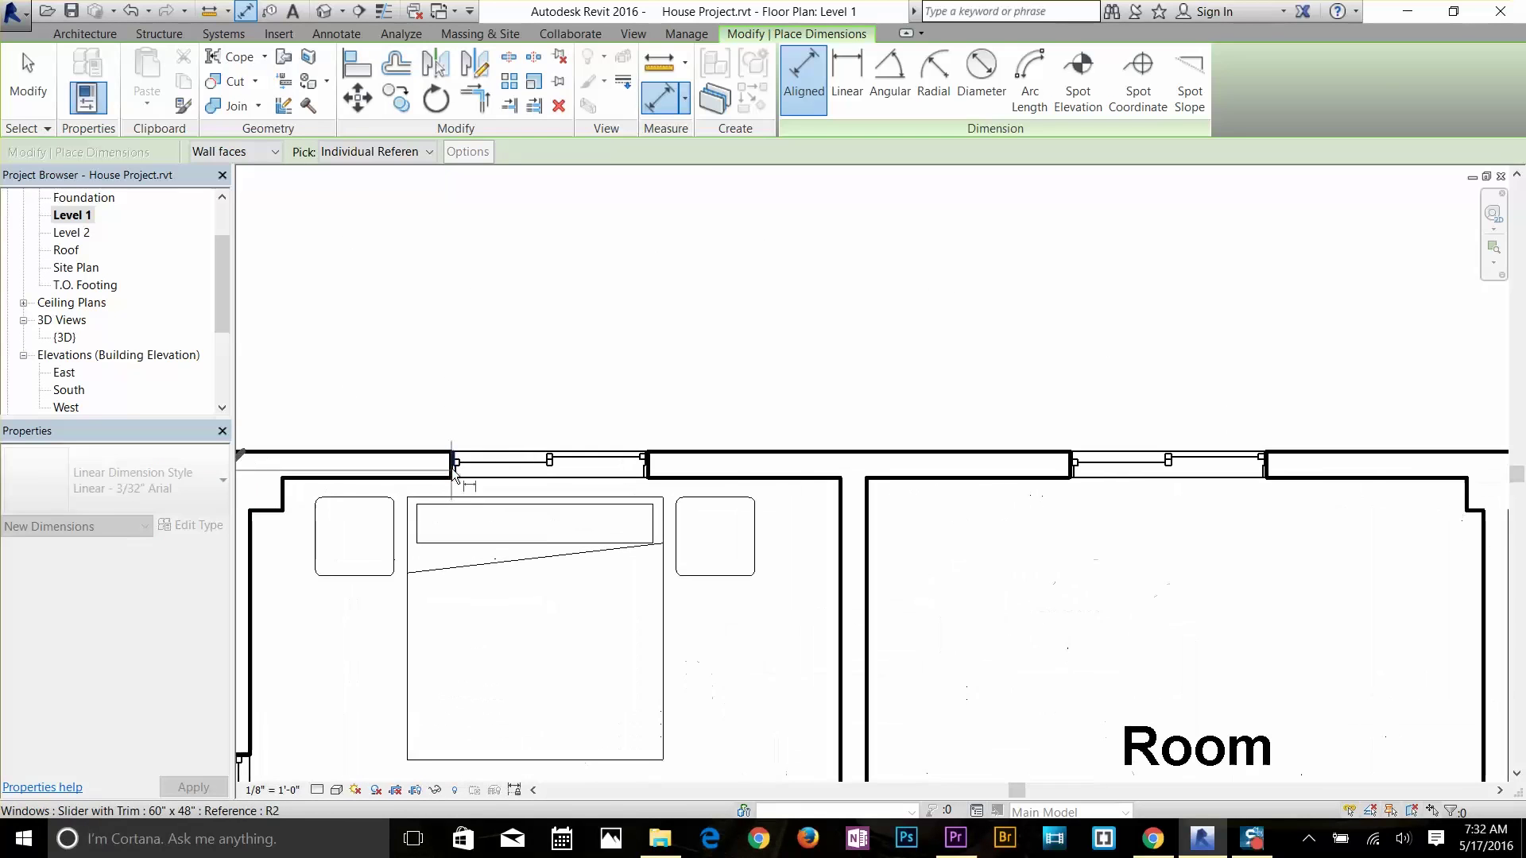
{"action": "left_click", "coordinate": [454, 477]}
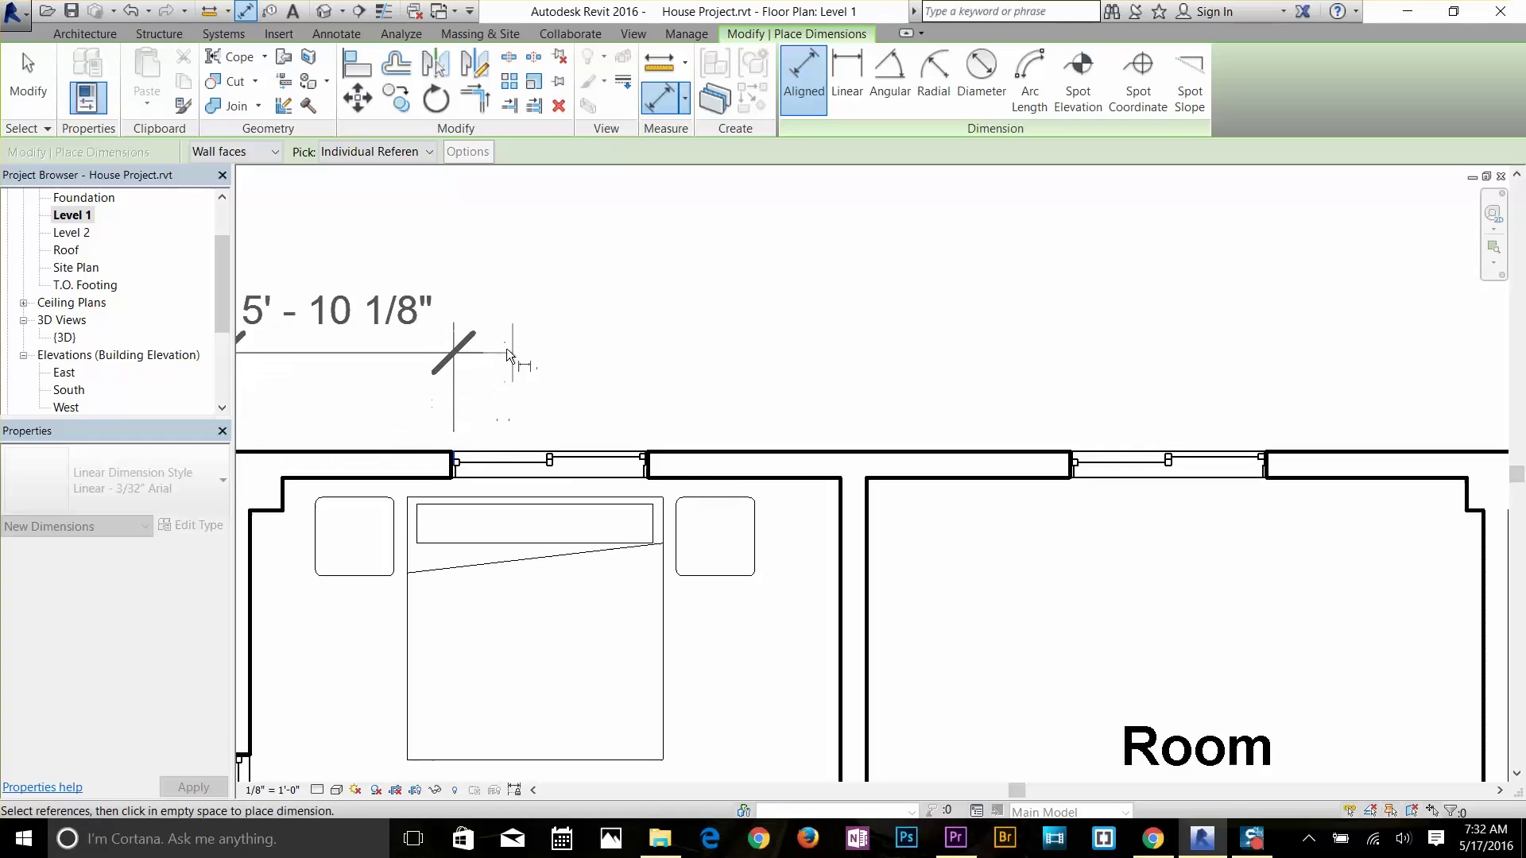
{"action": "left_click", "coordinate": [649, 465]}
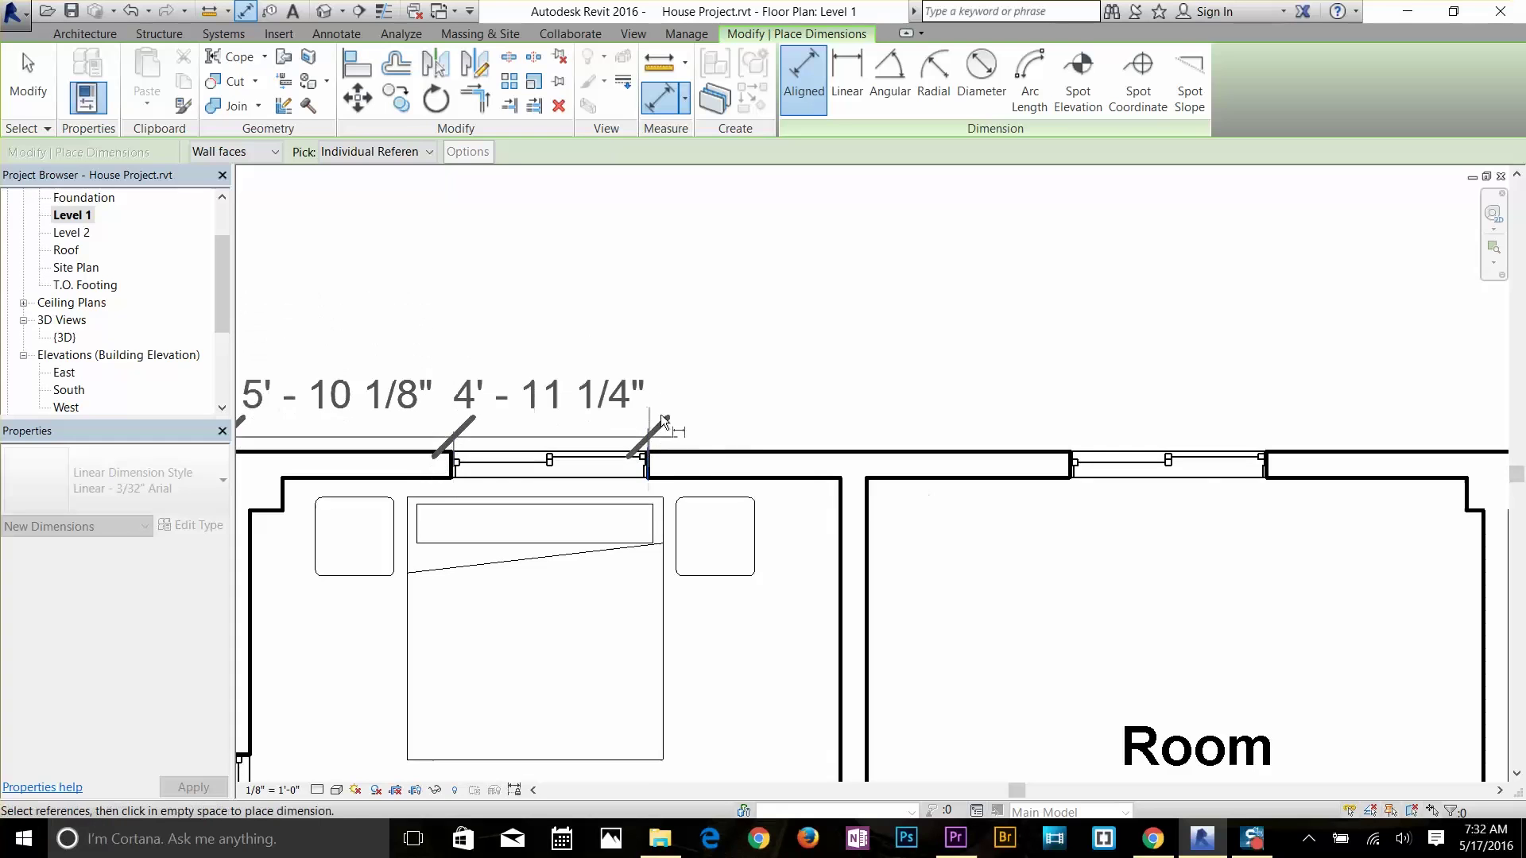
{"action": "left_click", "coordinate": [1073, 465]}
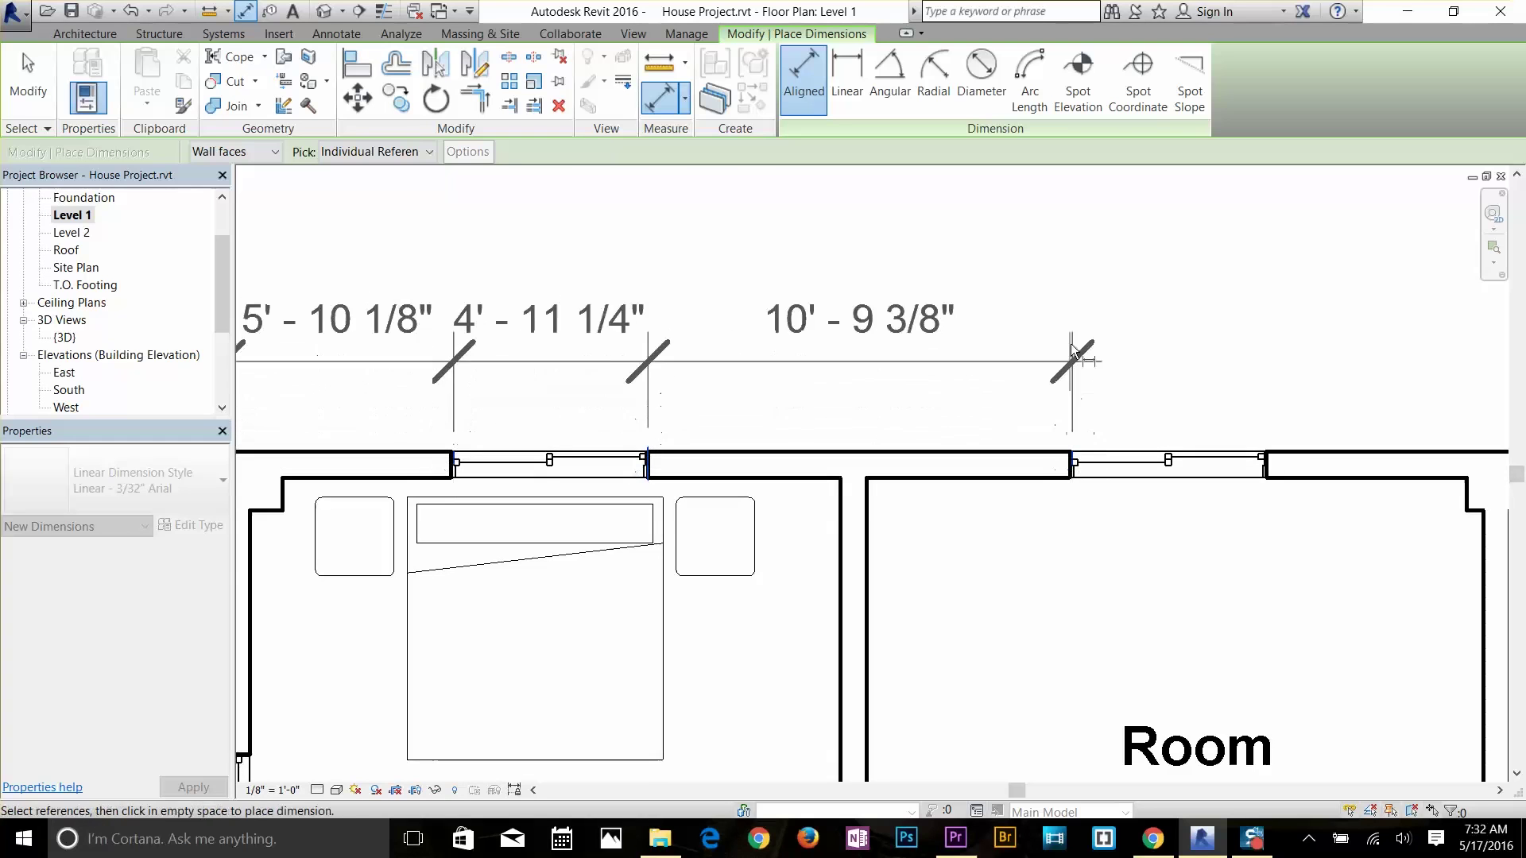
{"action": "scroll", "coordinate": [1052, 342], "scroll_direction": "down", "scroll_amount": 2}
{"action": "left_click", "coordinate": [1217, 436]}
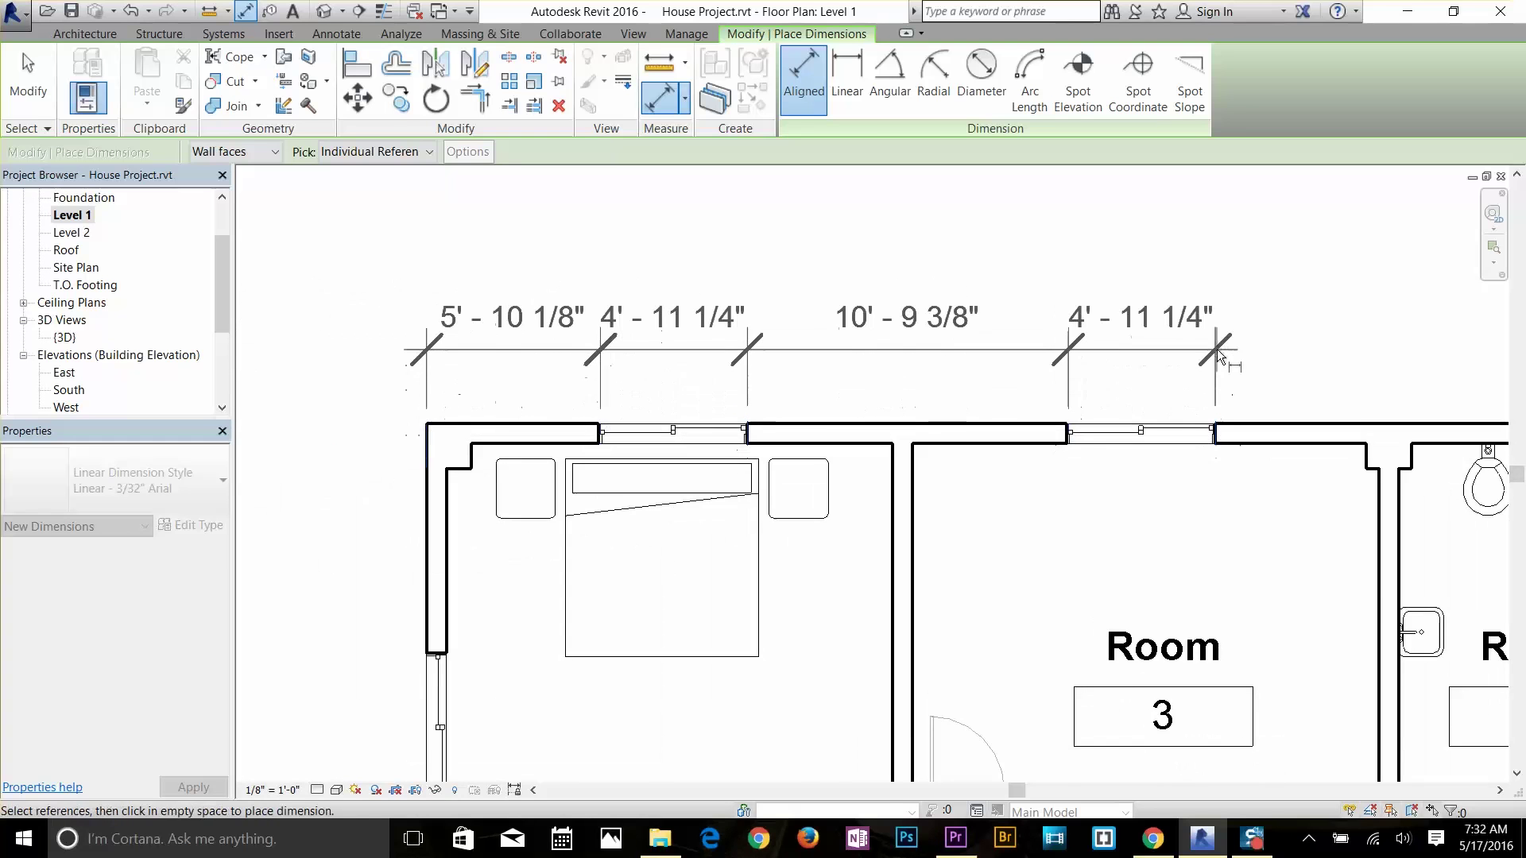
{"action": "left_click", "coordinate": [1217, 350]}
{"action": "scroll", "coordinate": [1113, 397], "scroll_direction": "down", "scroll_amount": 1}
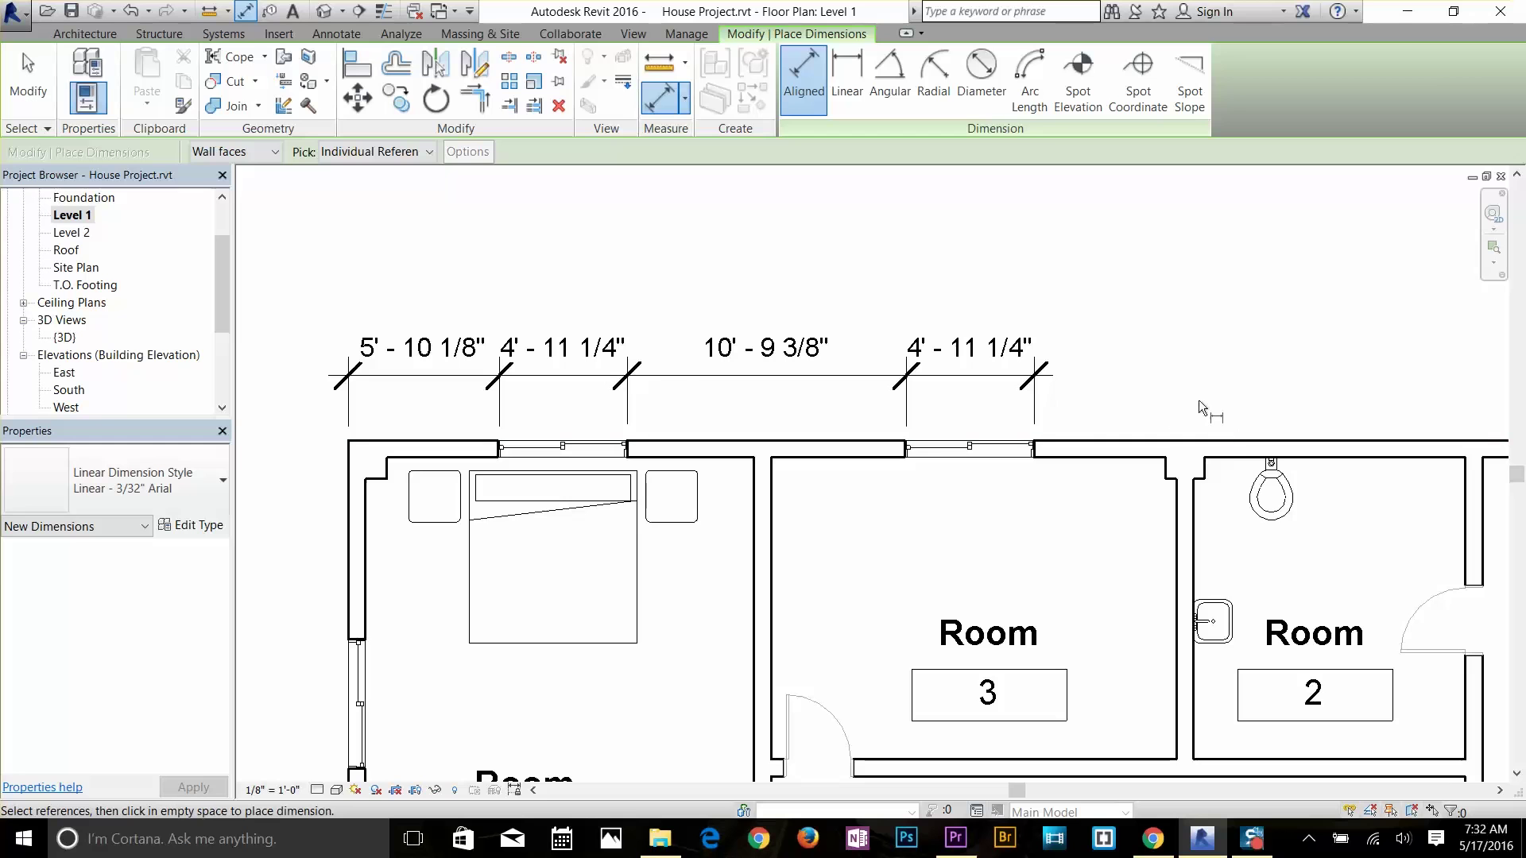
{"action": "key", "text": "Escape"}
{"action": "left_click_drag", "start_coordinate": [1111, 324], "coordinate": [348, 390]}
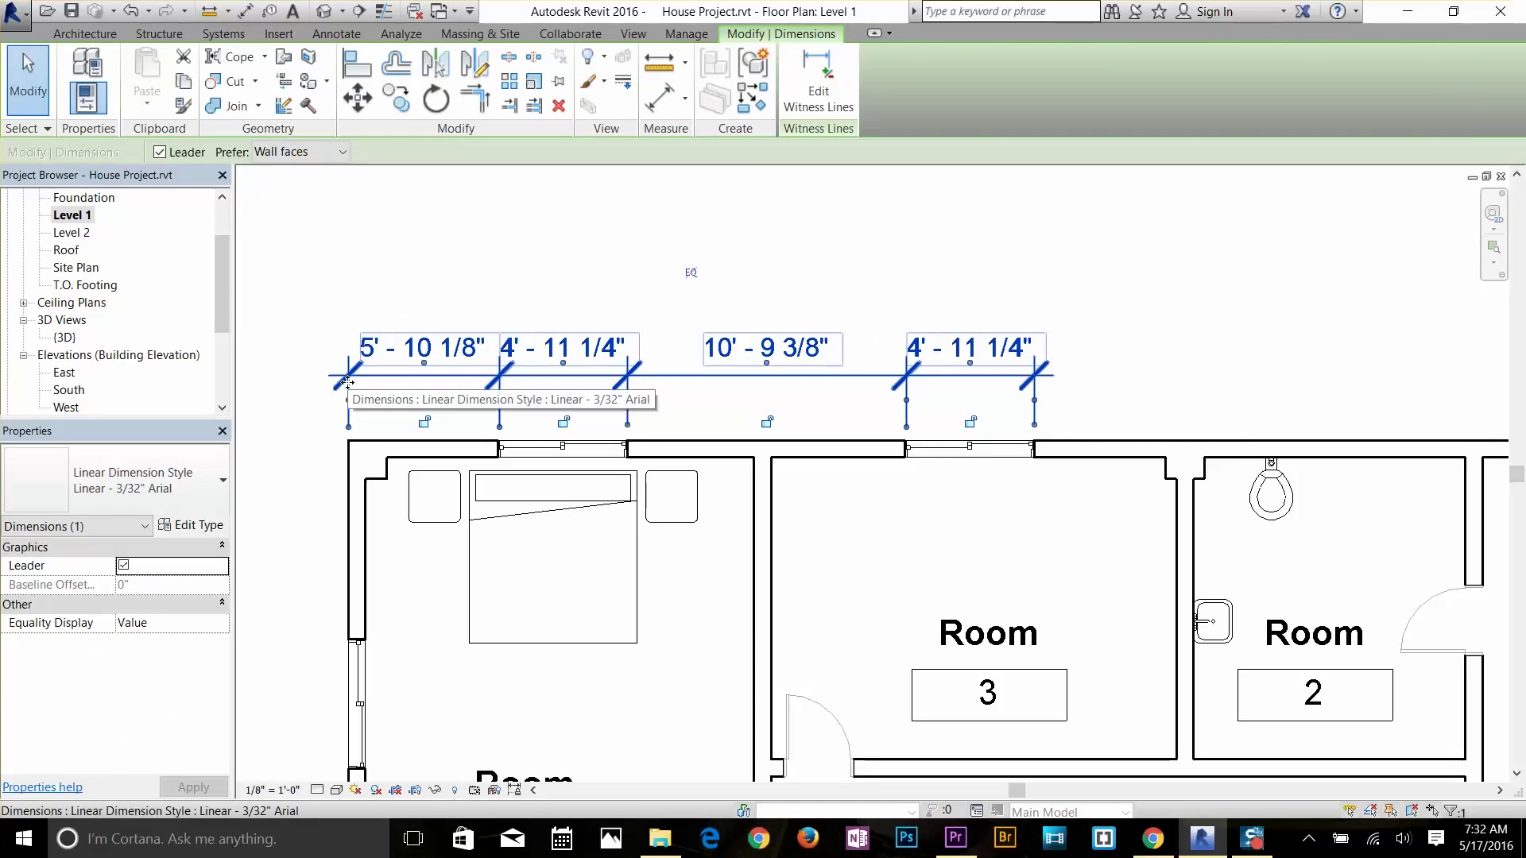
{"action": "key", "text": "Delete"}
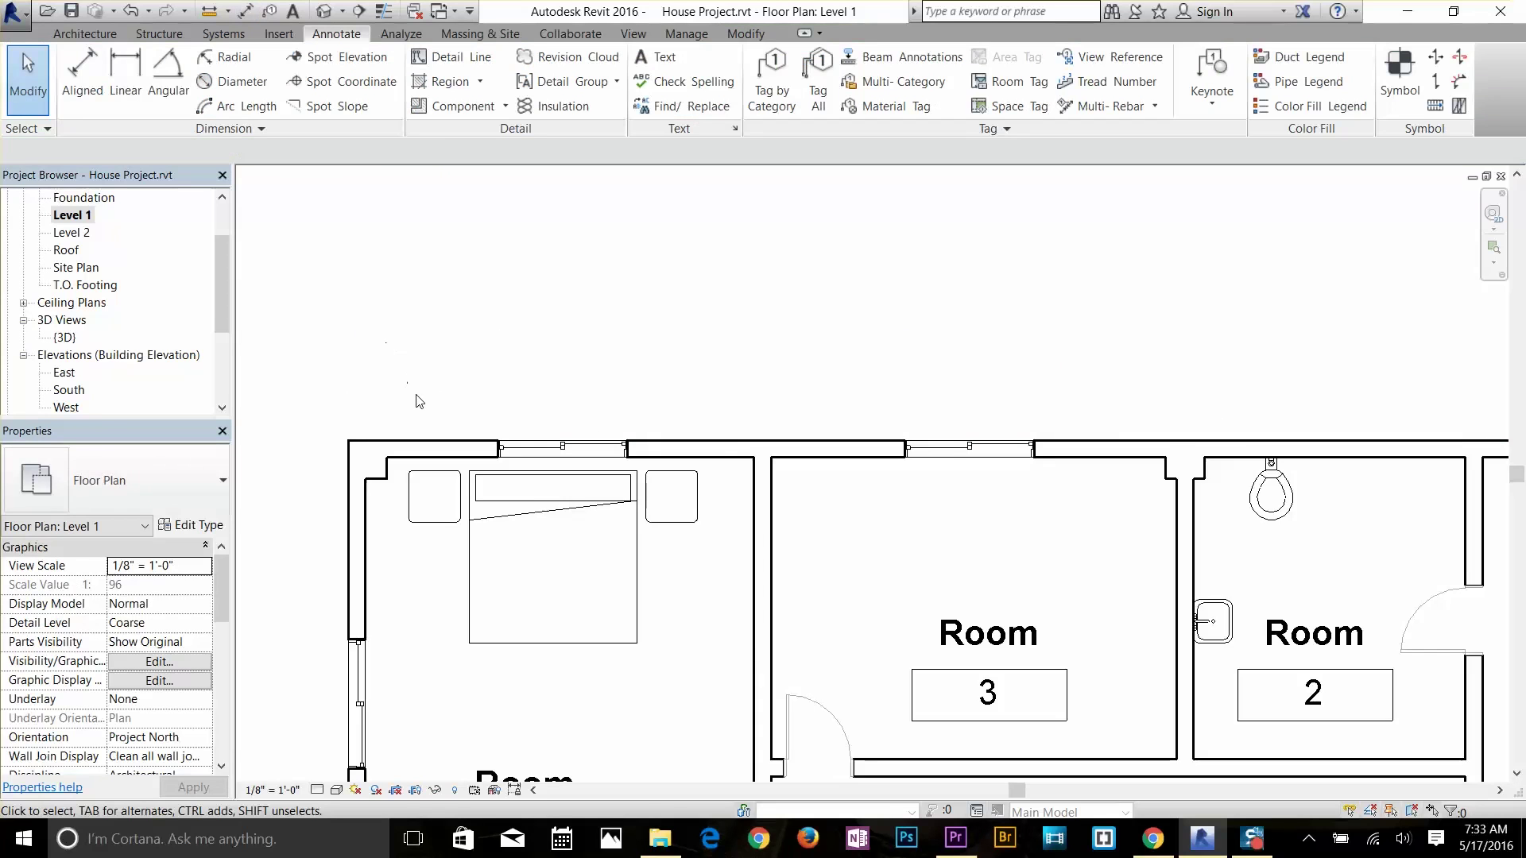
{"action": "scroll", "coordinate": [420, 402], "scroll_direction": "down", "scroll_amount": 1}
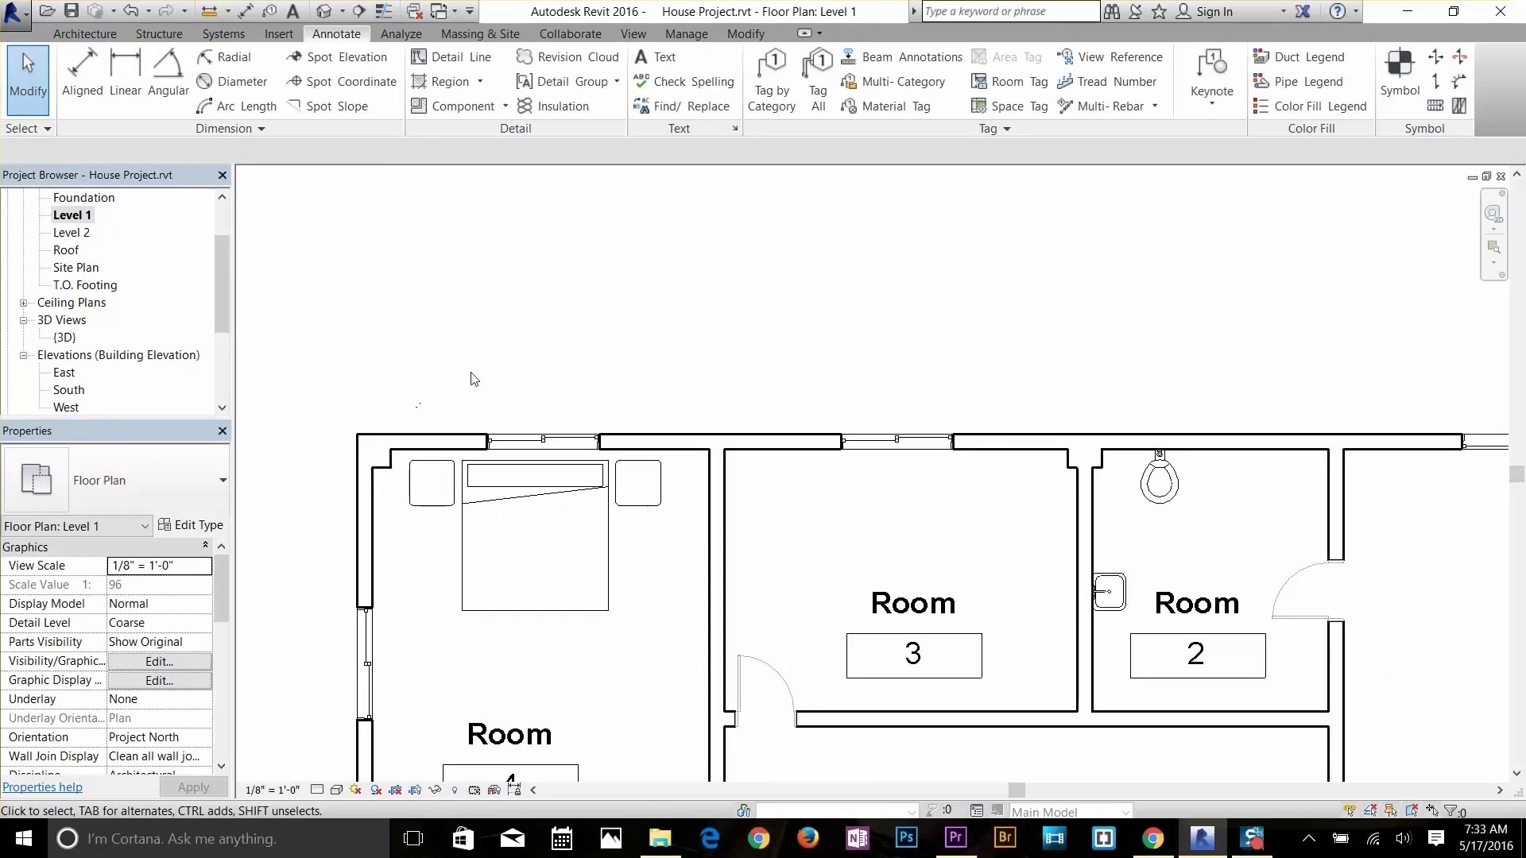
With Pick set to Entire Walls, place a trial dimension string above the top wall
{"action": "left_click", "coordinate": [81, 79]}
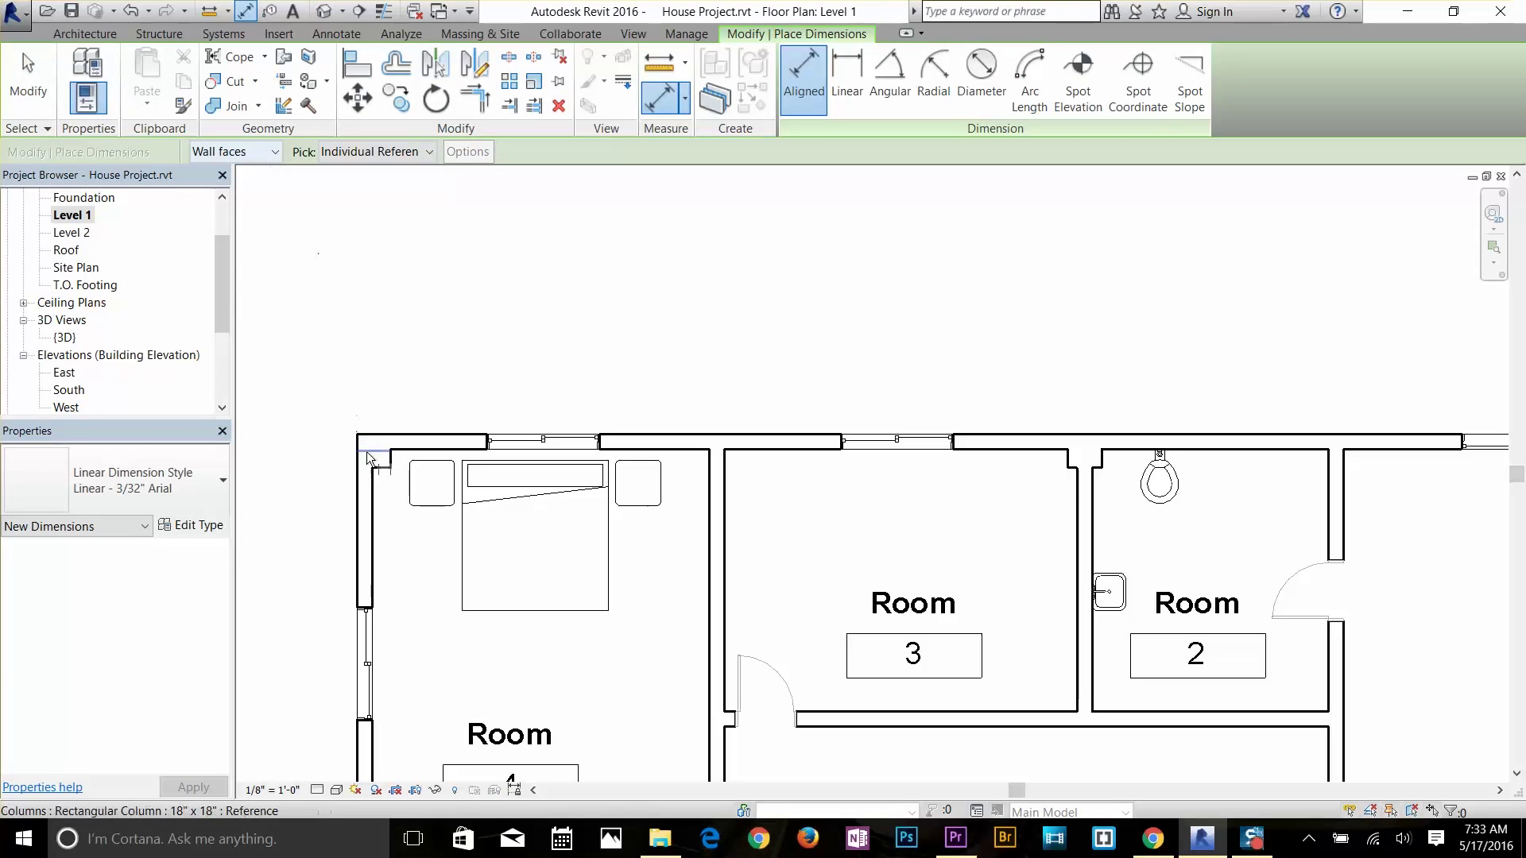
{"action": "left_click", "coordinate": [397, 152]}
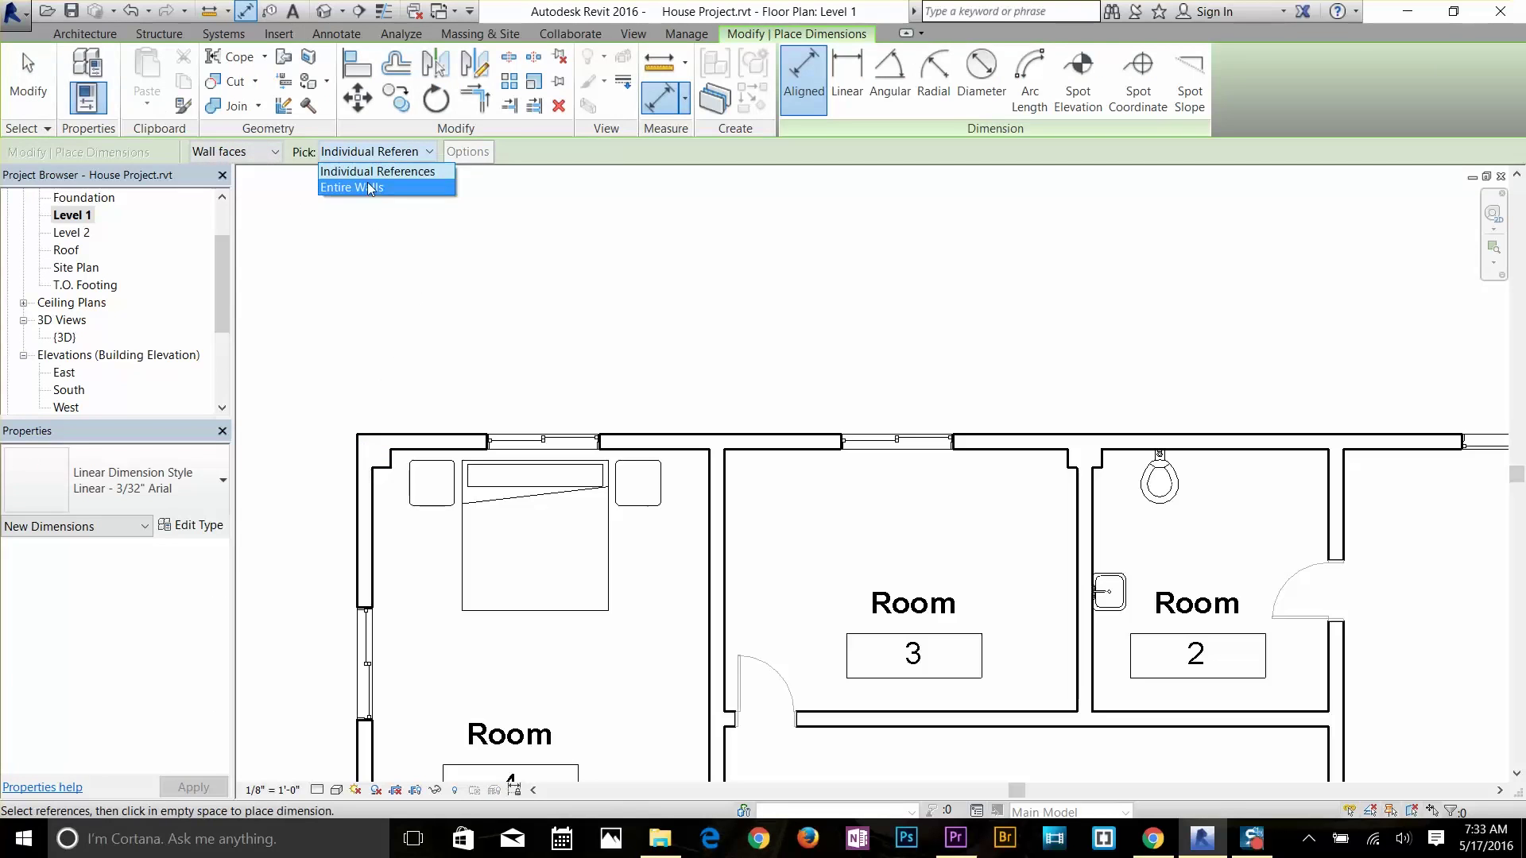
{"action": "left_click", "coordinate": [361, 188]}
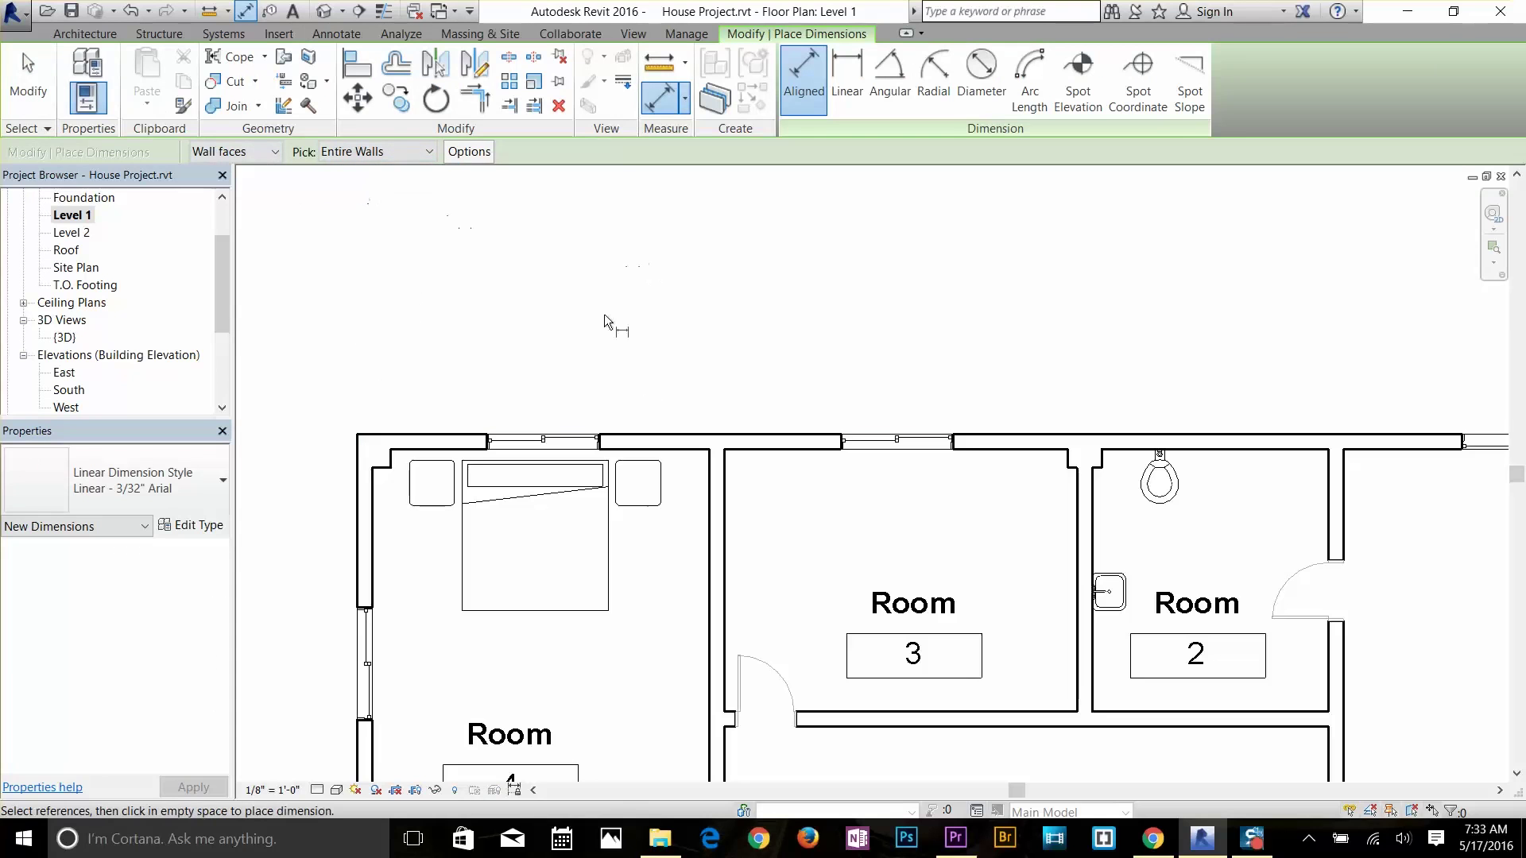
{"action": "left_click", "coordinate": [680, 433]}
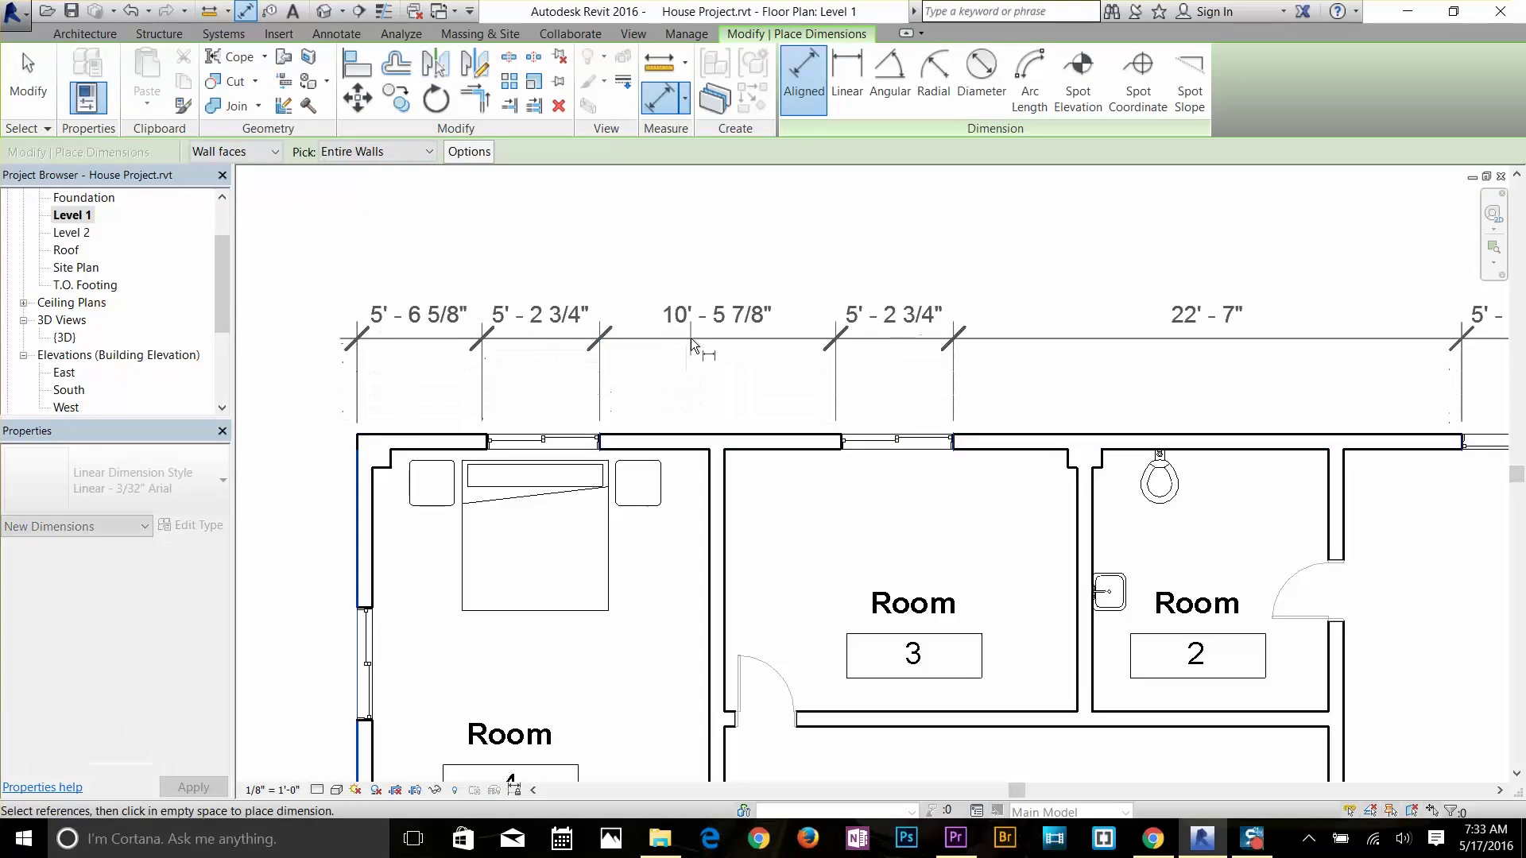
{"action": "middle_click_drag", "start_coordinate": [690, 337], "coordinate": [661, 395]}
{"action": "scroll", "coordinate": [645, 388], "scroll_direction": "down", "scroll_amount": 3}
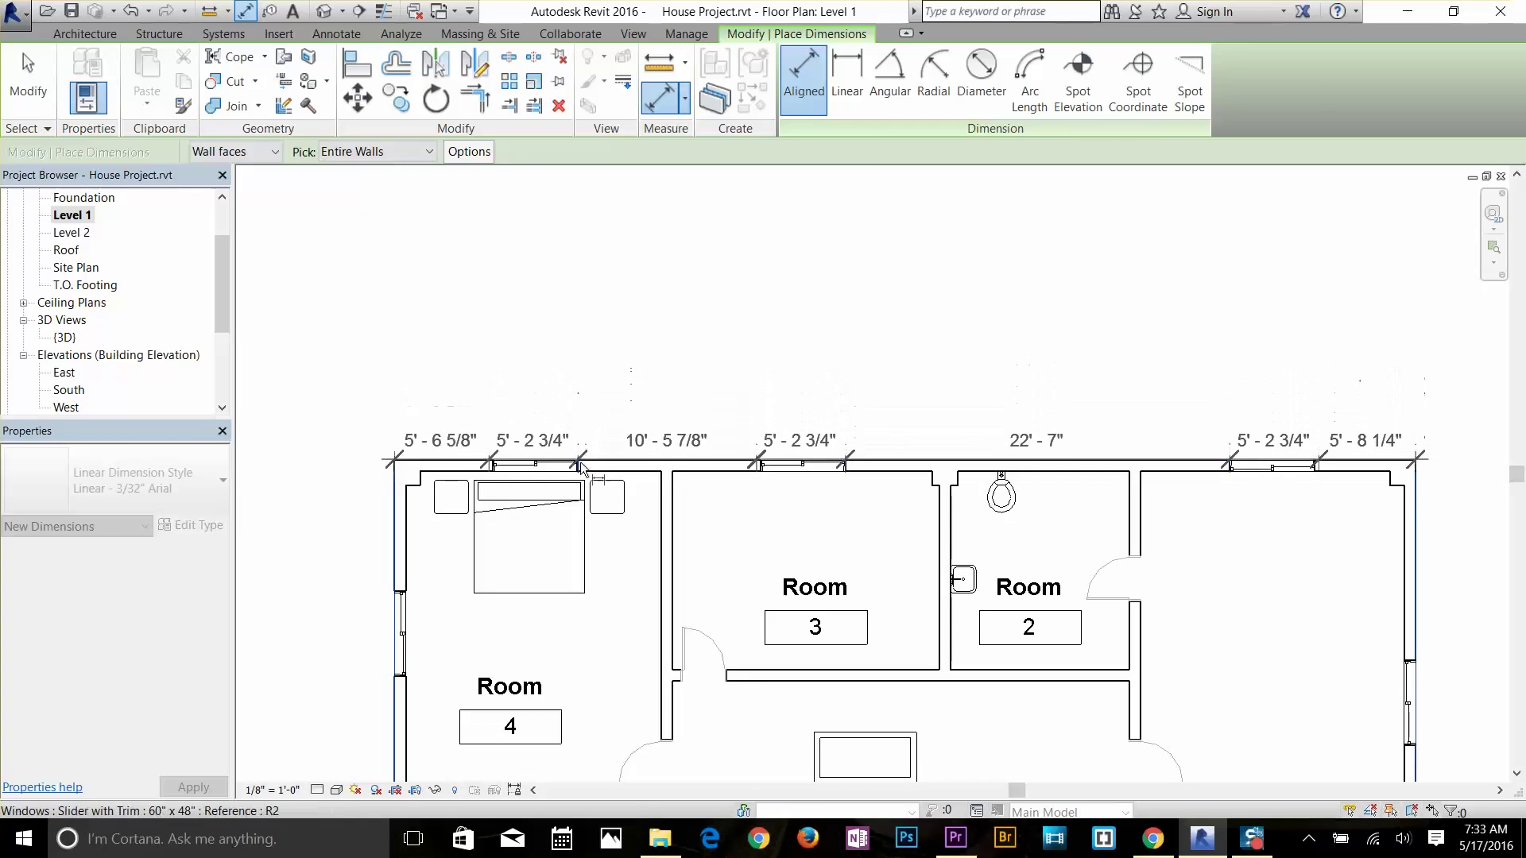
{"action": "left_click", "coordinate": [590, 398]}
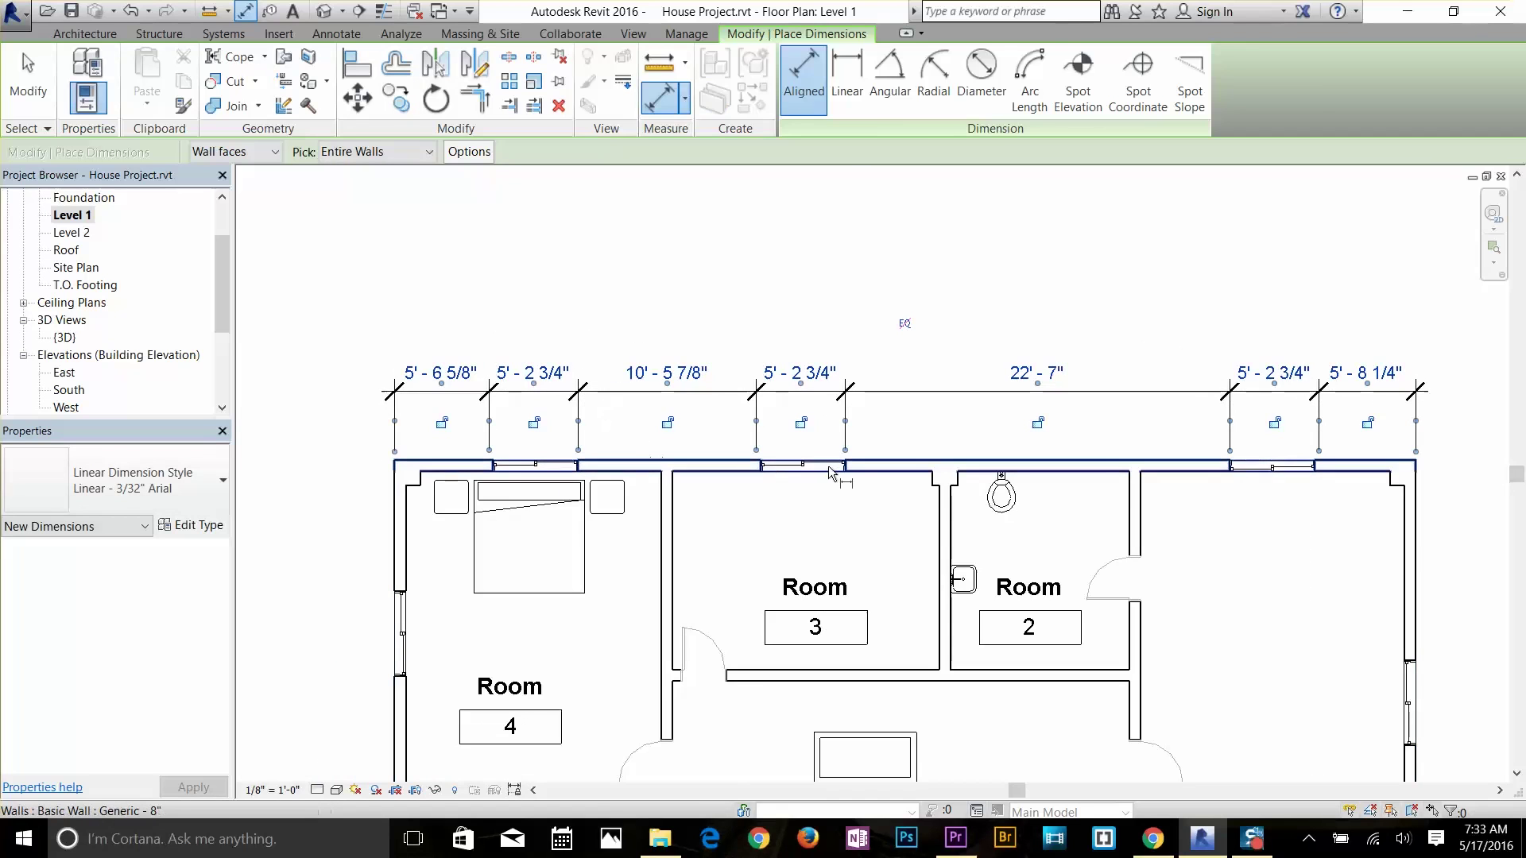
{"action": "right_click", "coordinate": [1091, 364]}
{"action": "left_click", "coordinate": [1121, 368]}
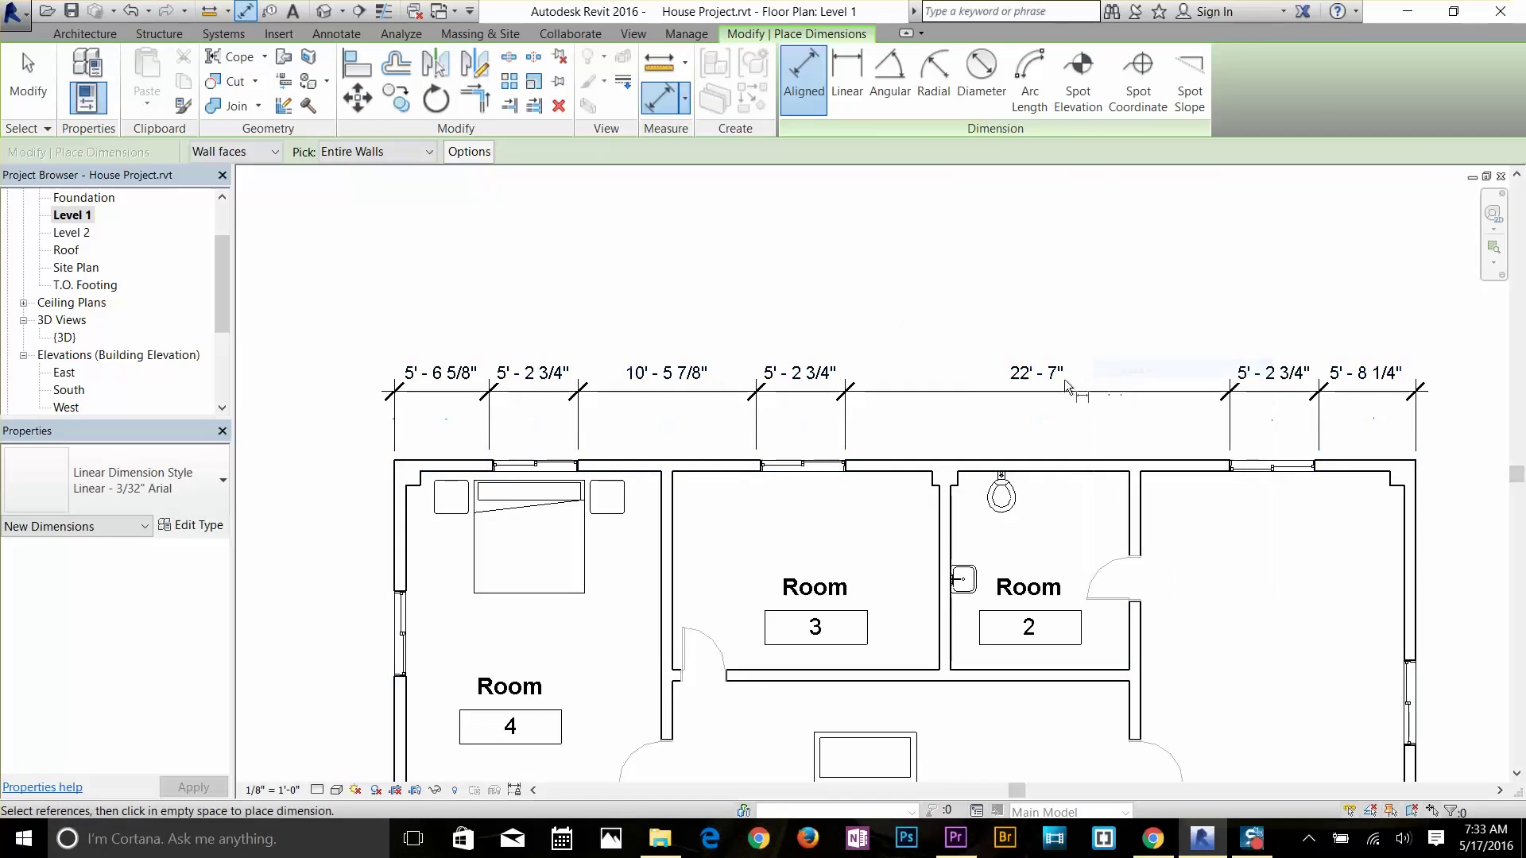
{"action": "key", "text": "Escape"}
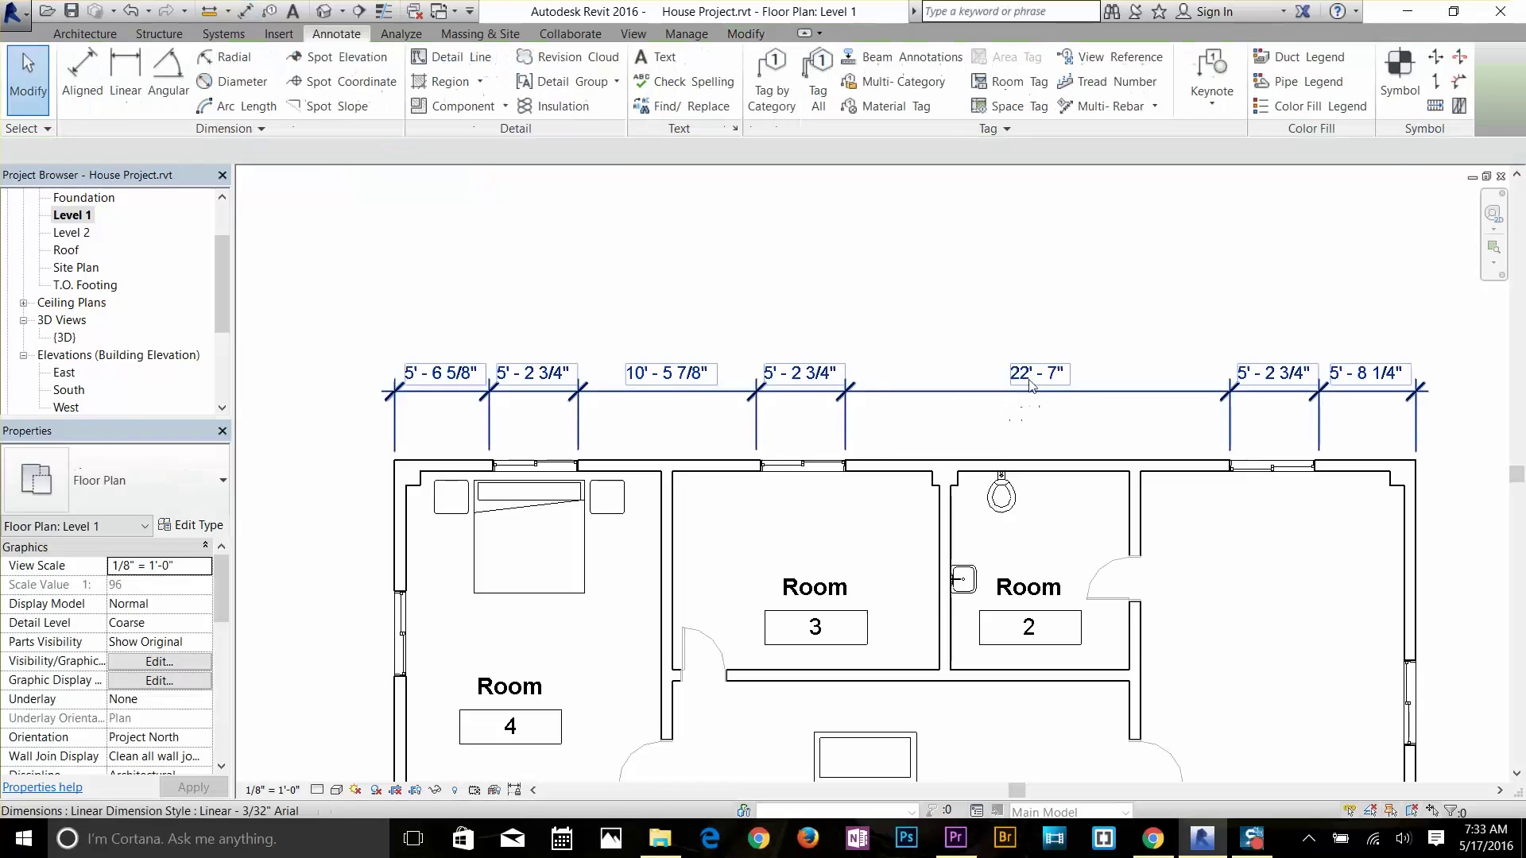
Lift the 22' - 7" value up on a leader, then delete the trial dimension string
{"action": "left_click", "coordinate": [1041, 382]}
{"action": "left_click", "coordinate": [1042, 382]}
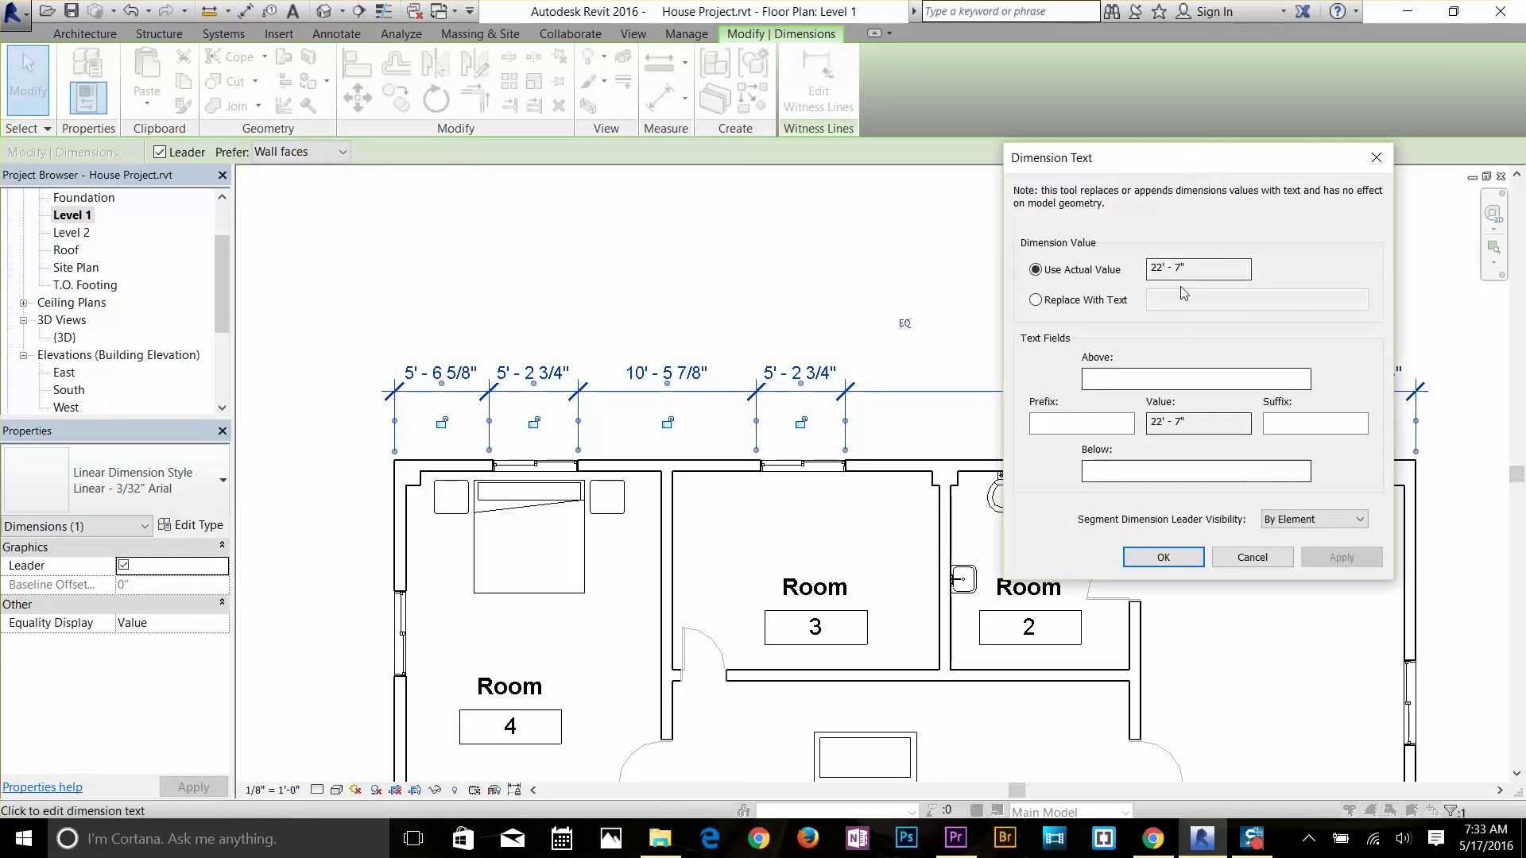
{"action": "left_click", "coordinate": [1168, 557]}
{"action": "left_click_drag", "start_coordinate": [1043, 390], "coordinate": [763, 211]}
{"action": "left_click", "coordinate": [954, 306]}
{"action": "left_click", "coordinate": [1025, 318]}
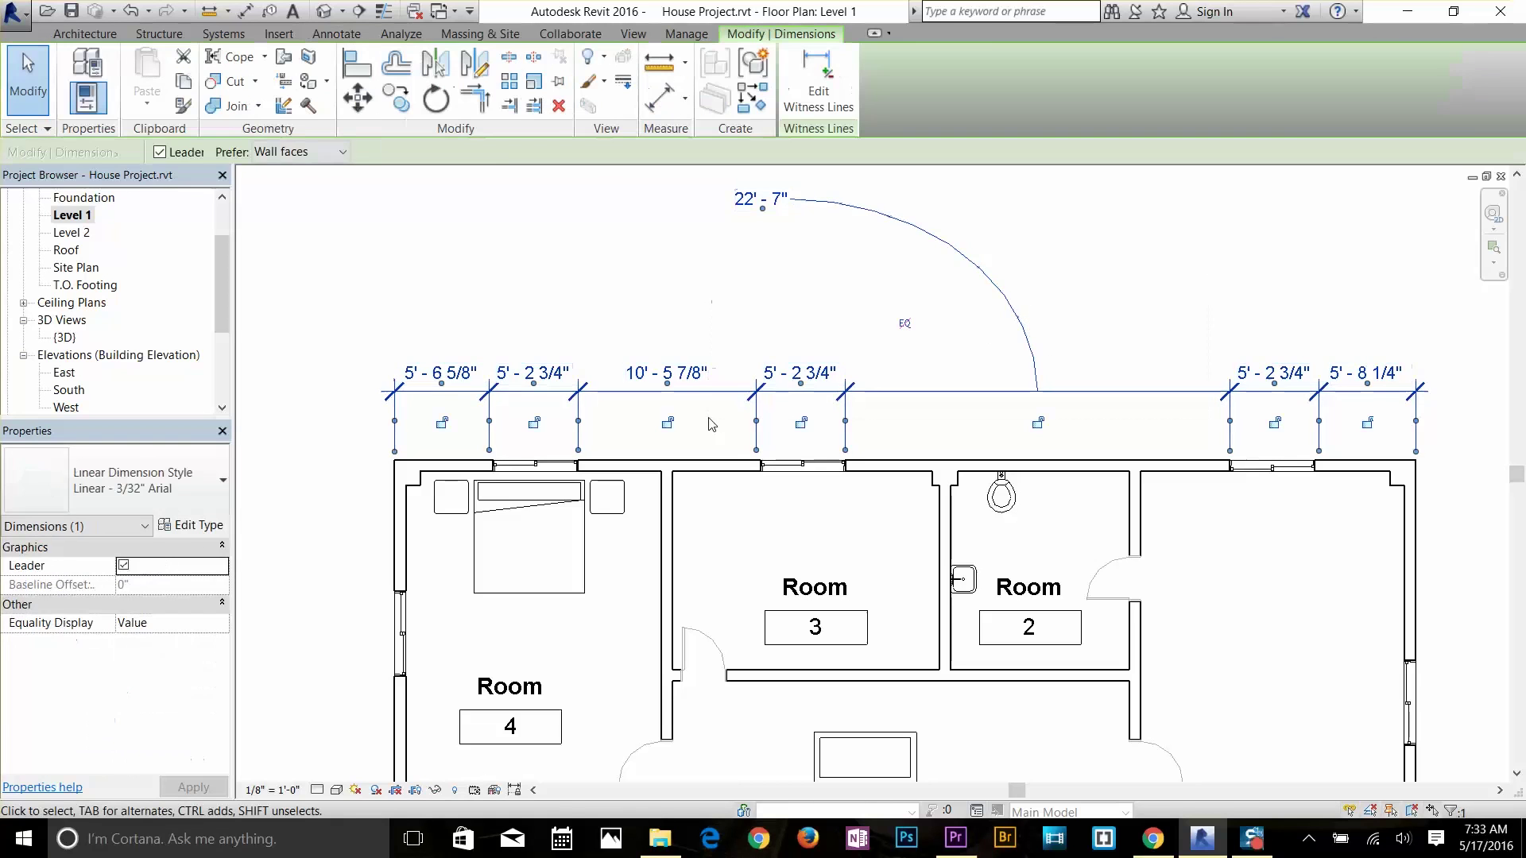
{"action": "key", "text": "Delete"}
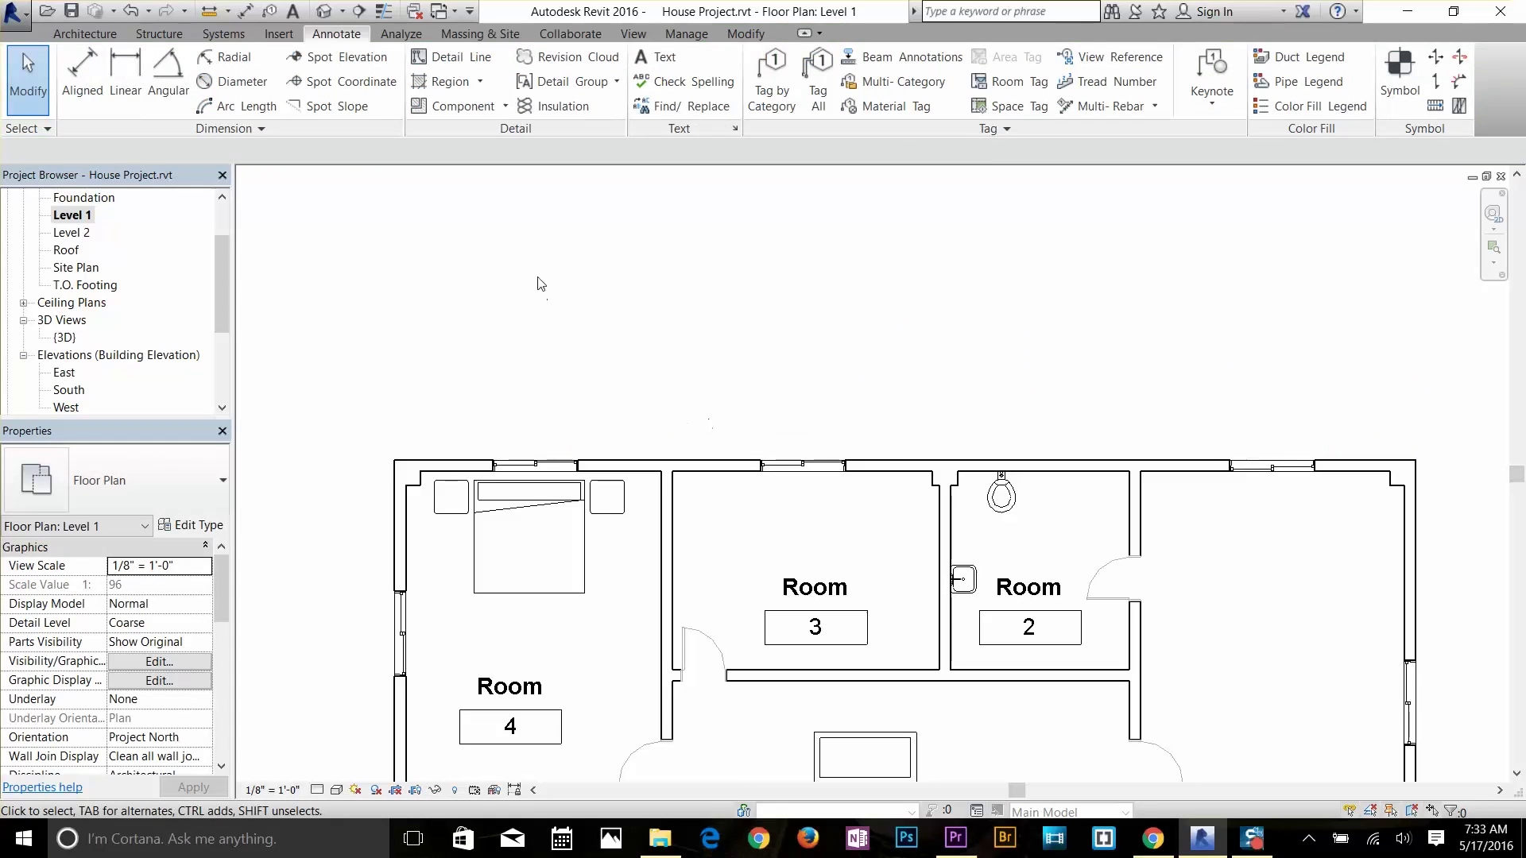
Start the Aligned dimension tool with the plan framed on the top-left rooms
{"action": "scroll", "coordinate": [478, 289], "scroll_direction": "down", "scroll_amount": 5}
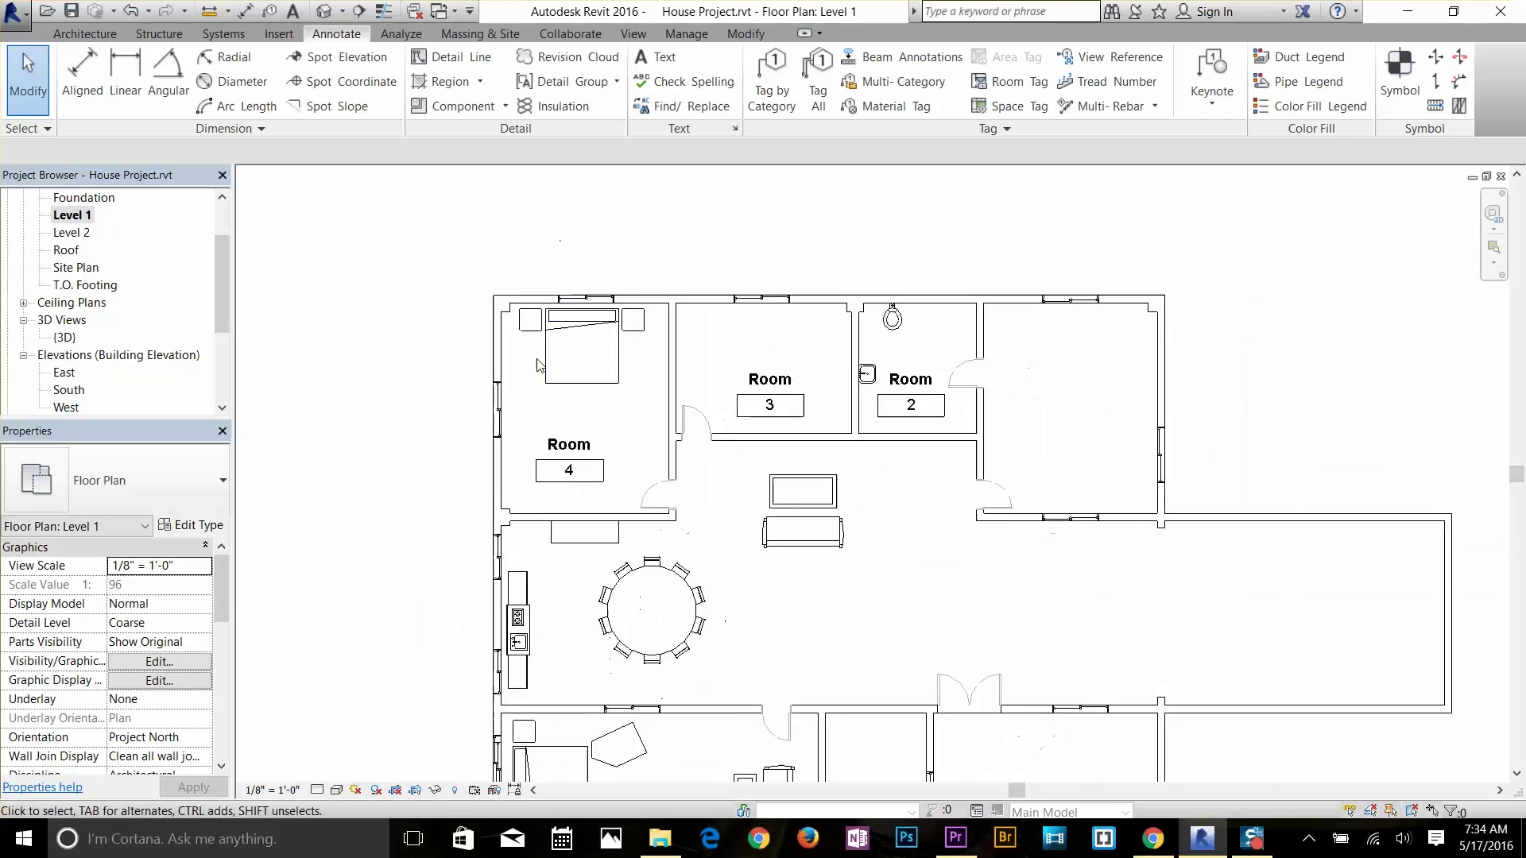
{"action": "middle_click_drag", "start_coordinate": [1018, 525], "coordinate": [918, 517]}
{"action": "scroll", "coordinate": [522, 255], "scroll_direction": "up", "scroll_amount": 3}
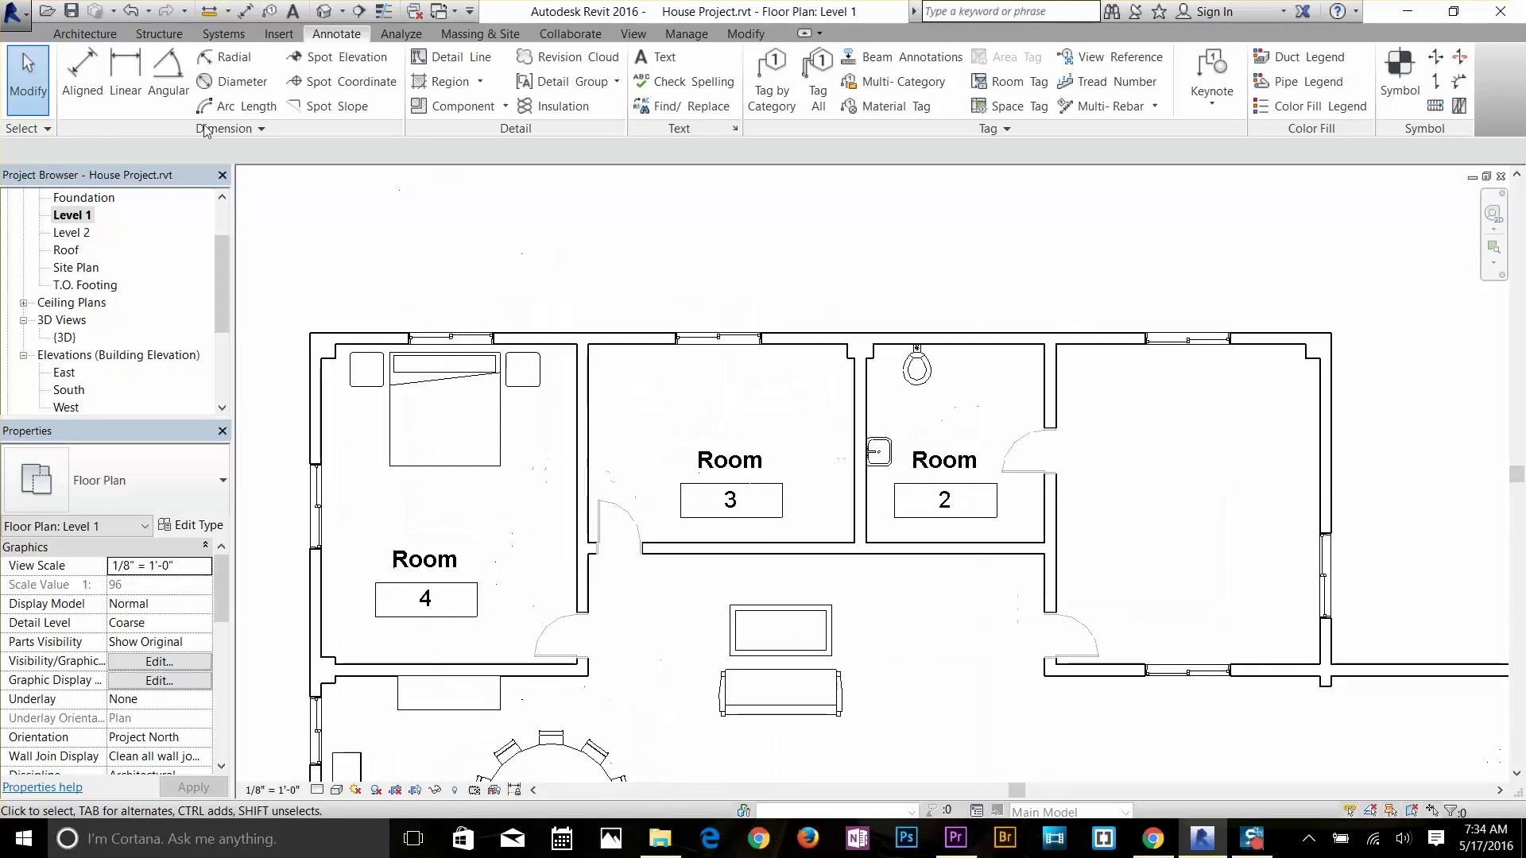
{"action": "left_click", "coordinate": [83, 76]}
{"action": "scroll", "coordinate": [455, 301], "scroll_direction": "down", "scroll_amount": 2}
{"action": "scroll", "coordinate": [506, 423], "scroll_direction": "down", "scroll_amount": 2}
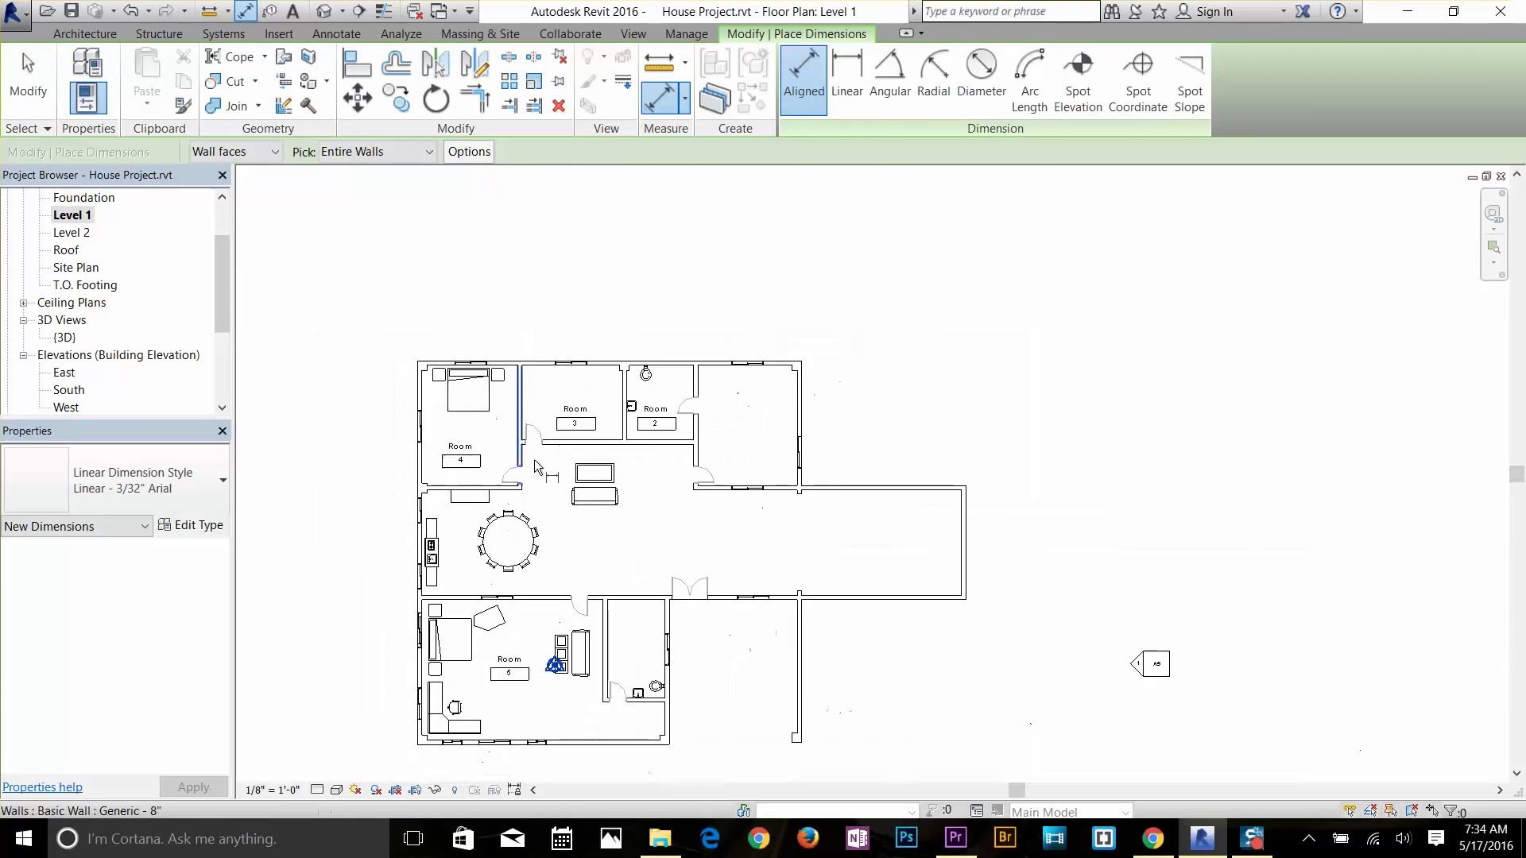
{"action": "middle_click_drag", "start_coordinate": [506, 423], "coordinate": [597, 294]}
{"action": "scroll", "coordinate": [826, 563], "scroll_direction": "up", "scroll_amount": 3}
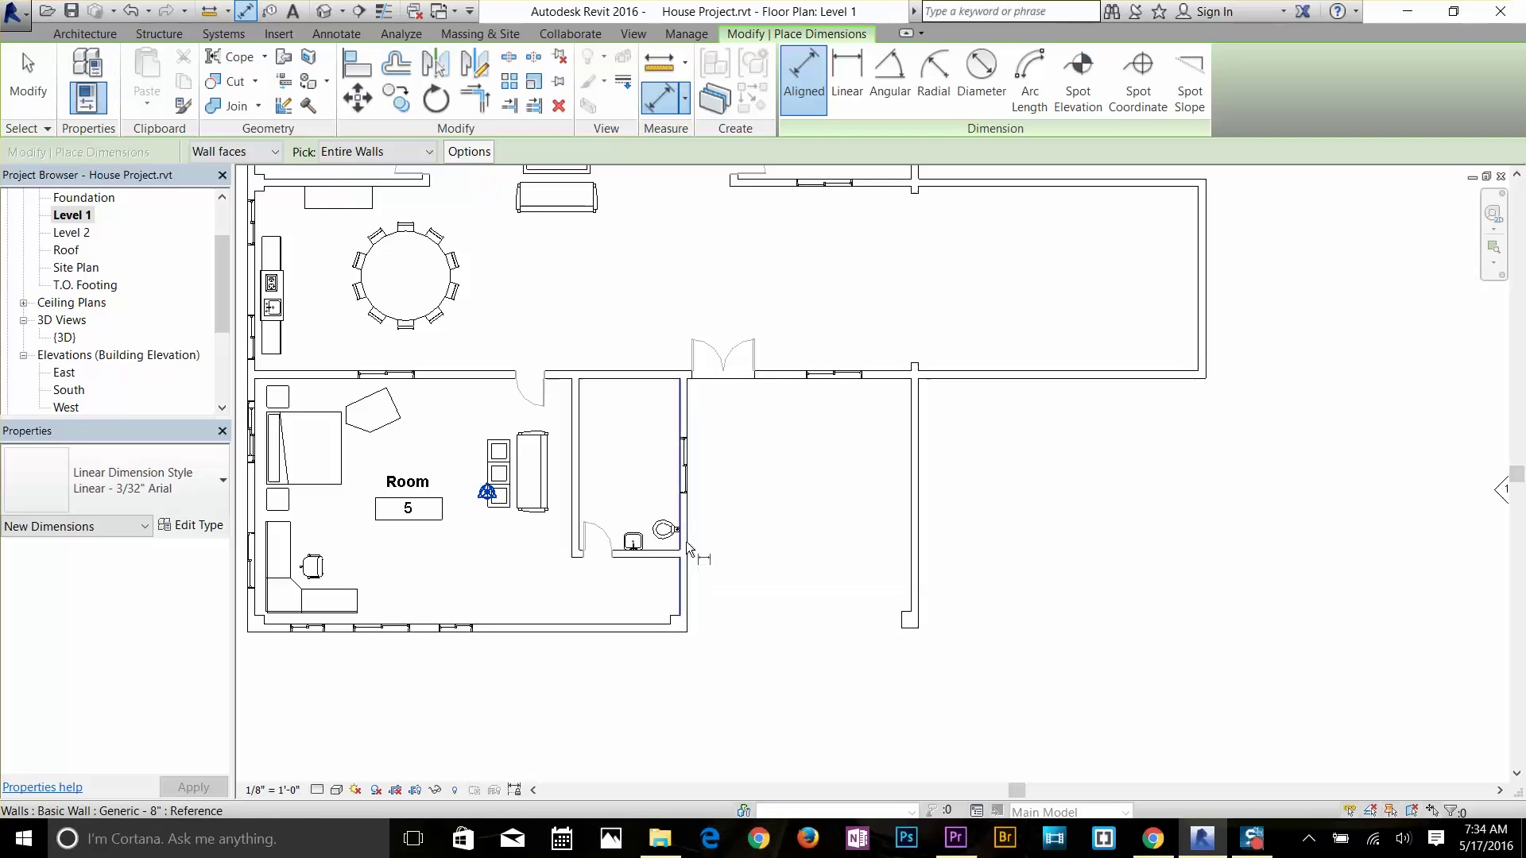
Set Pick to Individual References and take the left outer wall face as first reference
{"action": "left_click", "coordinate": [380, 152]}
{"action": "left_click", "coordinate": [383, 172]}
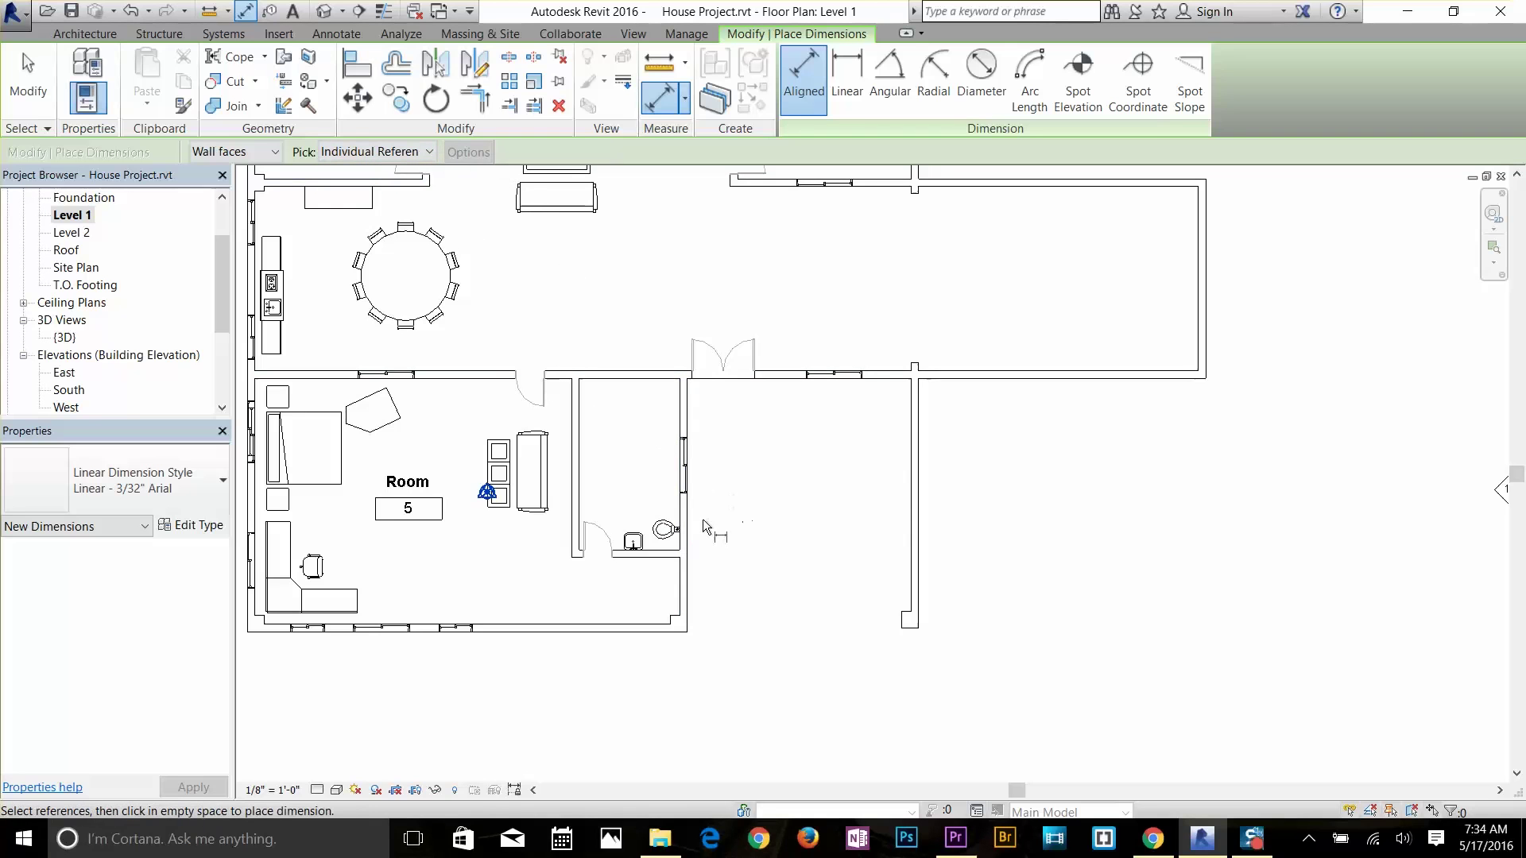
{"action": "scroll", "coordinate": [722, 453], "scroll_direction": "down", "scroll_amount": 3}
{"action": "scroll", "coordinate": [598, 395], "scroll_direction": "up", "scroll_amount": 3}
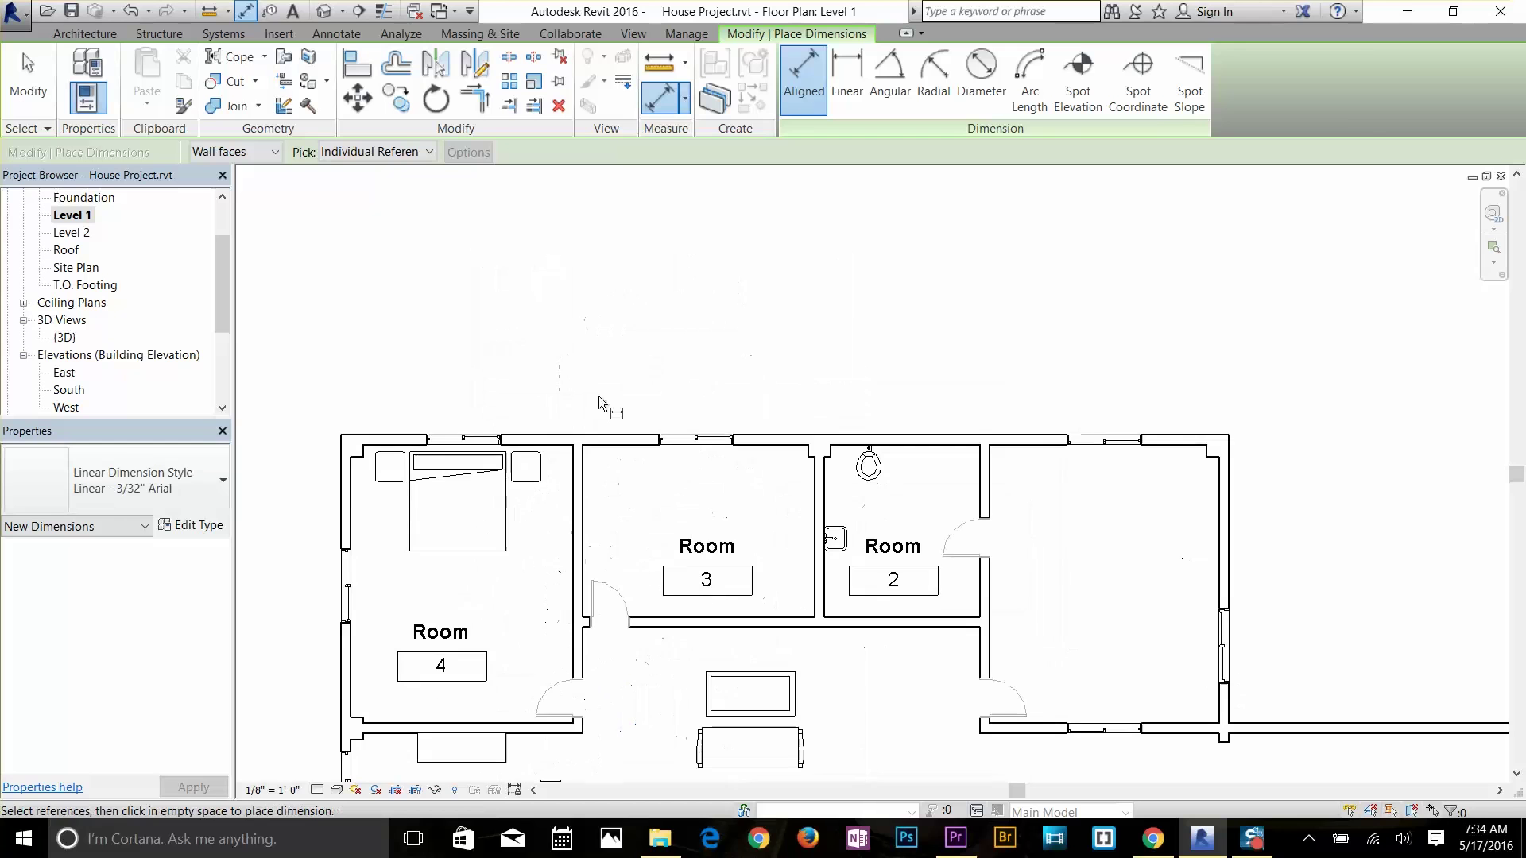
{"action": "left_click", "coordinate": [538, 437]}
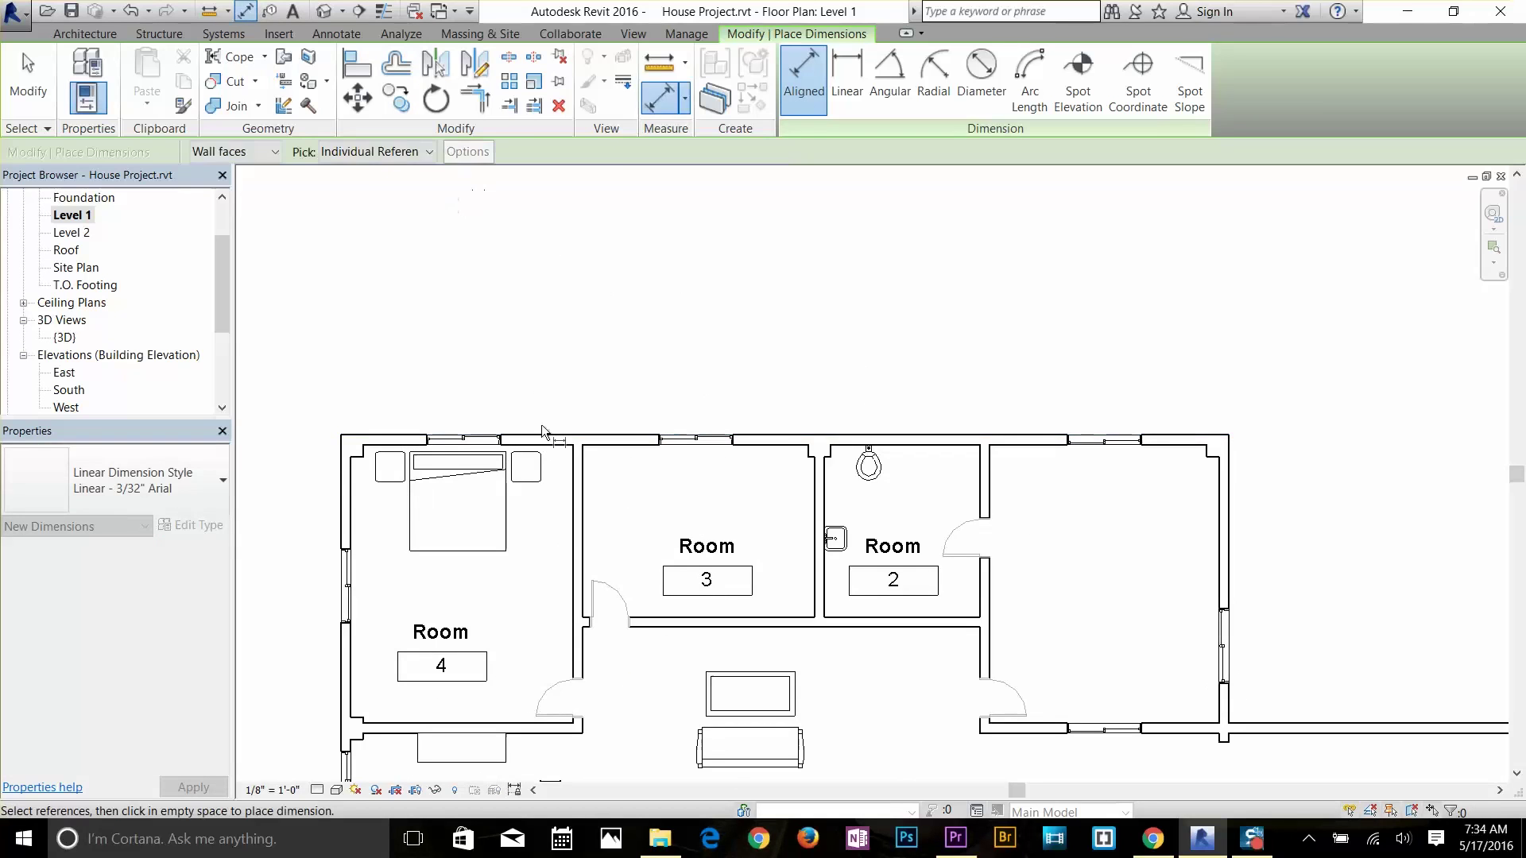
{"action": "key", "text": "Escape"}
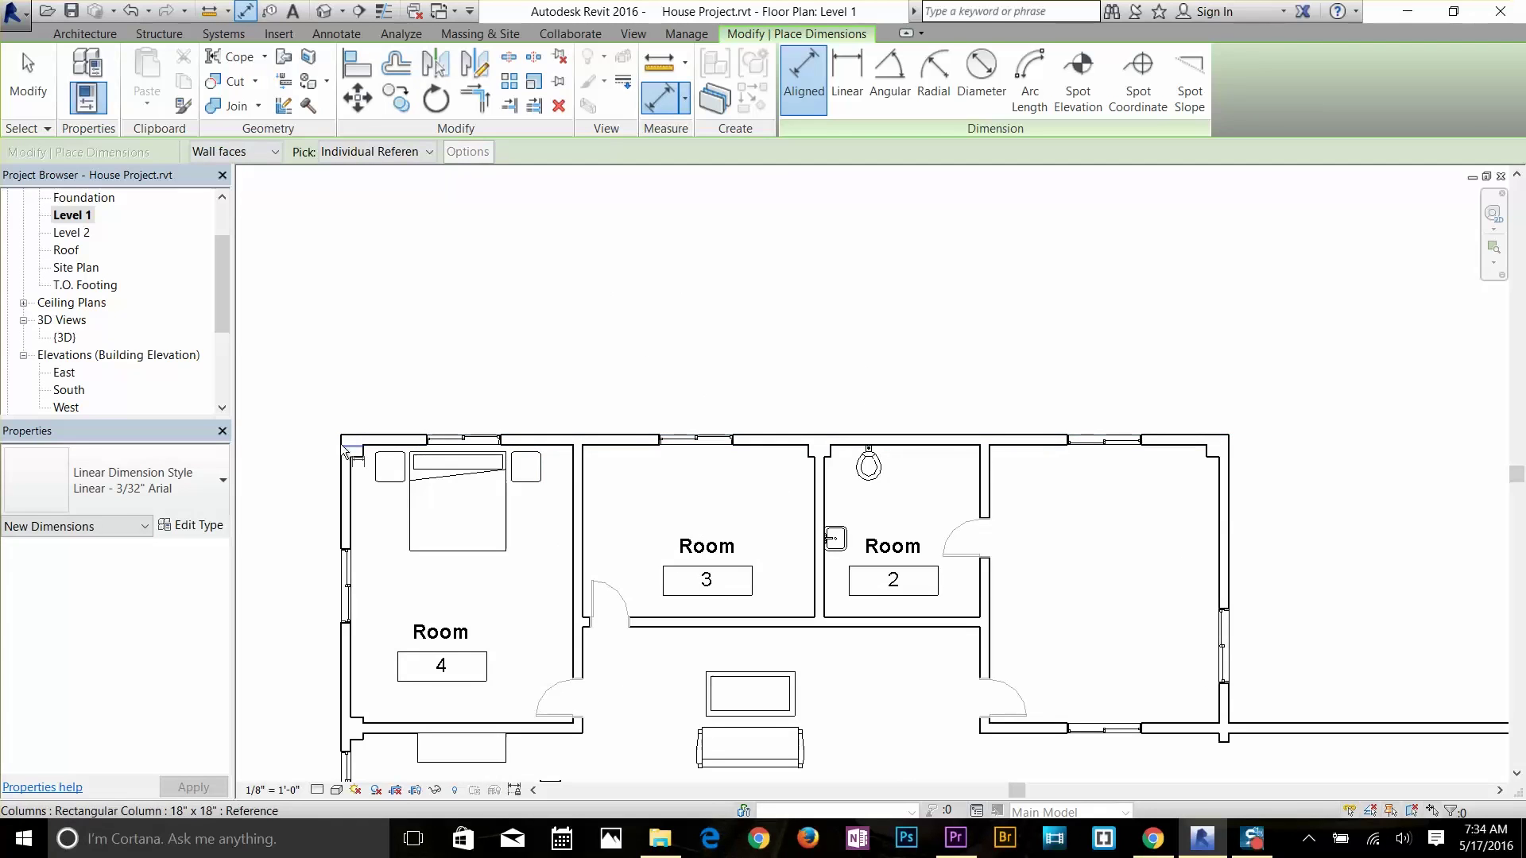
{"action": "scroll", "coordinate": [339, 448], "scroll_direction": "up", "scroll_amount": 3}
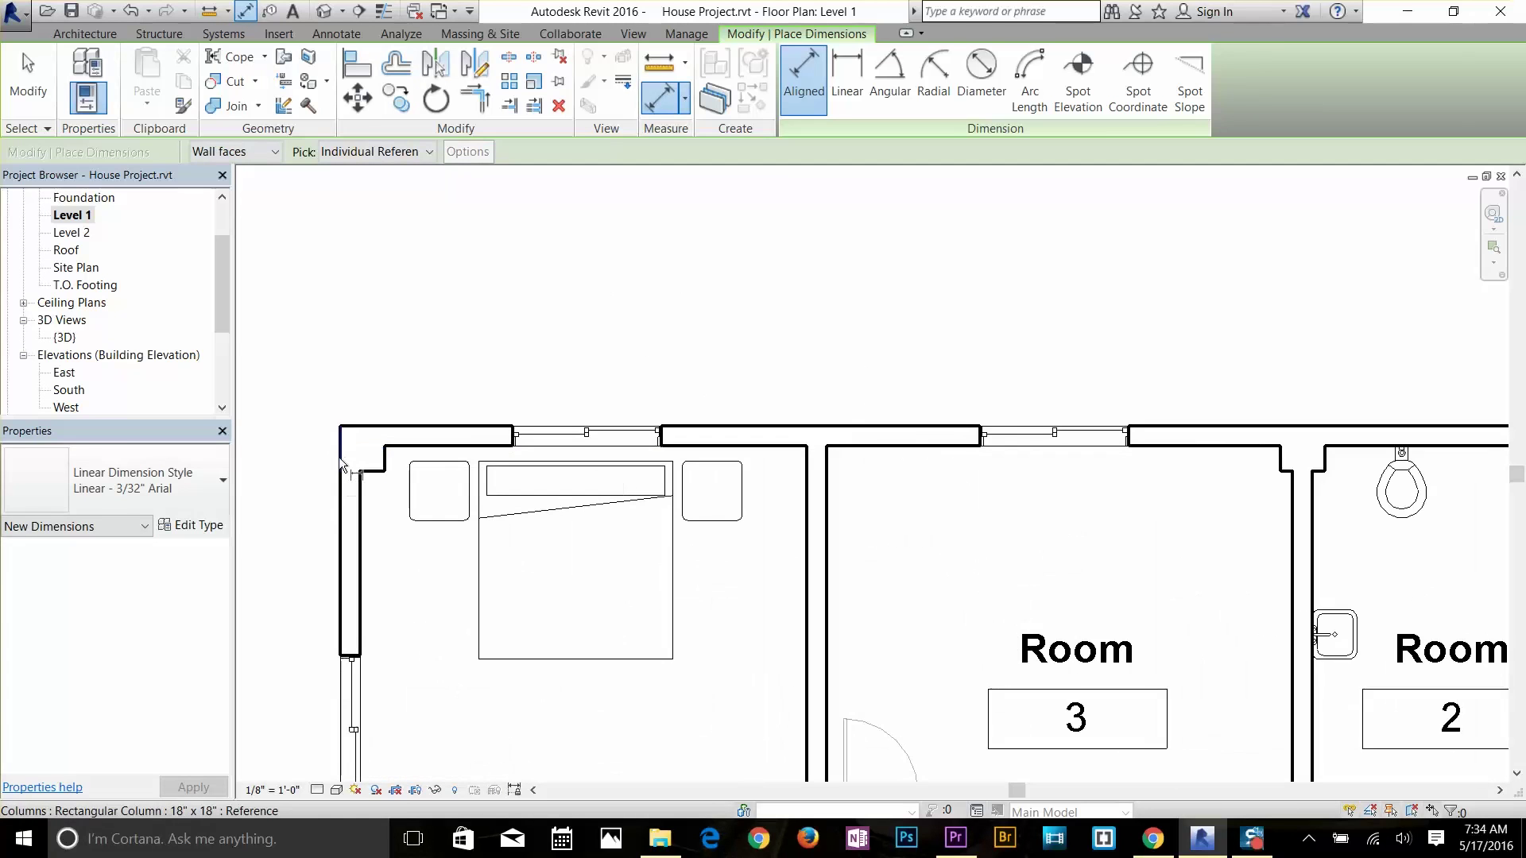
{"action": "left_click", "coordinate": [338, 448]}
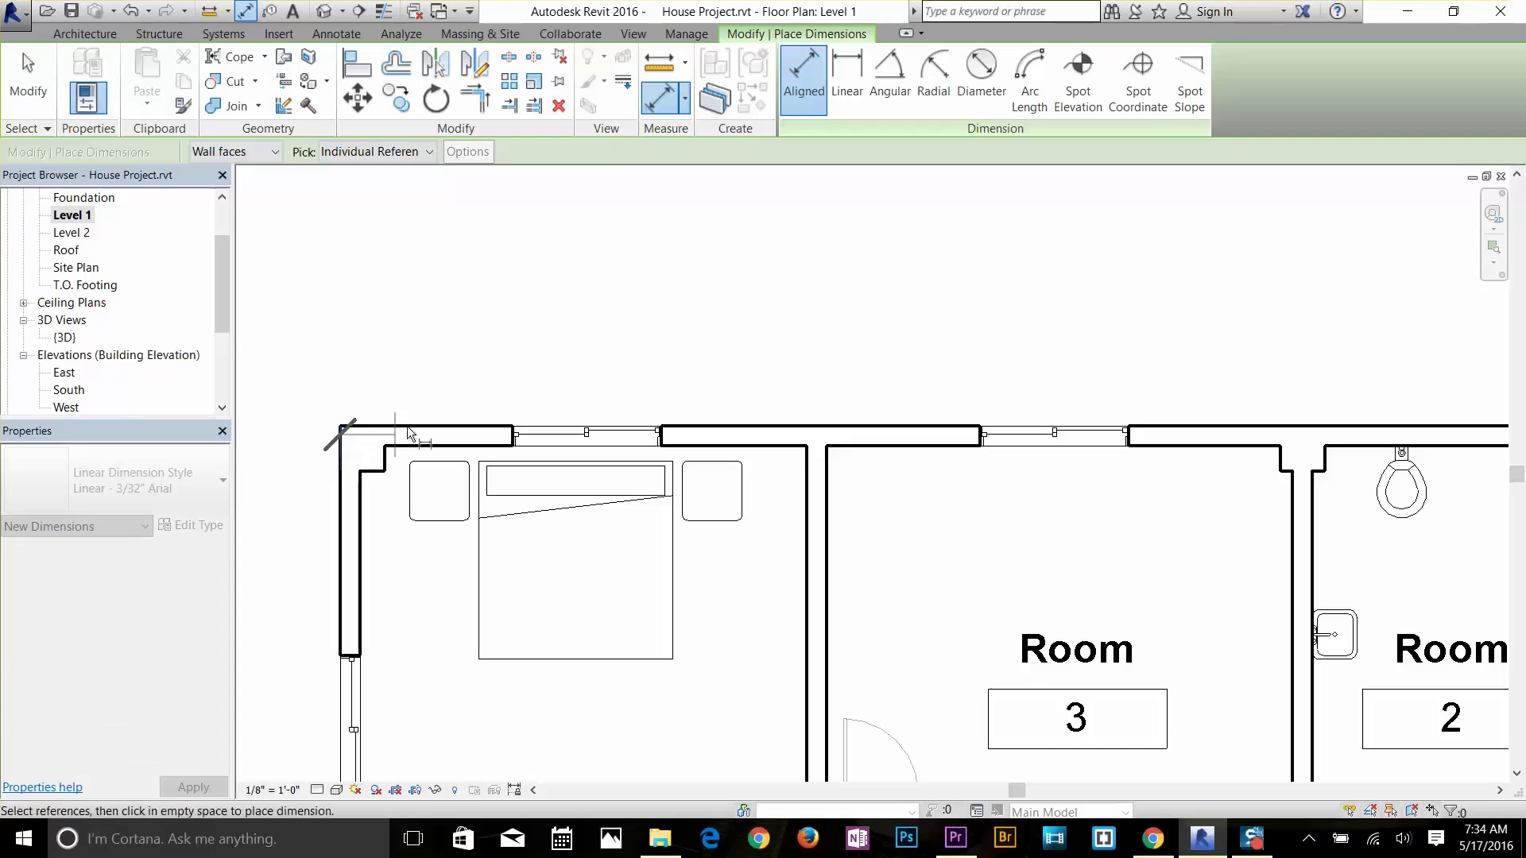
Switch to Entire Walls, place a string above the top wall, and open Auto Dimension Options
{"action": "left_click", "coordinate": [398, 152]}
{"action": "left_click", "coordinate": [390, 188]}
{"action": "scroll", "coordinate": [627, 403], "scroll_direction": "down", "scroll_amount": 3}
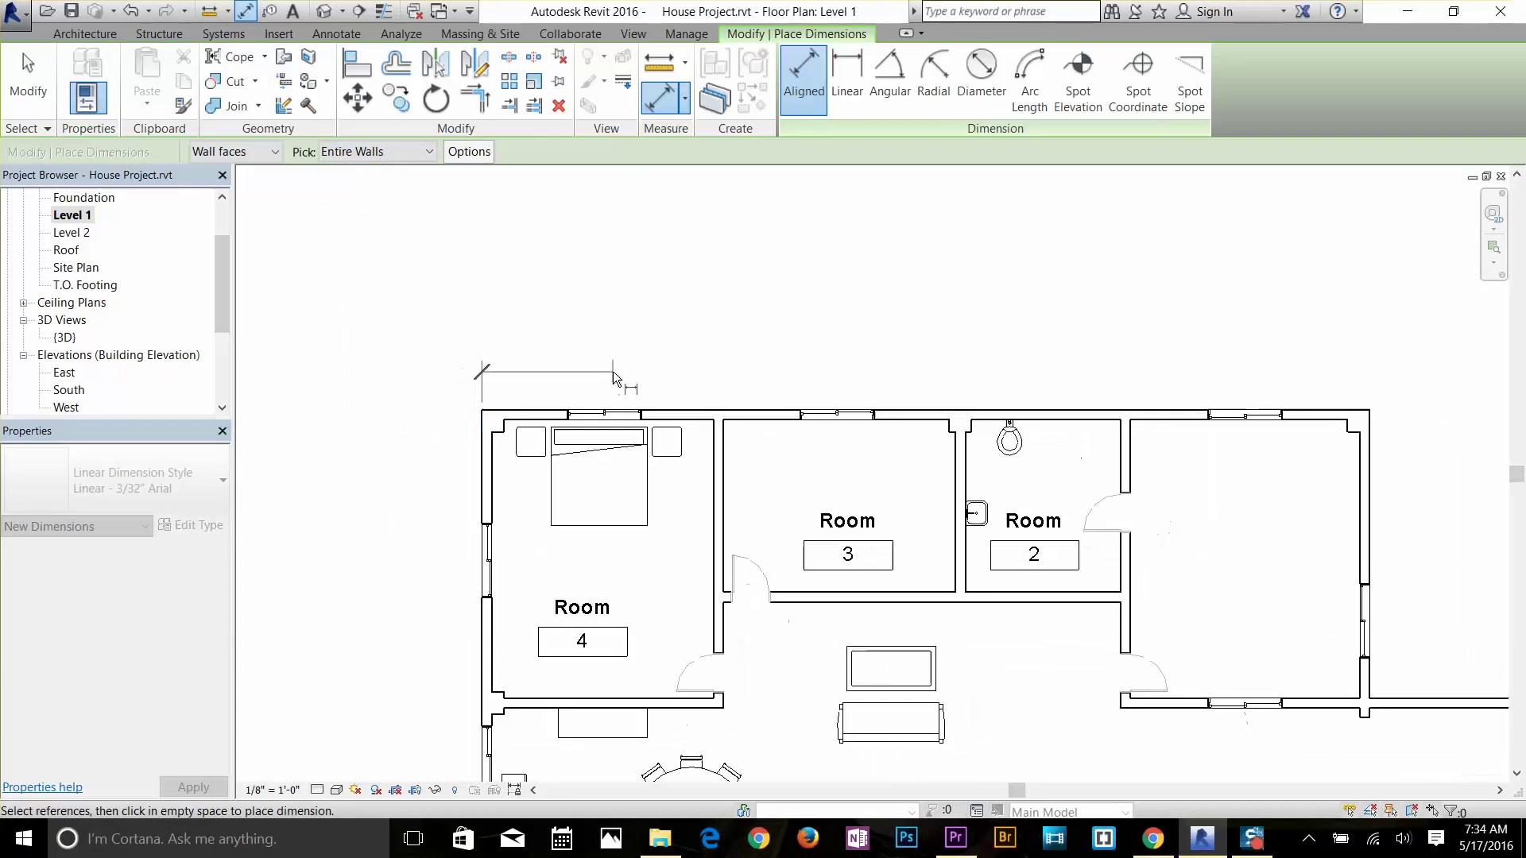
{"action": "left_click", "coordinate": [1371, 413]}
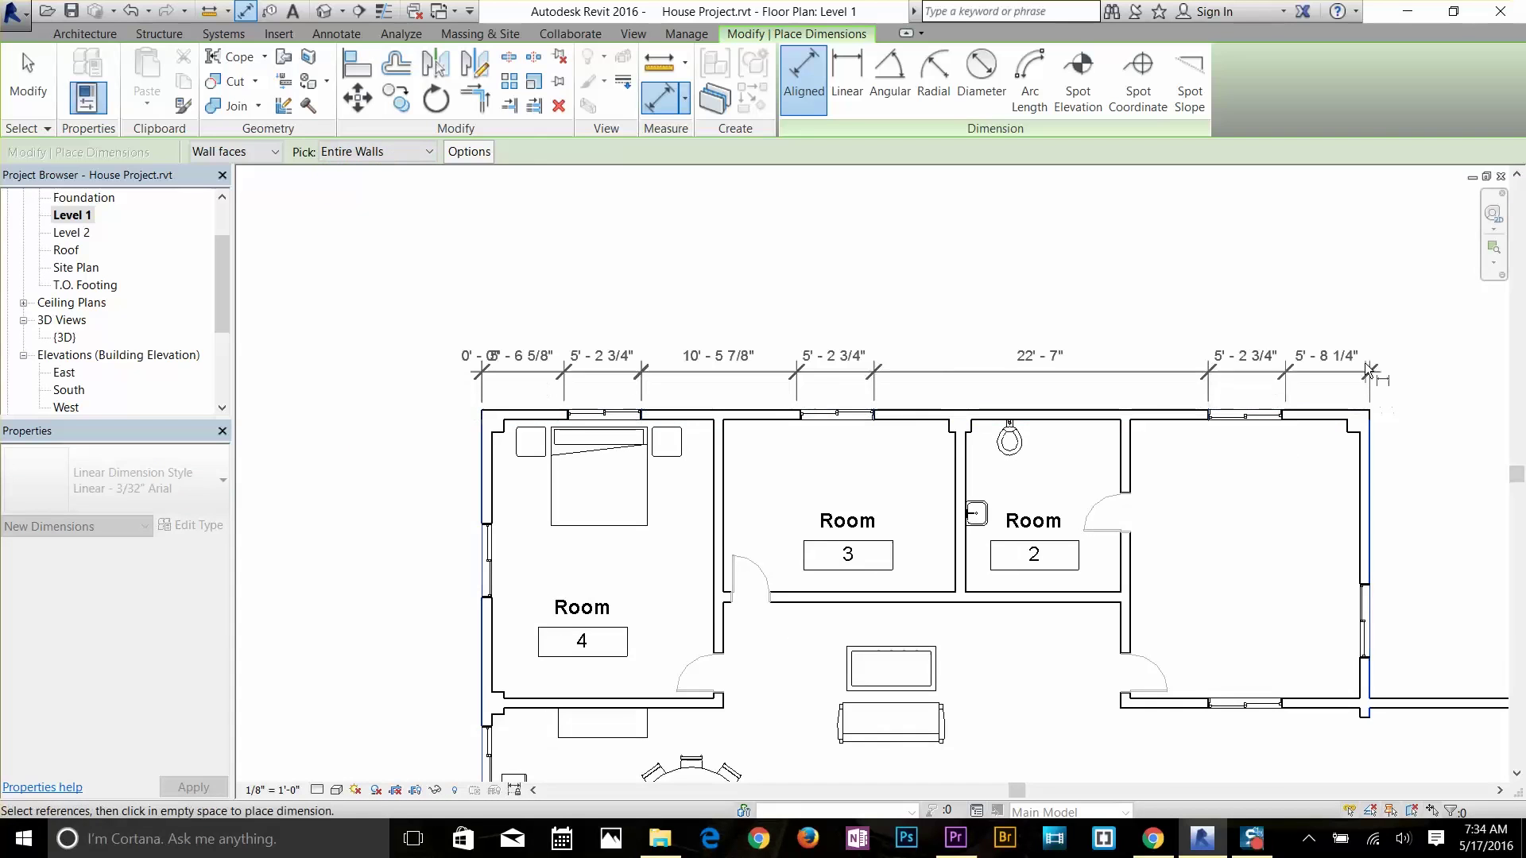
{"action": "left_click", "coordinate": [1369, 354]}
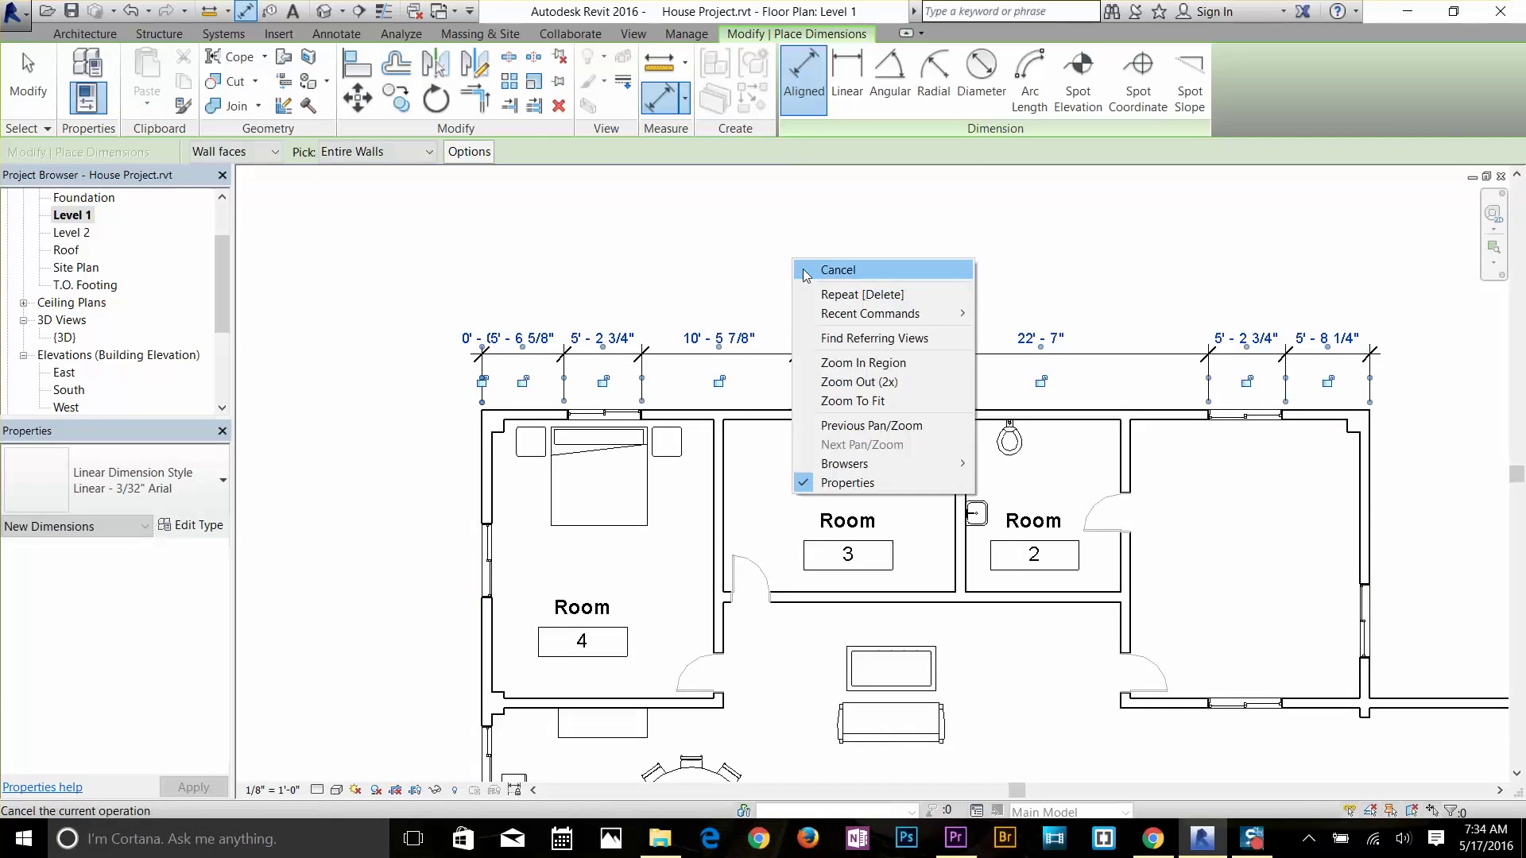
{"action": "left_click", "coordinate": [469, 151]}
{"action": "left_click_drag", "start_coordinate": [219, 252], "coordinate": [235, 223]}
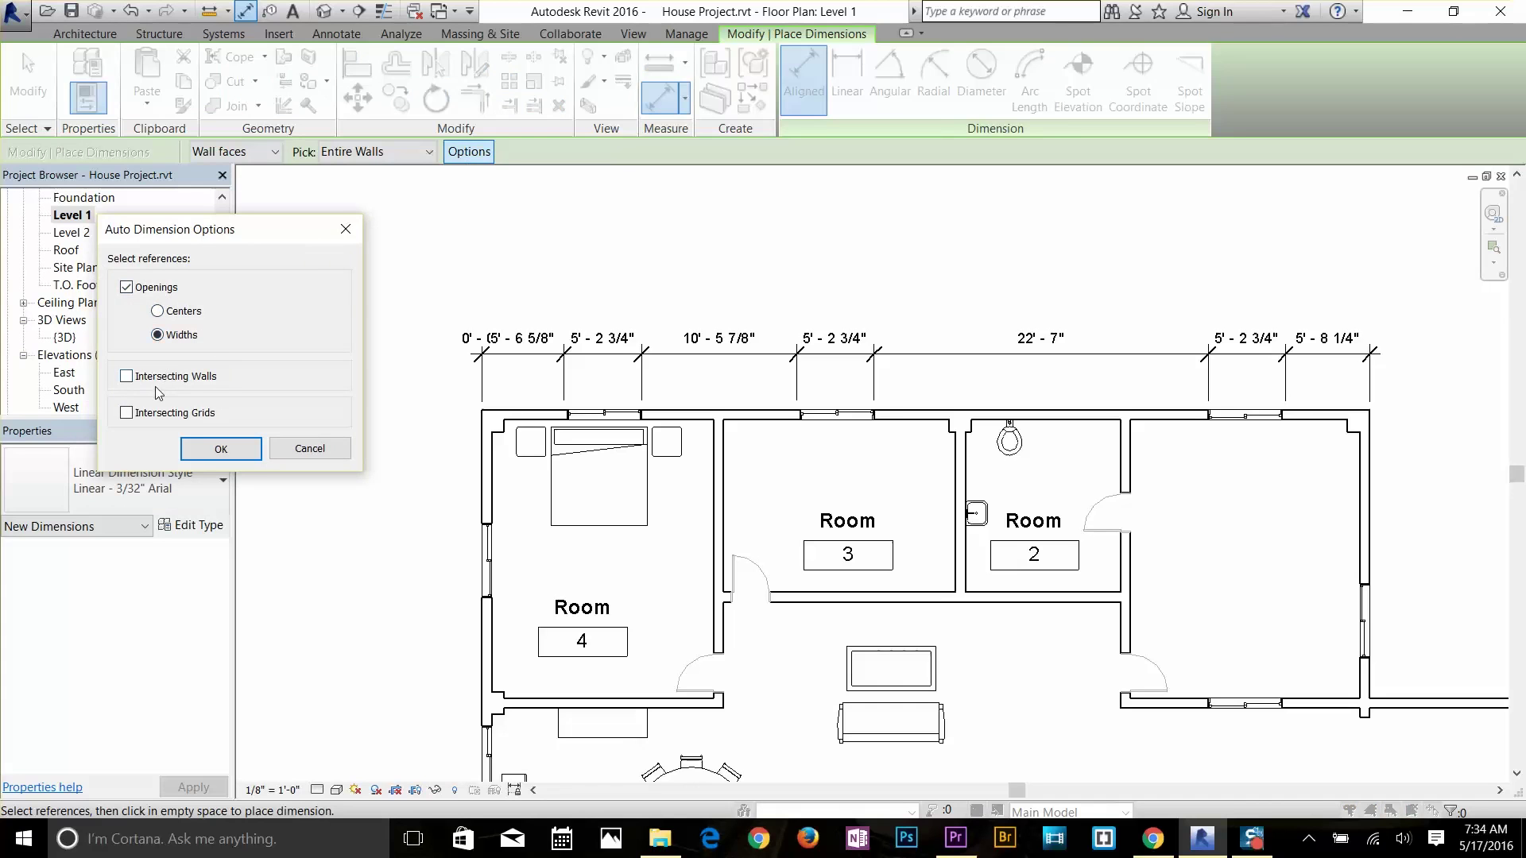
Apply the auto-dimension options, place the chained string with its 22' - 7" segment, and exit dimensioning
{"action": "left_click", "coordinate": [219, 448]}
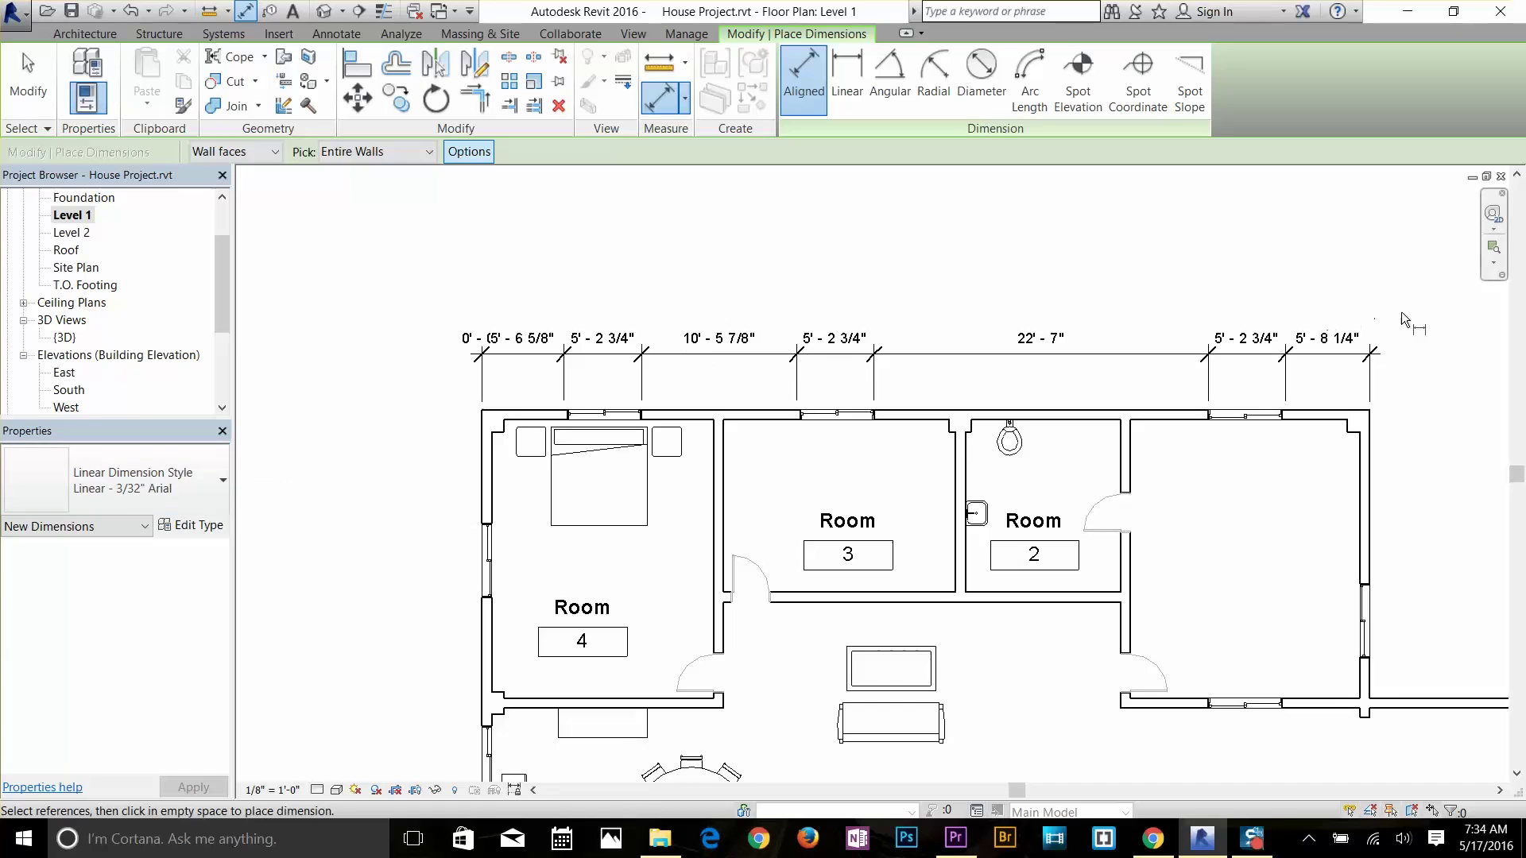
{"action": "scroll", "coordinate": [1167, 576], "scroll_direction": "down", "scroll_amount": 2}
{"action": "scroll", "coordinate": [1034, 318], "scroll_direction": "up", "scroll_amount": 1}
{"action": "scroll", "coordinate": [621, 414], "scroll_direction": "down", "scroll_amount": 4}
{"action": "middle_click_drag", "start_coordinate": [624, 441], "coordinate": [624, 246]}
{"action": "left_click", "coordinate": [747, 586]}
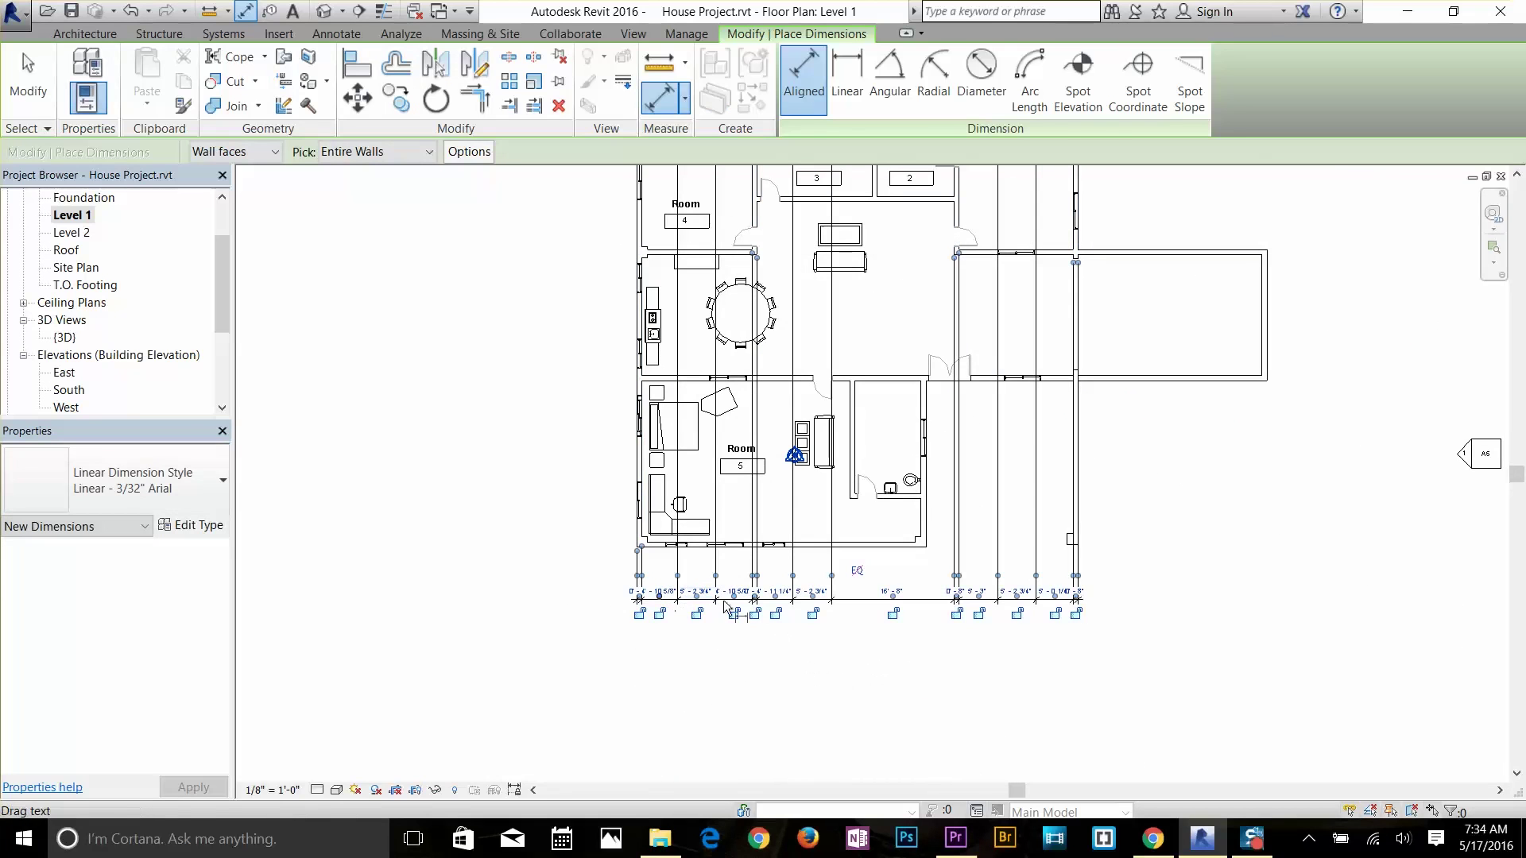
{"action": "scroll", "coordinate": [970, 556], "scroll_direction": "down", "scroll_amount": 1}
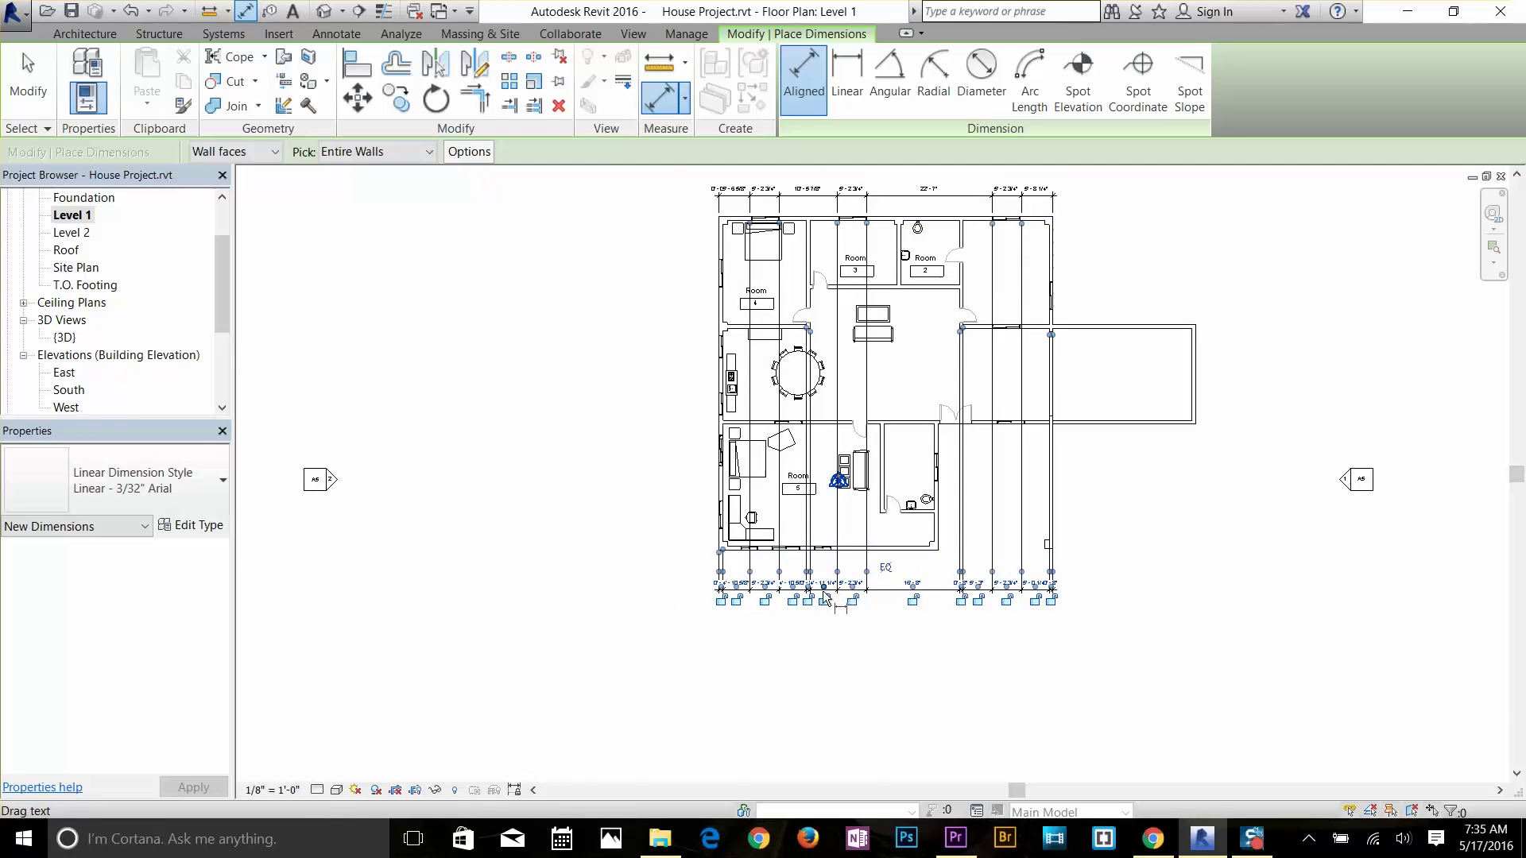
{"action": "scroll", "coordinate": [605, 409], "scroll_direction": "up", "scroll_amount": 1}
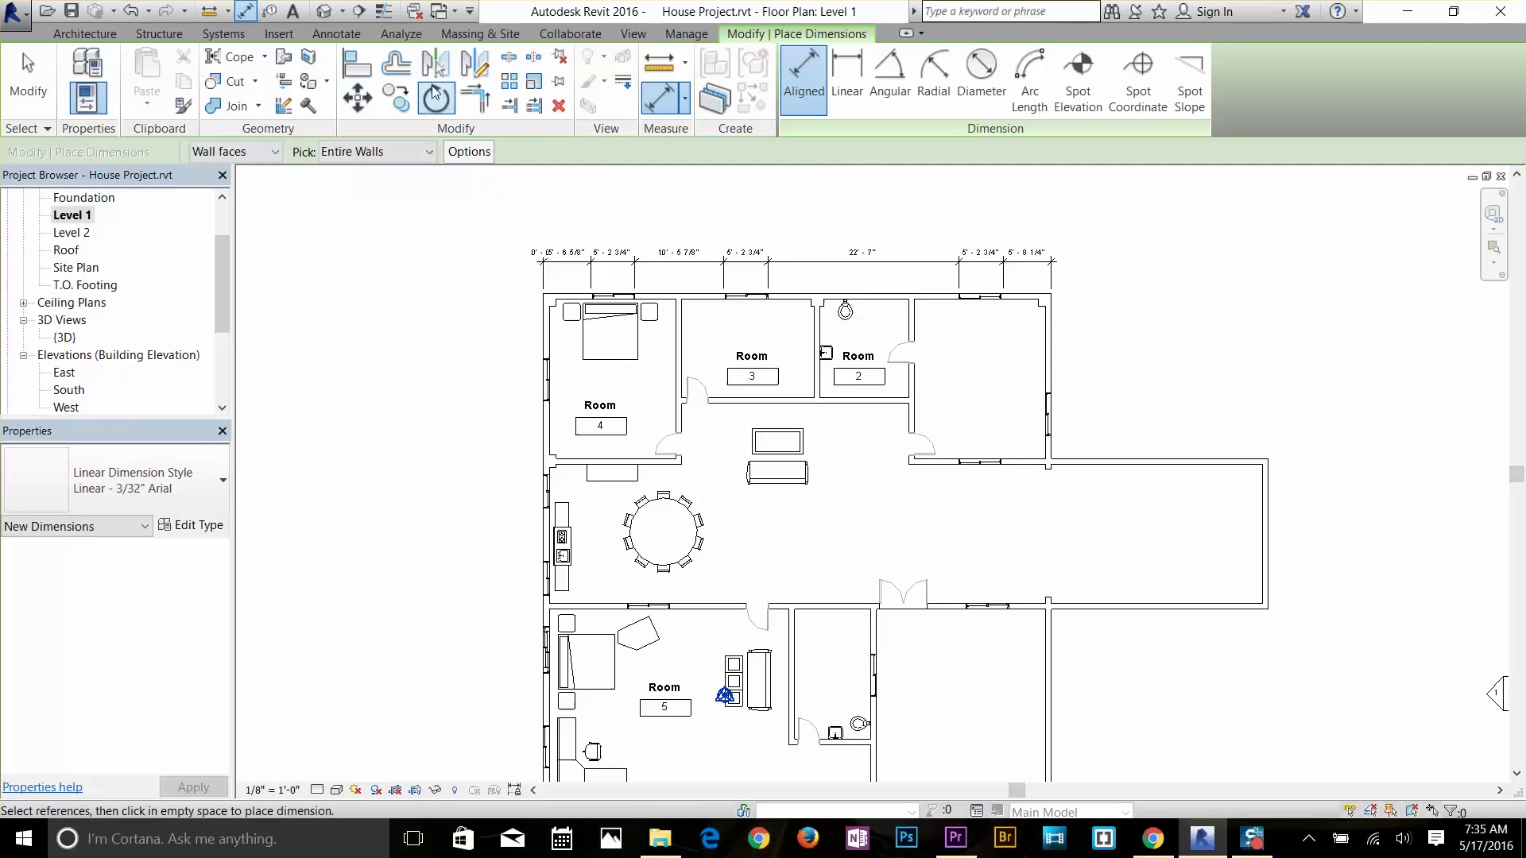
{"action": "key", "text": "Escape"}
{"action": "middle_click_drag", "start_coordinate": [842, 302], "coordinate": [835, 248]}
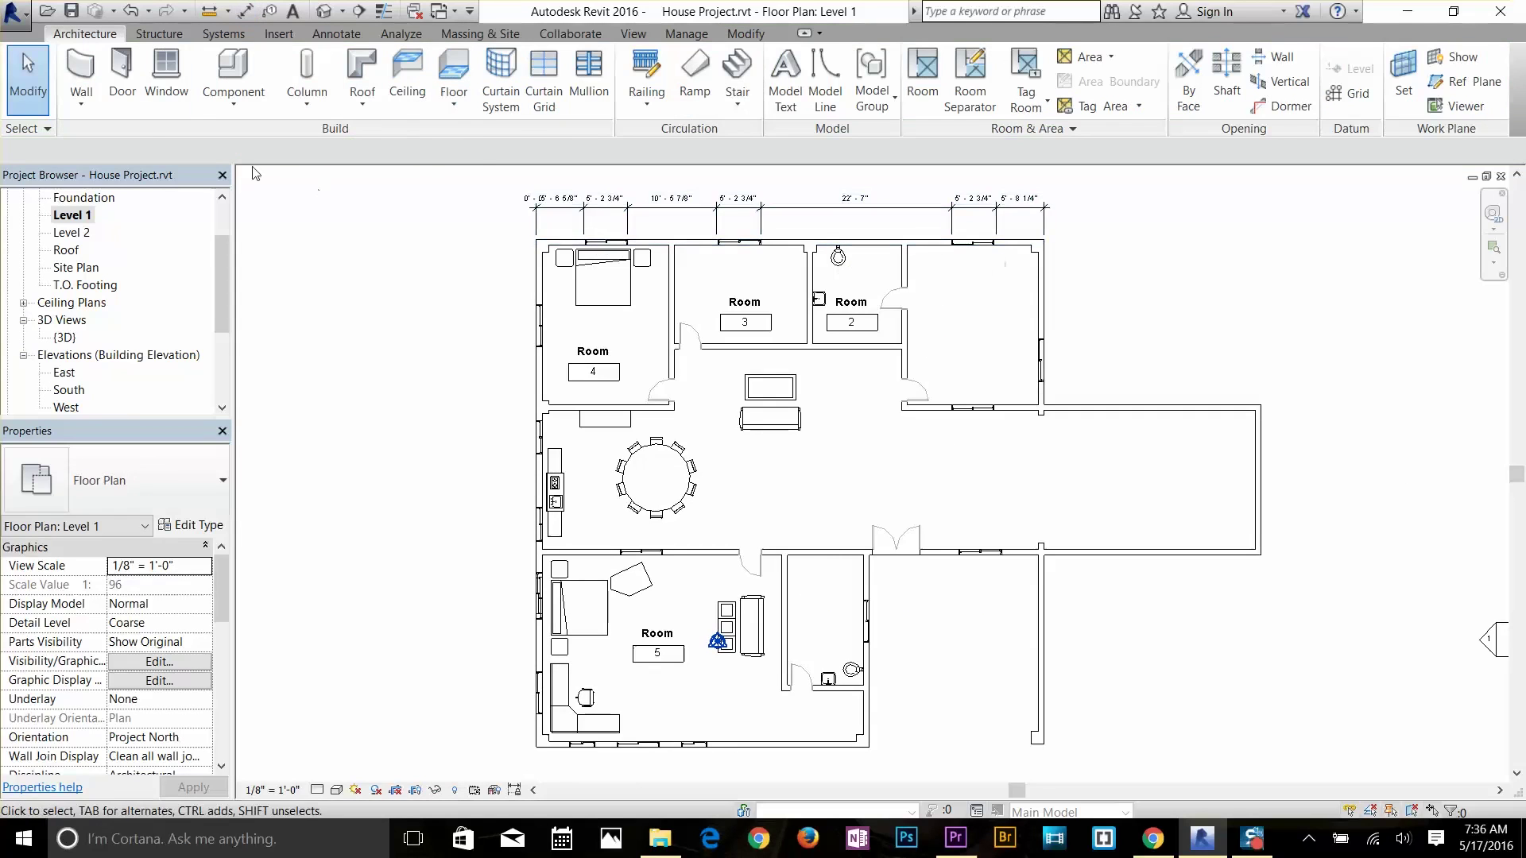
Draw a short diagonal Generic - 8" wall to the right of the plan's upper corner
{"action": "scroll", "coordinate": [167, 79], "scroll_direction": "down", "scroll_amount": 4}
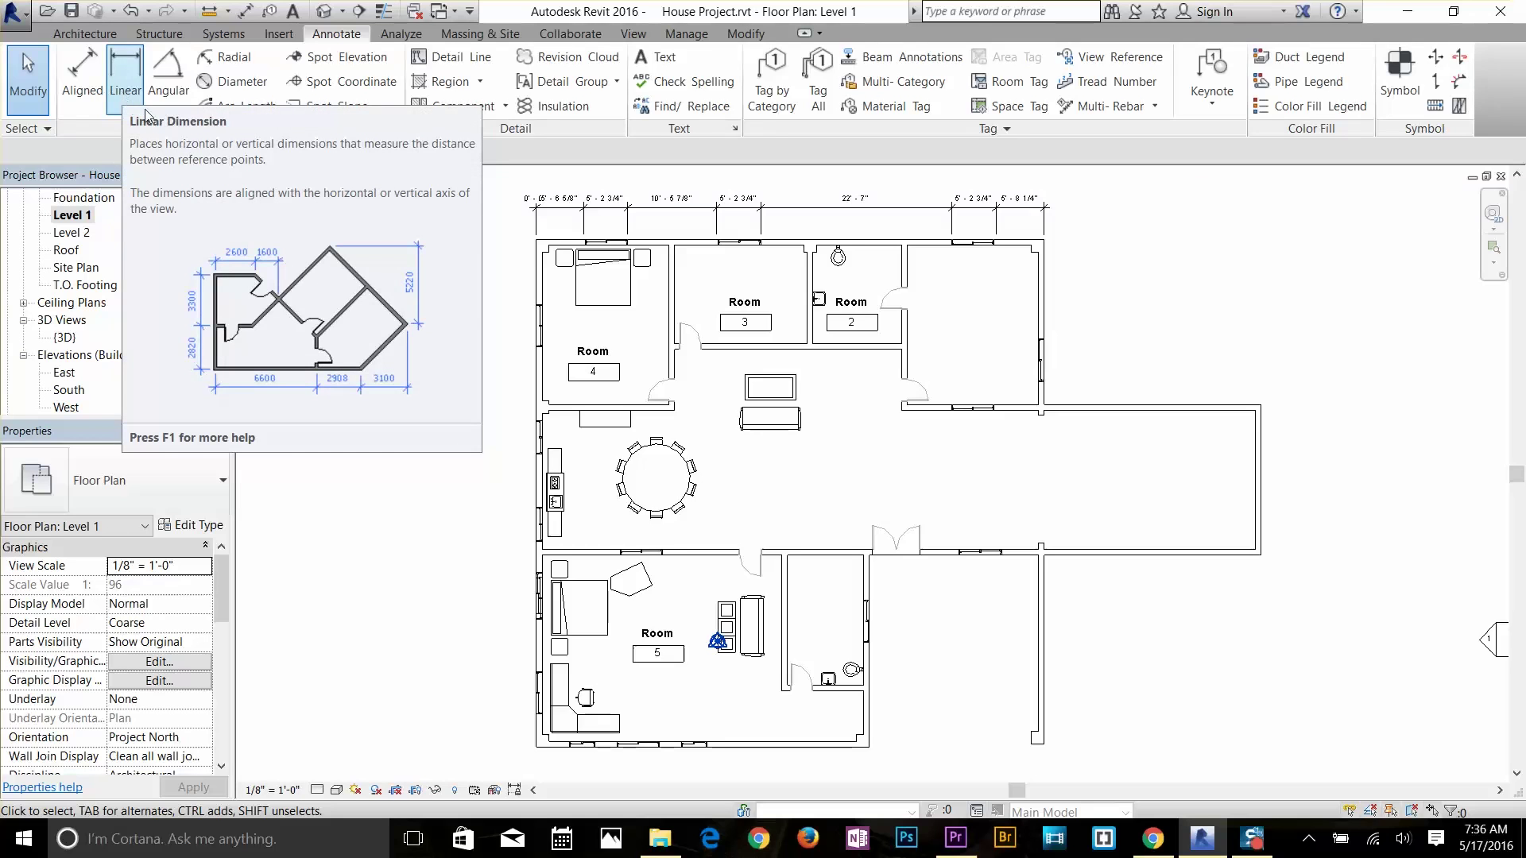
{"action": "left_click", "coordinate": [78, 33]}
{"action": "left_click", "coordinate": [83, 75]}
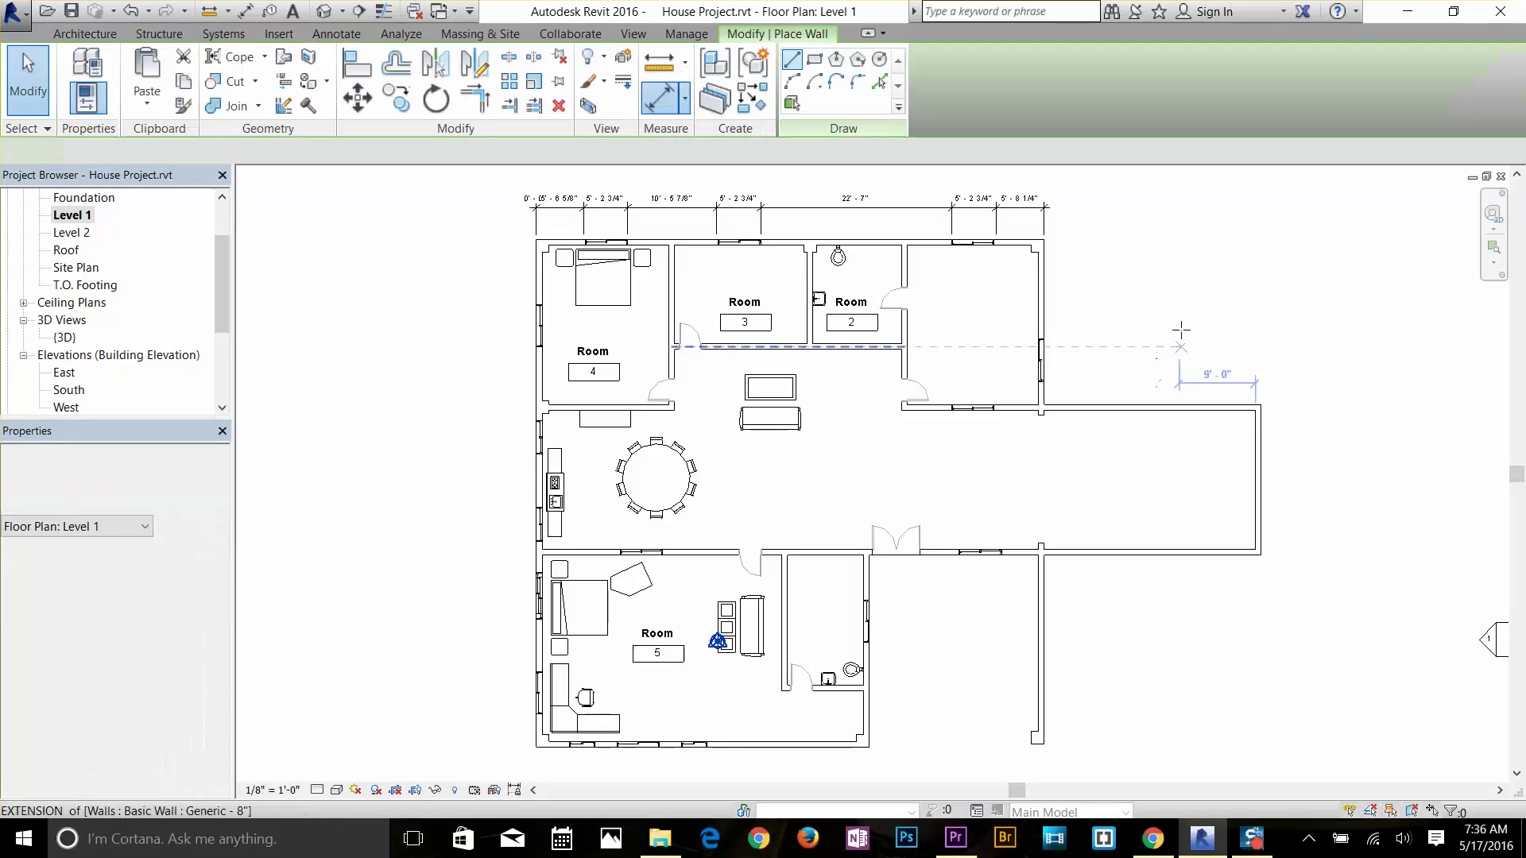
{"action": "left_click", "coordinate": [1192, 280]}
{"action": "left_click", "coordinate": [1305, 358]}
{"action": "key", "text": "Escape"}
{"action": "left_click", "coordinate": [79, 33]}
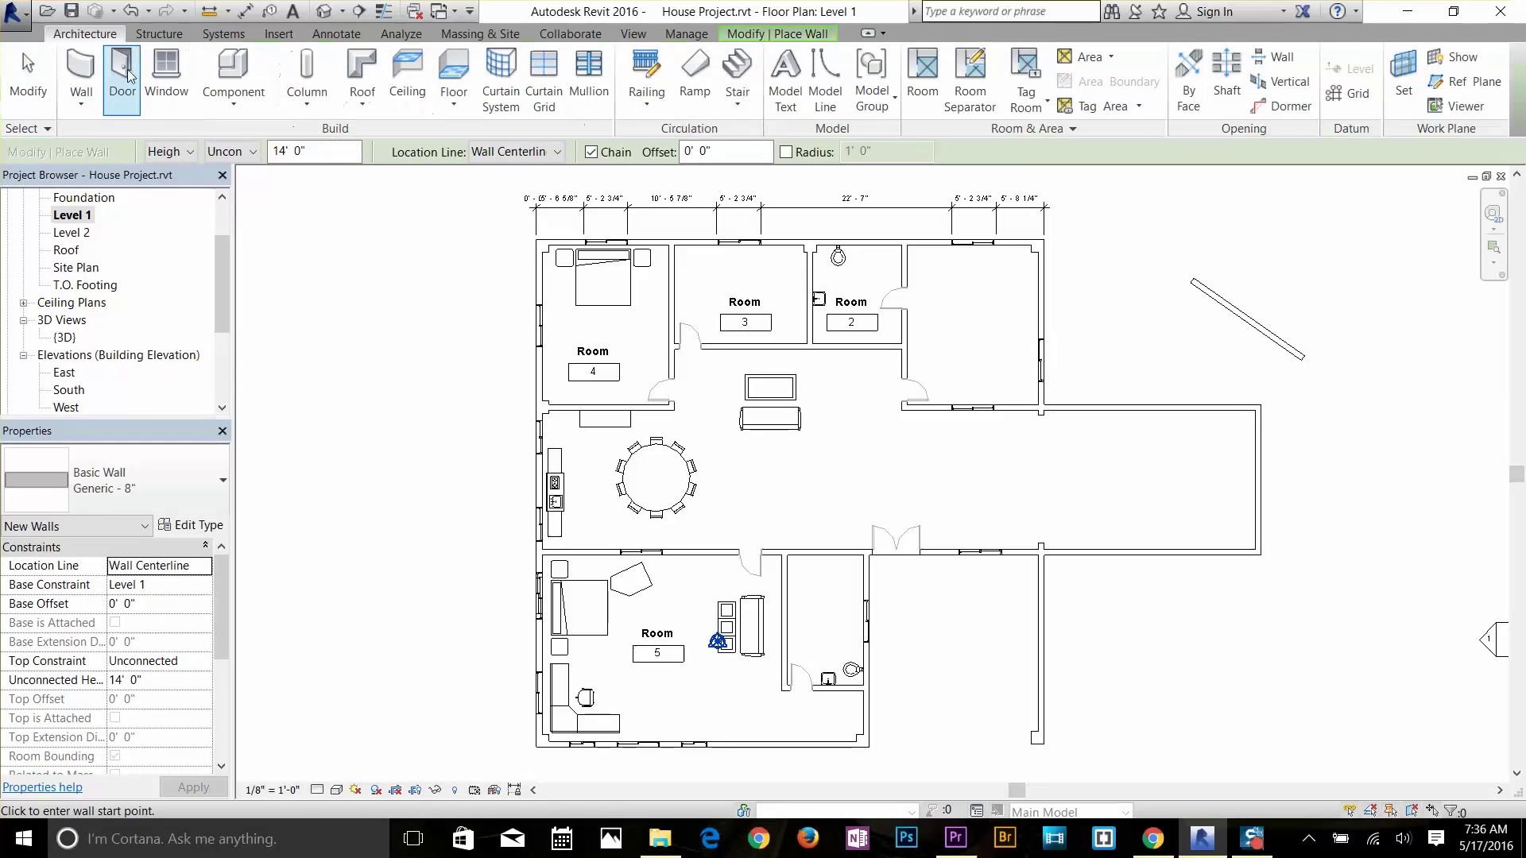
Add a trial 16'-0" aligned dimension to the diagonal wall, then delete it
{"action": "left_click", "coordinate": [336, 33]}
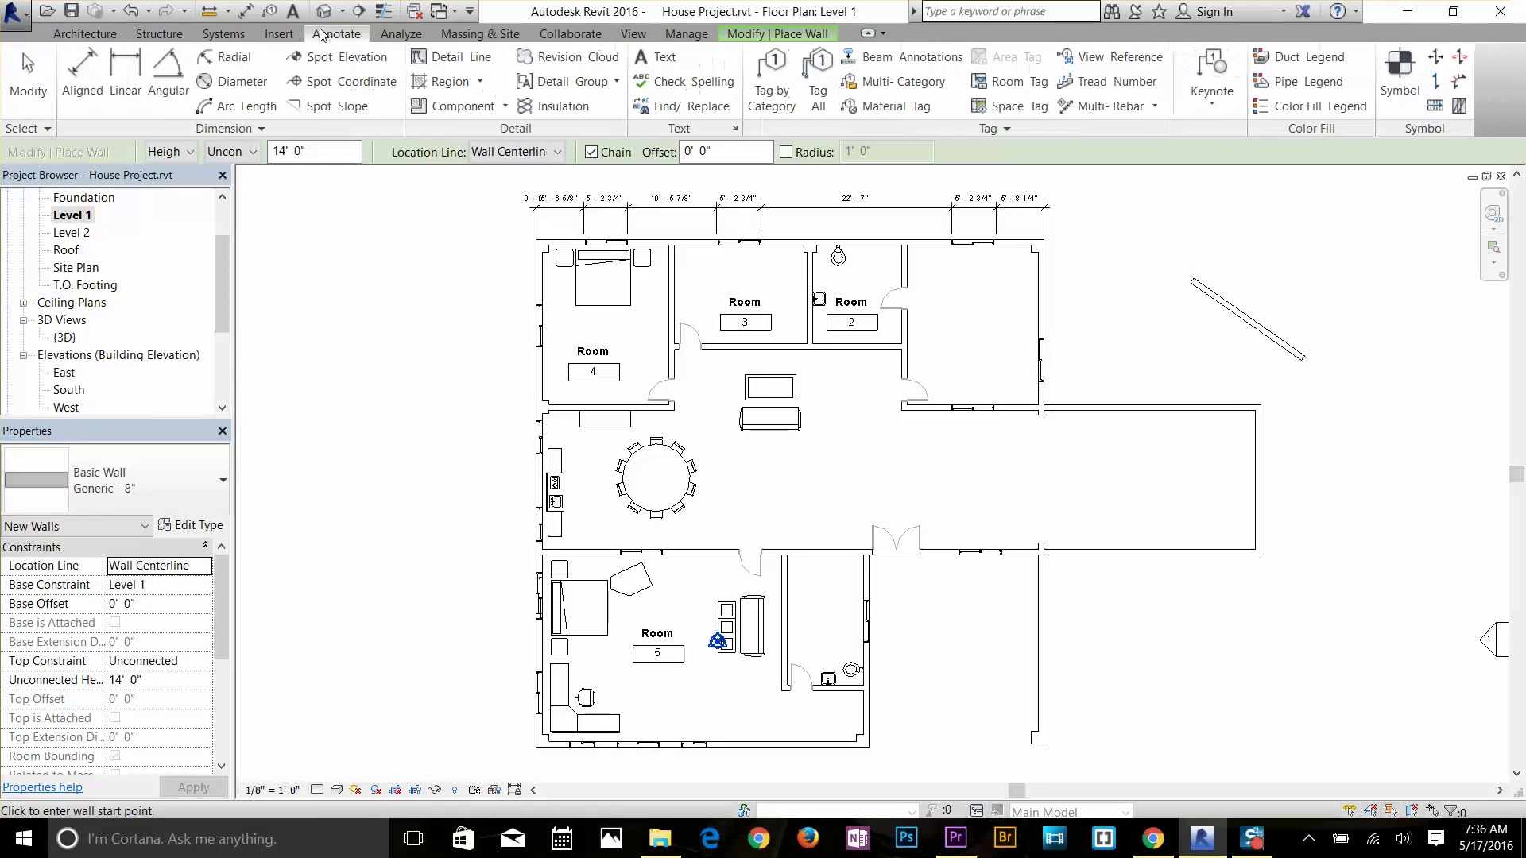
{"action": "left_click", "coordinate": [82, 79]}
{"action": "left_click", "coordinate": [1264, 332]}
{"action": "left_click", "coordinate": [1294, 290]}
{"action": "key", "text": "Escape"}
{"action": "key", "text": "Escape"}
{"action": "left_click", "coordinate": [1321, 313]}
{"action": "key", "text": "Delete"}
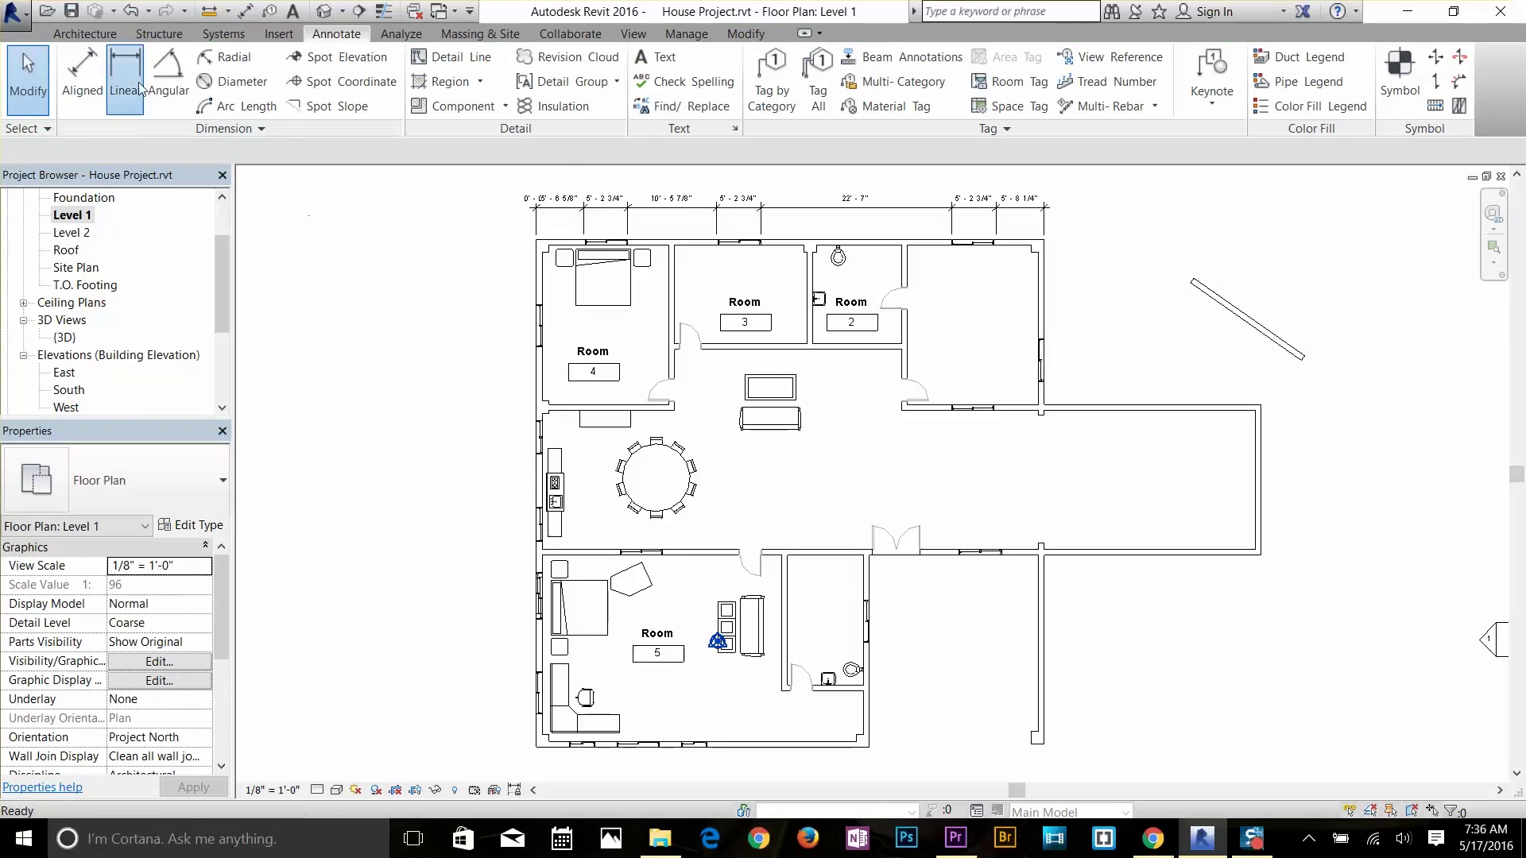
{"action": "left_click", "coordinate": [125, 80]}
{"action": "left_click", "coordinate": [1214, 297]}
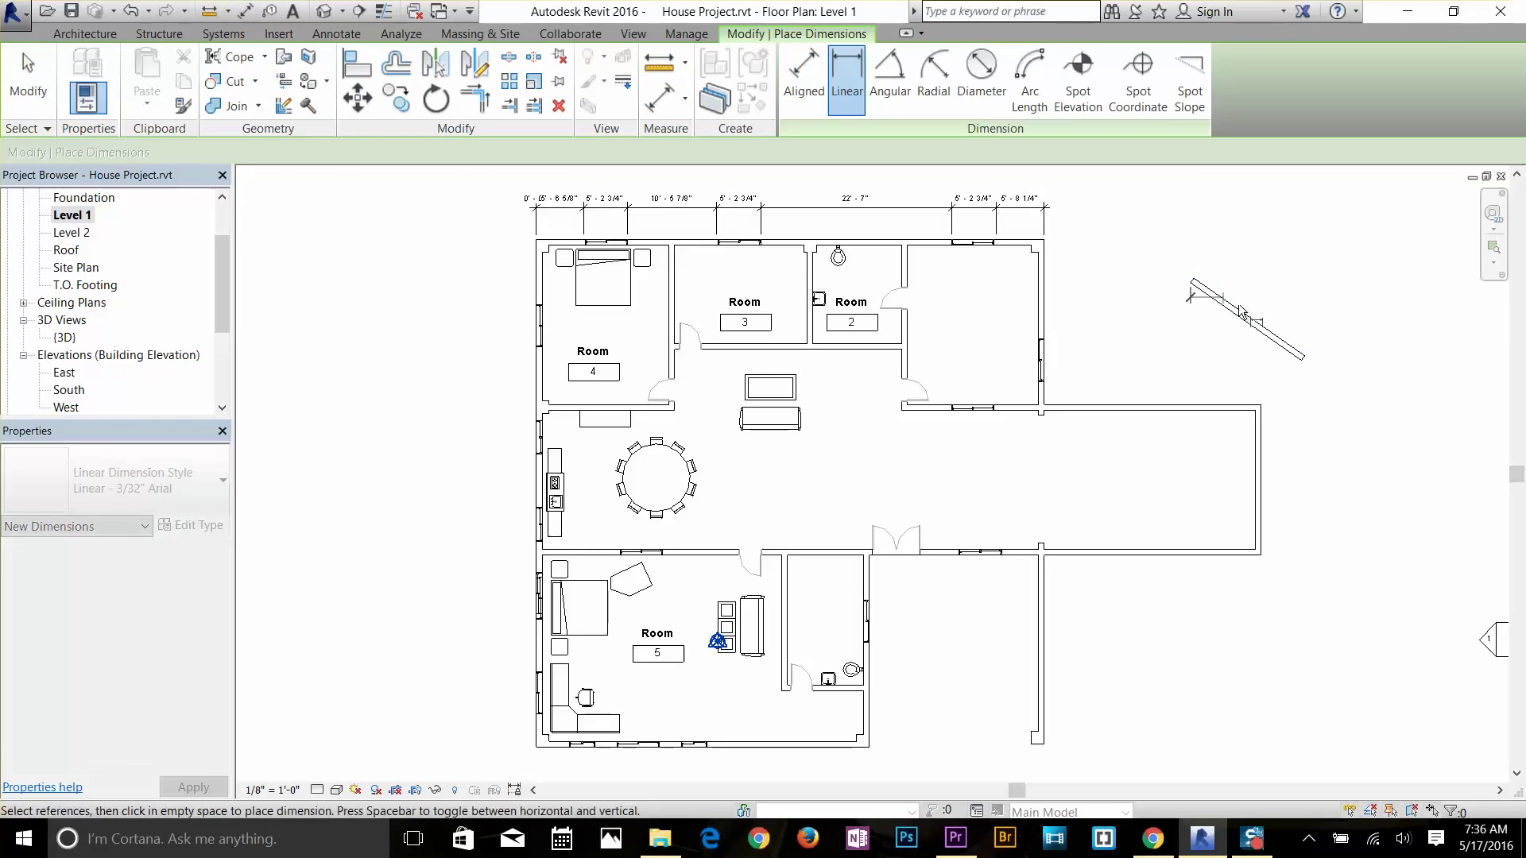
{"action": "left_click", "coordinate": [1306, 356]}
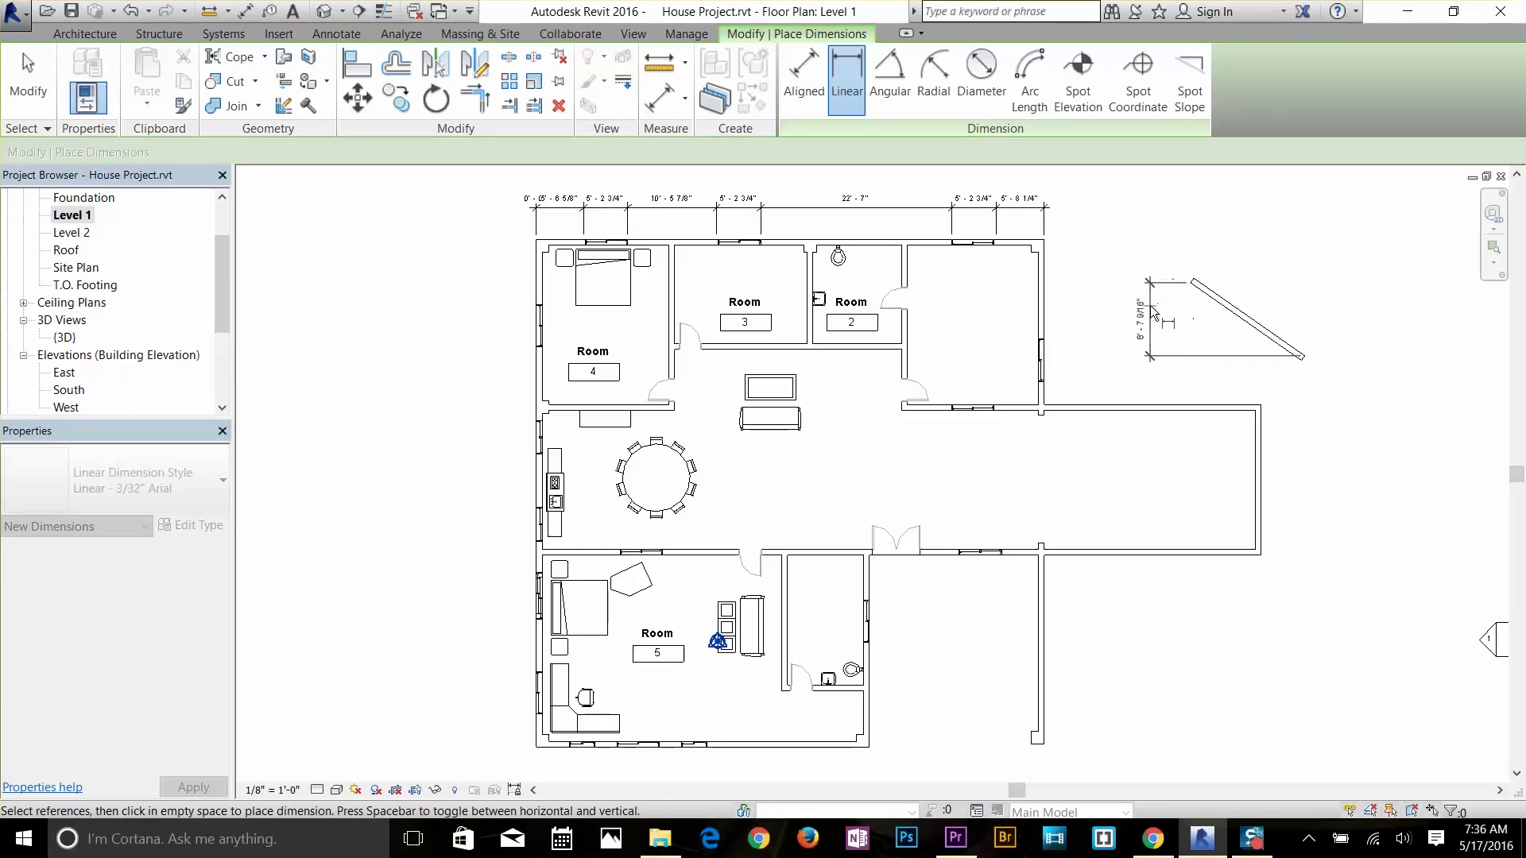
{"action": "key", "text": "Escape"}
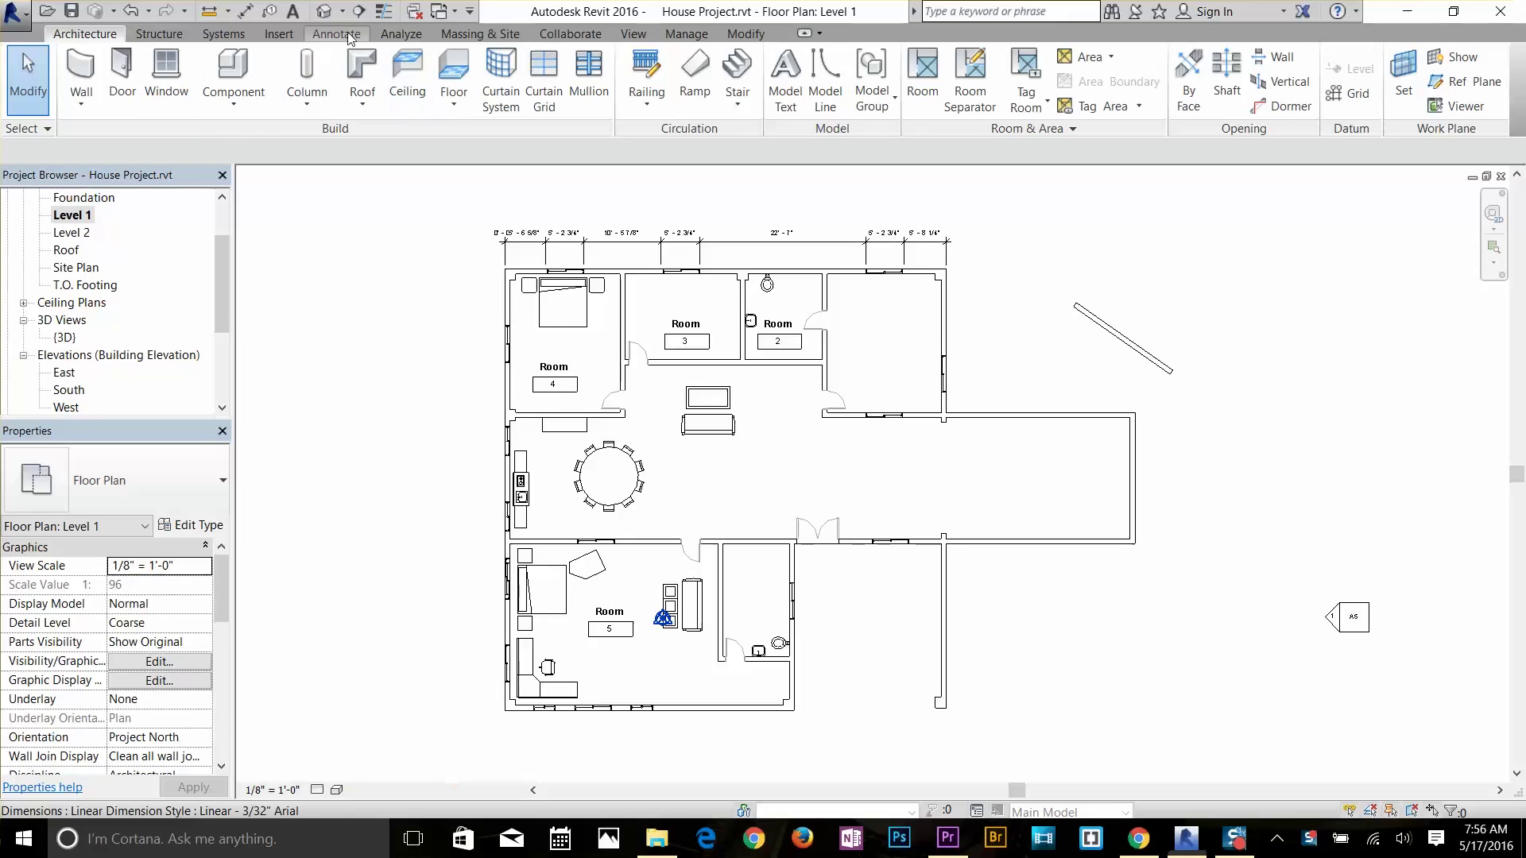
{"action": "left_click", "coordinate": [343, 34]}
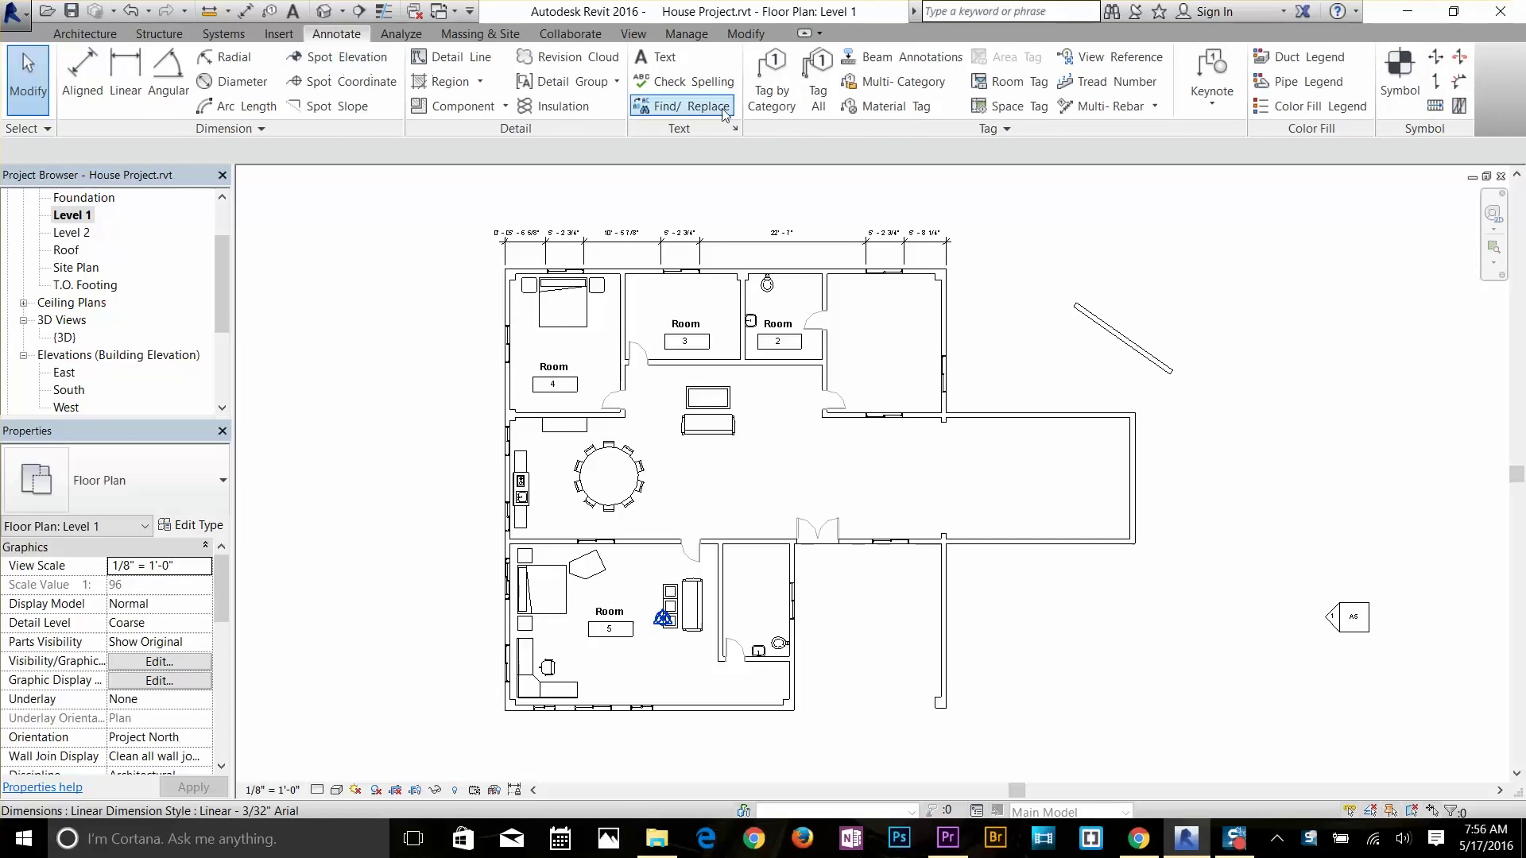
Place a North Arrow 1 symbol left of the plan with Rotate after placement, setting its angle
{"action": "left_click", "coordinate": [1397, 63]}
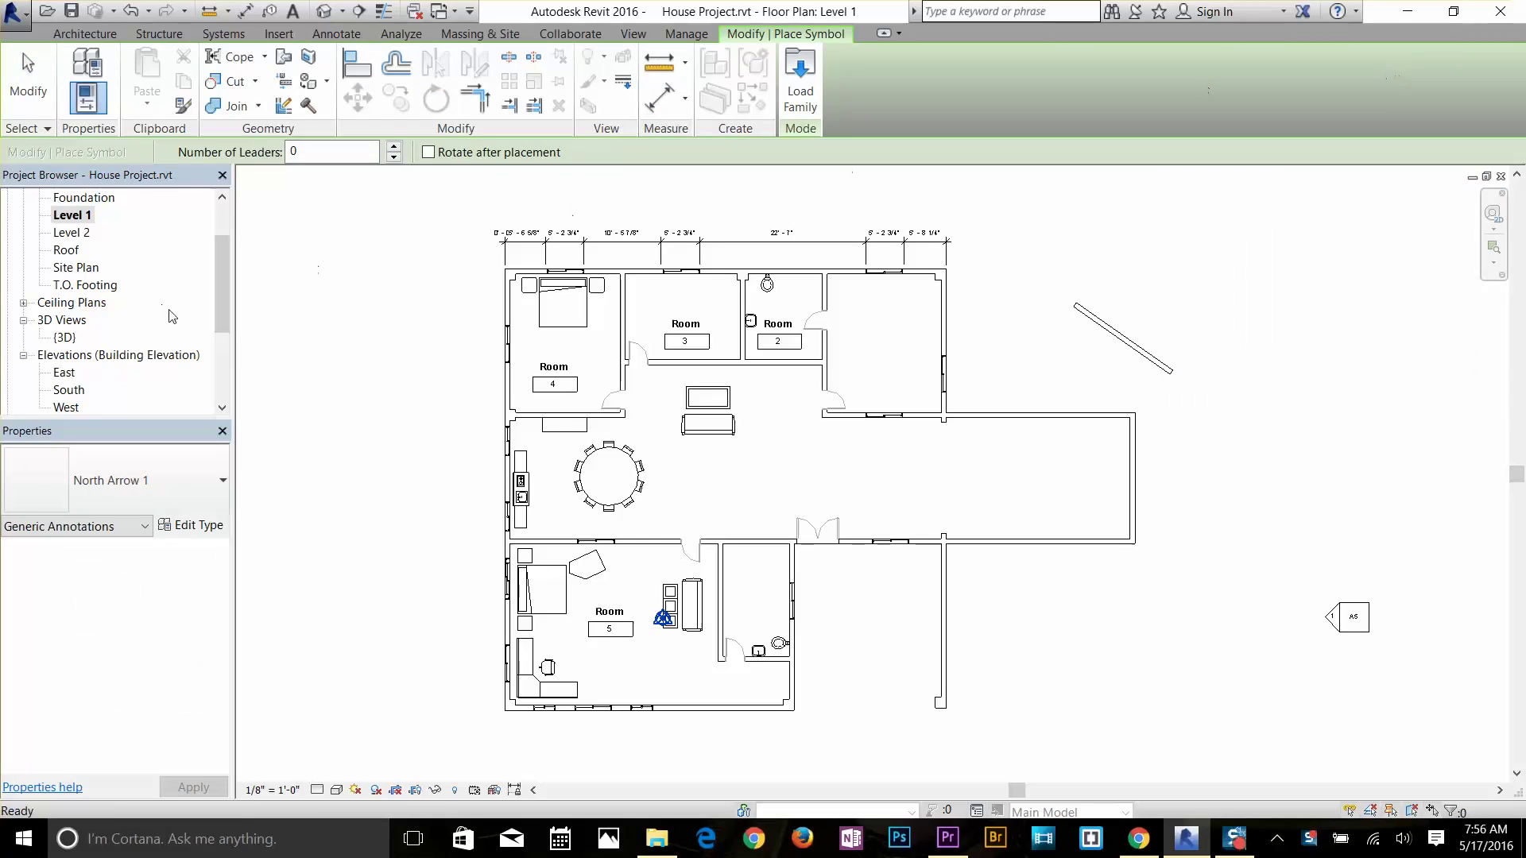
{"action": "left_click", "coordinate": [127, 488]}
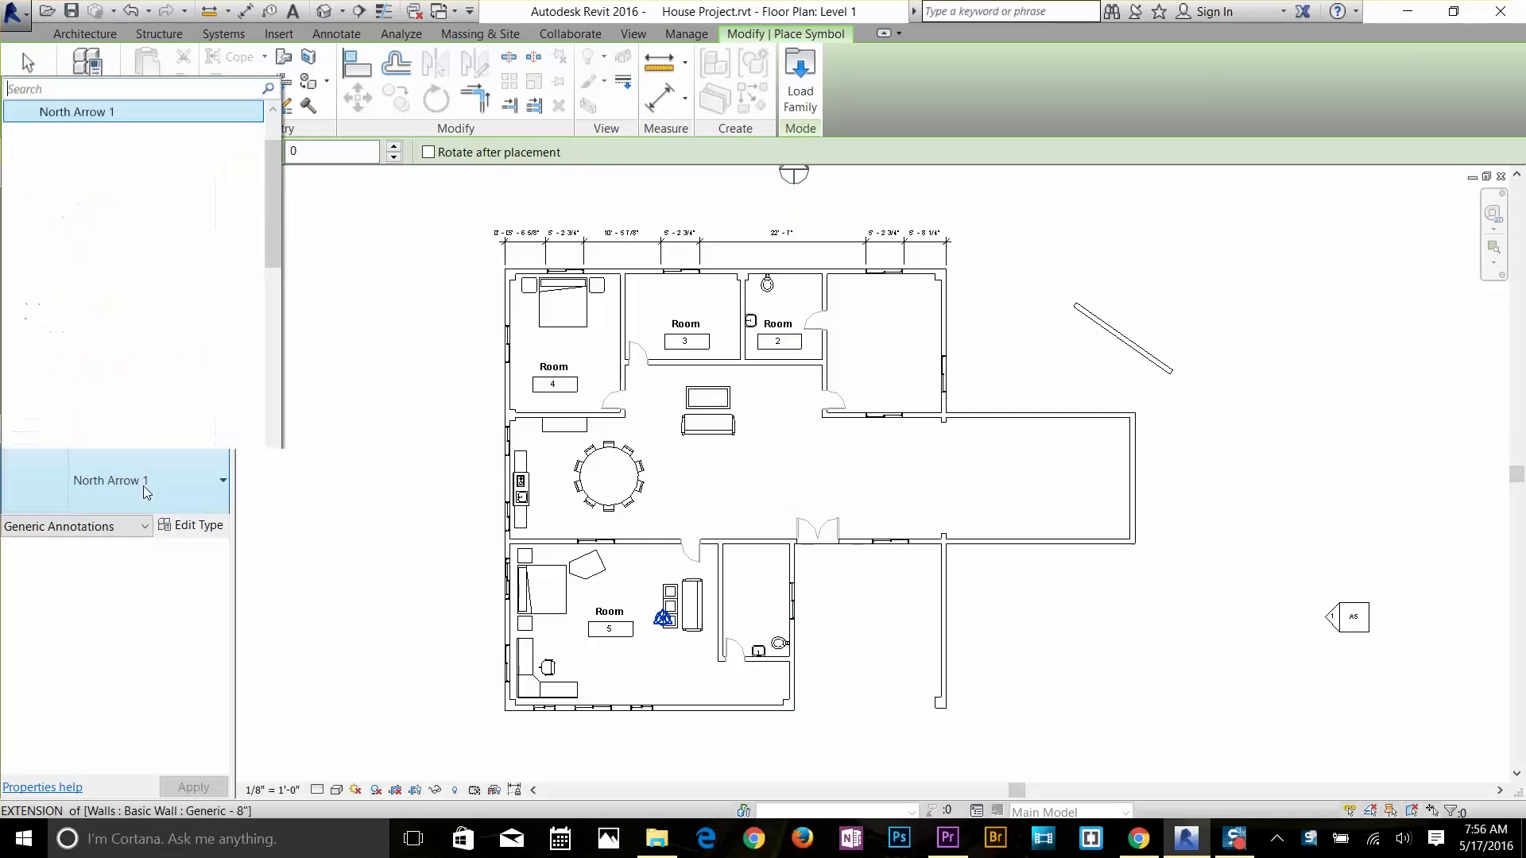
{"action": "left_click", "coordinate": [76, 116]}
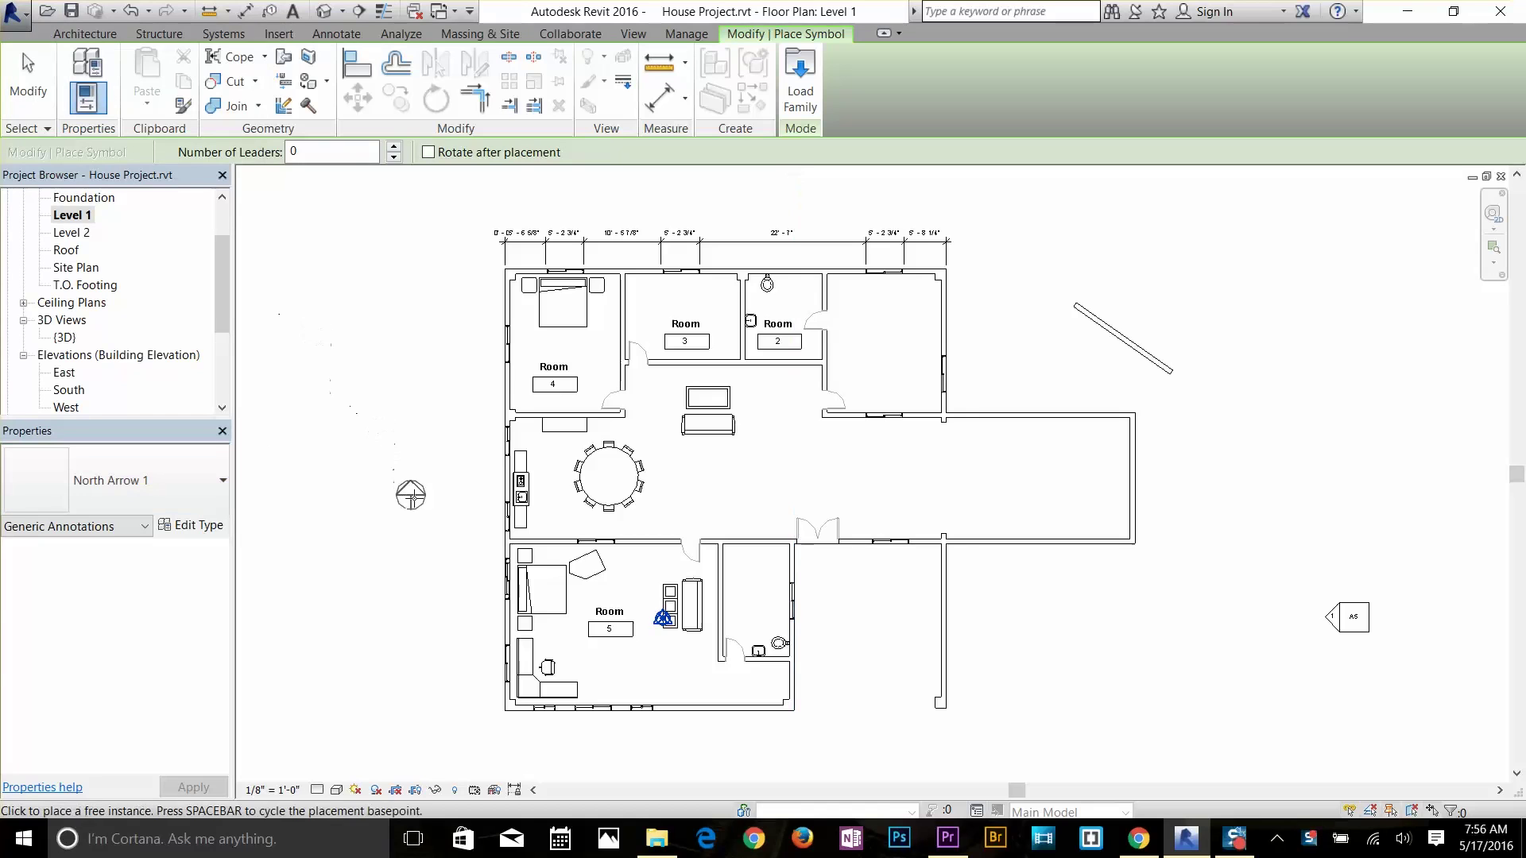
{"action": "left_click", "coordinate": [428, 152]}
{"action": "left_click", "coordinate": [328, 562]}
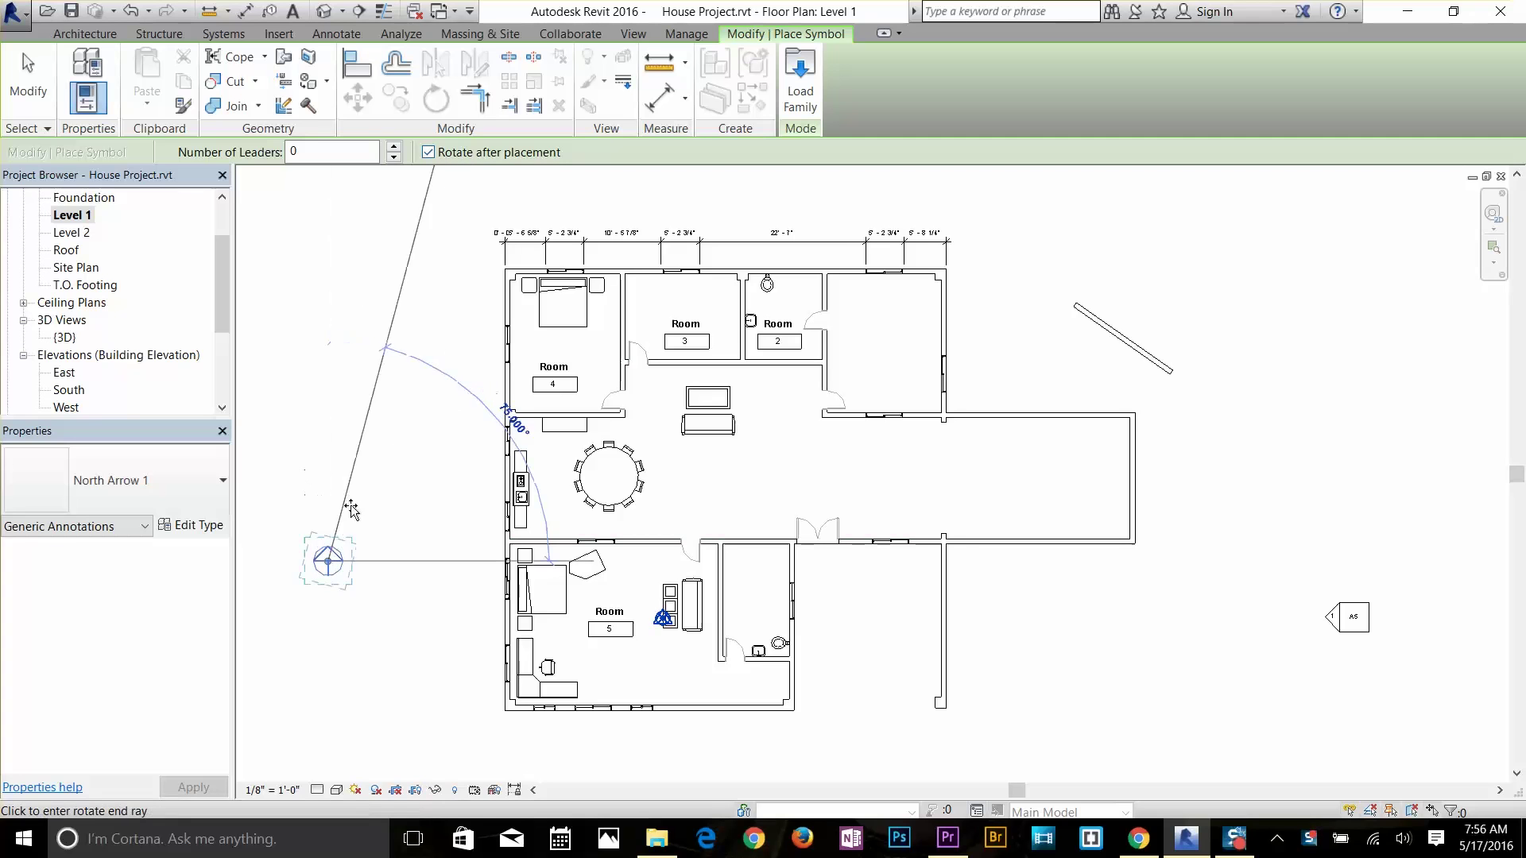
{"action": "left_click", "coordinate": [398, 499]}
{"action": "right_click", "coordinate": [364, 489]}
{"action": "left_click", "coordinate": [397, 513]}
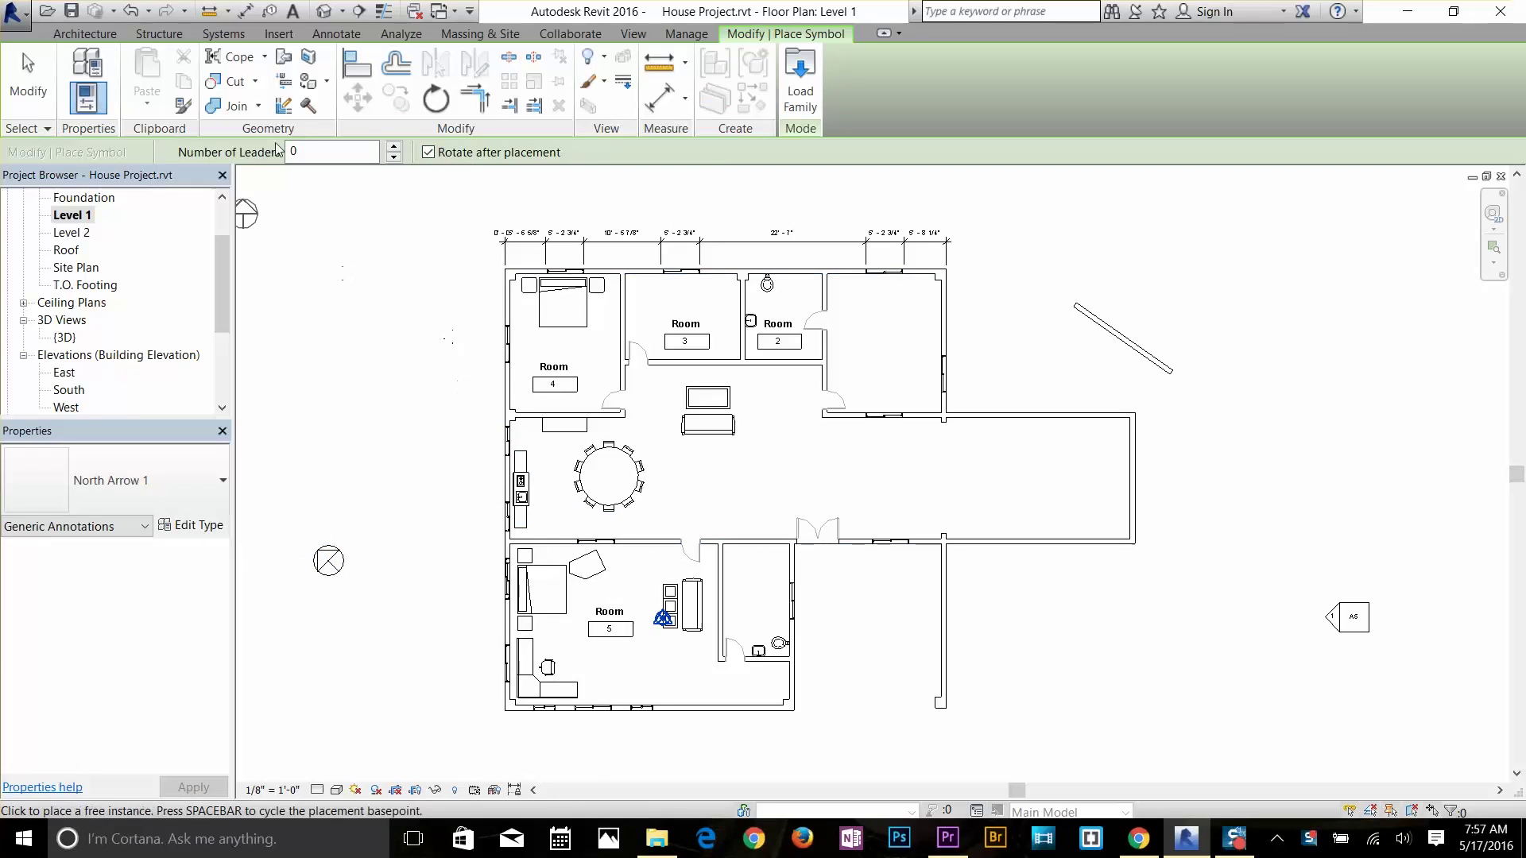
{"action": "left_click", "coordinate": [802, 75]}
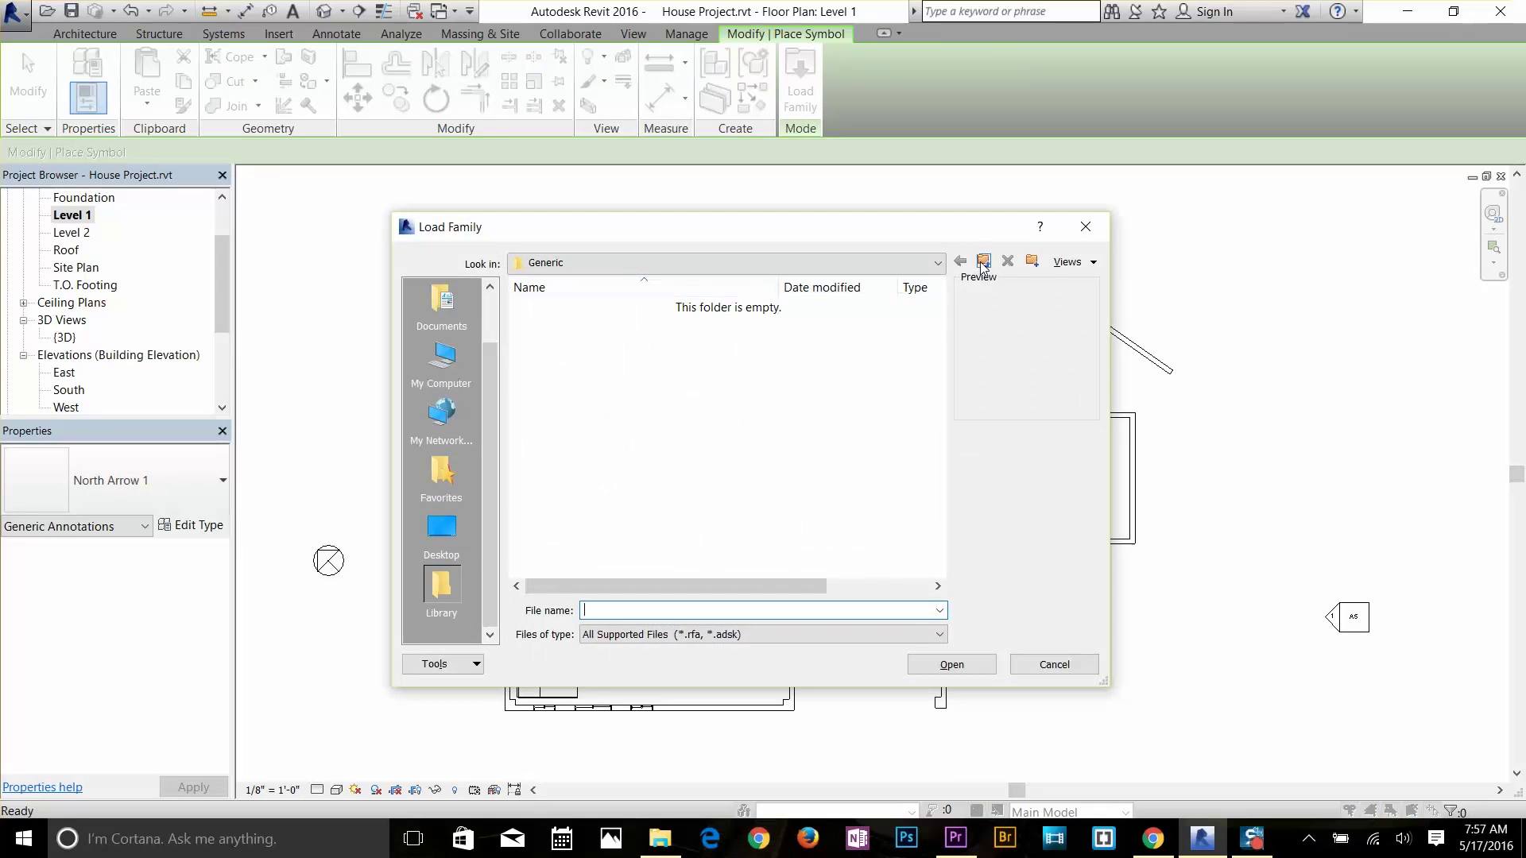
{"action": "left_click", "coordinate": [983, 263]}
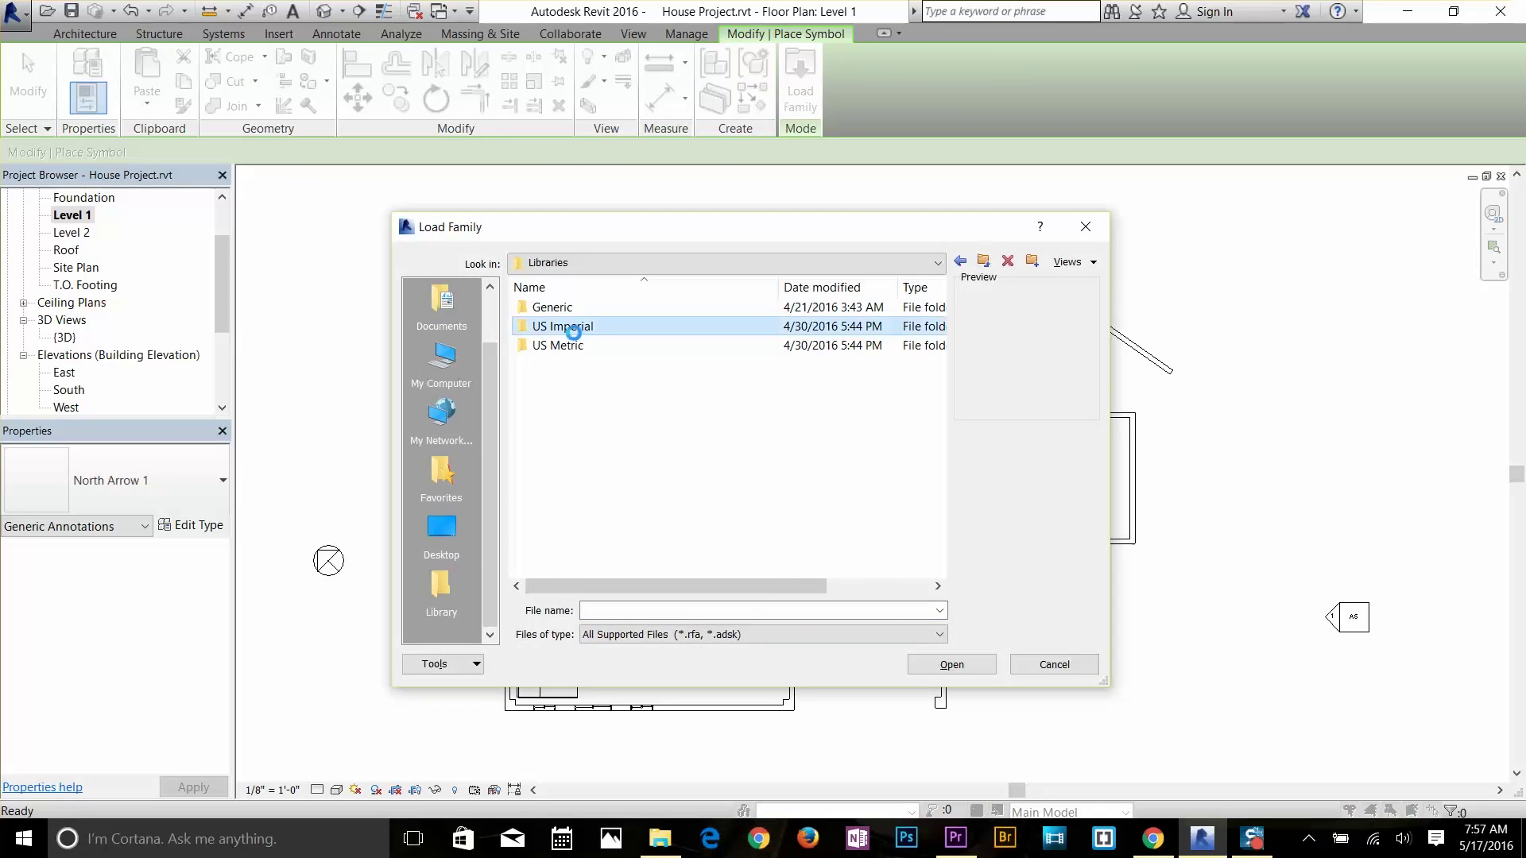
{"action": "double_click", "coordinate": [566, 327]}
{"action": "double_click", "coordinate": [572, 309]}
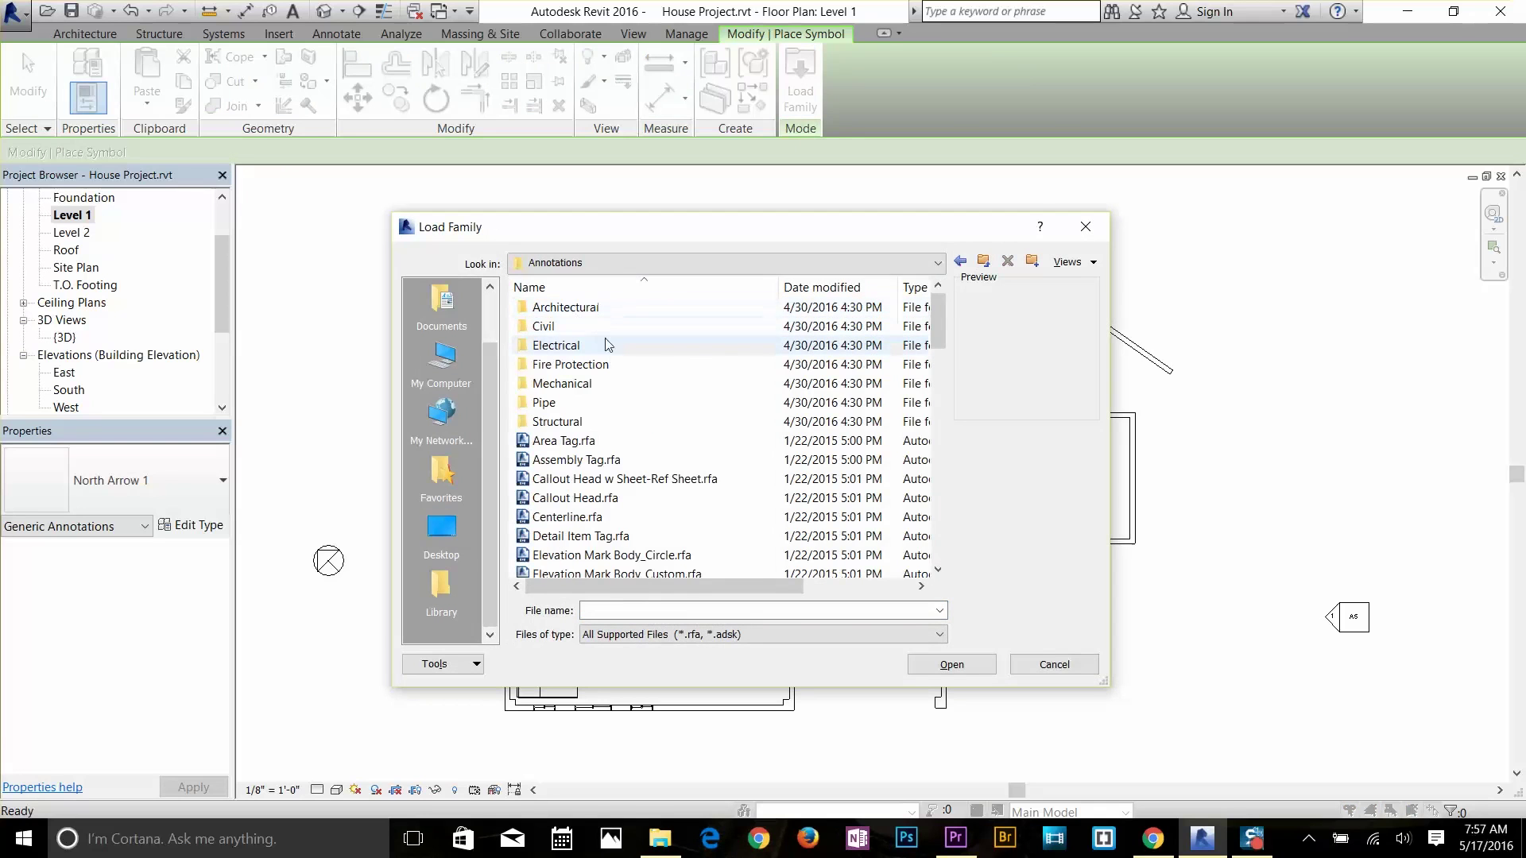
{"action": "scroll", "coordinate": [602, 364], "scroll_direction": "down", "scroll_amount": 2}
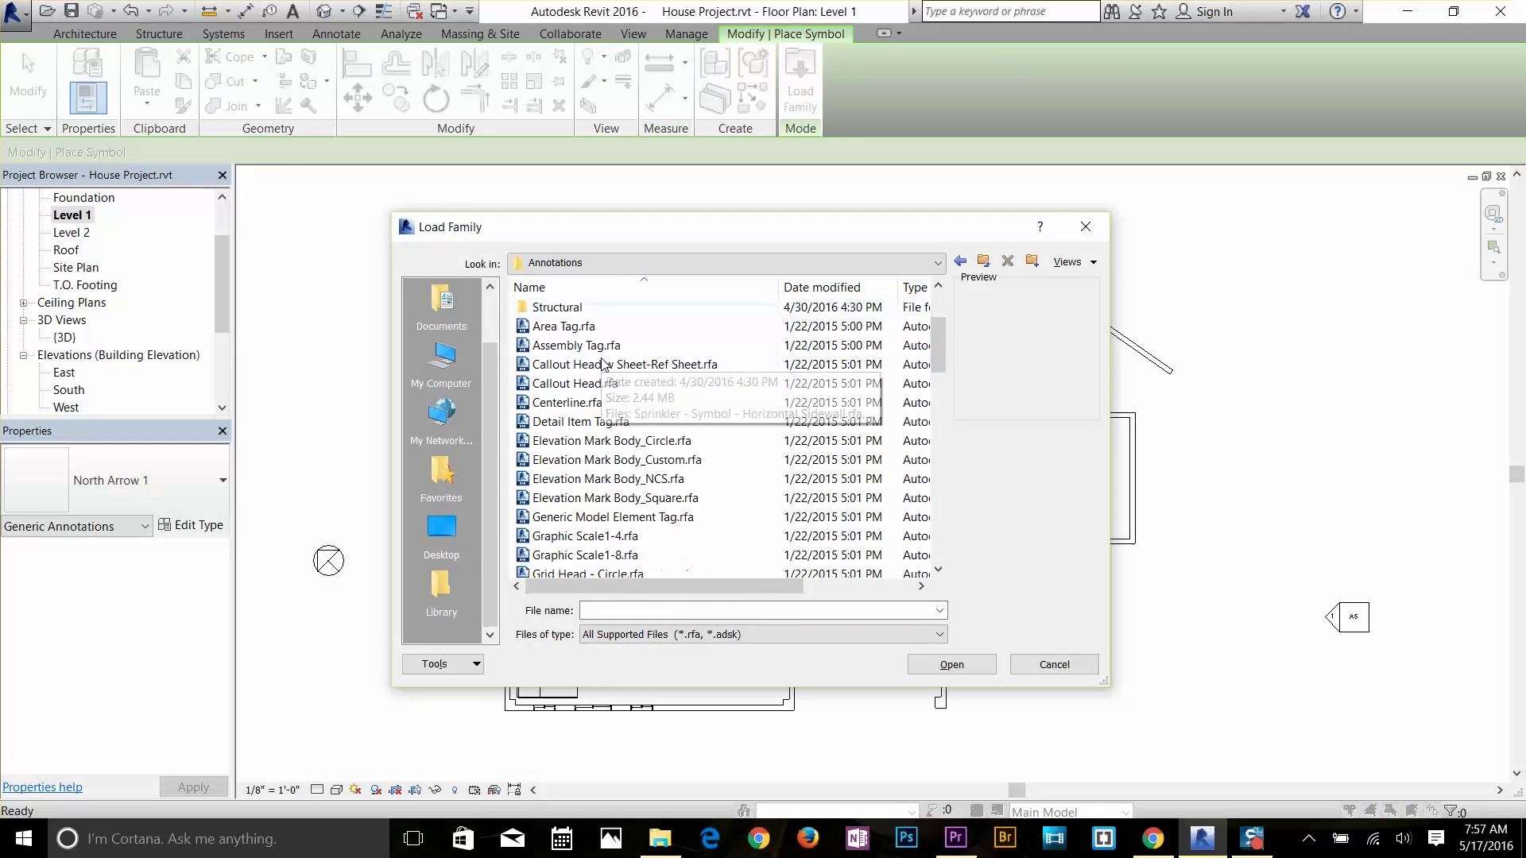
{"action": "left_click", "coordinate": [598, 442]}
{"action": "left_click", "coordinate": [594, 479]}
{"action": "left_click", "coordinate": [591, 518]}
{"action": "scroll", "coordinate": [590, 525], "scroll_direction": "down", "scroll_amount": 4}
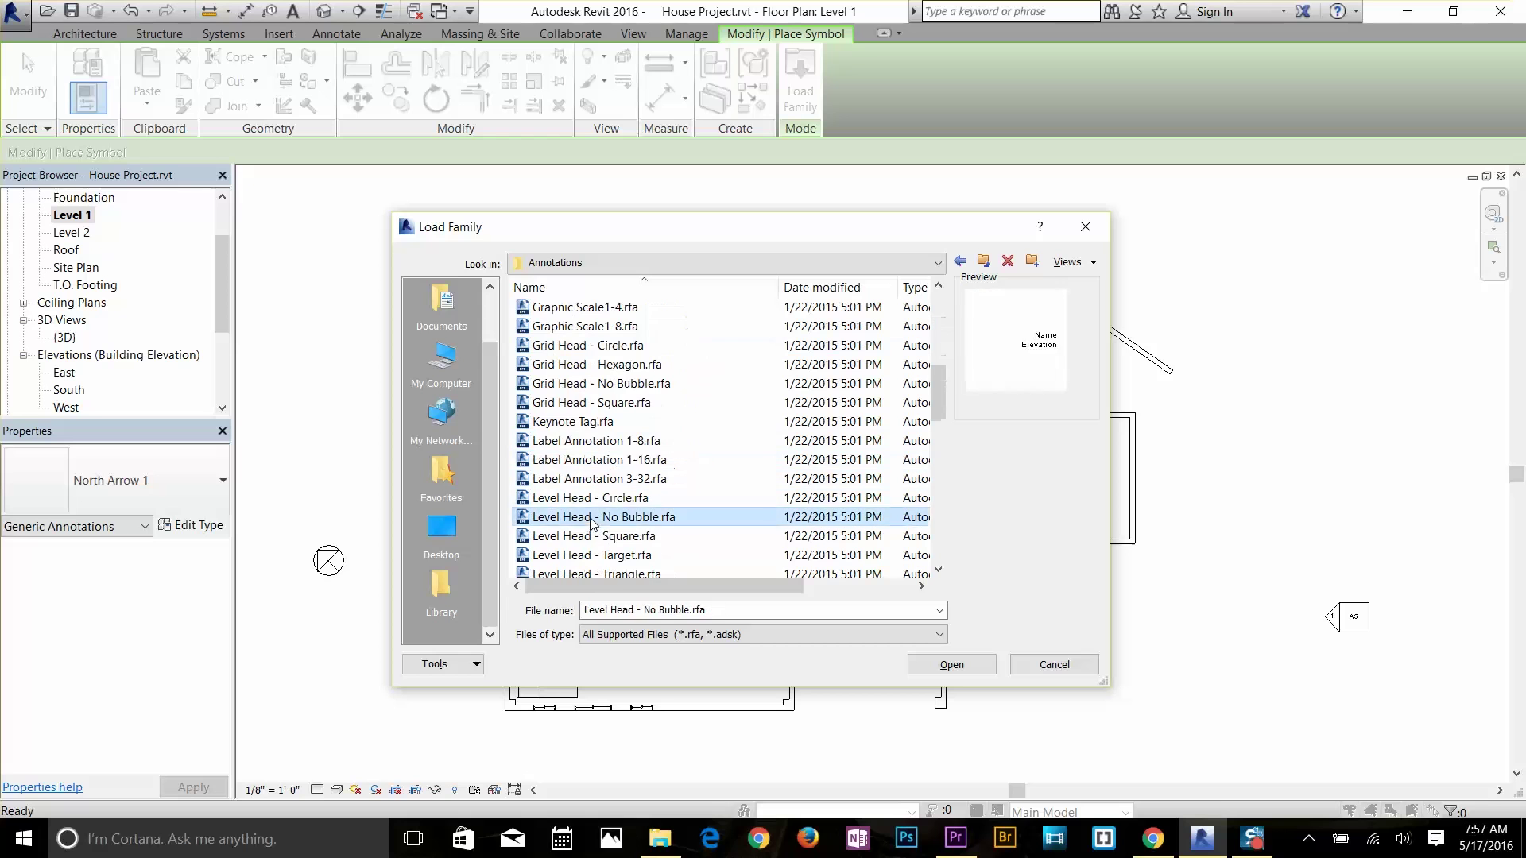
{"action": "left_click", "coordinate": [593, 459]}
{"action": "left_click", "coordinate": [594, 403]}
{"action": "scroll", "coordinate": [589, 388], "scroll_direction": "up", "scroll_amount": 2}
{"action": "scroll", "coordinate": [589, 387], "scroll_direction": "up", "scroll_amount": 5}
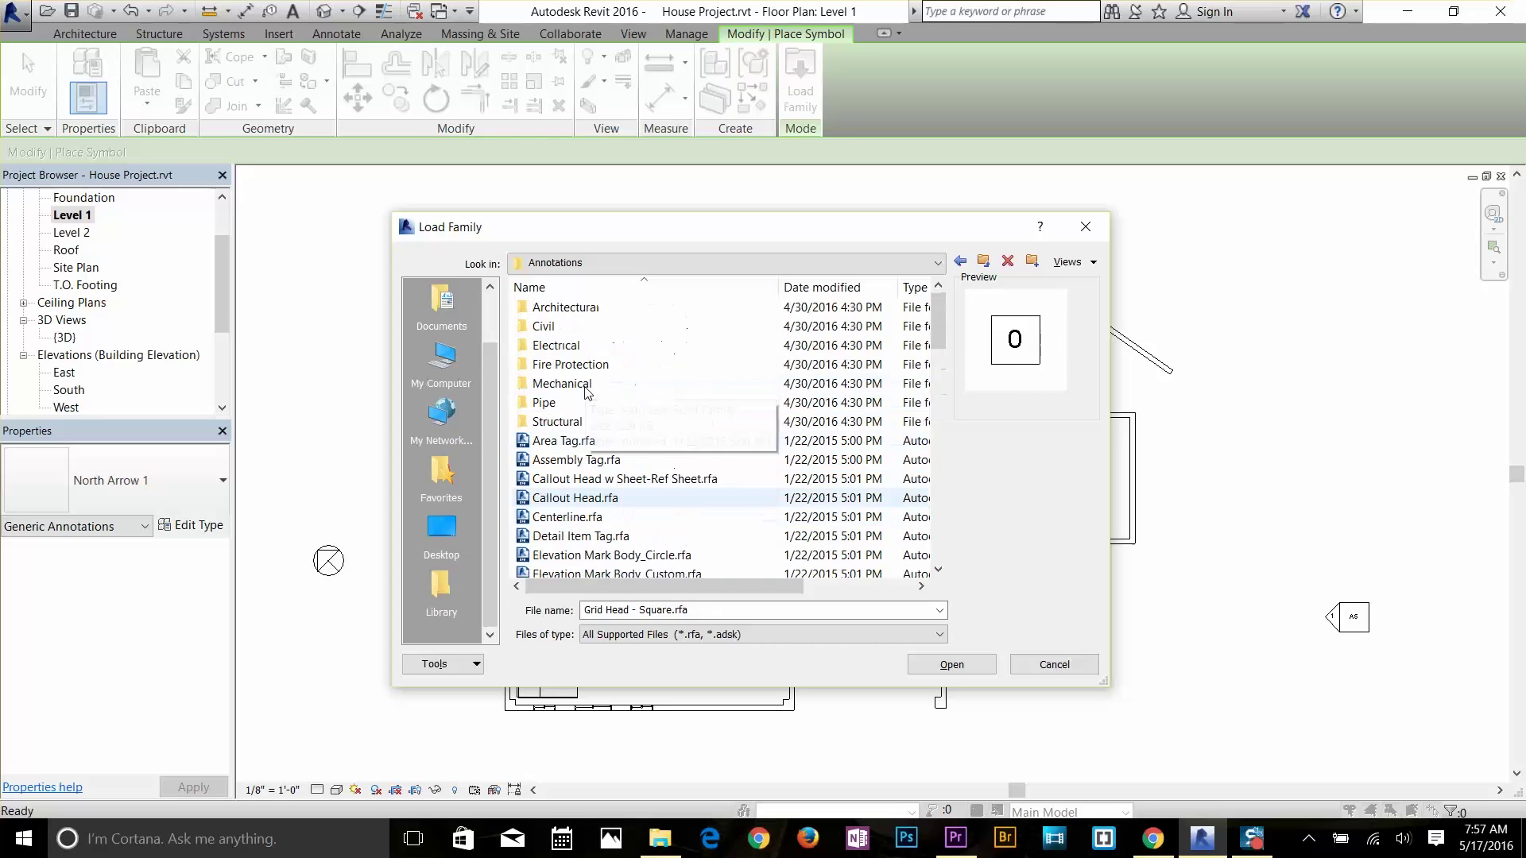
{"action": "double_click", "coordinate": [565, 306]}
{"action": "left_click", "coordinate": [594, 325]}
{"action": "scroll", "coordinate": [578, 422], "scroll_direction": "down", "scroll_amount": 2}
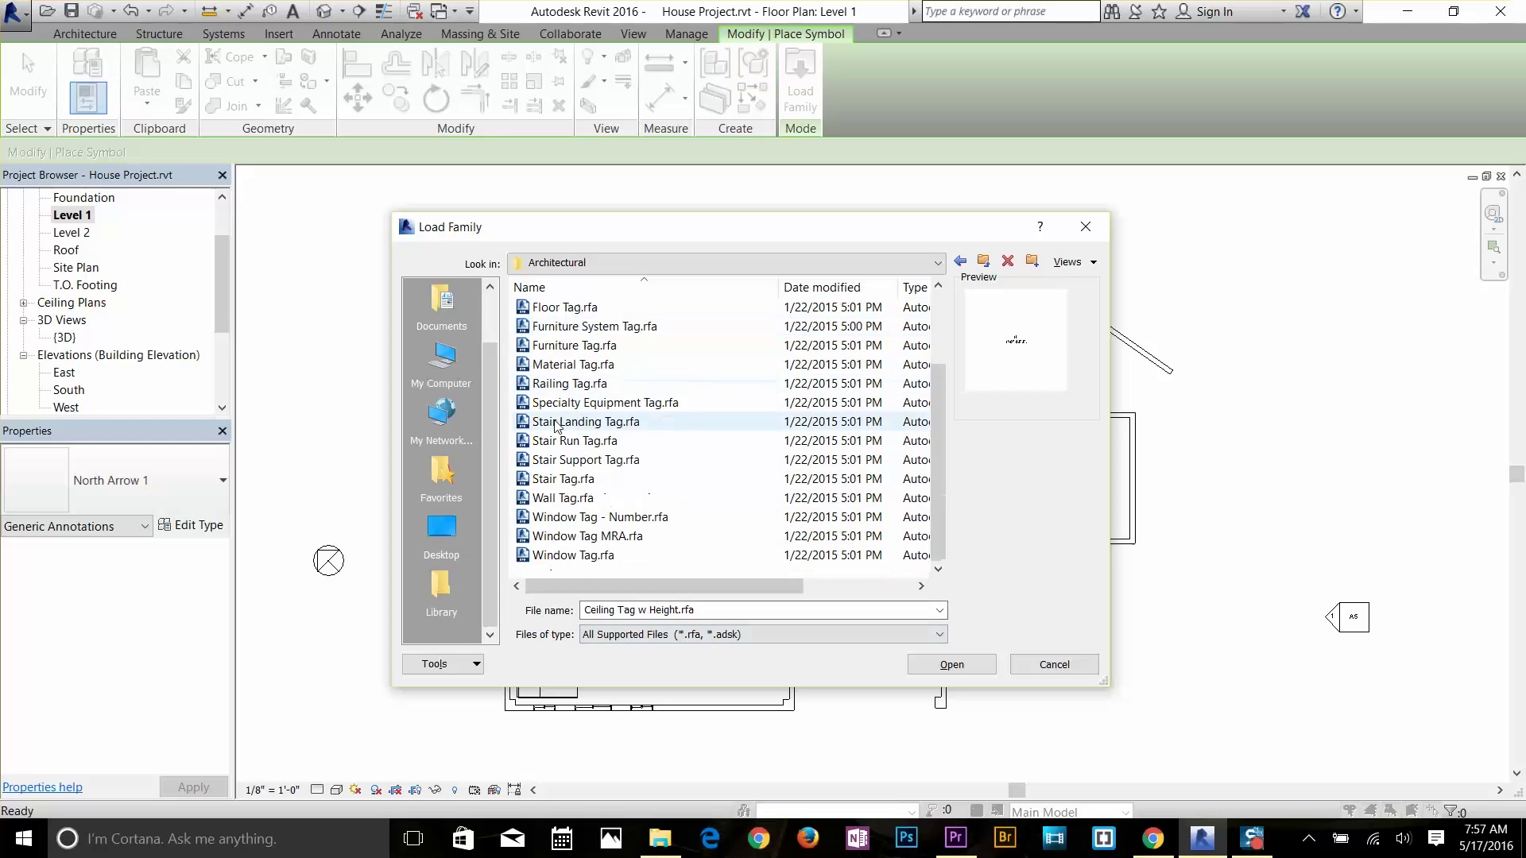
{"action": "left_click", "coordinate": [566, 498]}
{"action": "left_click", "coordinate": [574, 421]}
{"action": "left_click", "coordinate": [569, 383]}
{"action": "left_click", "coordinate": [574, 440]}
{"action": "left_click", "coordinate": [563, 478]}
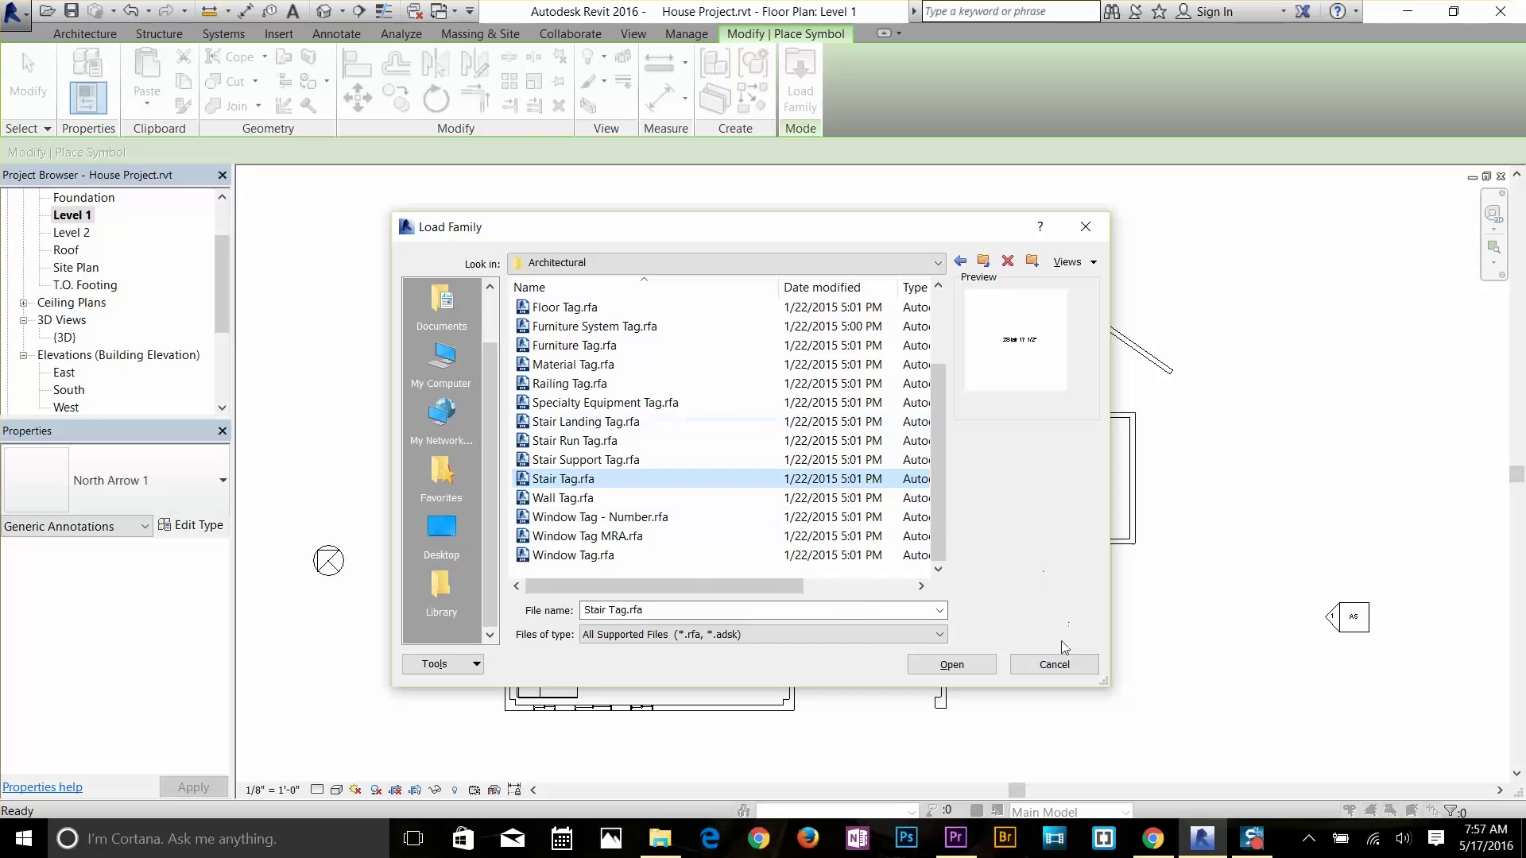
{"action": "left_click", "coordinate": [1054, 664]}
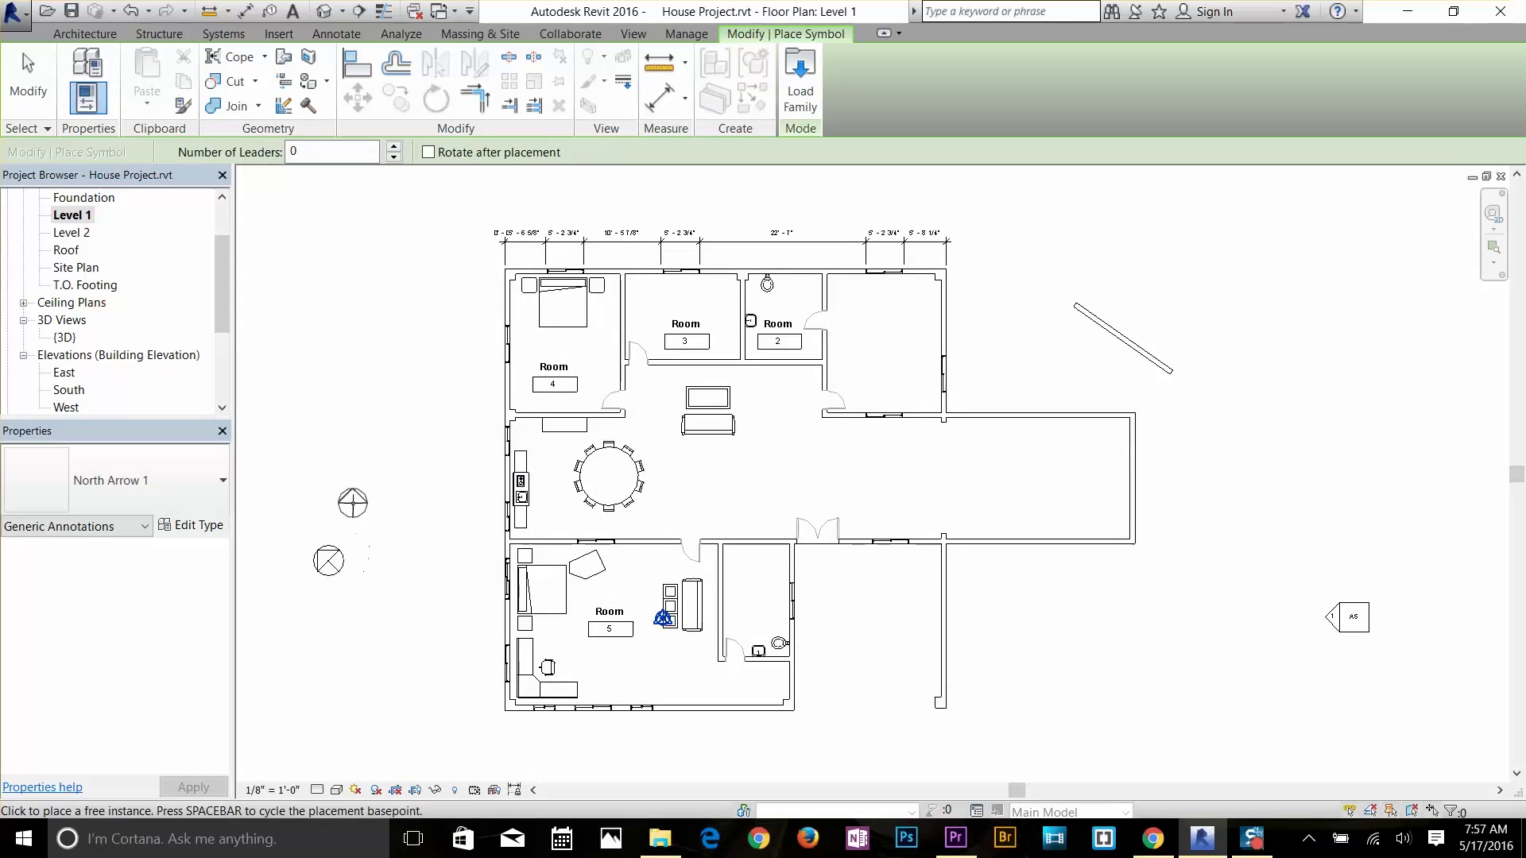
Open the symbol type selector list
{"action": "left_click", "coordinate": [183, 486]}
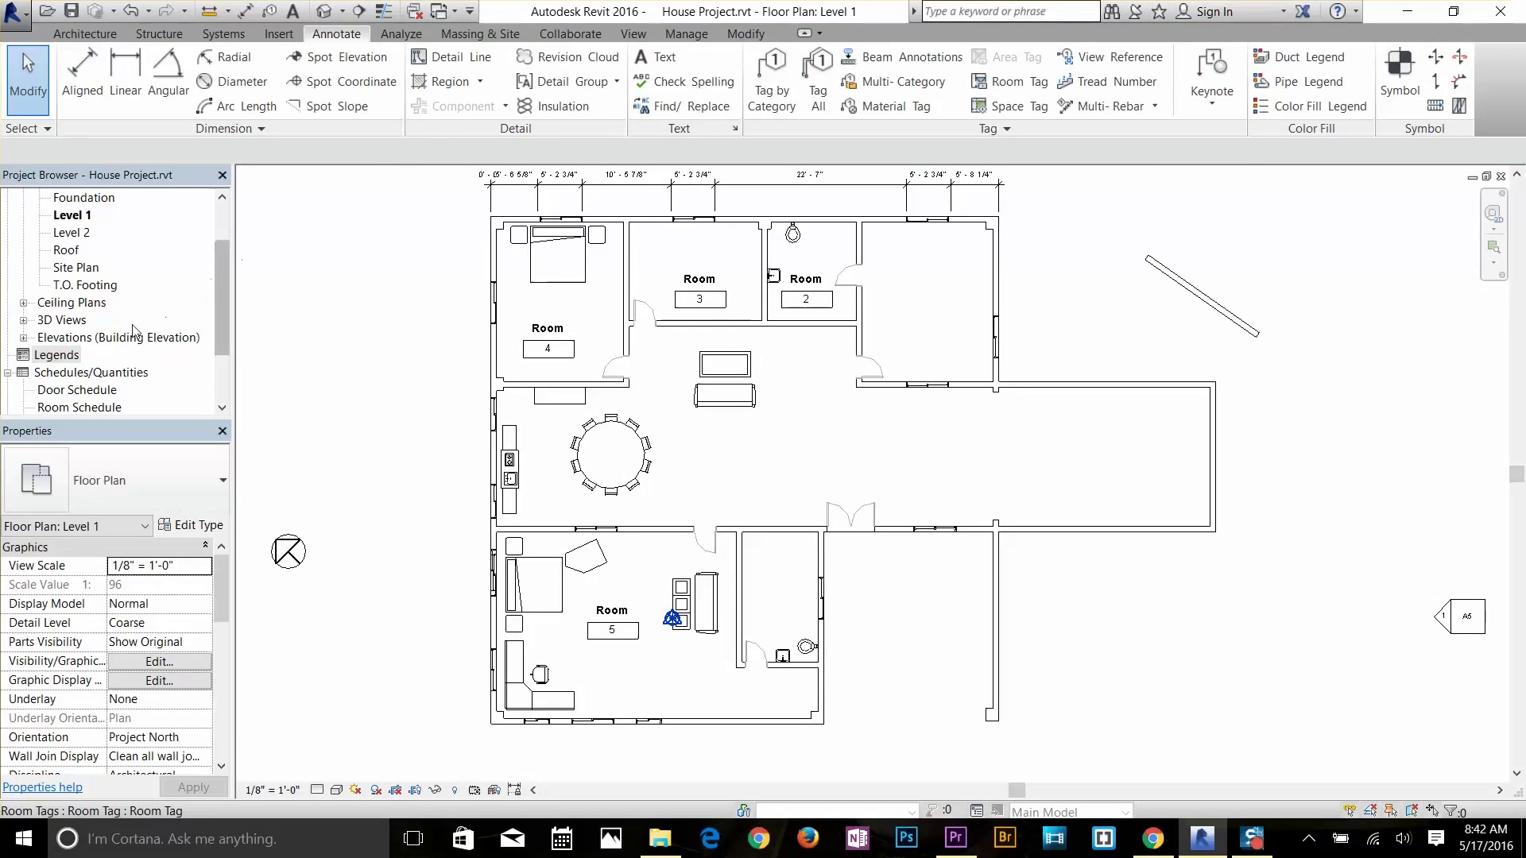
Create a legend view named 'door type' at 1/4" = 1'-0" and expand Legends in the Project Browser
{"action": "right_click", "coordinate": [56, 363]}
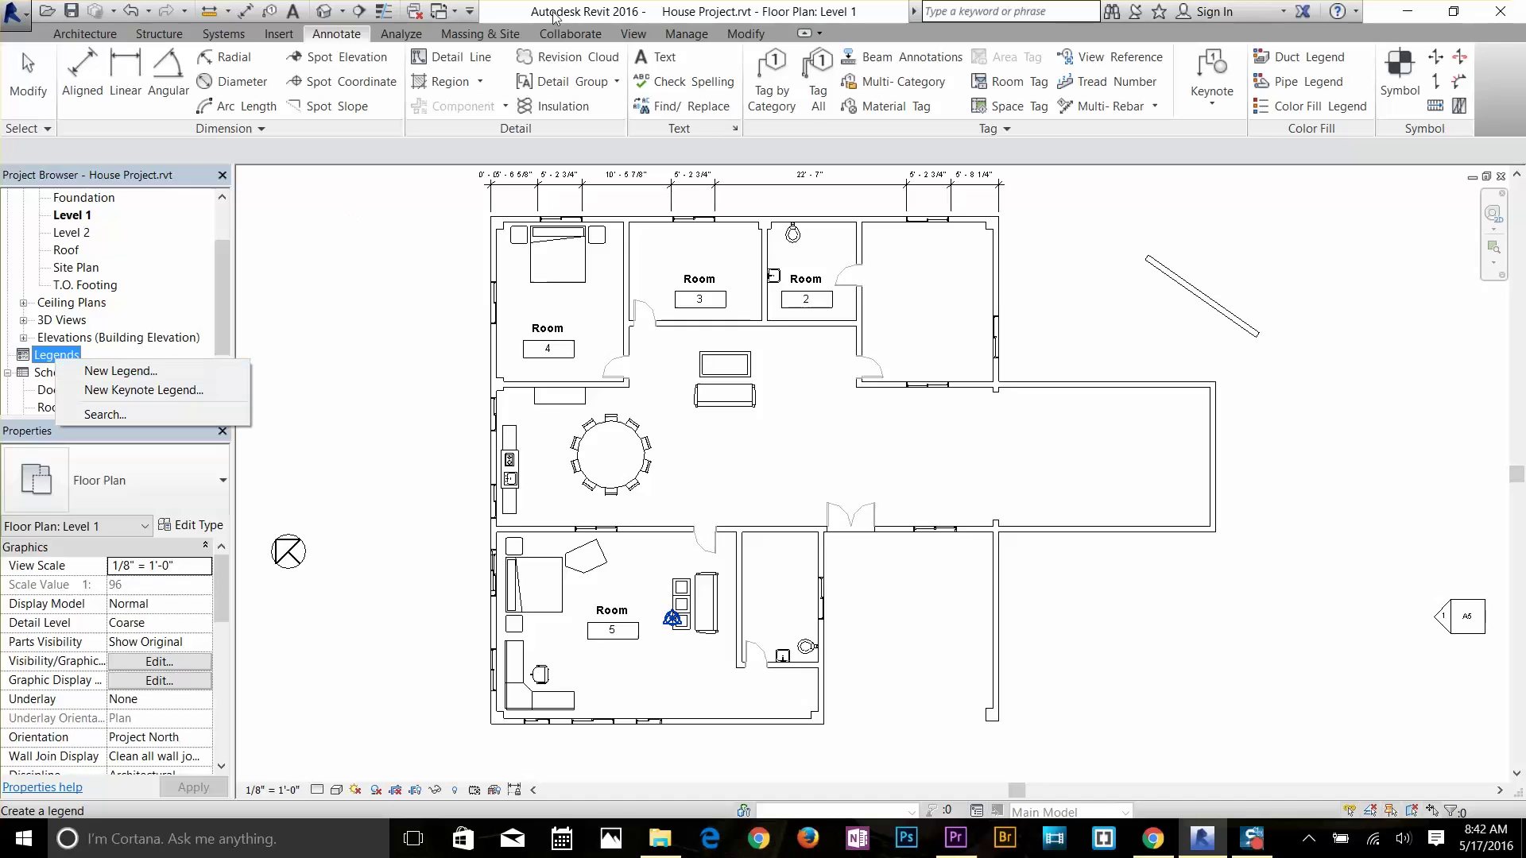
{"action": "left_click", "coordinate": [628, 33]}
{"action": "left_click", "coordinate": [632, 34]}
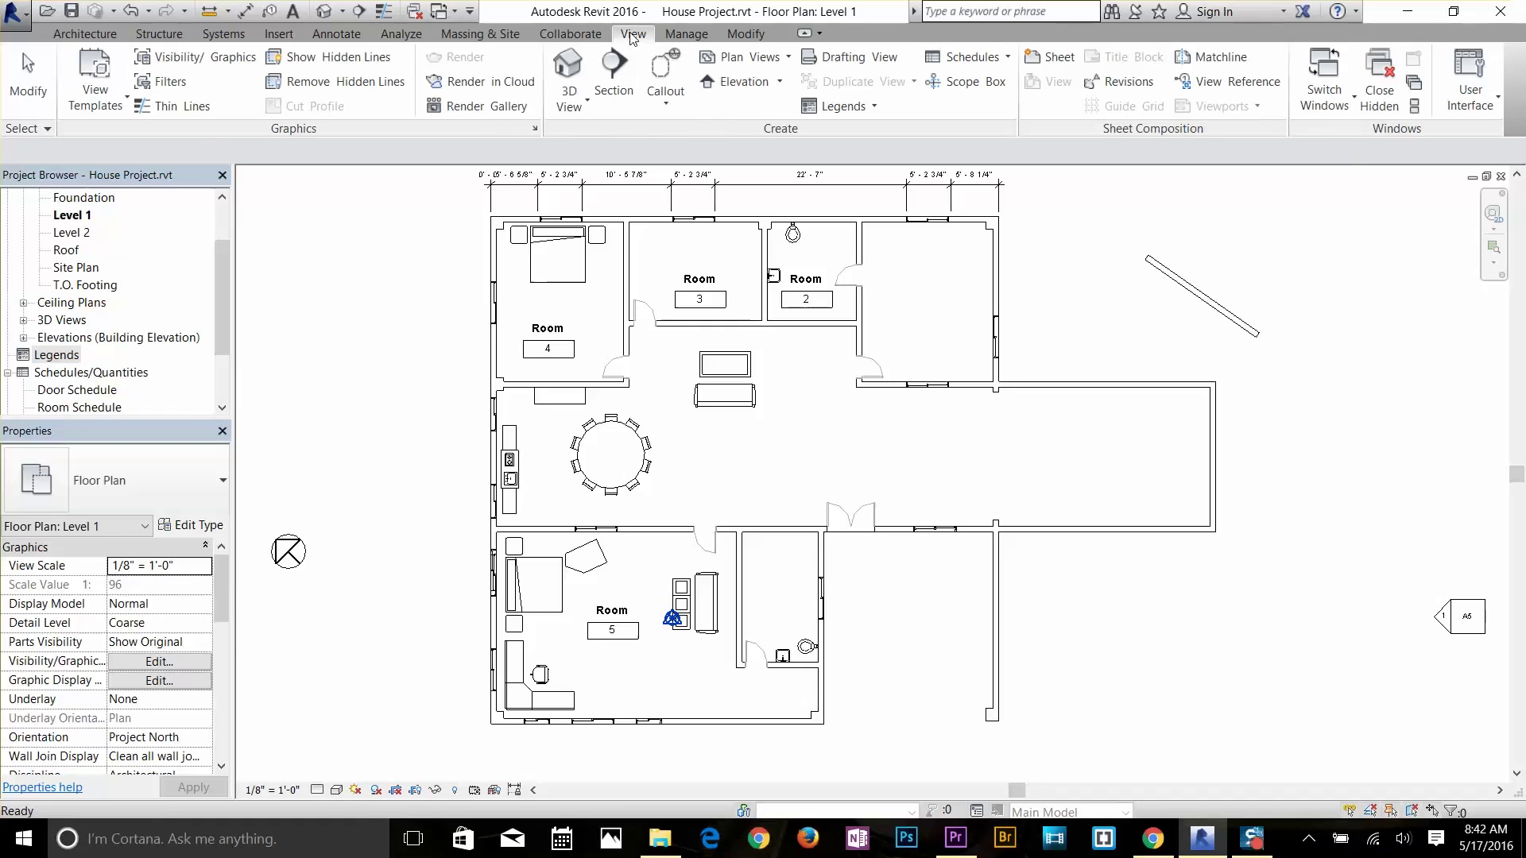
{"action": "left_click", "coordinate": [874, 108]}
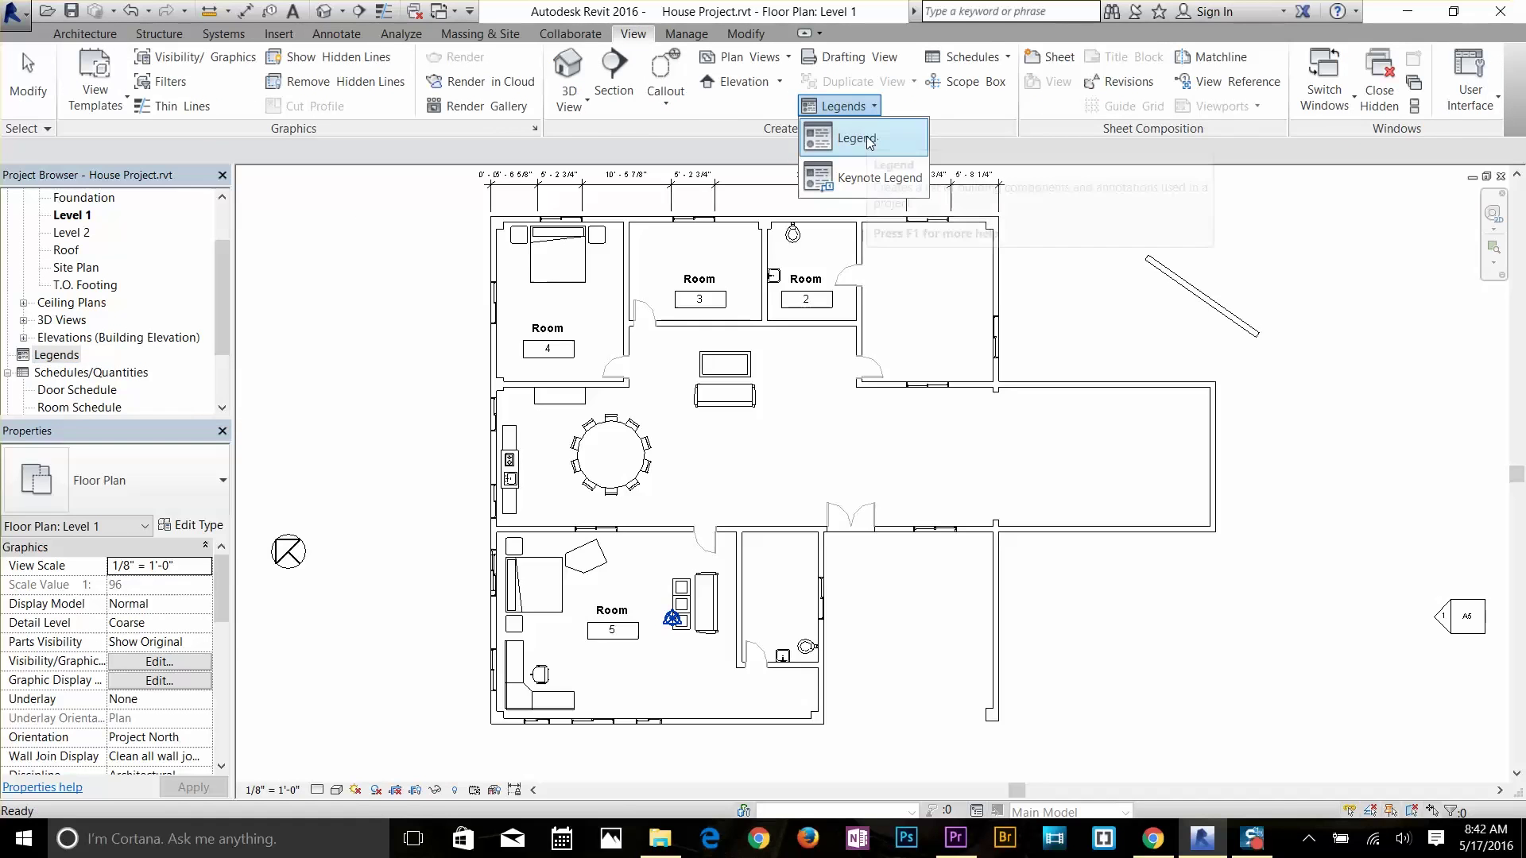
{"action": "left_click", "coordinate": [844, 134]}
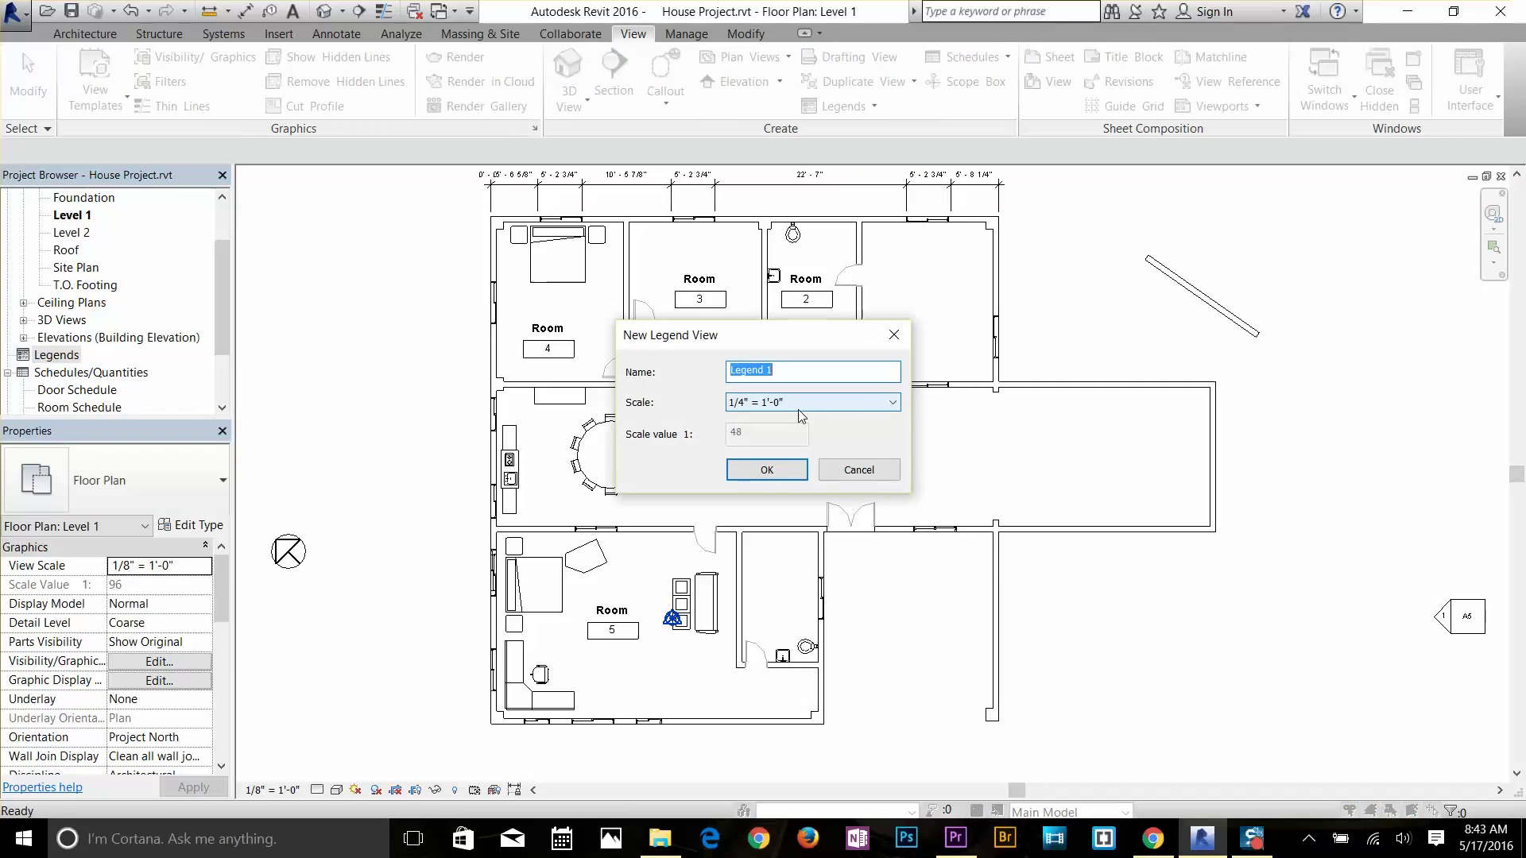
{"action": "type", "text": "door type"}
{"action": "key", "text": "Return"}
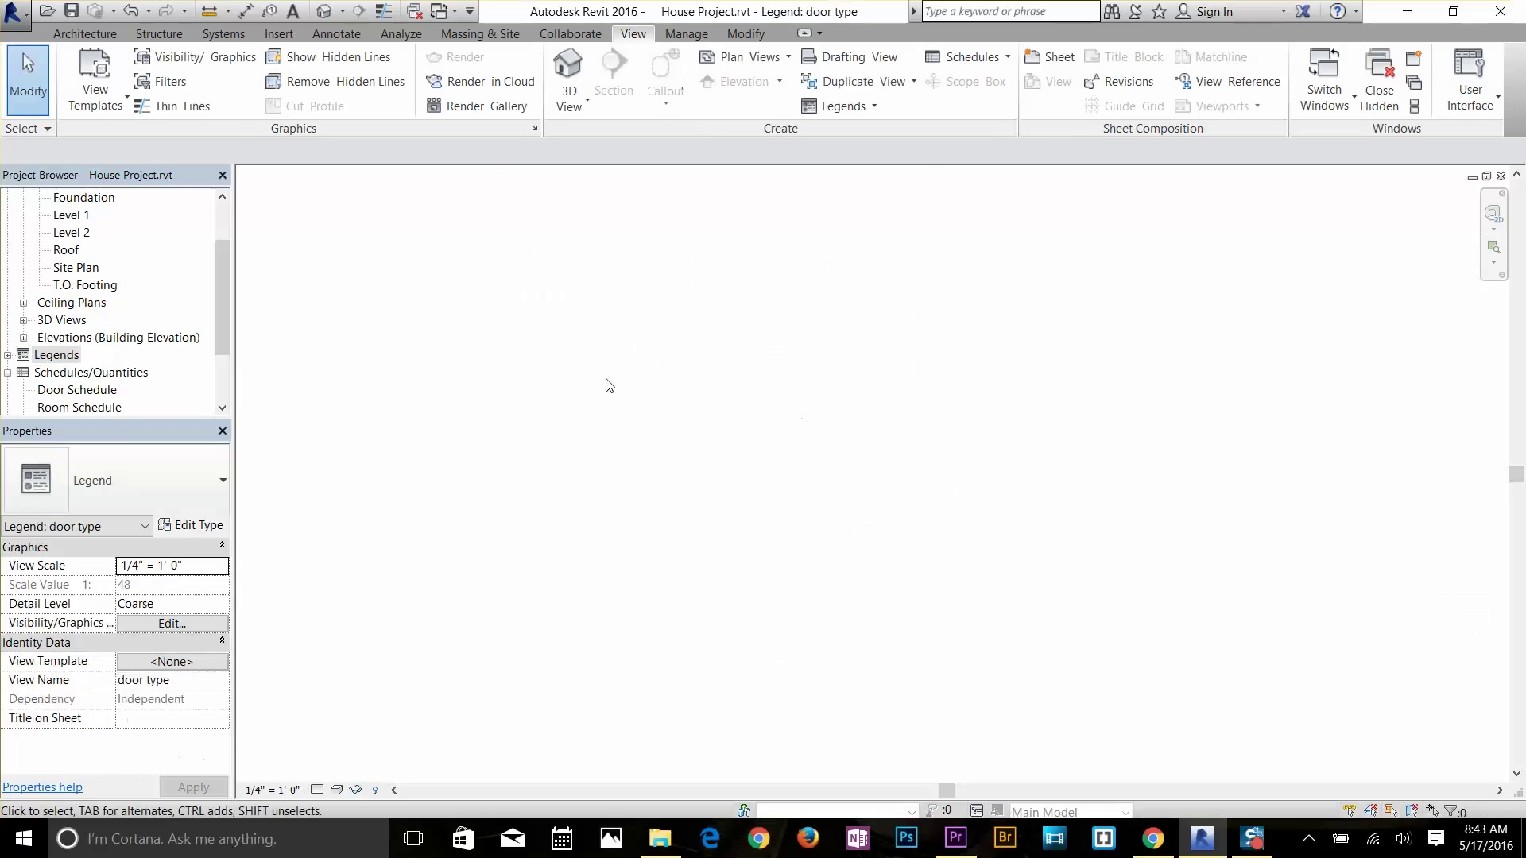
{"action": "left_click", "coordinate": [7, 356]}
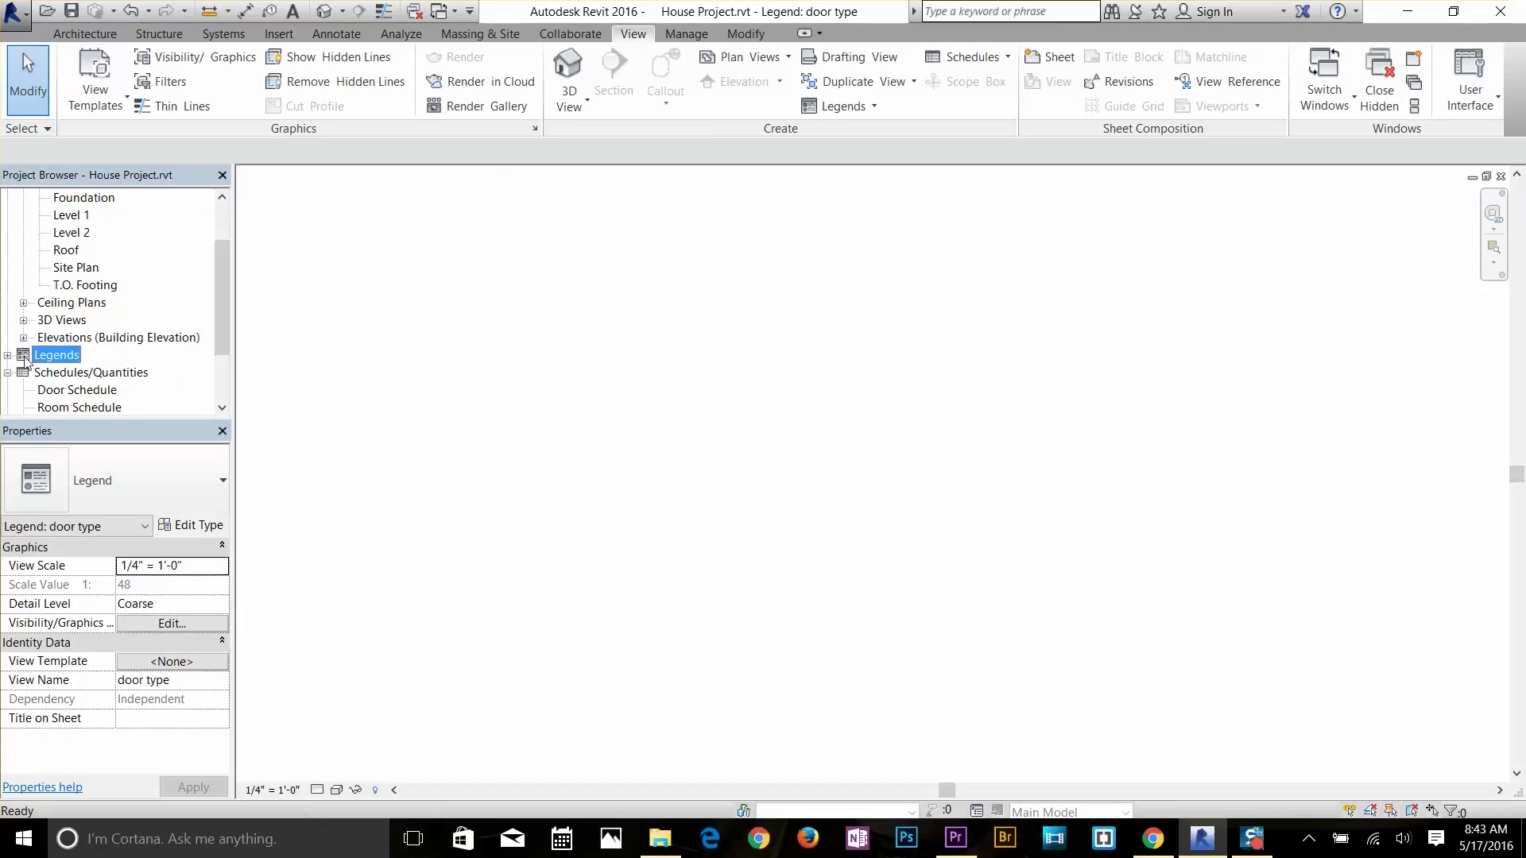
{"action": "left_click", "coordinate": [7, 356]}
{"action": "left_click", "coordinate": [28, 79]}
{"action": "left_click", "coordinate": [334, 35]}
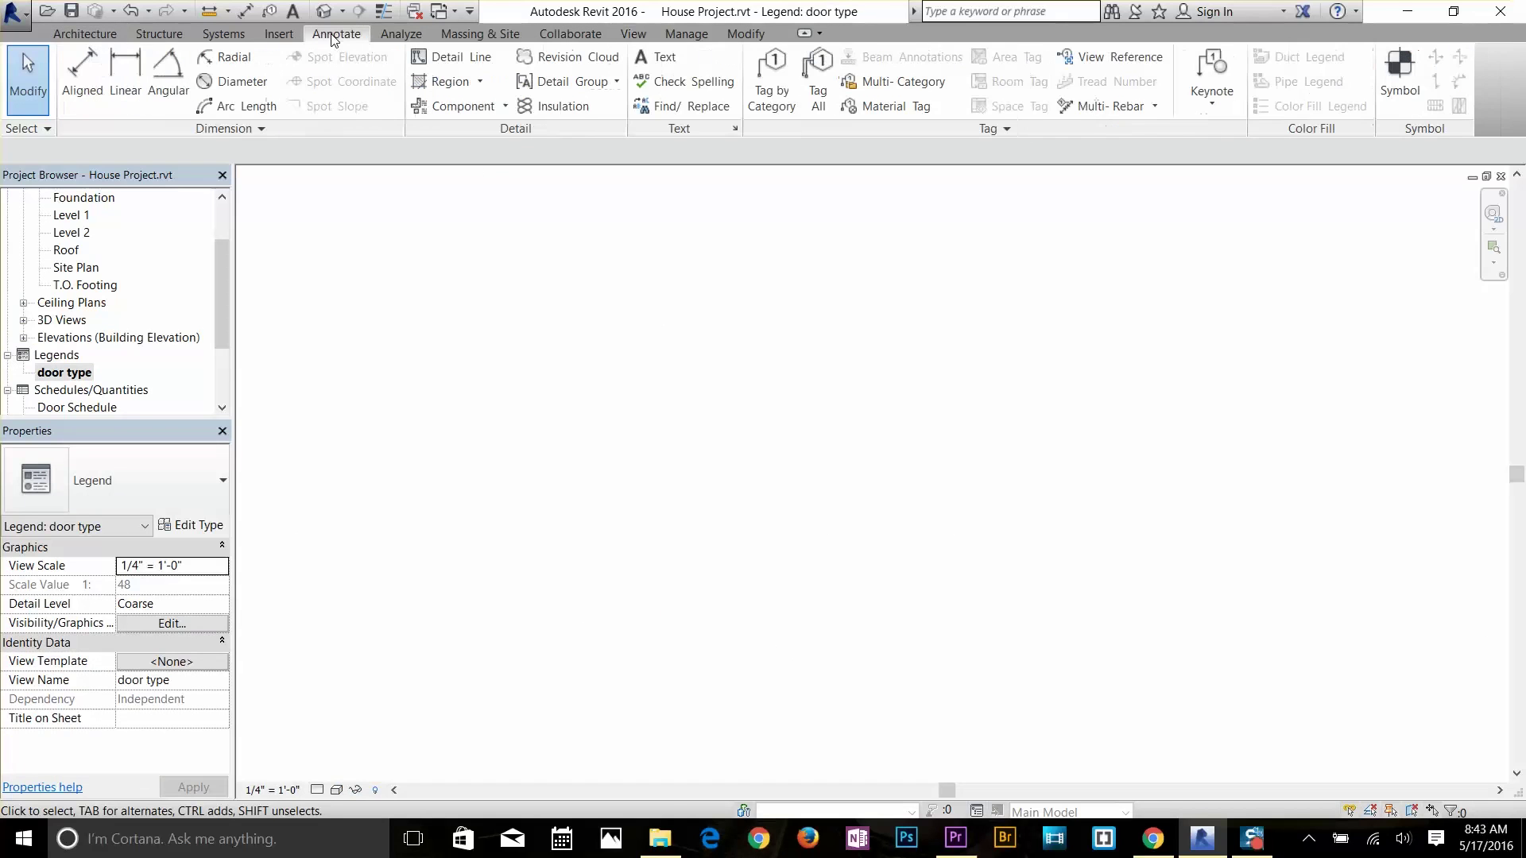
Place a Door-Interior-Single-1_Panel-Wood plan symbol in the legend as a legend component
{"action": "left_click", "coordinate": [505, 106]}
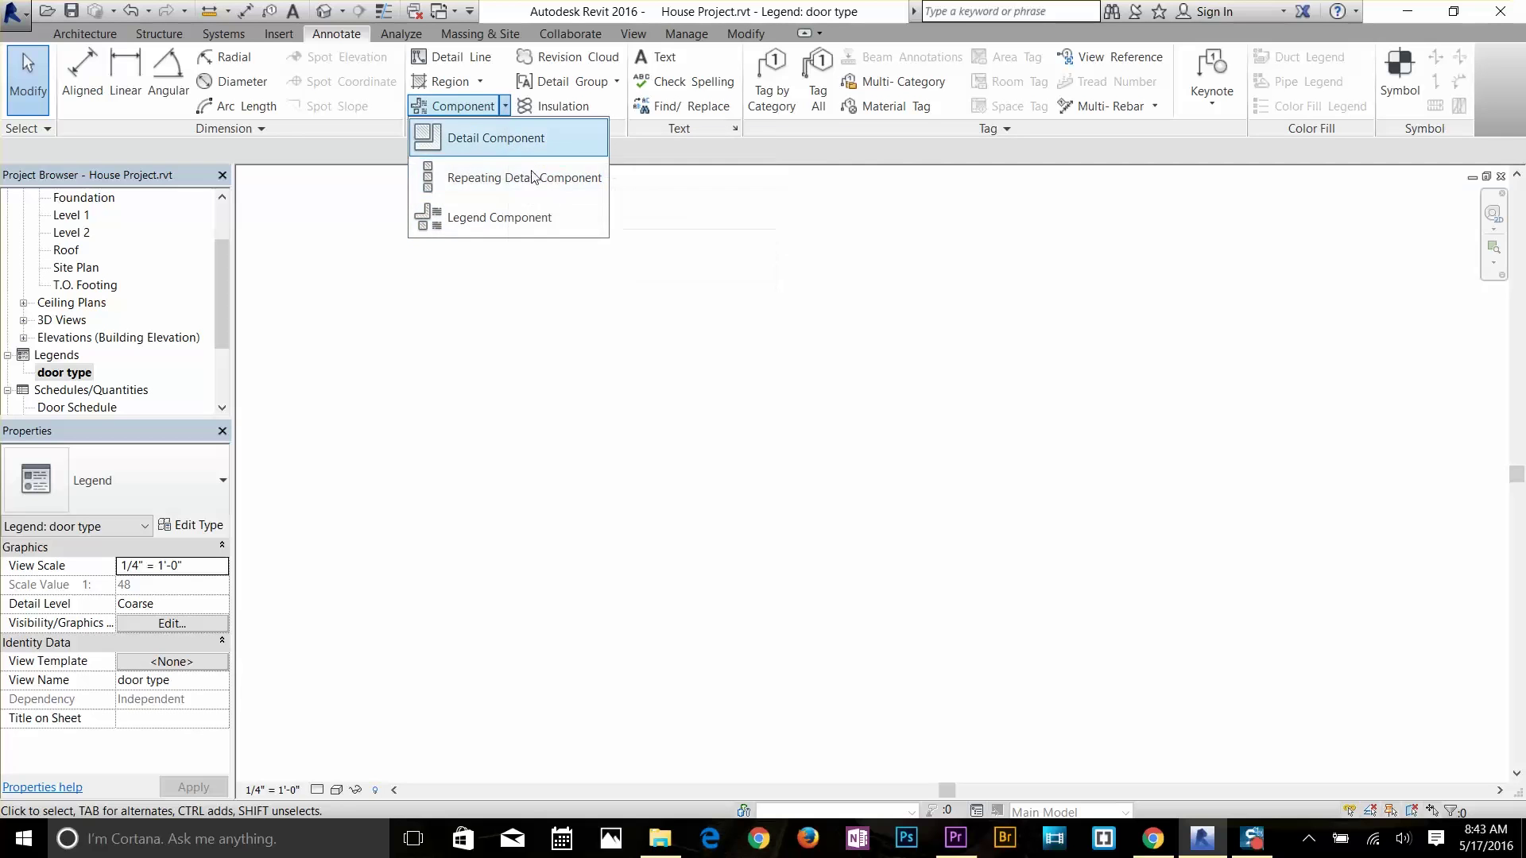
{"action": "left_click", "coordinate": [472, 218]}
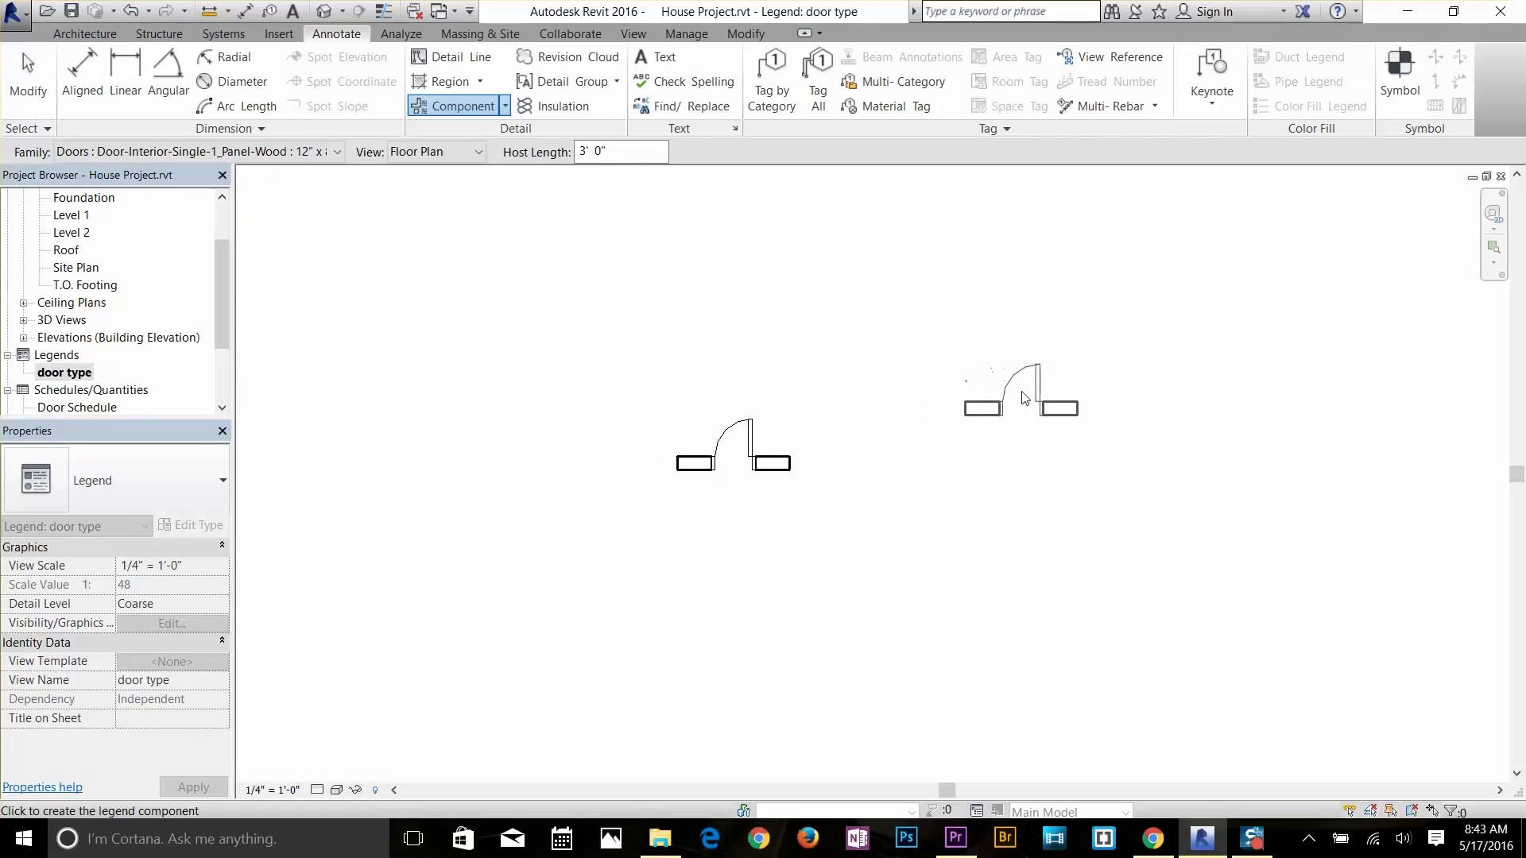
{"action": "left_click", "coordinate": [1052, 511]}
{"action": "right_click", "coordinate": [884, 477]}
{"action": "left_click", "coordinate": [896, 482]}
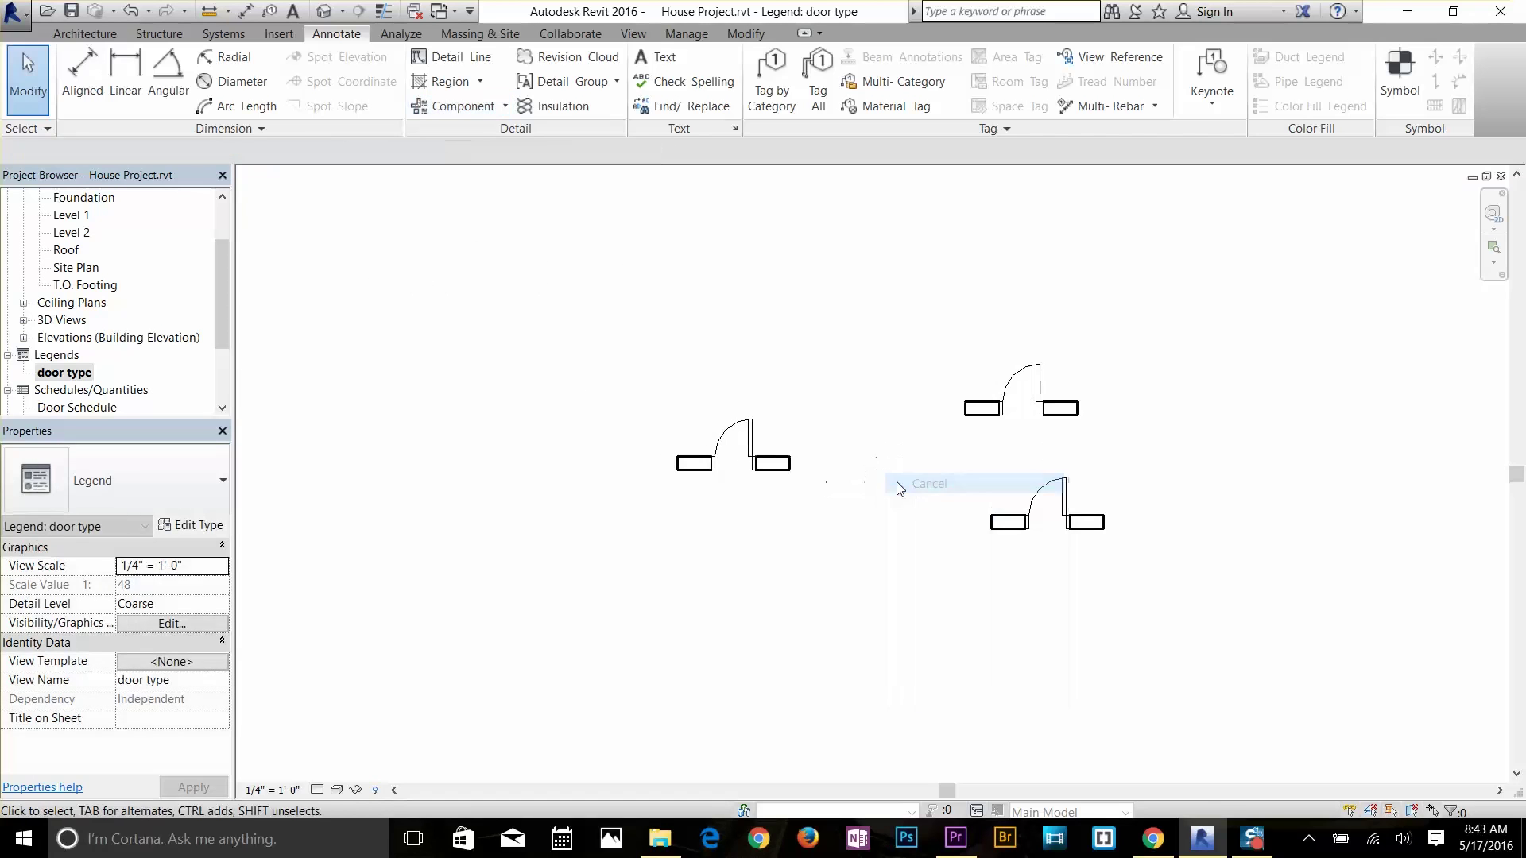
Start another legend component and browse the Family list for a component type
{"action": "left_click", "coordinate": [504, 106]}
{"action": "left_click", "coordinate": [471, 218]}
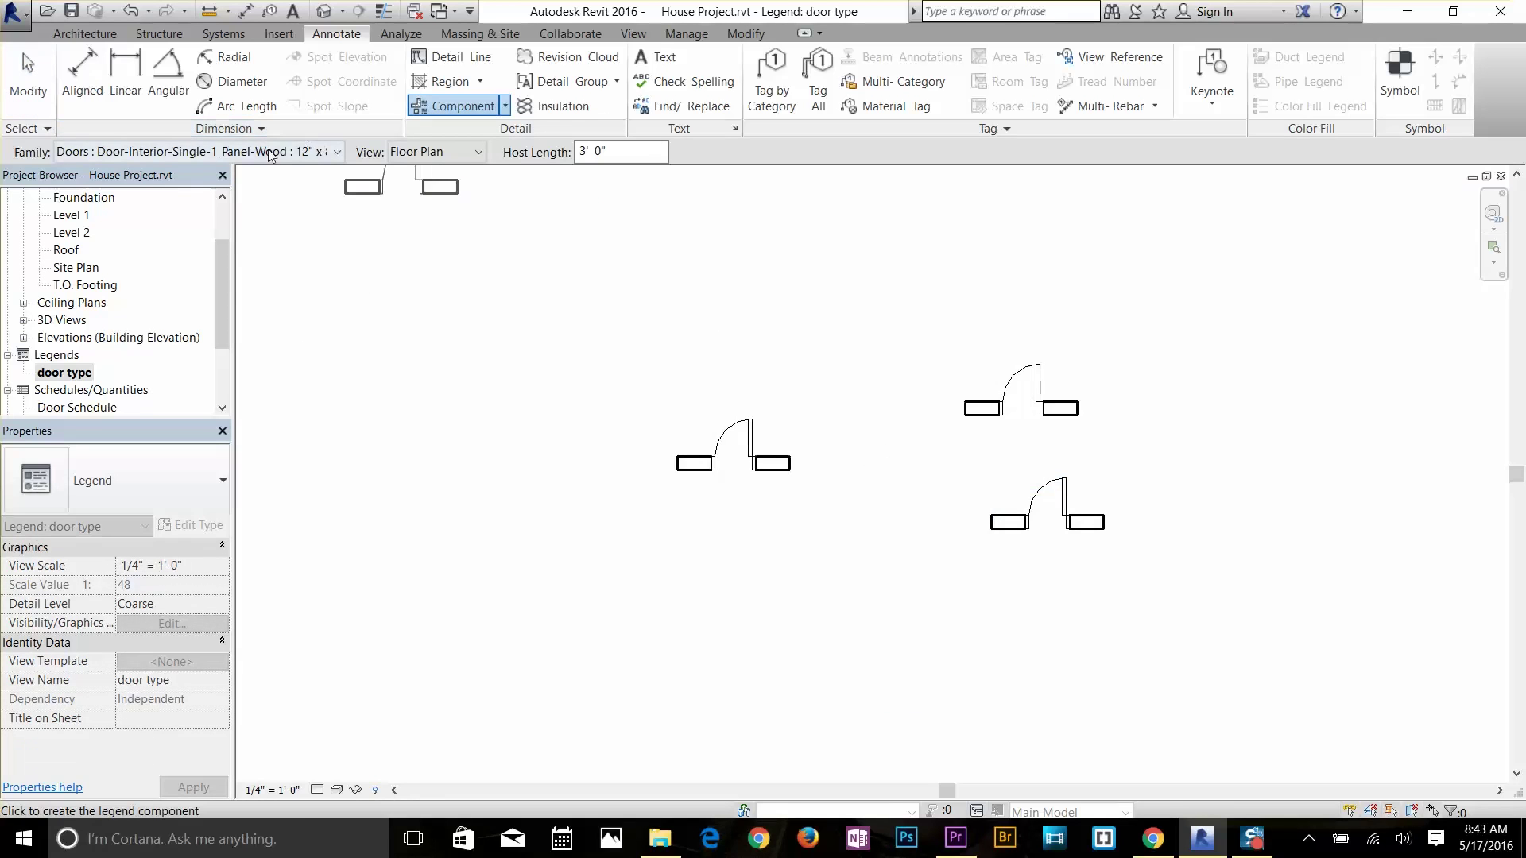
{"action": "left_click", "coordinate": [294, 153]}
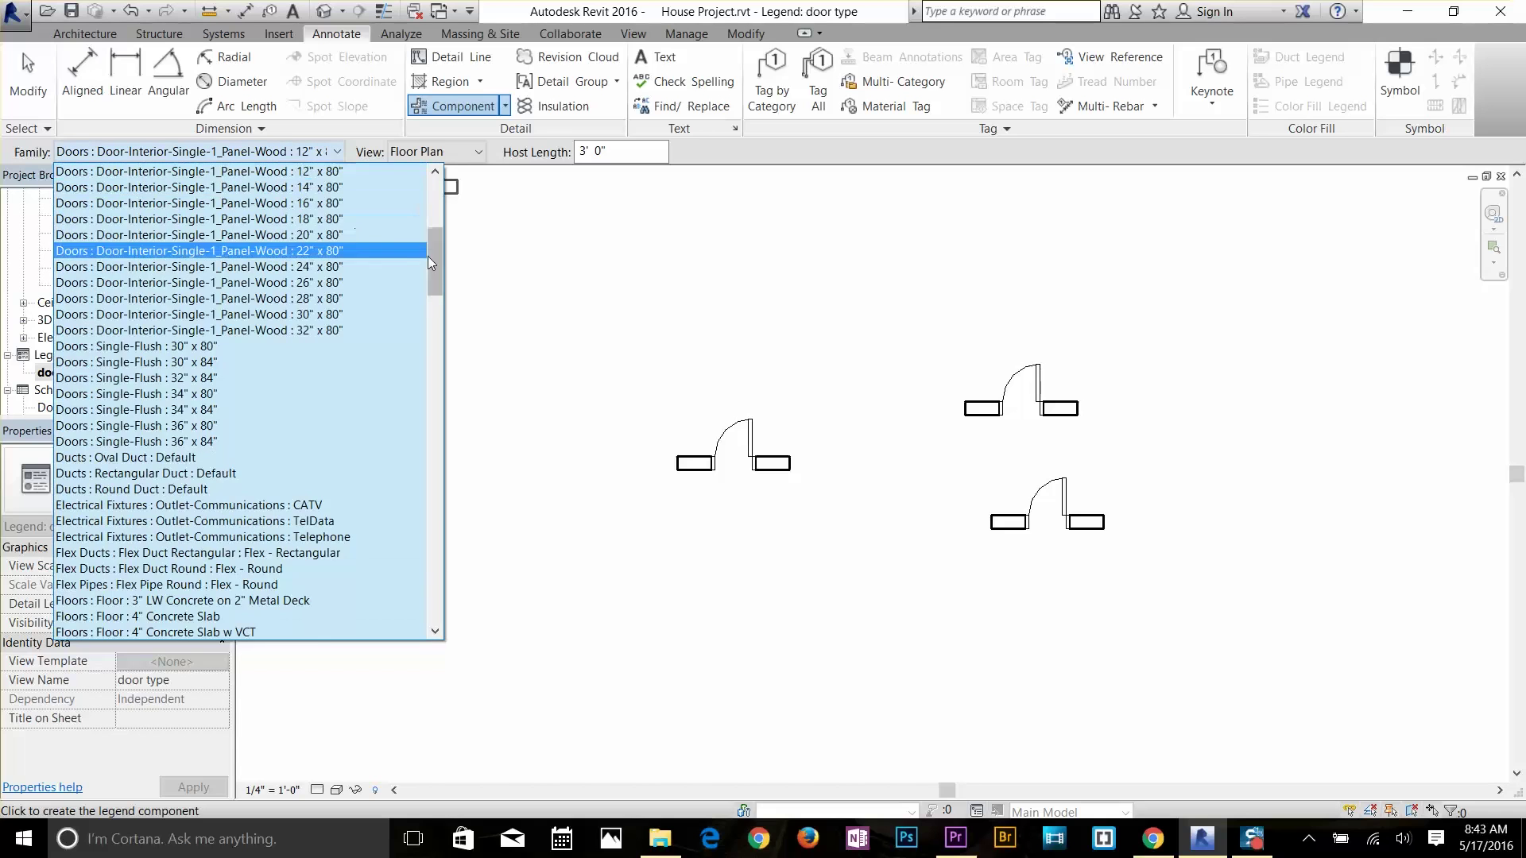
{"action": "left_click_drag", "start_coordinate": [433, 256], "coordinate": [439, 207]}
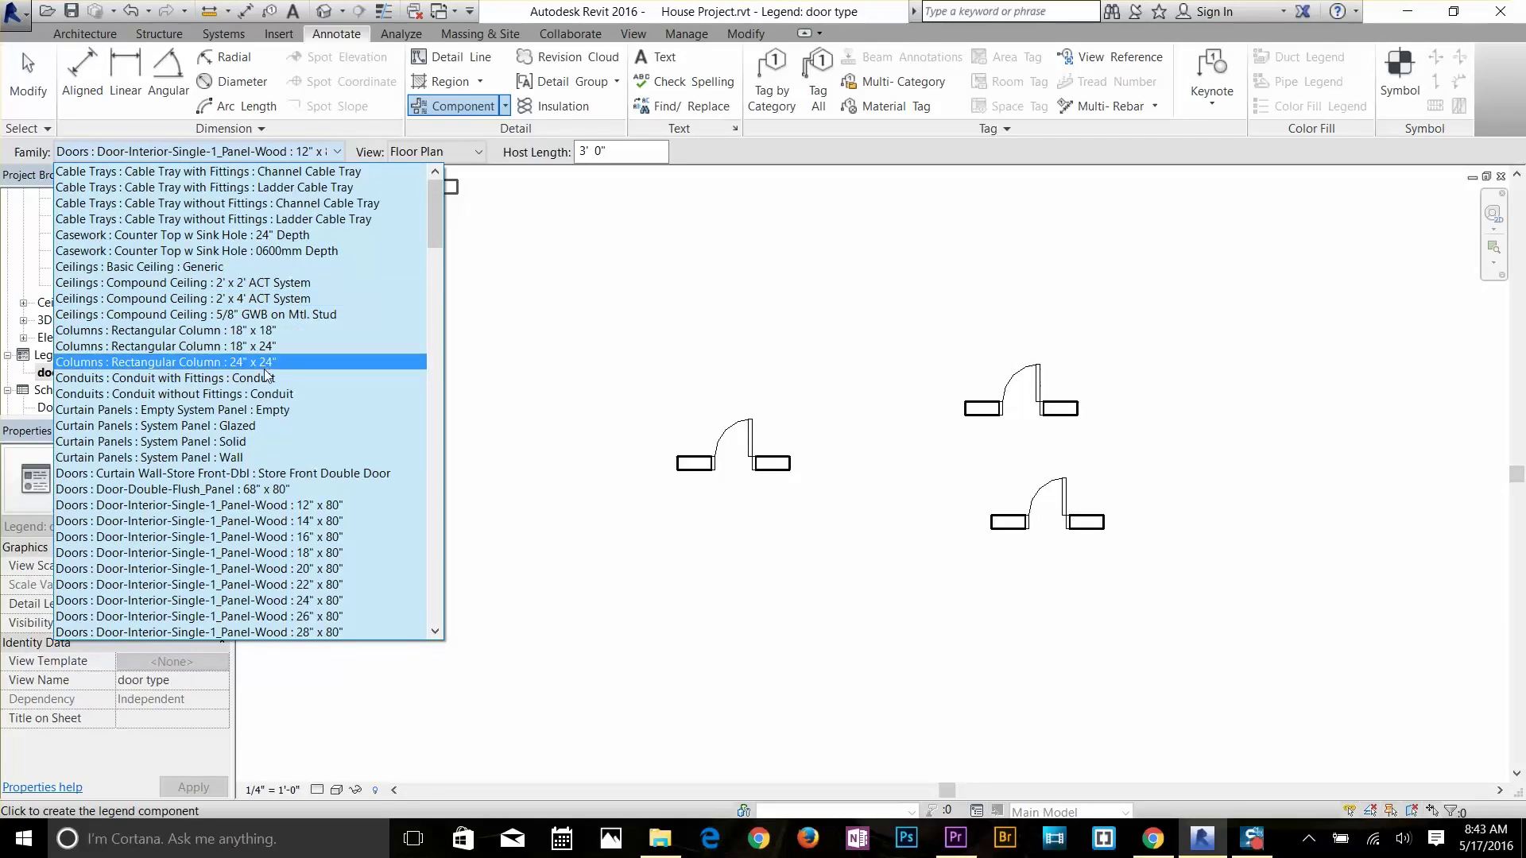
{"action": "scroll", "coordinate": [267, 373], "scroll_direction": "down", "scroll_amount": 20}
{"action": "scroll", "coordinate": [265, 374], "scroll_direction": "down", "scroll_amount": 20}
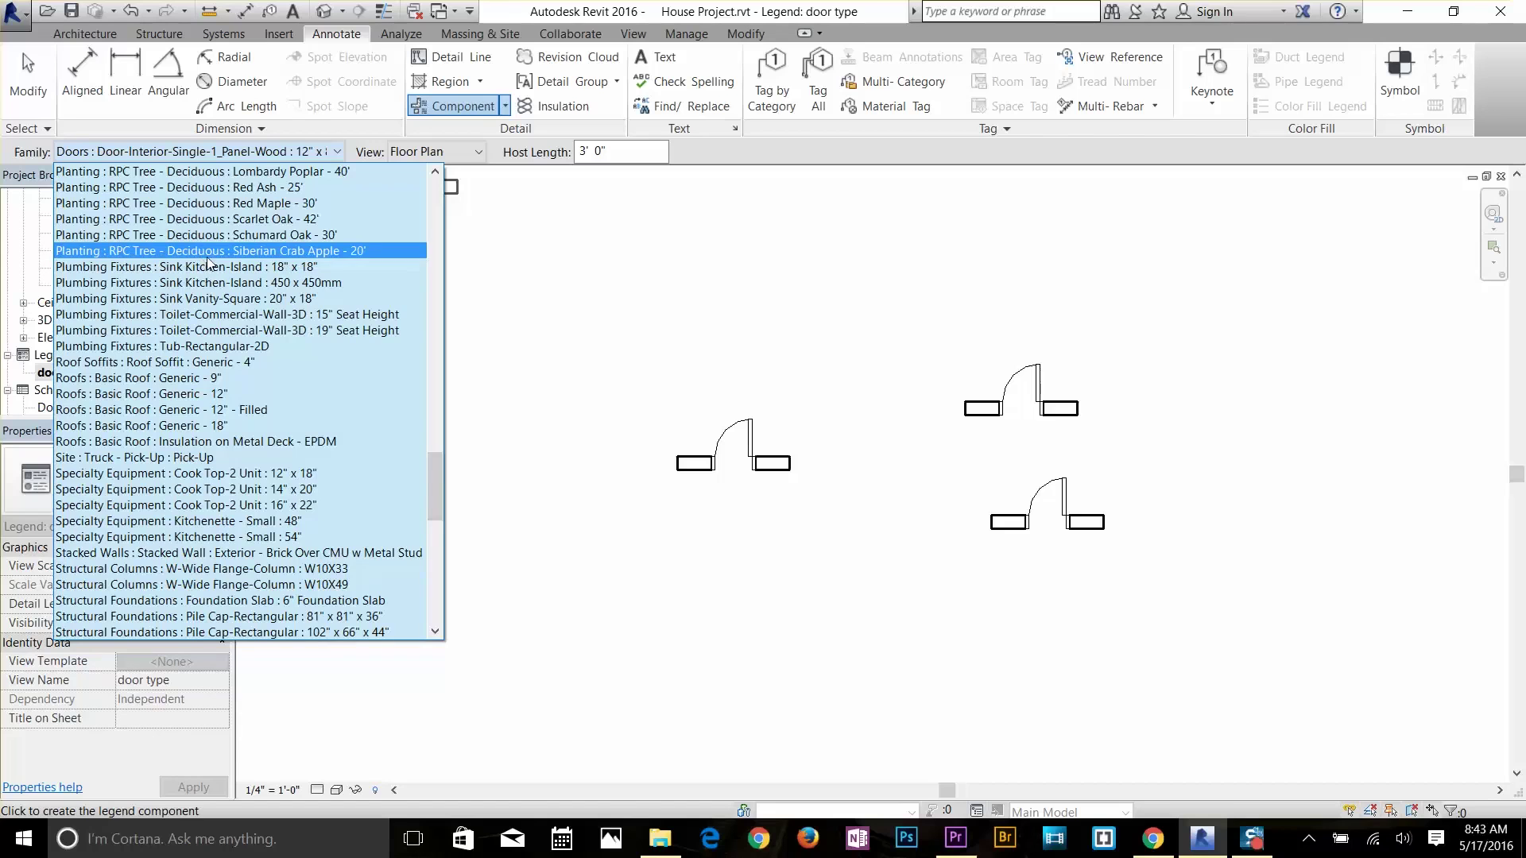
{"action": "scroll", "coordinate": [191, 334], "scroll_direction": "down", "scroll_amount": 2}
{"action": "scroll", "coordinate": [183, 378], "scroll_direction": "up", "scroll_amount": 2}
{"action": "scroll", "coordinate": [182, 373], "scroll_direction": "up", "scroll_amount": 20}
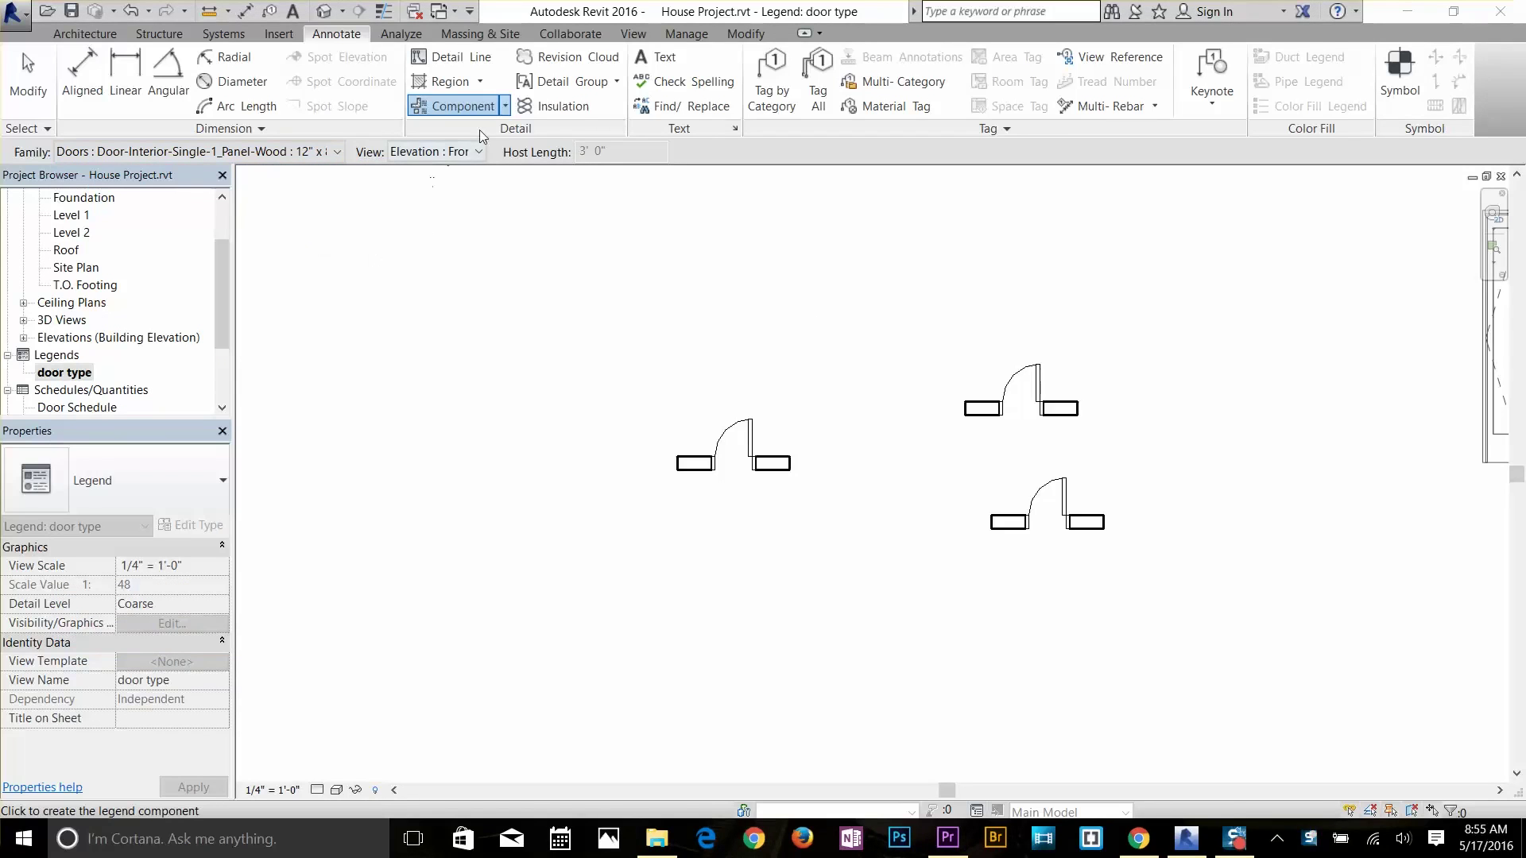
Place two Furniture : Chair-Desk legend components in Elevation : Front view
{"action": "left_click", "coordinate": [504, 107]}
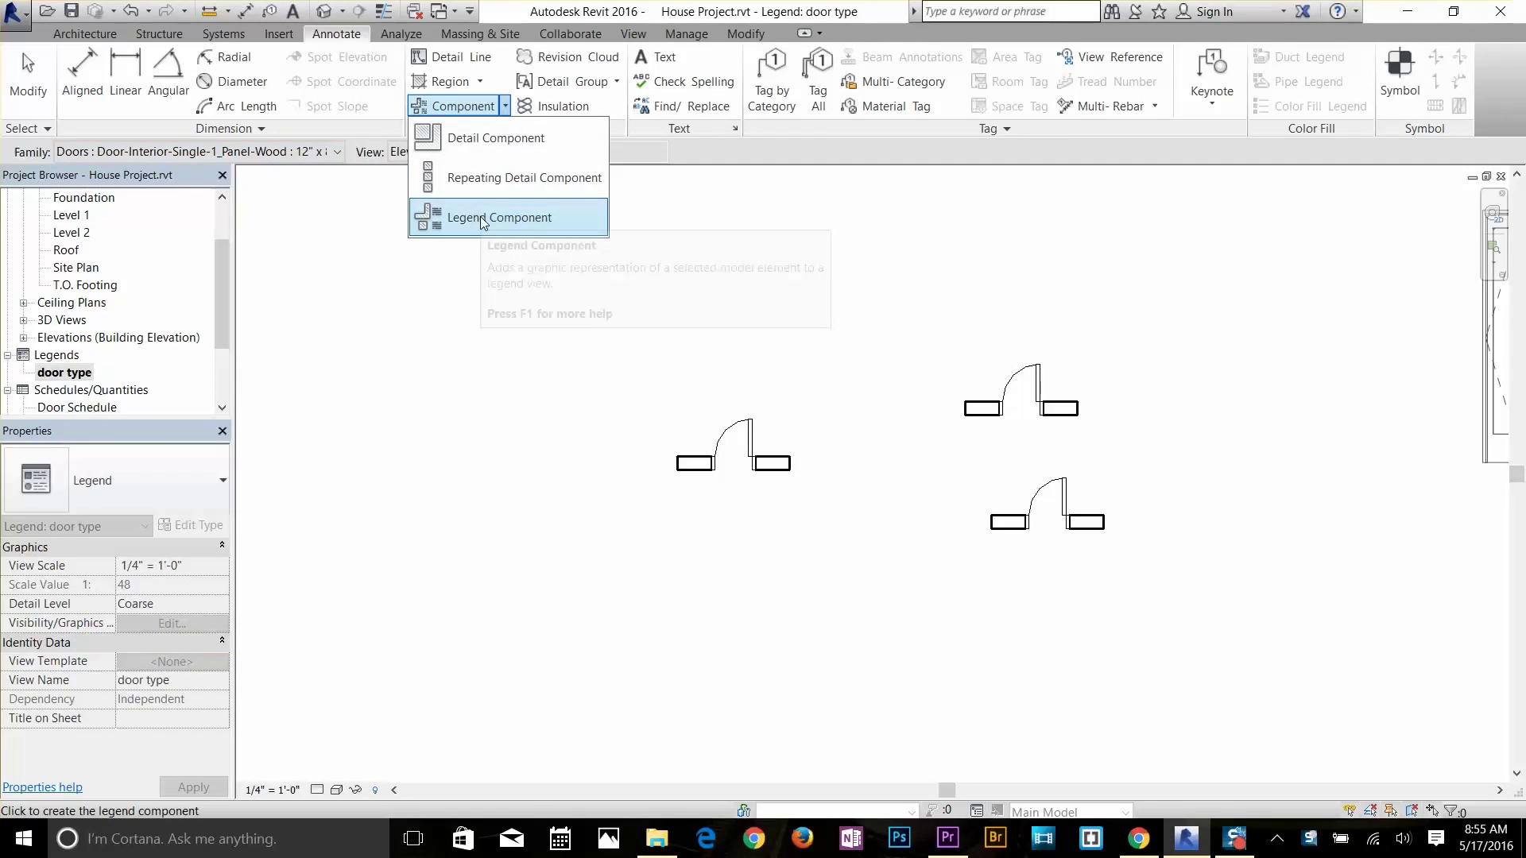
{"action": "left_click", "coordinate": [480, 216]}
{"action": "left_click", "coordinate": [452, 151]}
{"action": "left_click", "coordinate": [446, 189]}
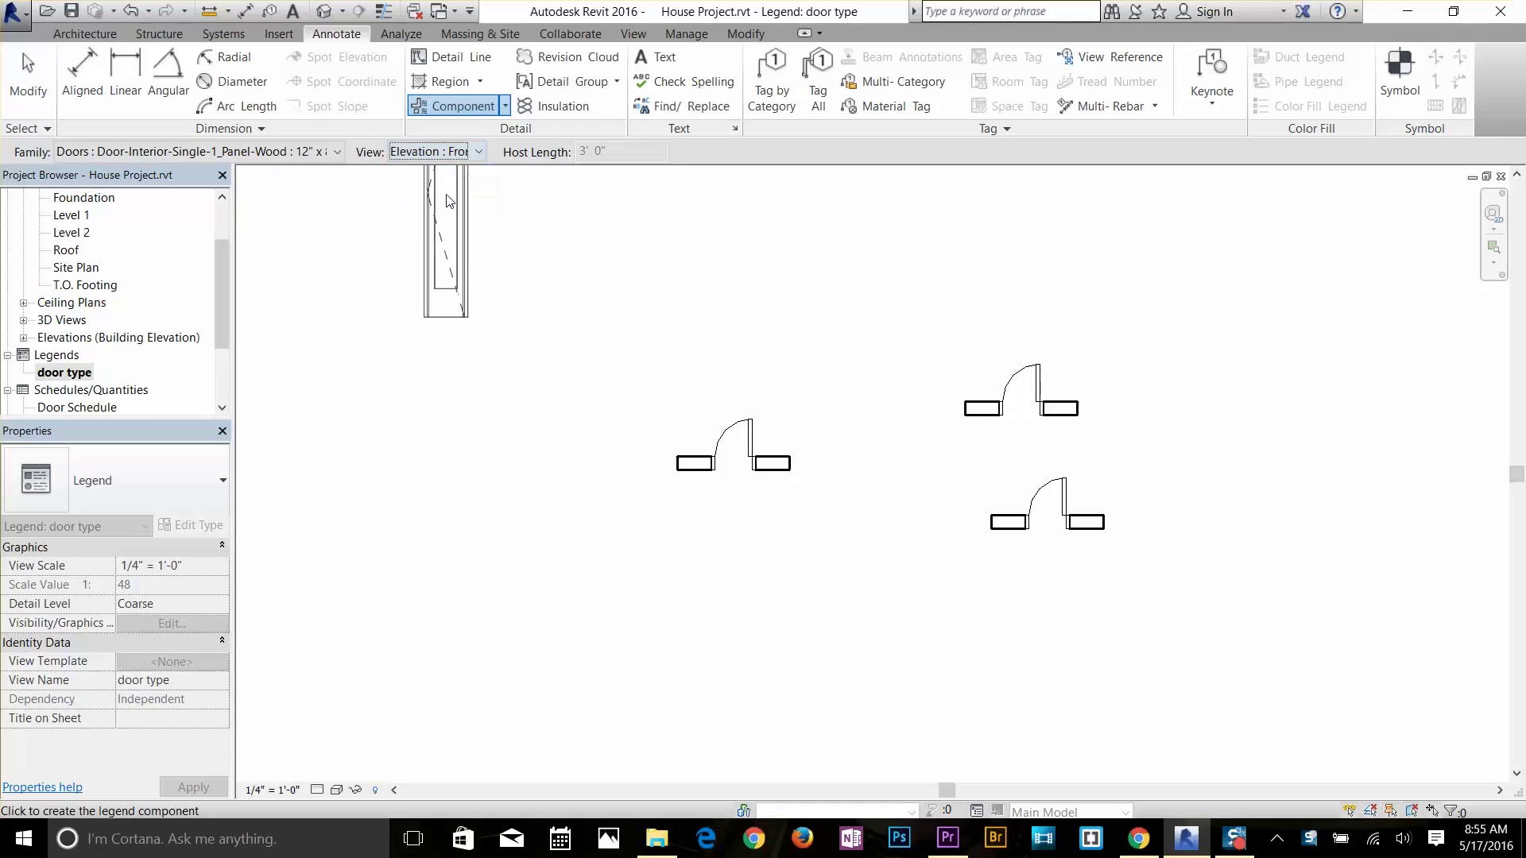
{"action": "left_click", "coordinate": [334, 151]}
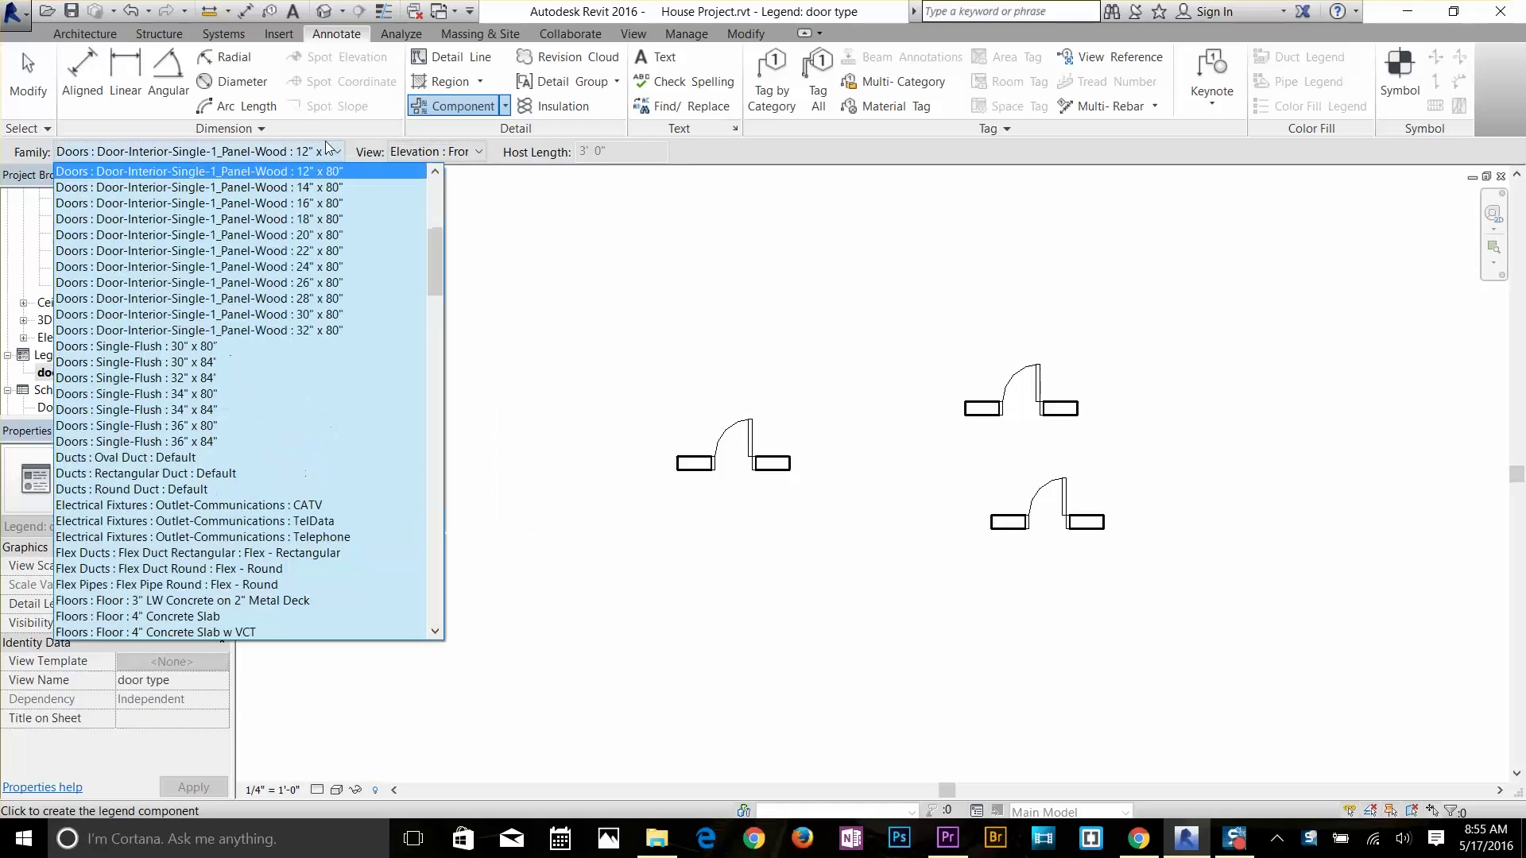
{"action": "scroll", "coordinate": [225, 338], "scroll_direction": "down", "scroll_amount": 15}
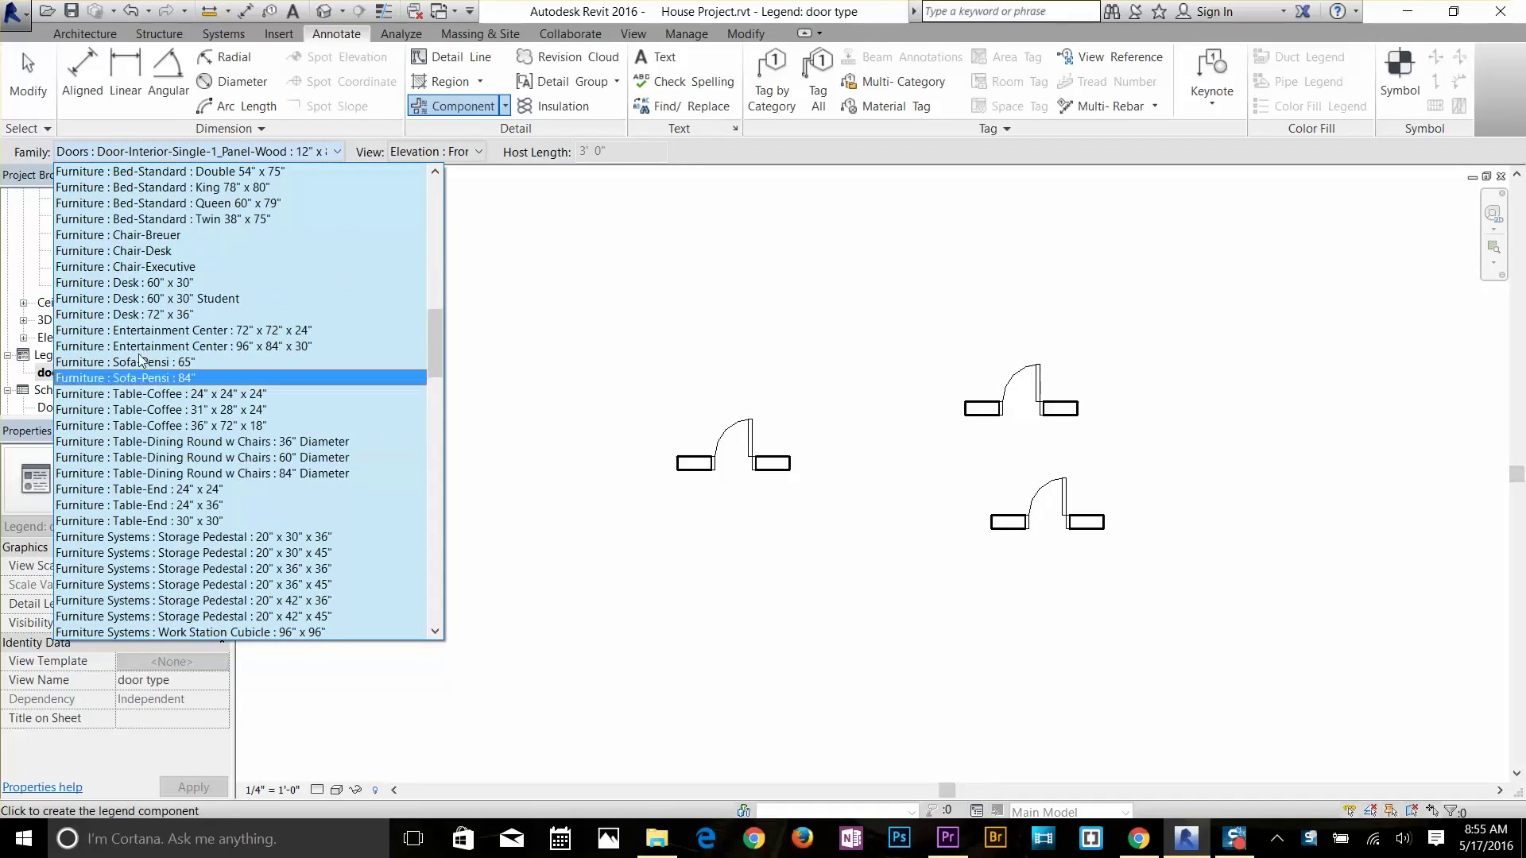
{"action": "left_click", "coordinate": [159, 251]}
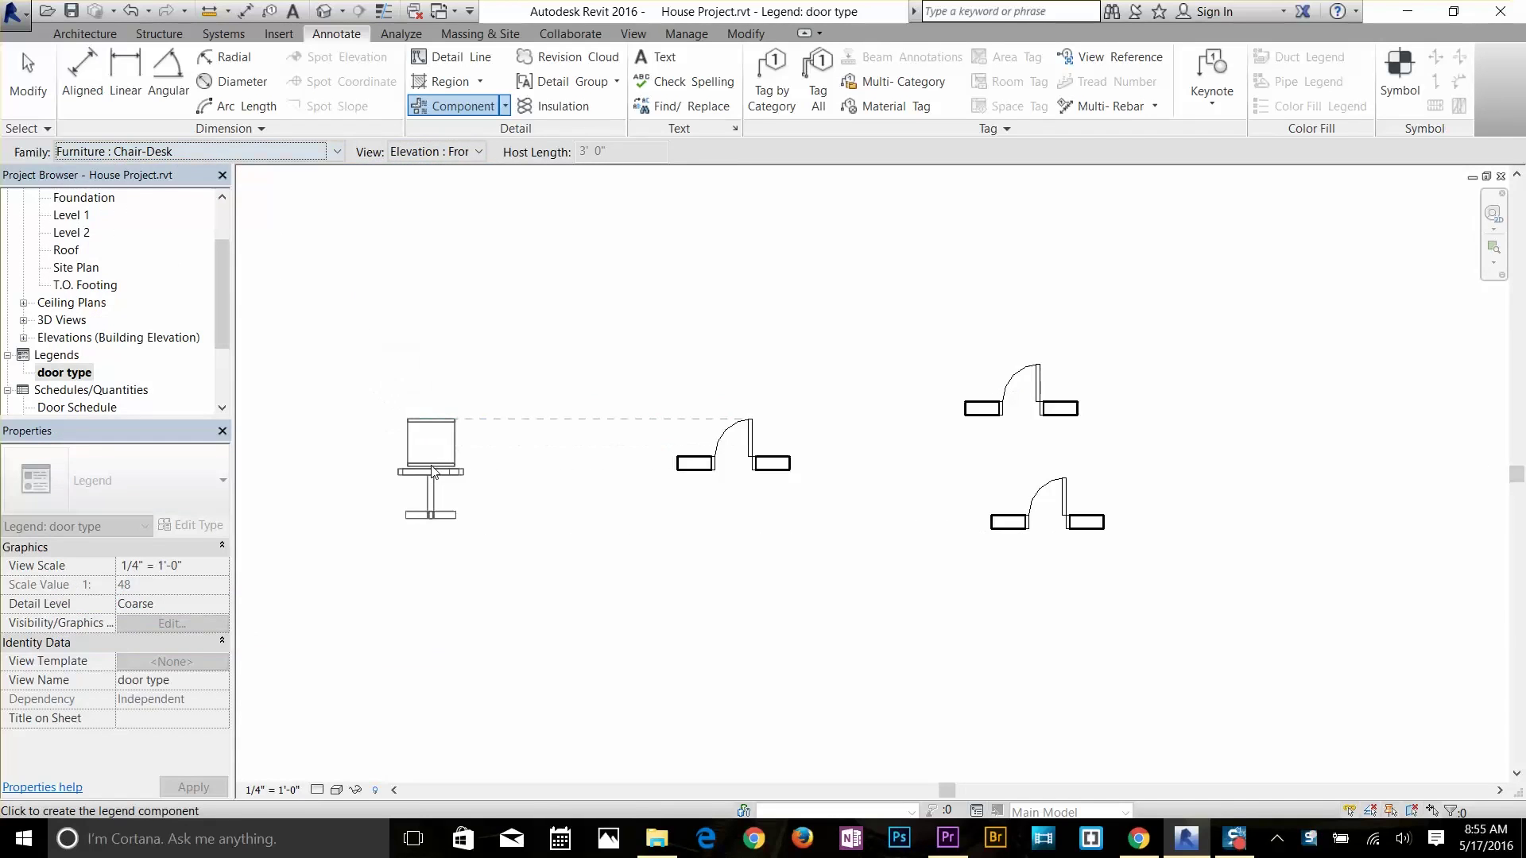
{"action": "left_click", "coordinate": [437, 475]}
{"action": "left_click", "coordinate": [561, 552]}
{"action": "key", "text": "Escape"}
{"action": "key", "text": "Escape"}
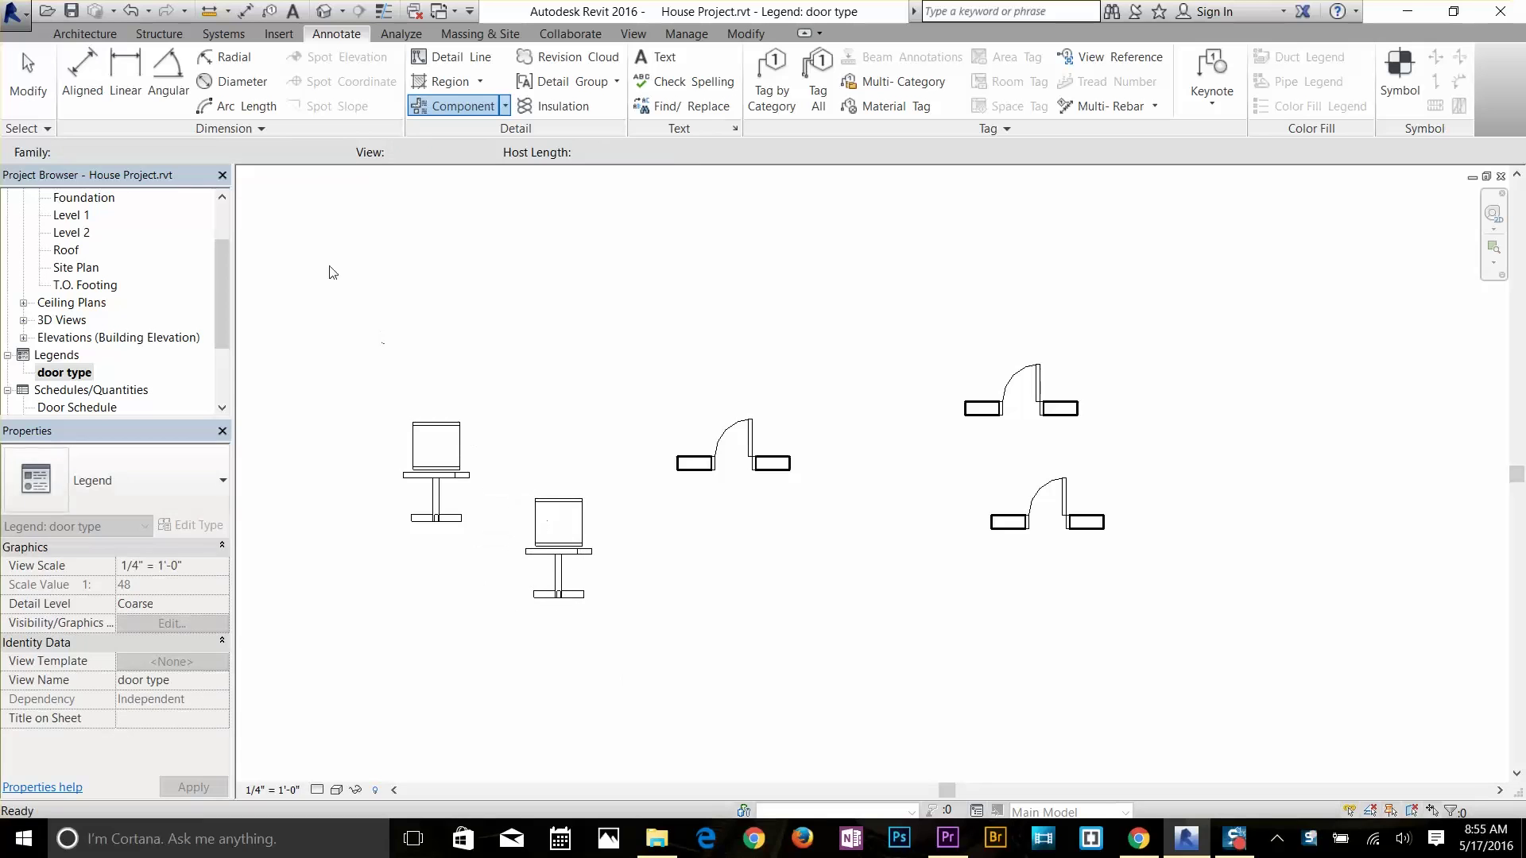
Place a front elevation of the 16" x 80" interior wood door below the door plans
{"action": "left_click", "coordinate": [505, 105]}
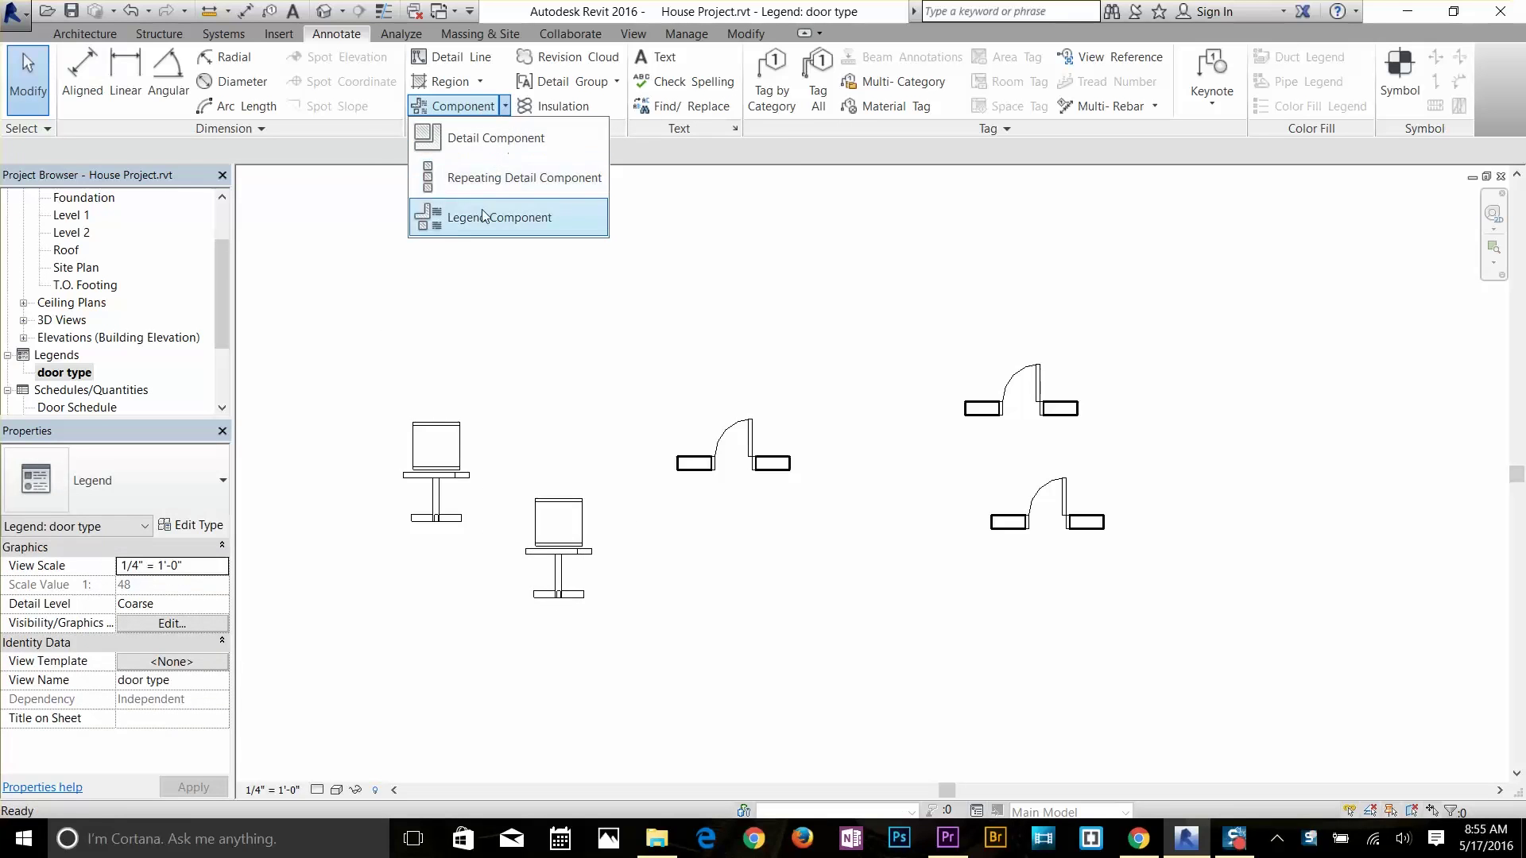
{"action": "left_click", "coordinate": [469, 214]}
{"action": "left_click", "coordinate": [268, 152]}
{"action": "scroll", "coordinate": [142, 322], "scroll_direction": "up", "scroll_amount": 10}
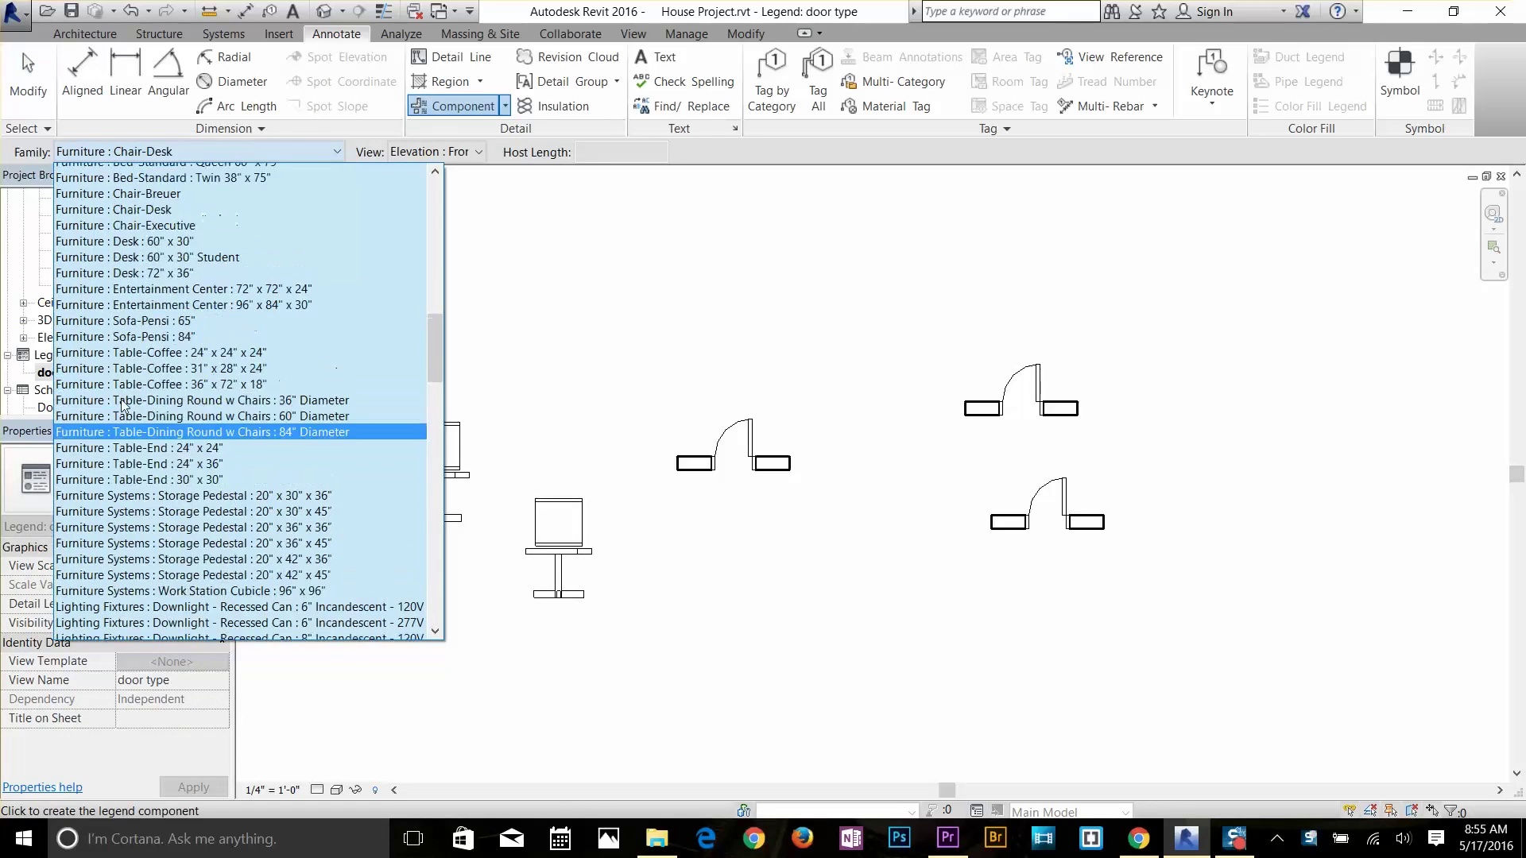
{"action": "scroll", "coordinate": [141, 322], "scroll_direction": "up", "scroll_amount": 5}
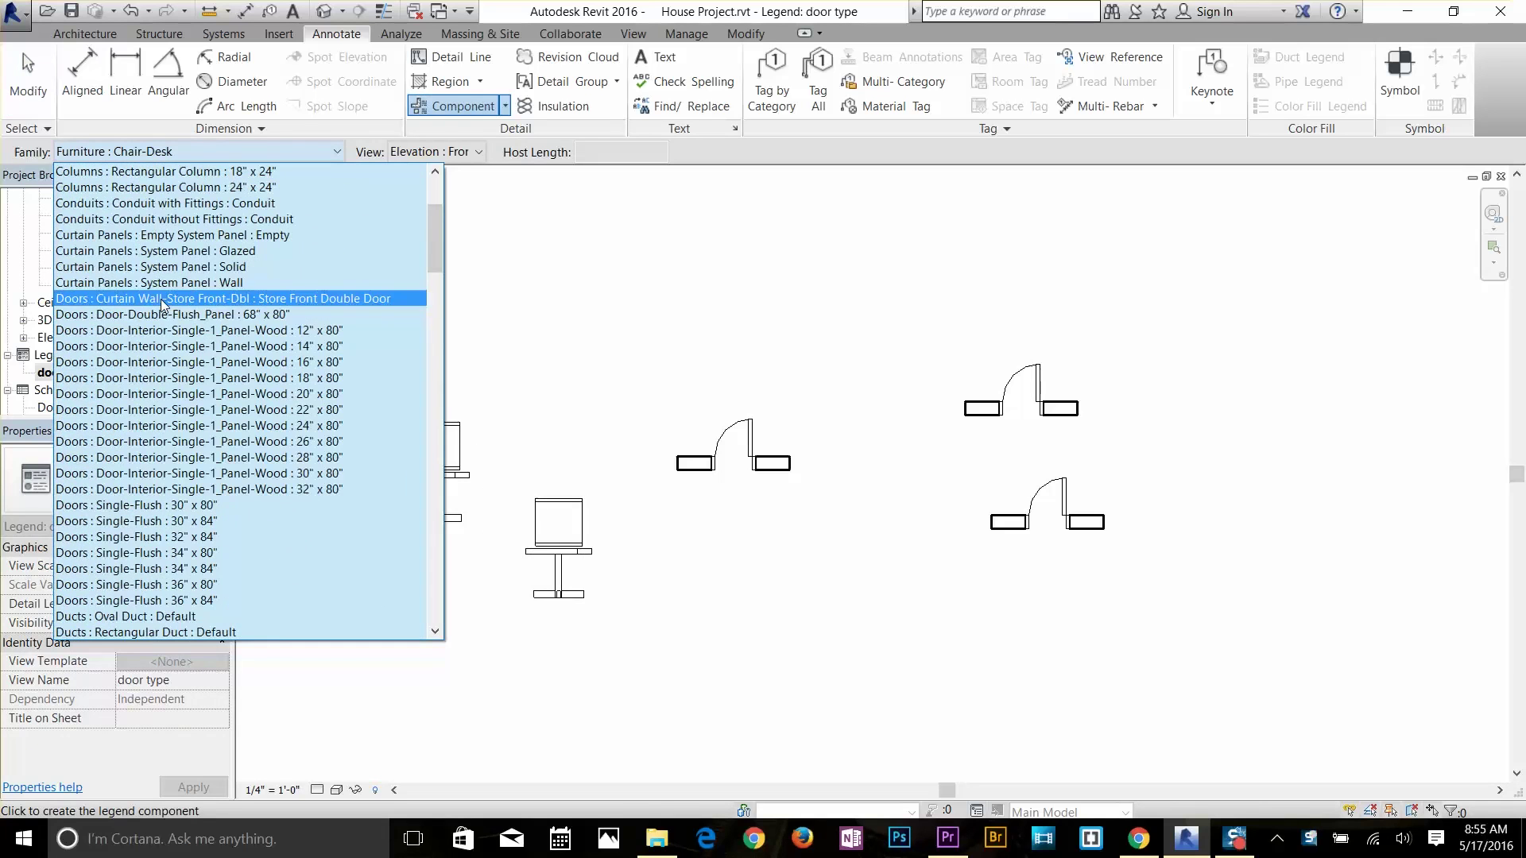
{"action": "left_click", "coordinate": [155, 362]}
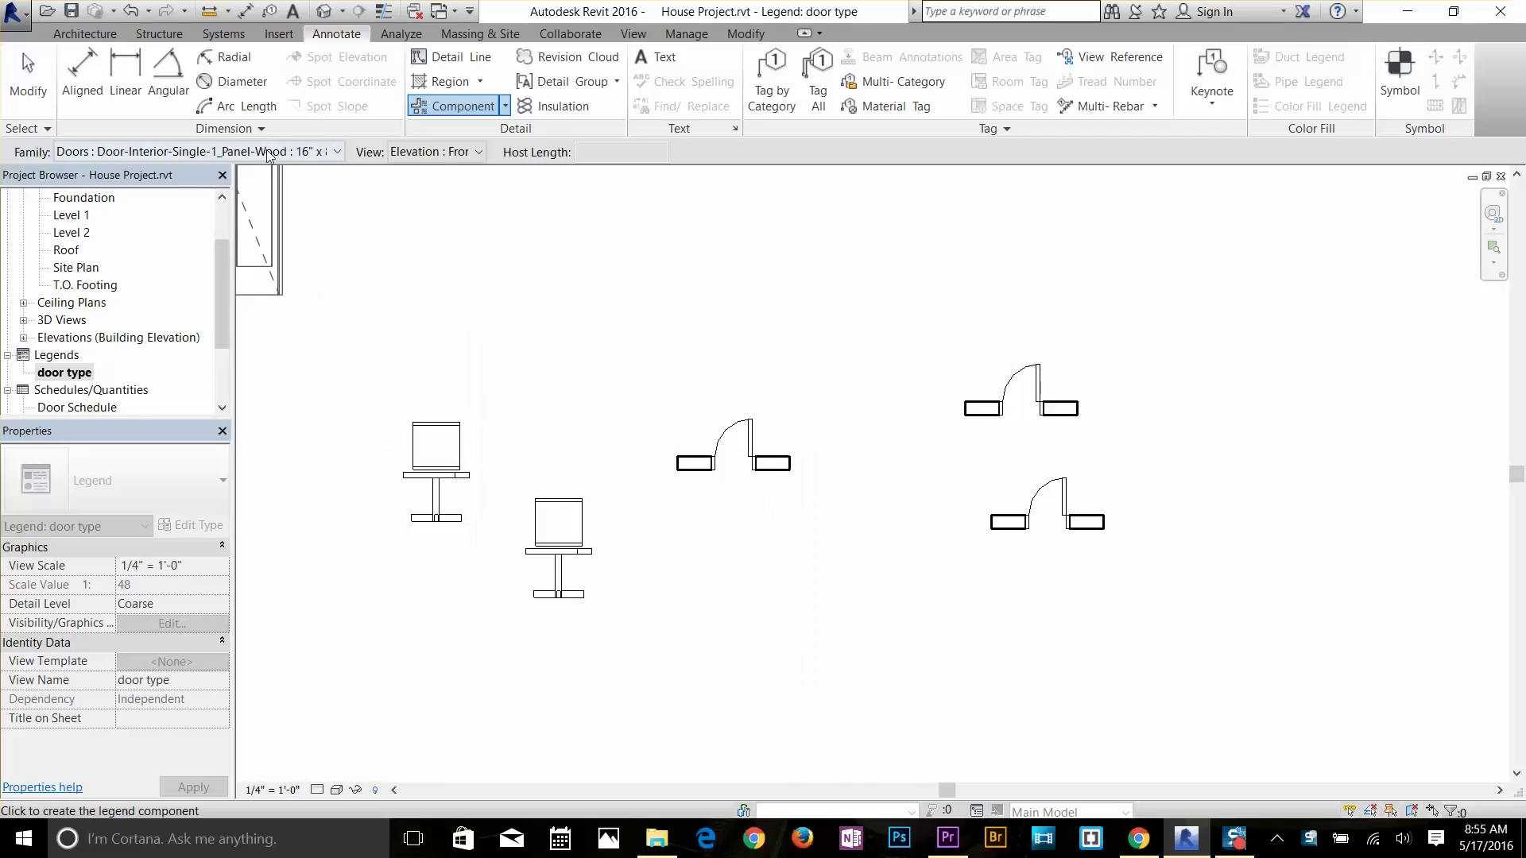
{"action": "left_click", "coordinate": [831, 589]}
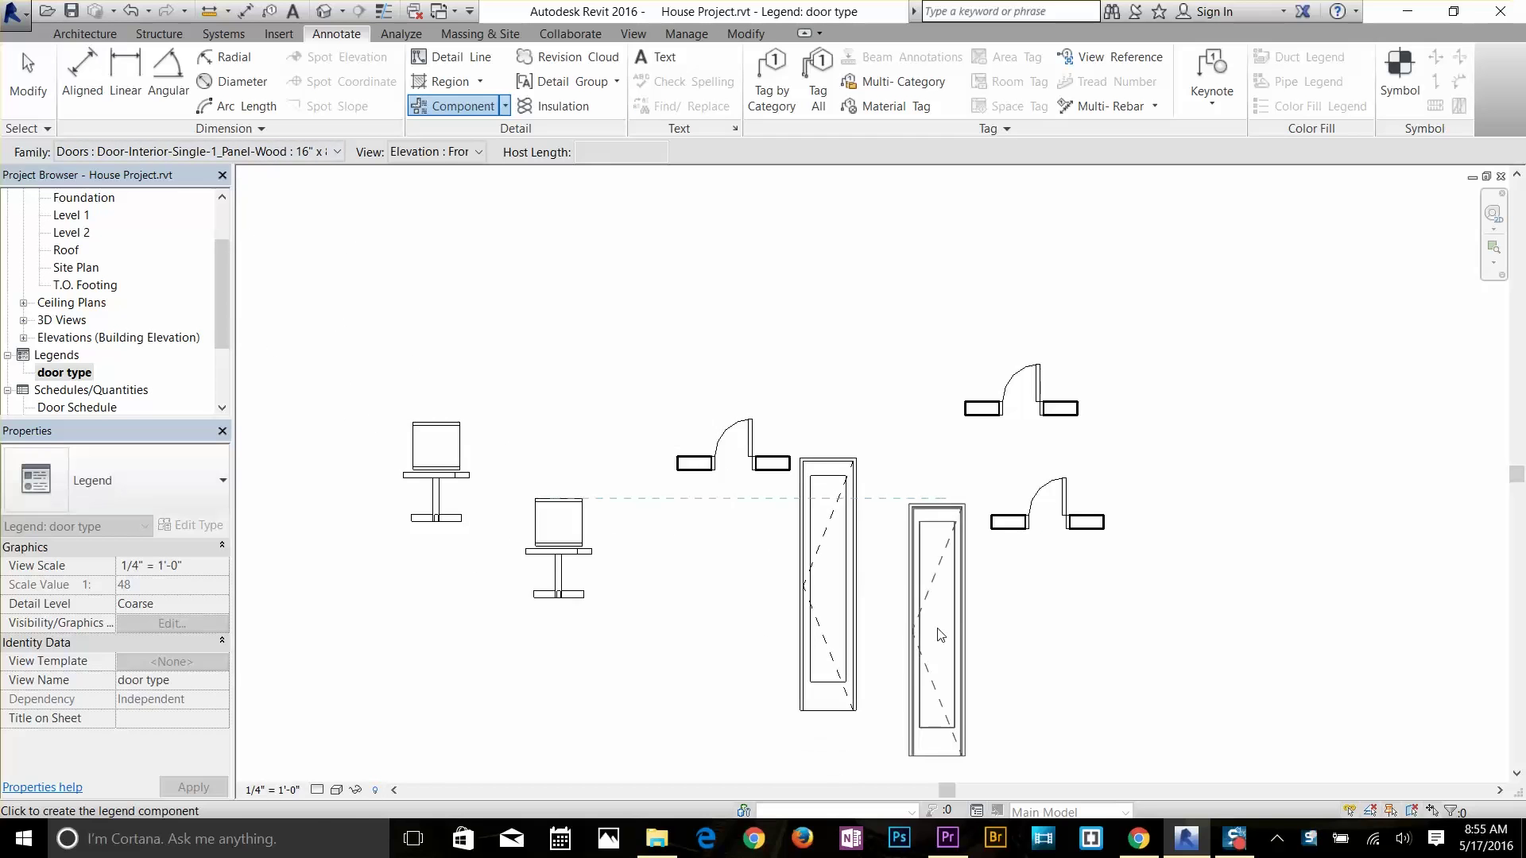
{"action": "key", "text": "Escape"}
Window-select all the legend components
{"action": "left_click", "coordinate": [846, 585]}
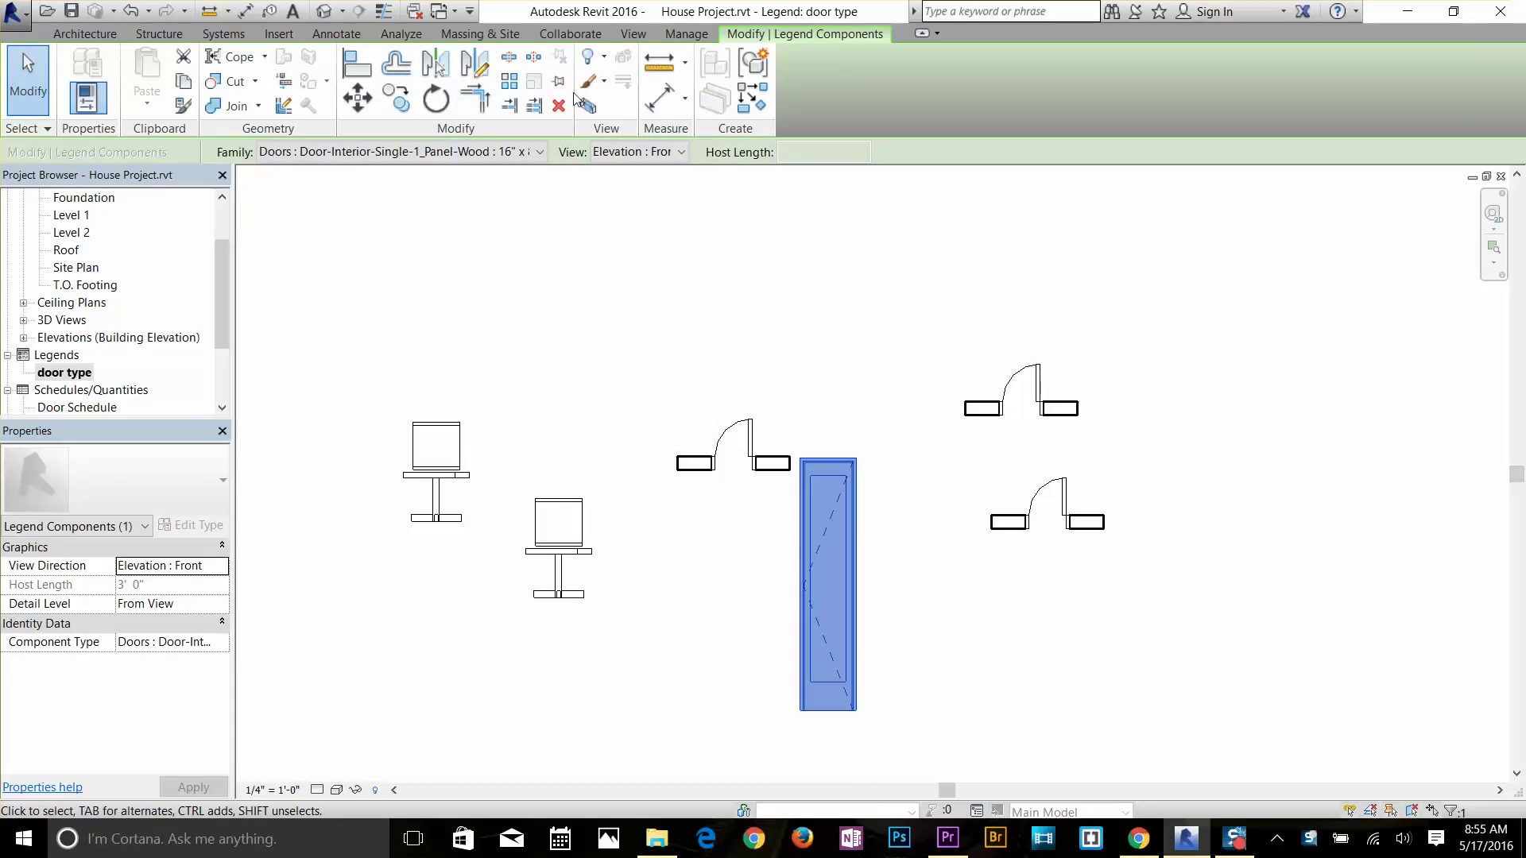
{"action": "left_click", "coordinate": [937, 572]}
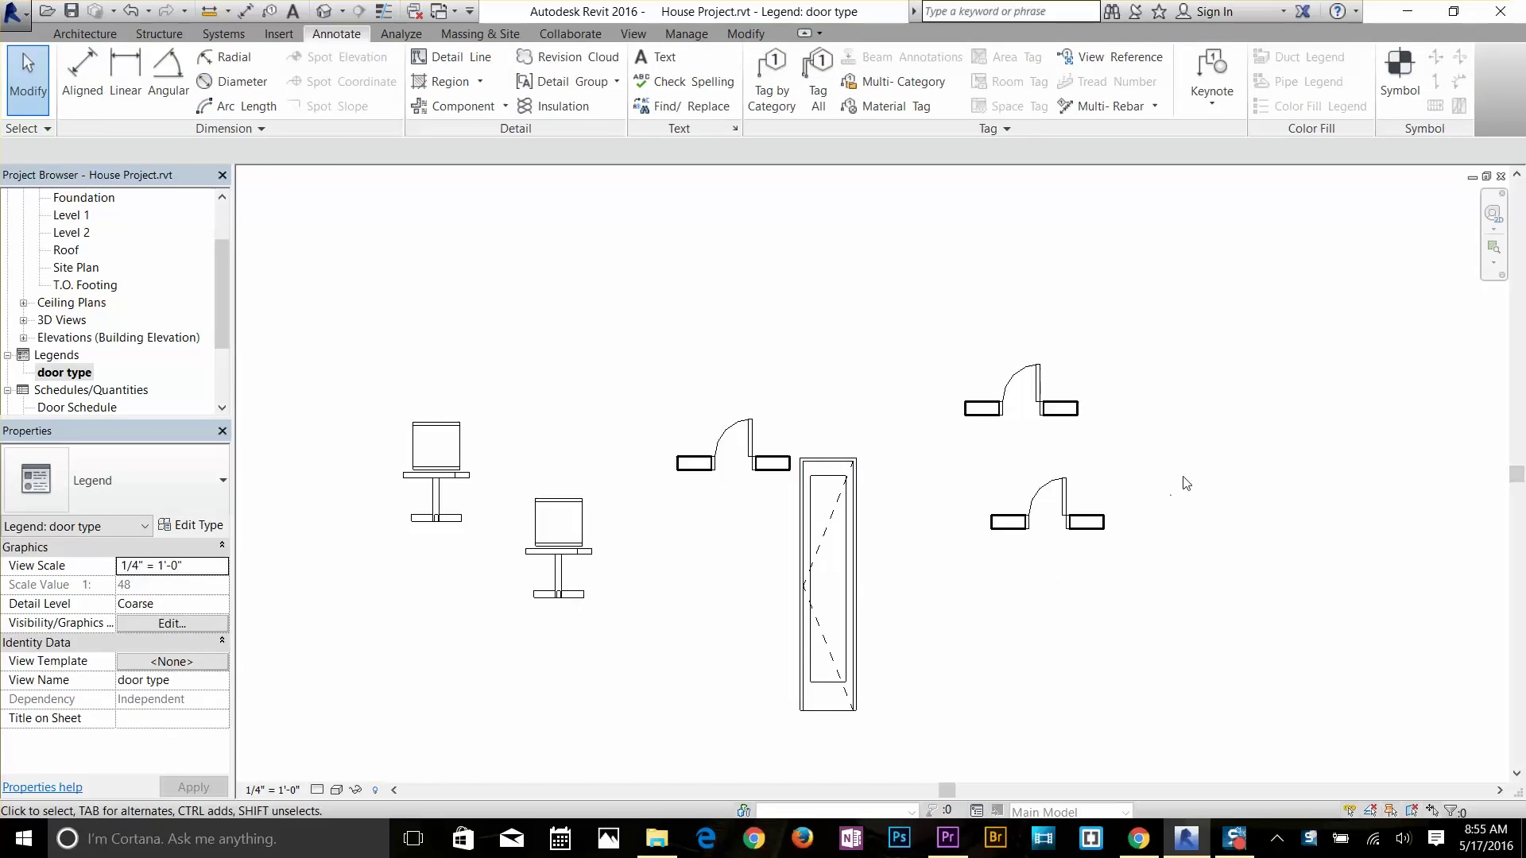
{"action": "left_click_drag", "start_coordinate": [1202, 322], "coordinate": [371, 680]}
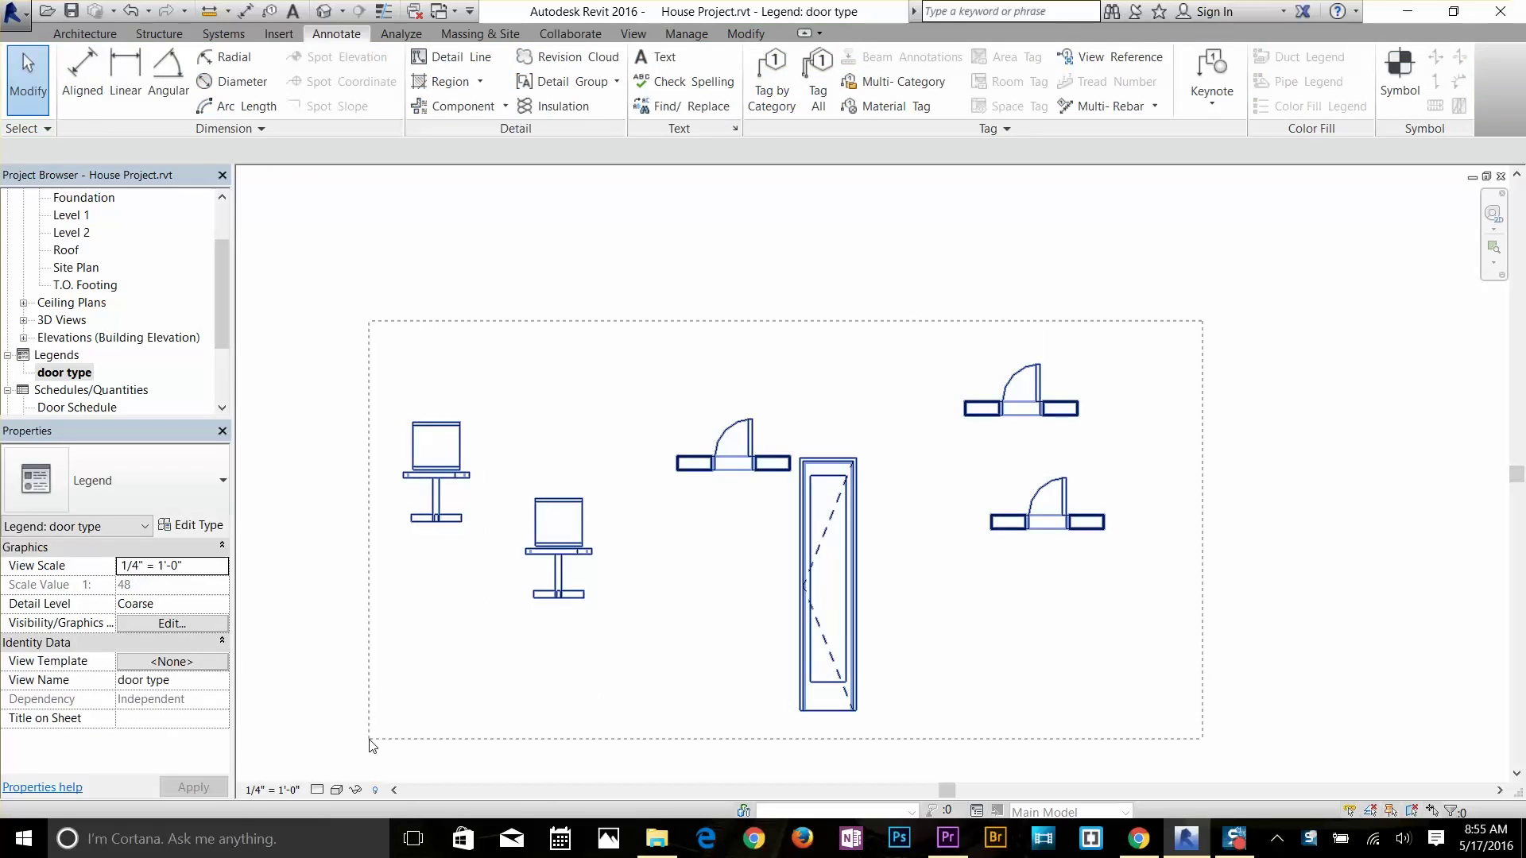